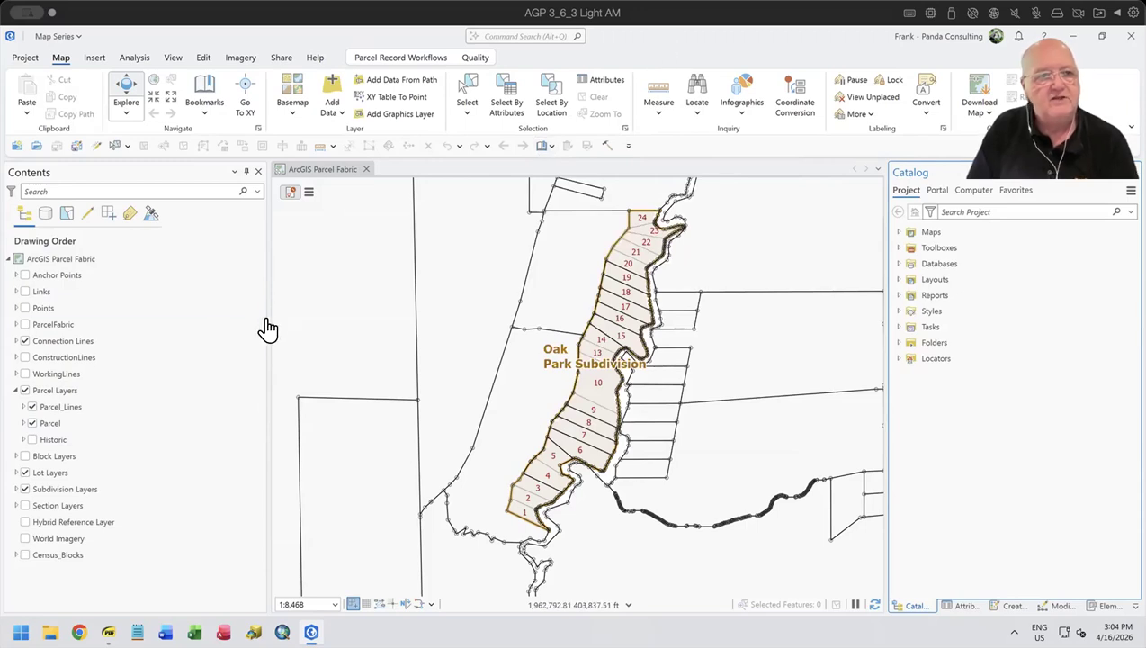
- Create a new portrait layout with the Architectural C page size, 18" x 24"
click(91, 58)
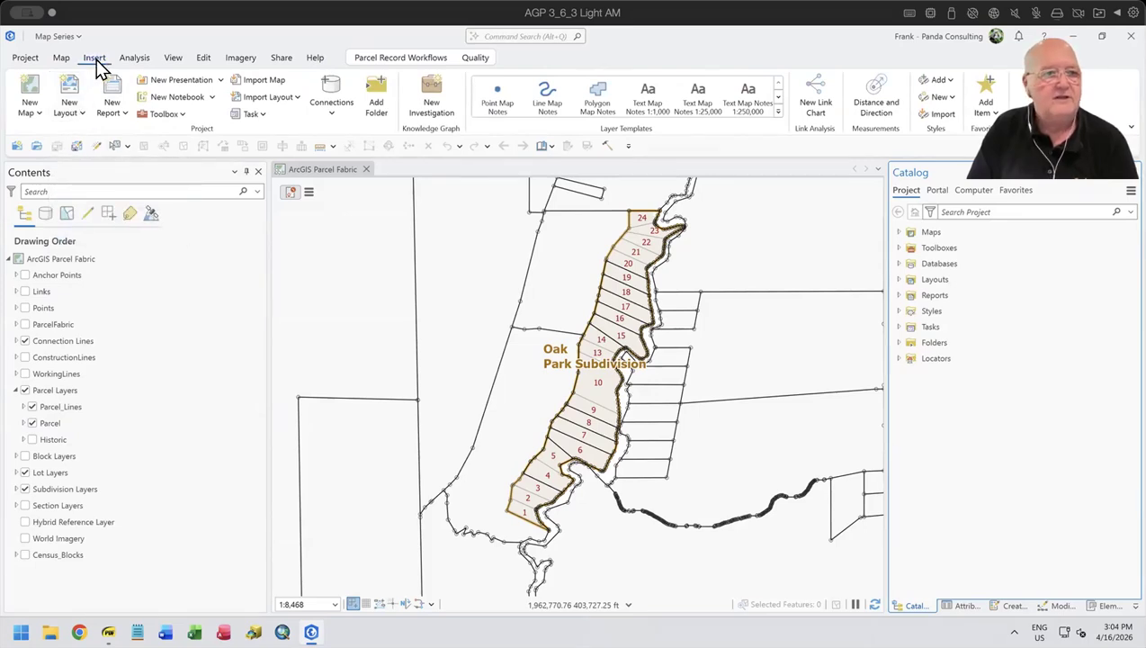
click(83, 124)
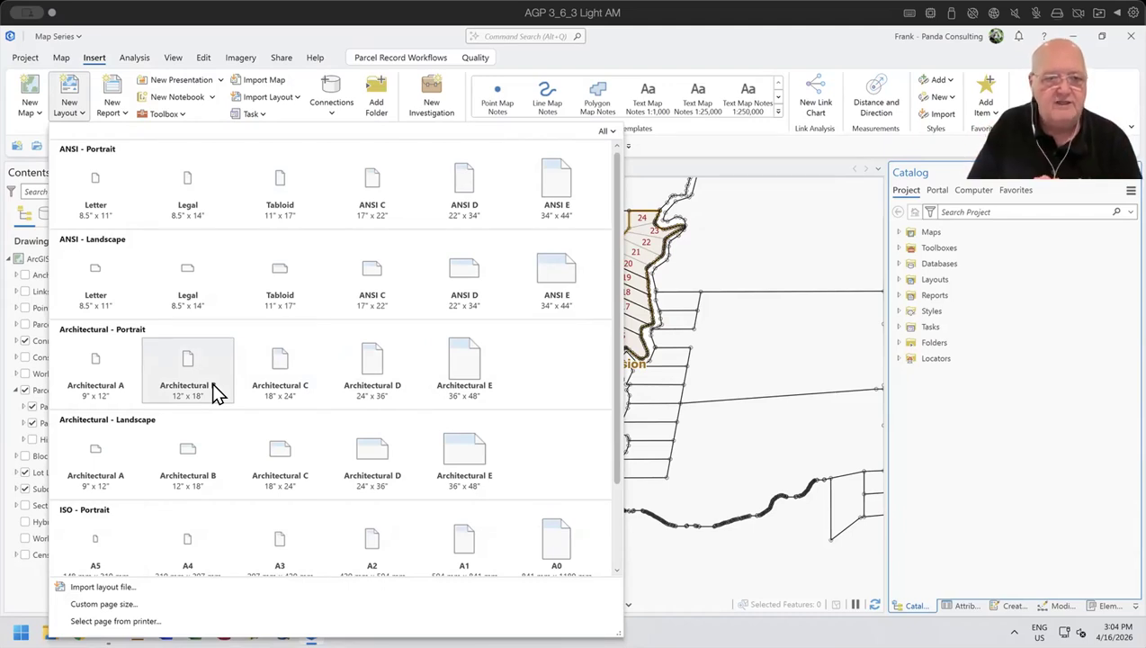
click(278, 361)
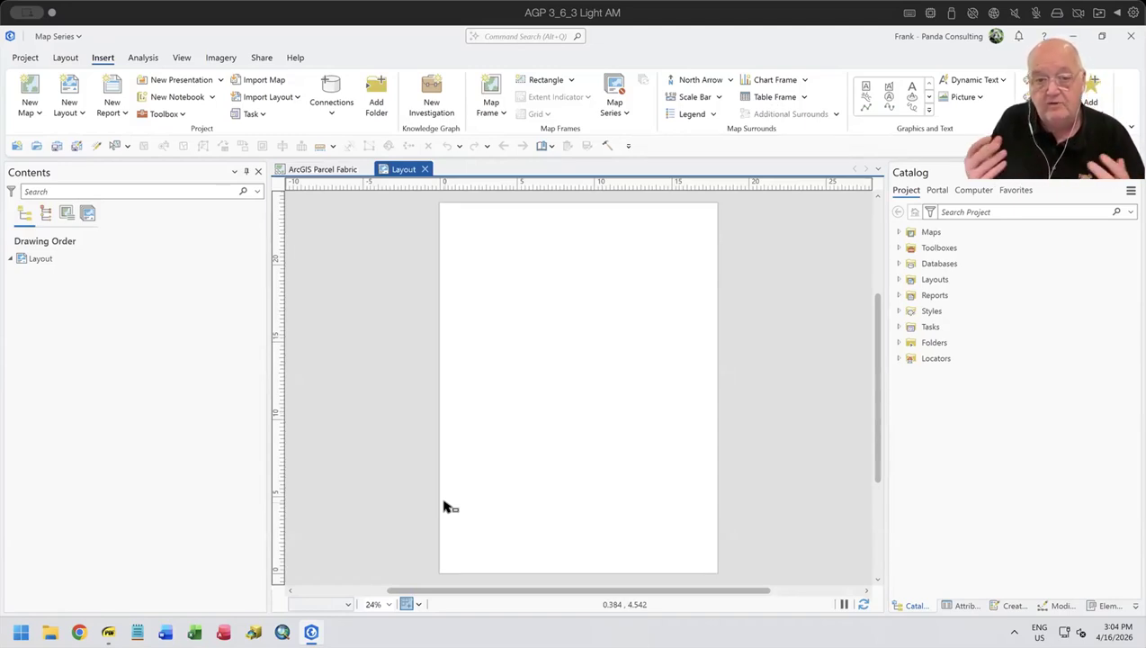
- Add a map frame of the ArcGIS Parcel Fabric map at 1:8,468 across the upper part of the page, leaving the lower part empty
click(501, 114)
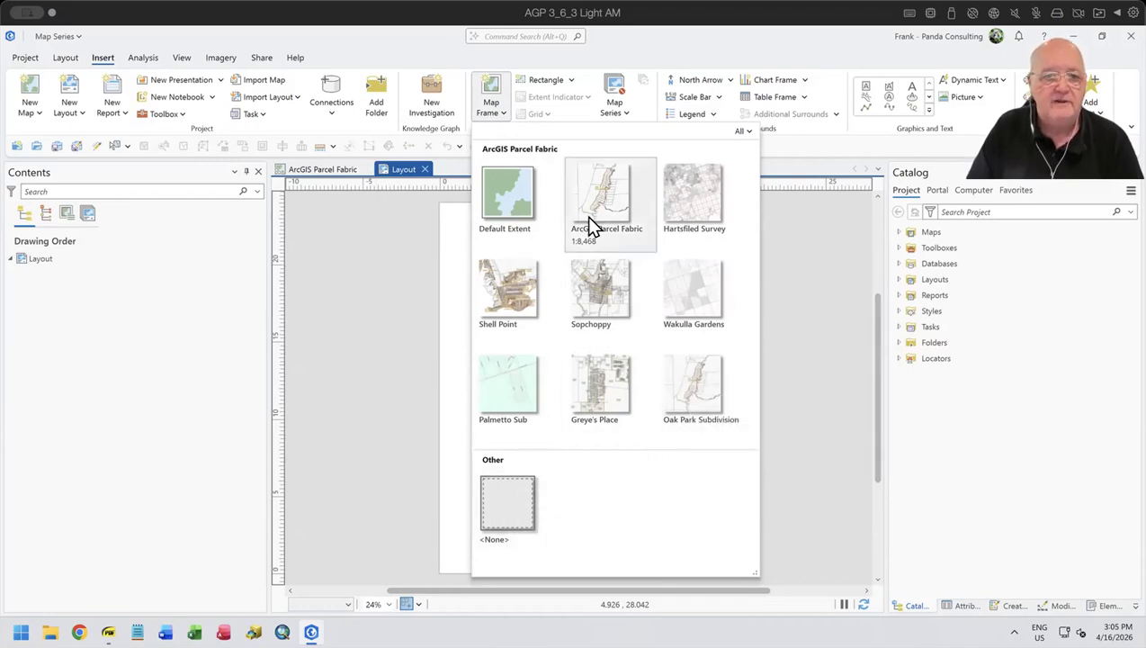
click(593, 194)
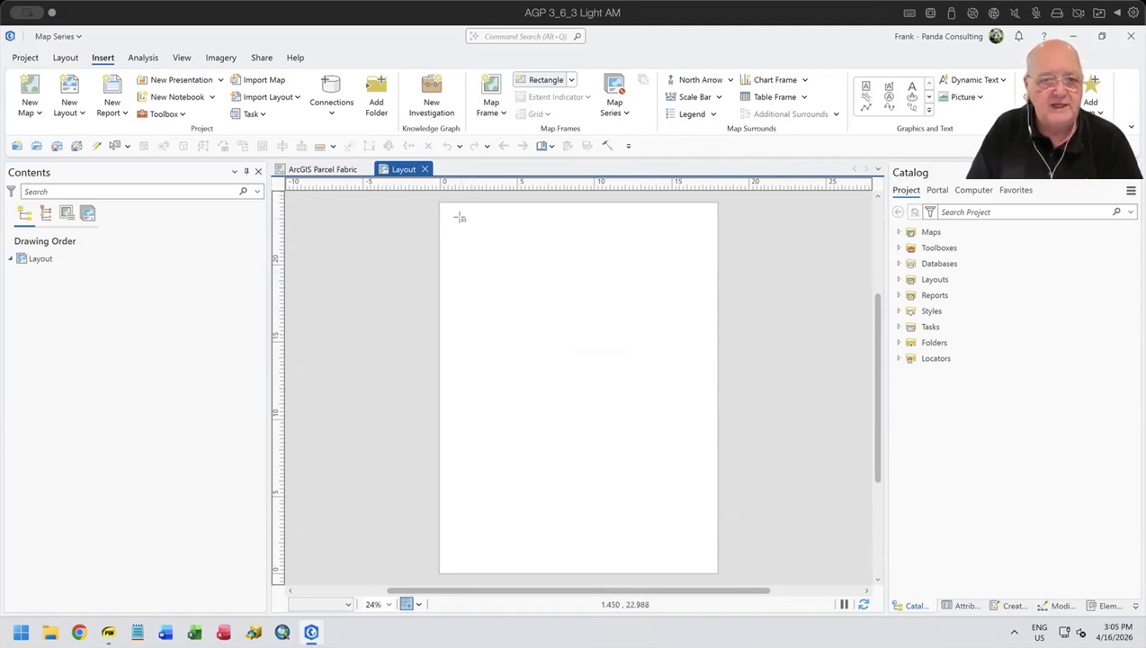
mouse_move(460, 215)
mouse_down()
mouse_move(685, 415)
mouse_move(702, 451)
mouse_up()
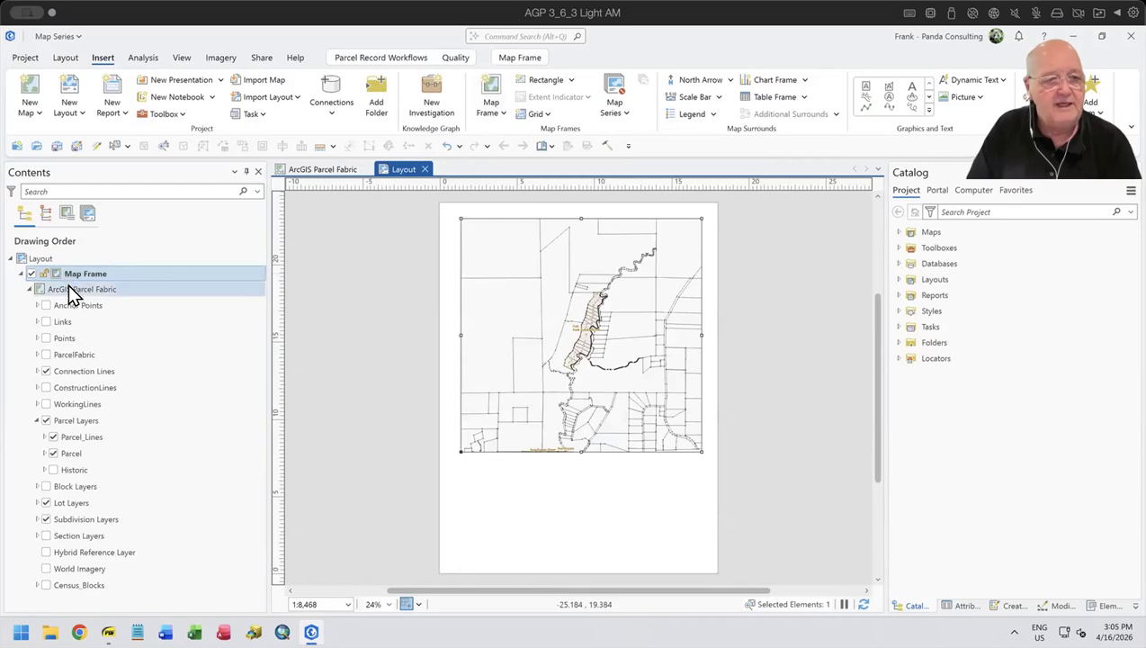
- Turn off the Parcel_Lines layer in the map frame and look through the sublayers of Subdivision Layers
click(29, 288)
click(29, 288)
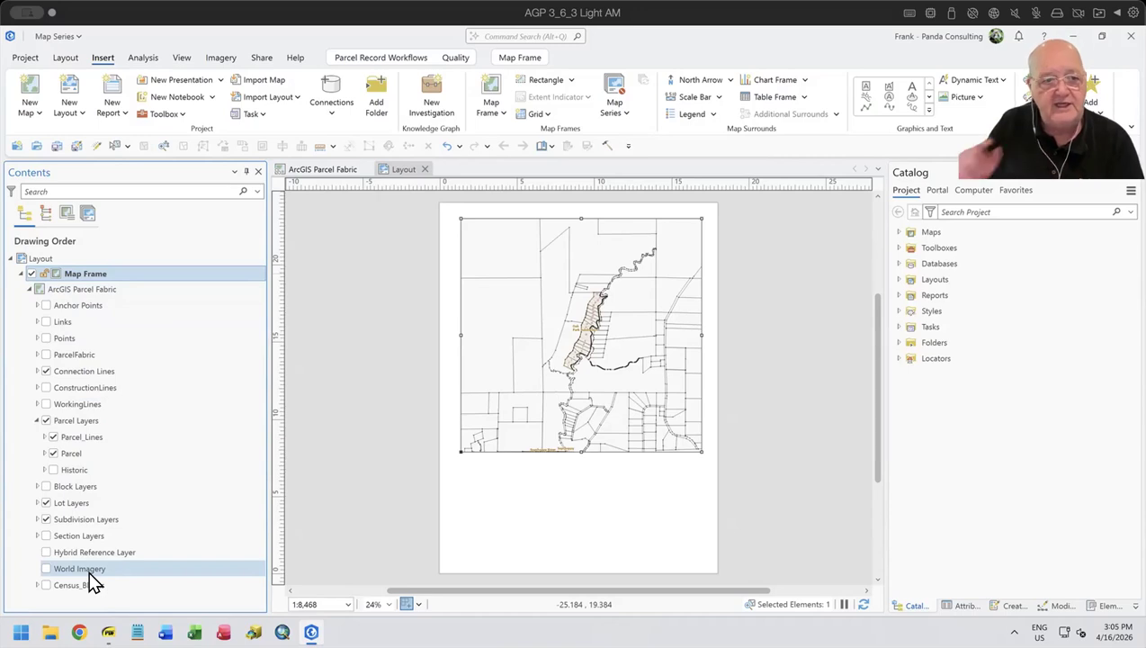
click(54, 437)
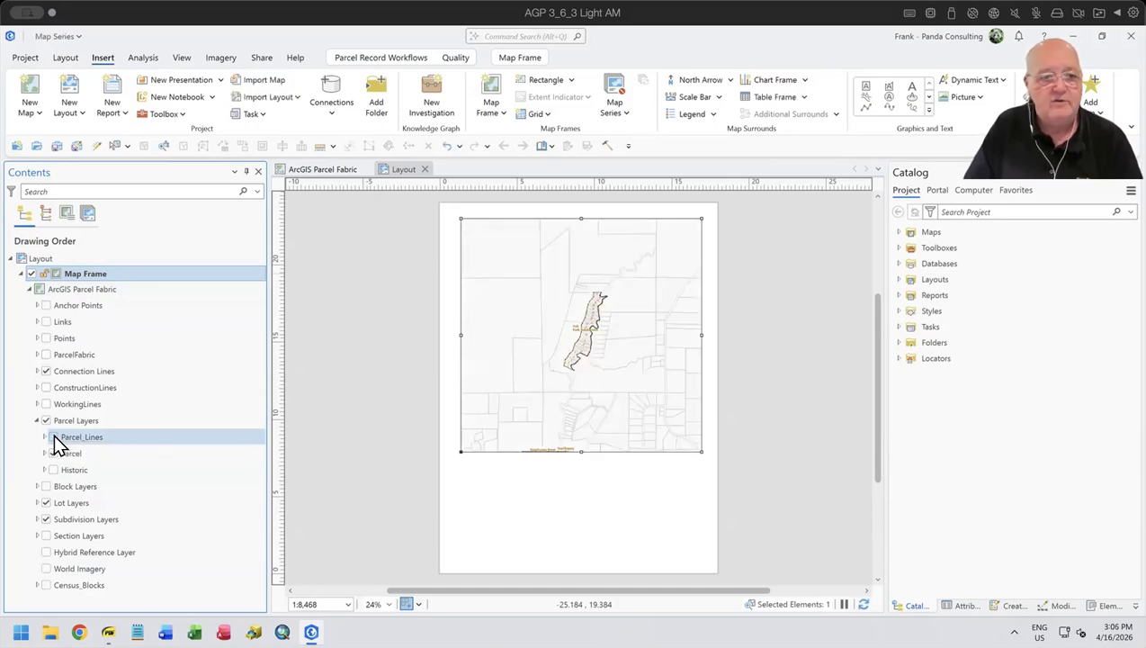
click(47, 520)
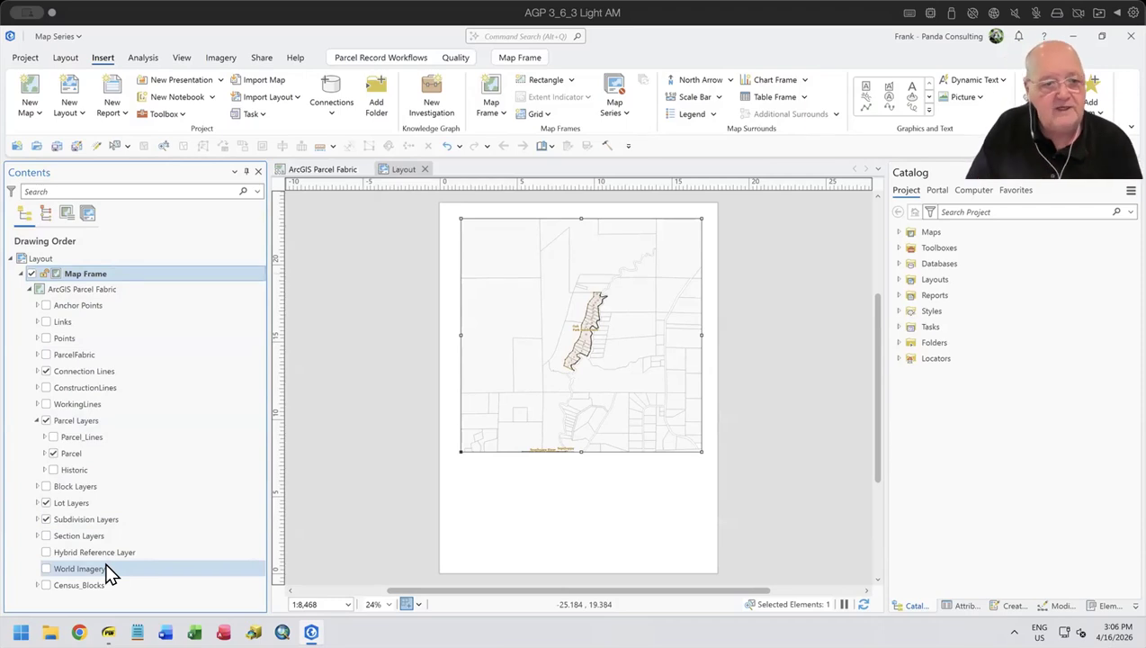
click(37, 519)
click(44, 552)
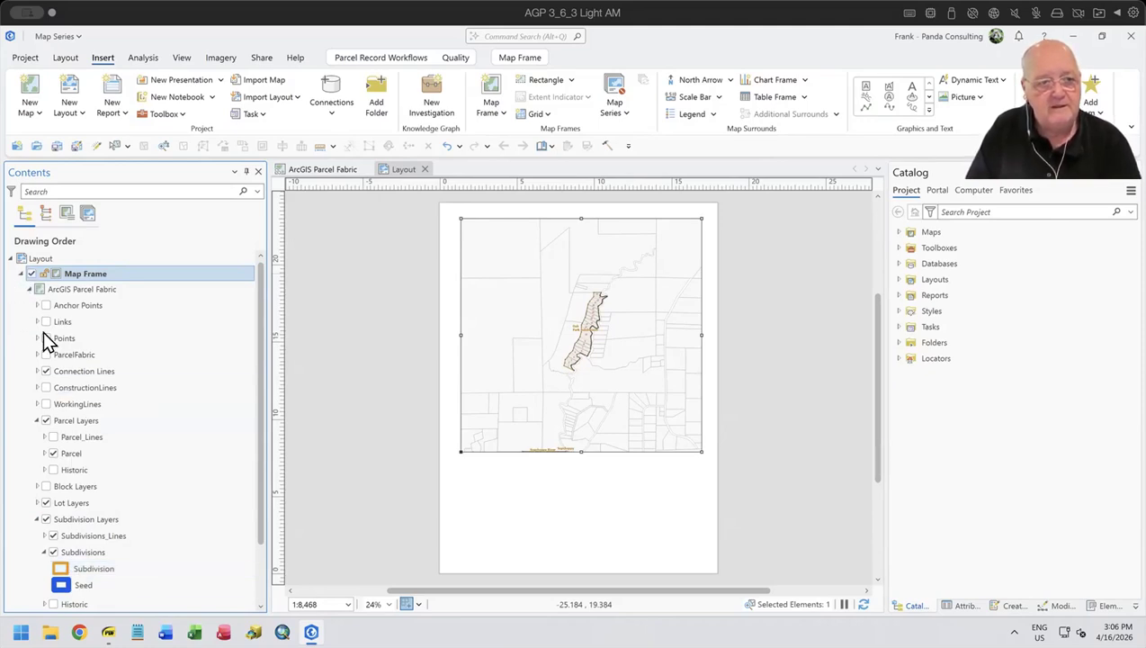
click(45, 551)
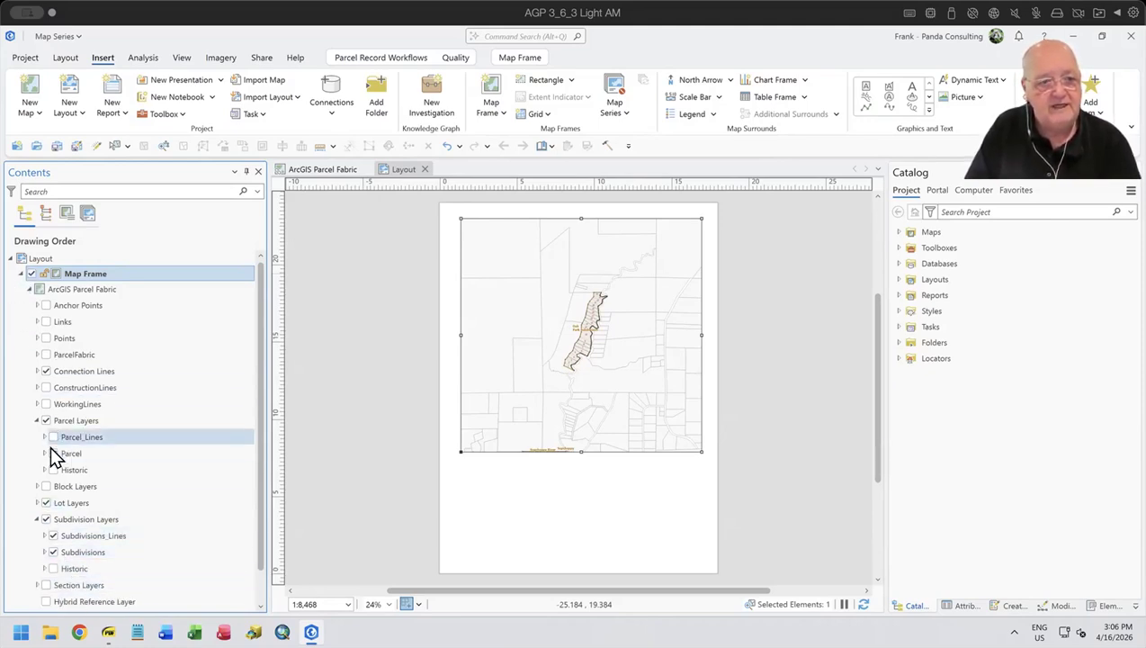
click(37, 518)
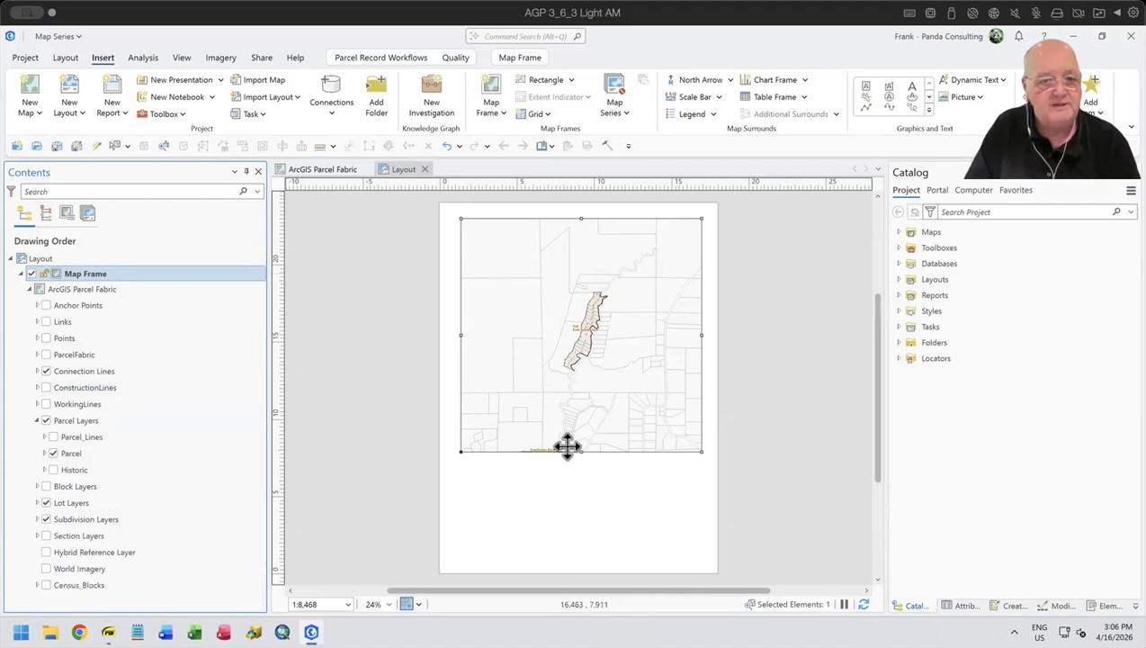
click(689, 504)
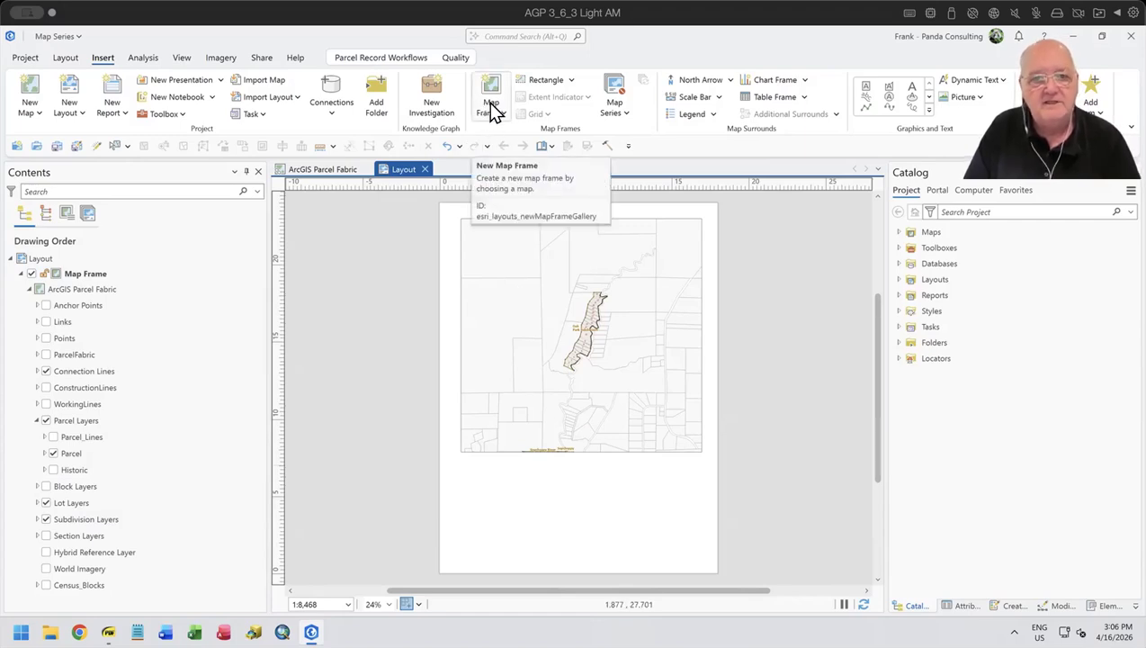
- Insert an ArcGIS North 14 compass-rose north arrow in the page's lower-left corner, below the map frame
click(730, 80)
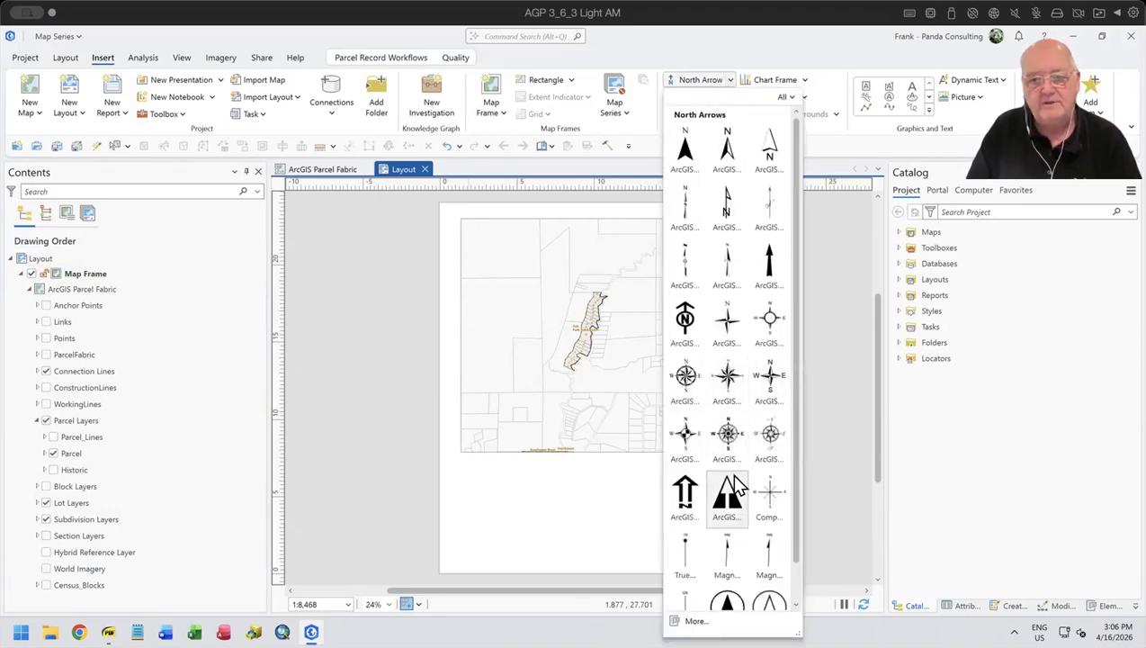
click(729, 376)
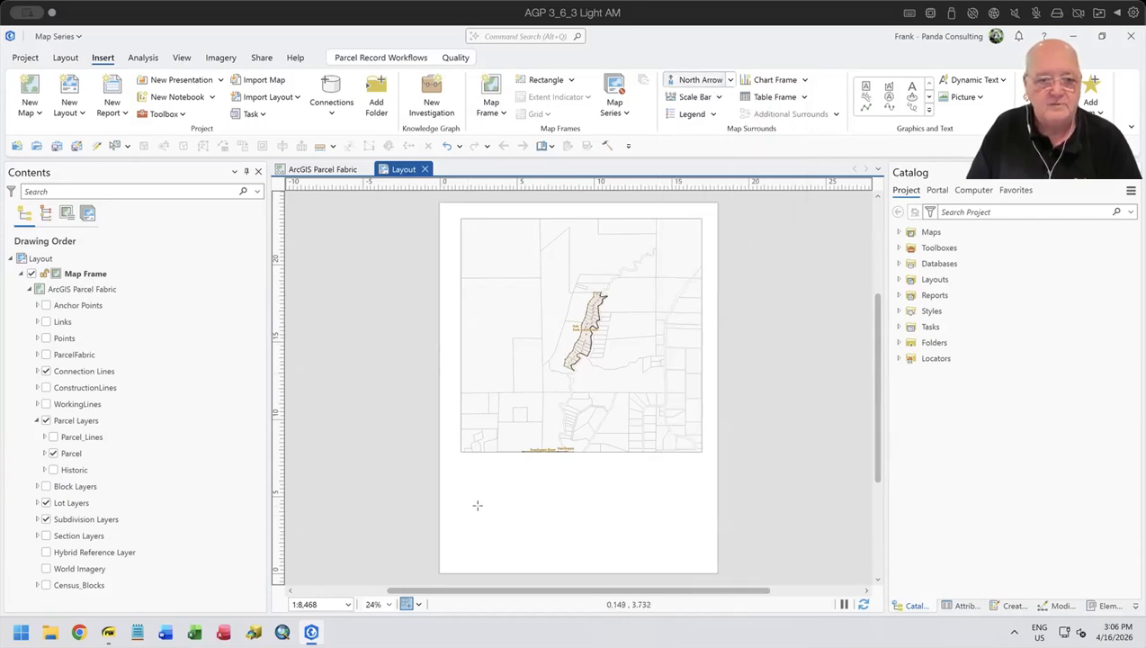
drag(459, 504, 523, 550)
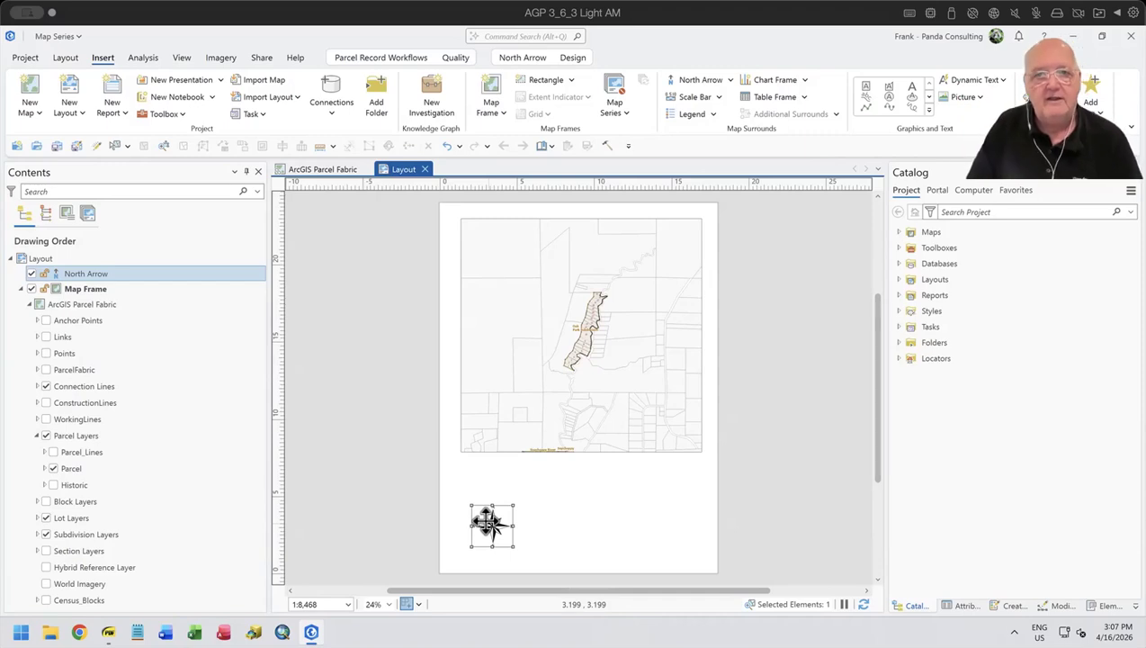
- Insert an imperial Scale Line 1 scale bar between the map frame and the north arrow
click(717, 97)
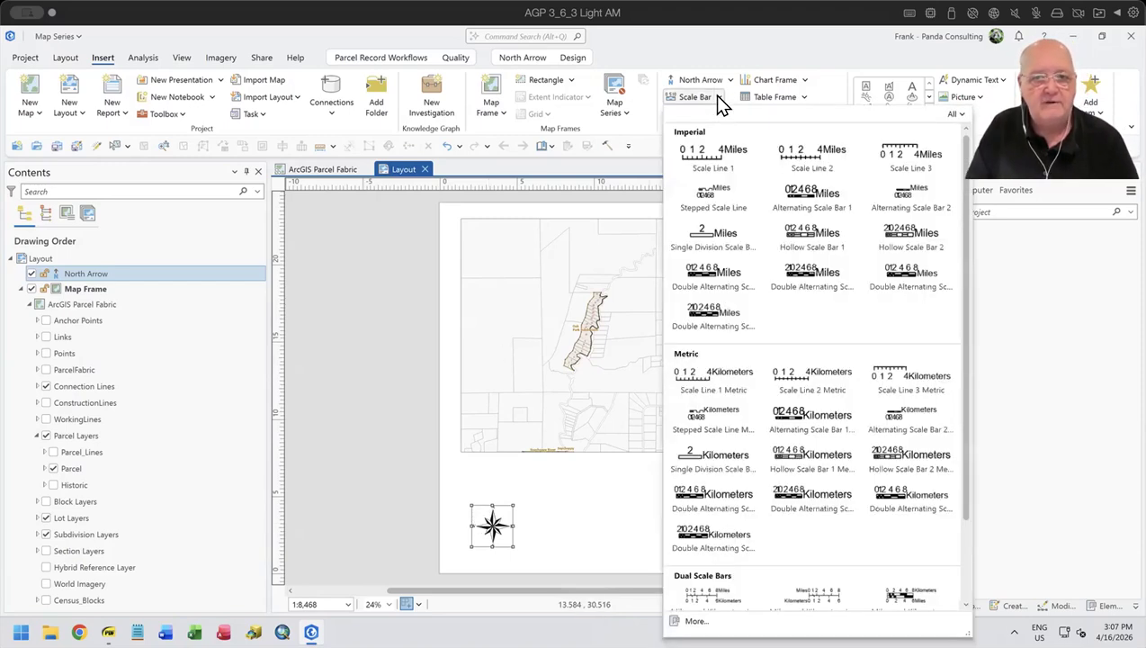
click(694, 156)
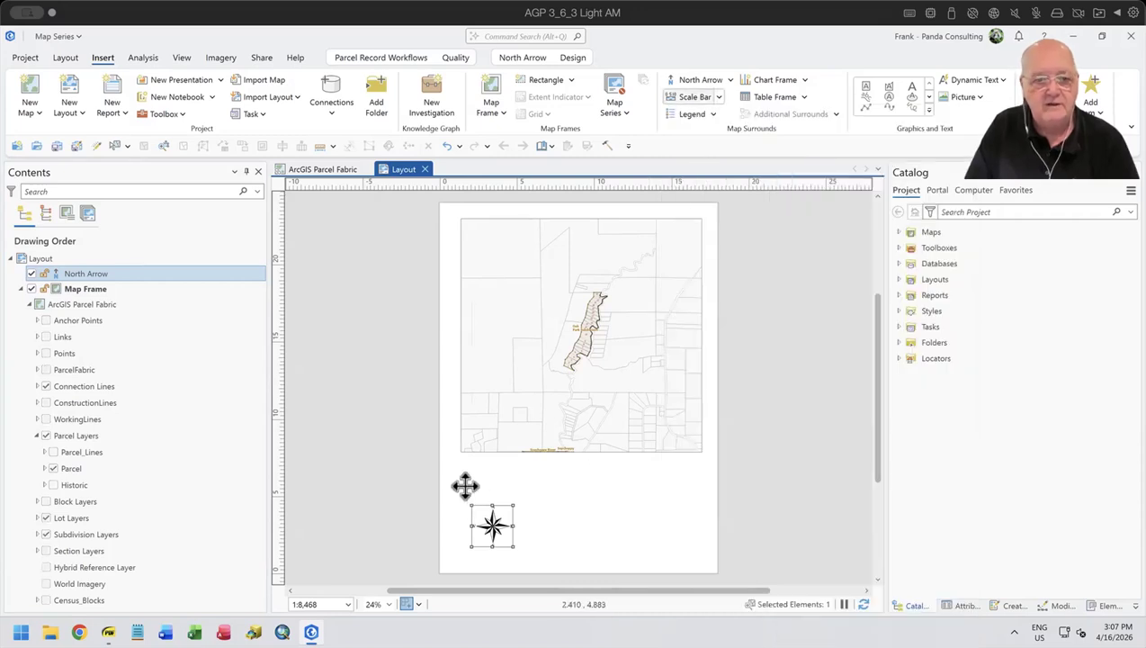
drag(465, 478, 544, 491)
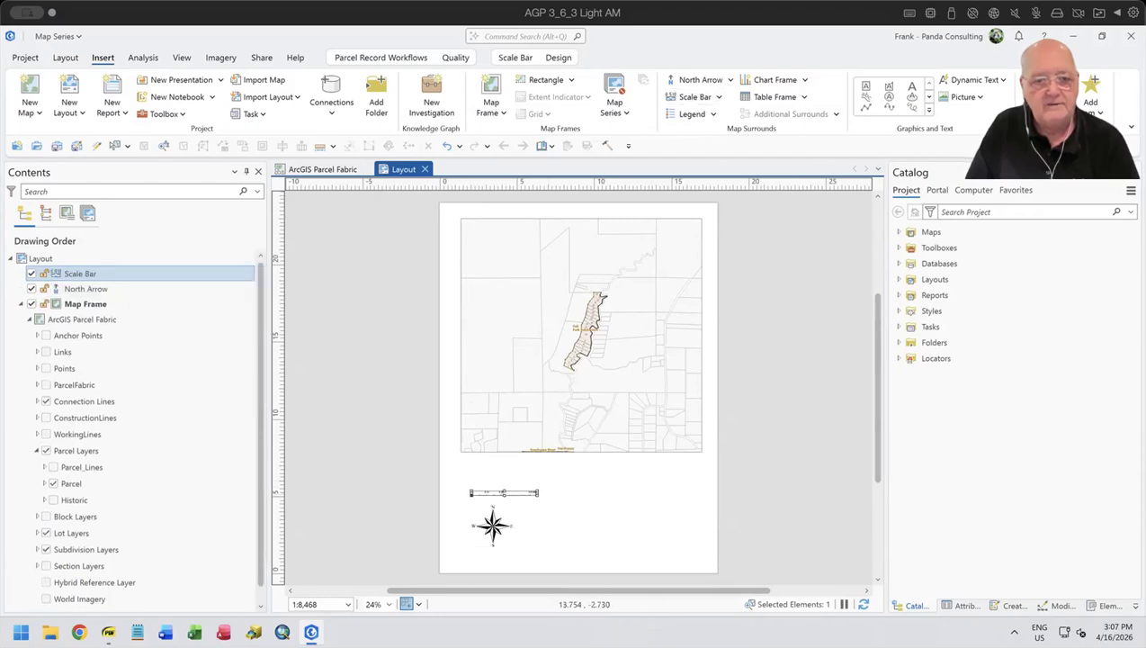
- Move the scale bar below the north arrow, near the page's lower edge, and deselect it
scroll(495, 510, up, 8)
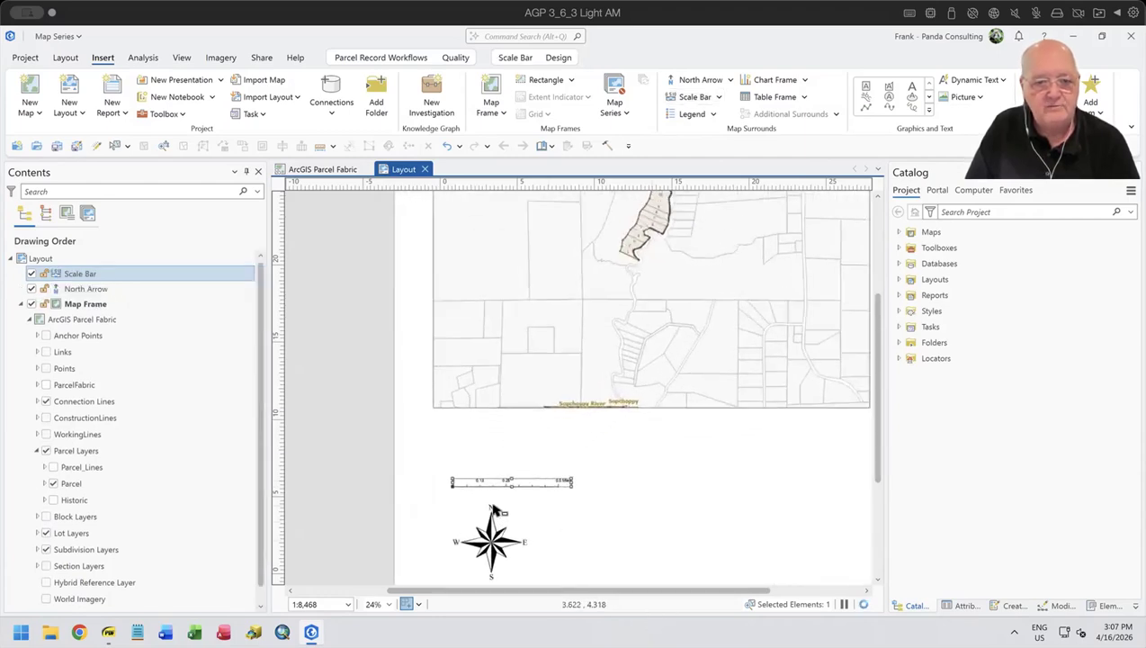
scroll(497, 510, down, 2)
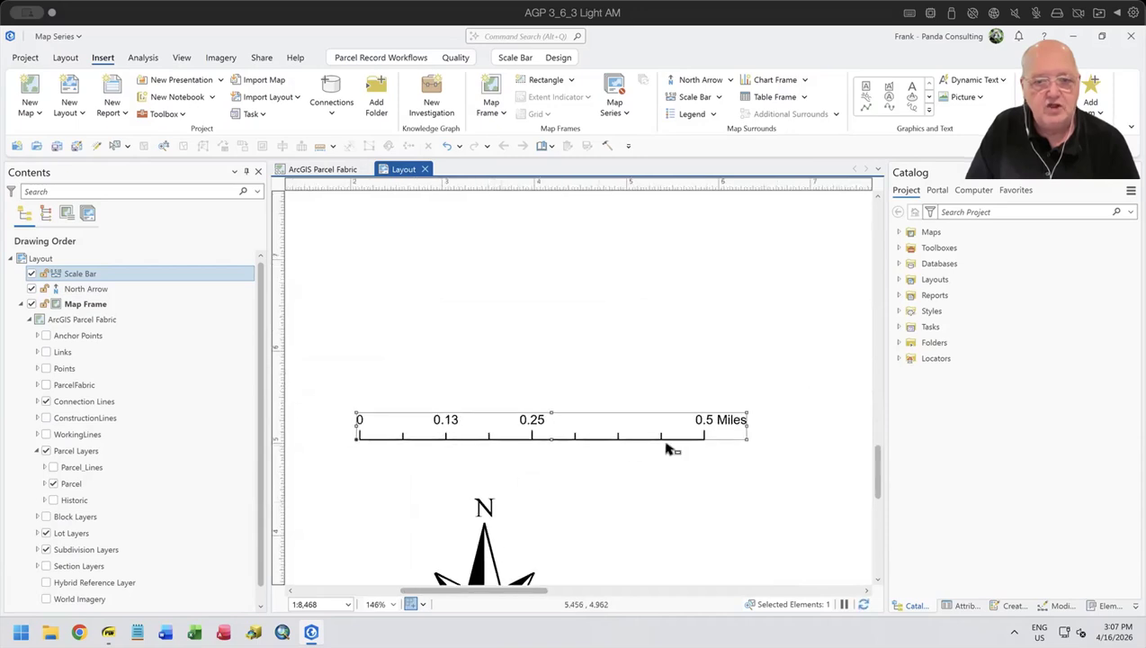
scroll(761, 225, down, 4)
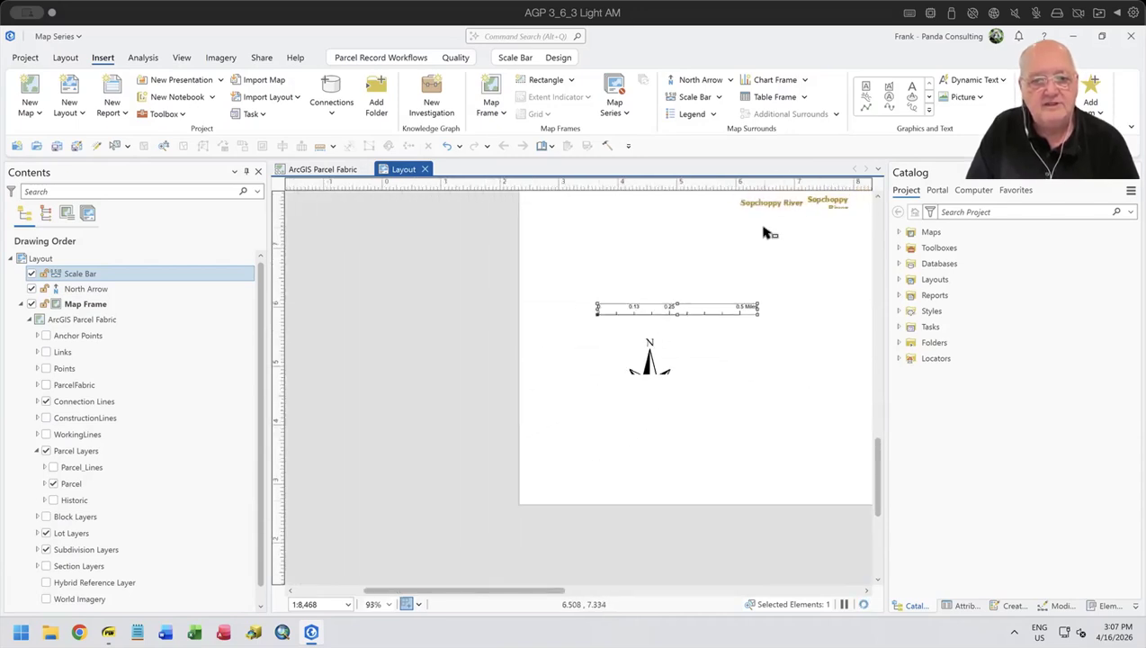
drag(745, 232, 691, 263)
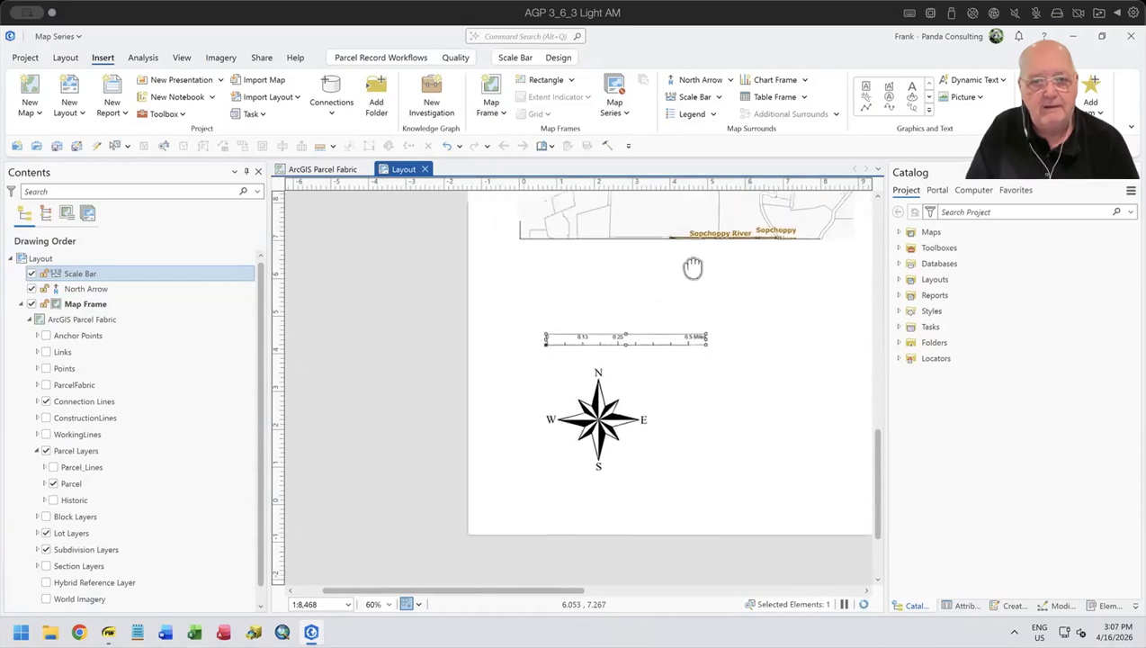
drag(635, 340, 628, 493)
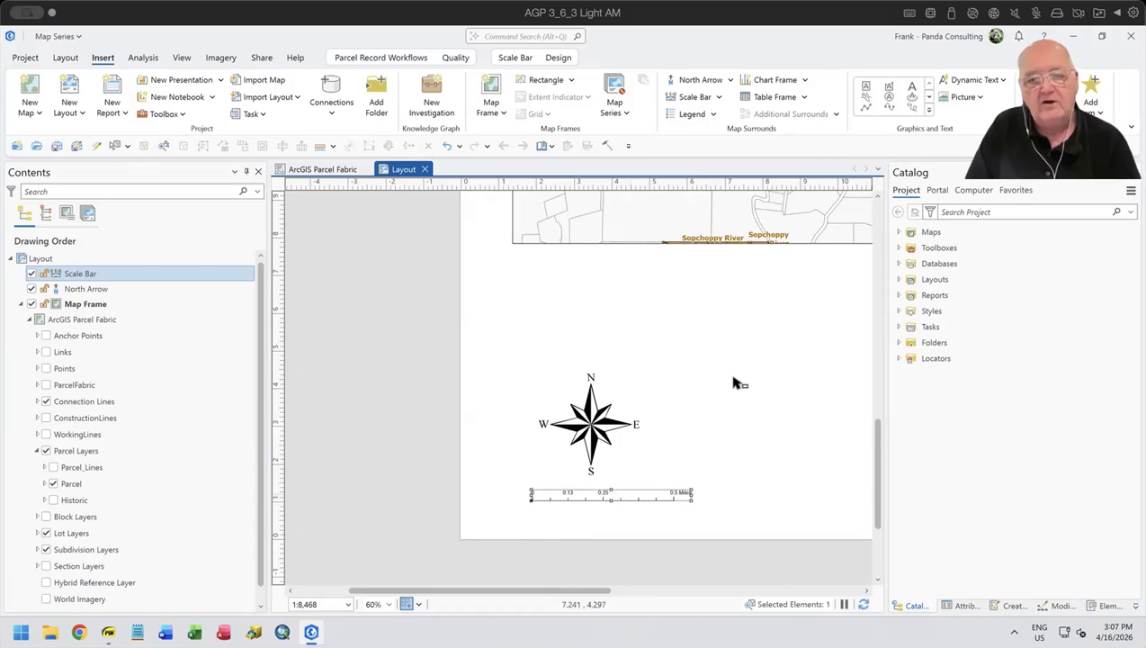
click(779, 389)
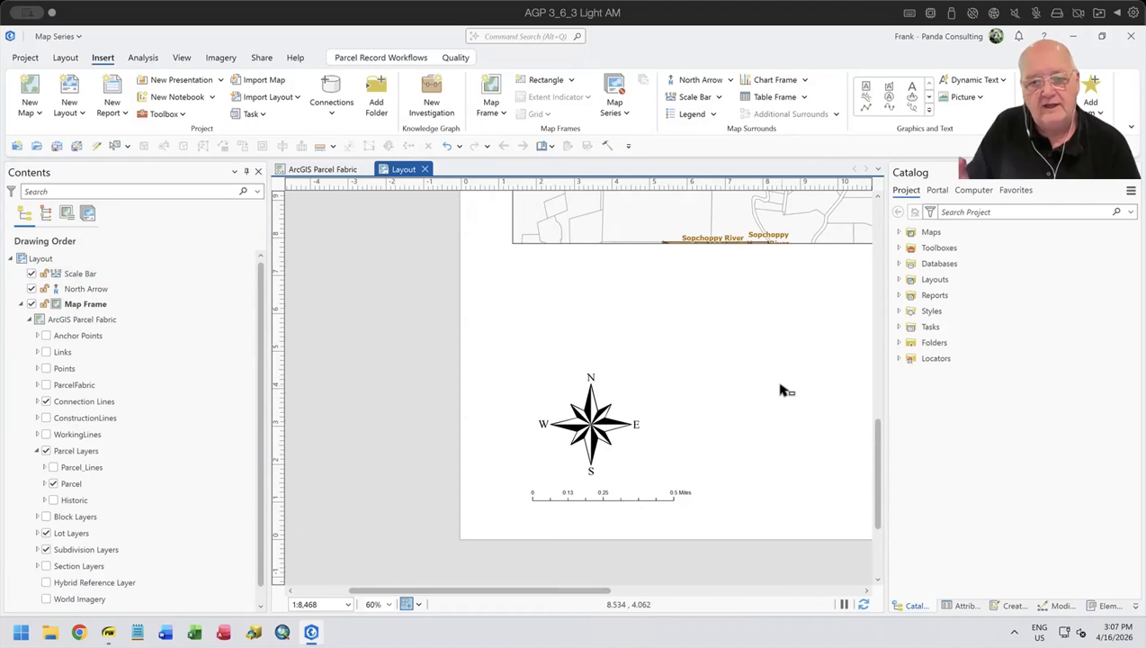
- Review the scale bar's fitting strategy options and set its text symbol size to 12 pt
click(640, 503)
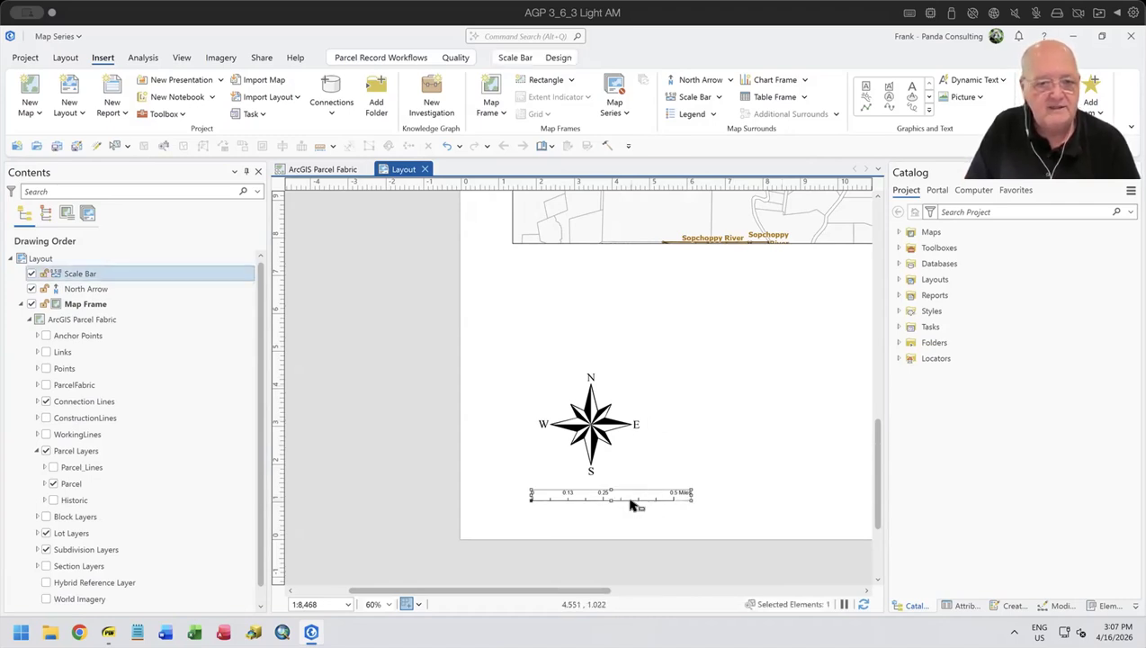
right_click(634, 505)
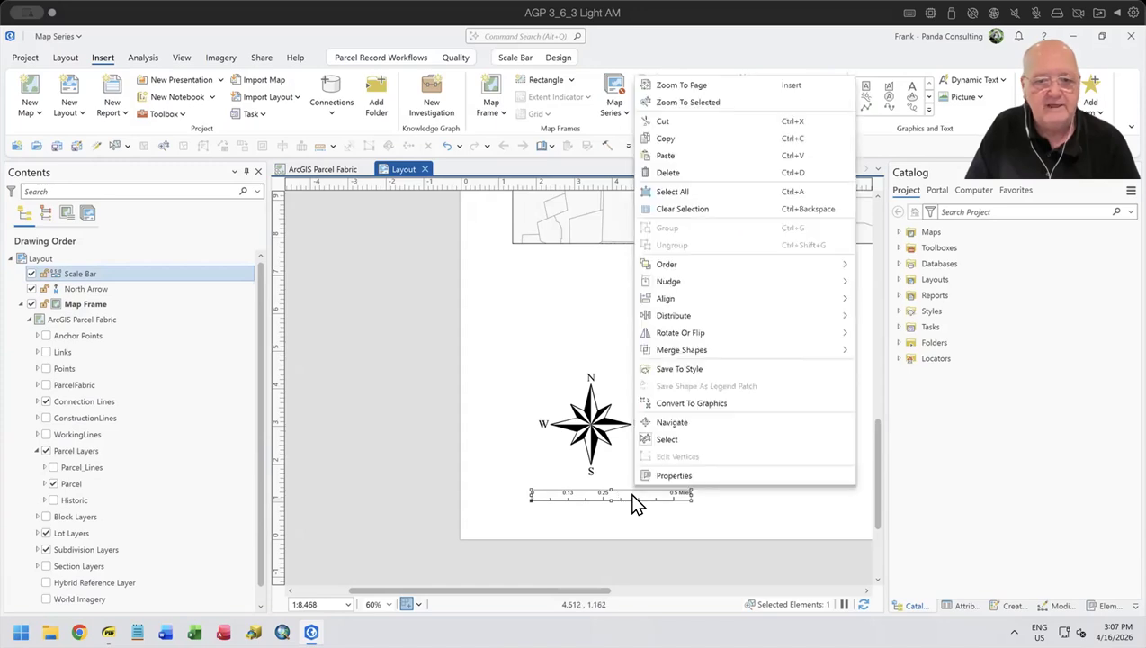
click(673, 476)
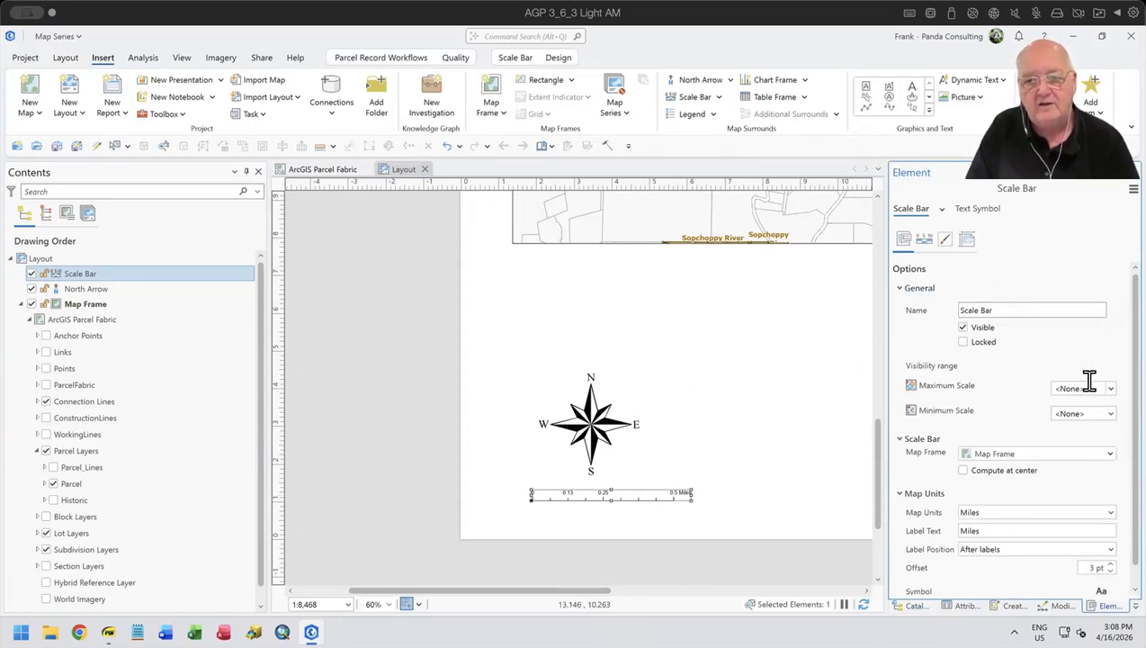
click(924, 239)
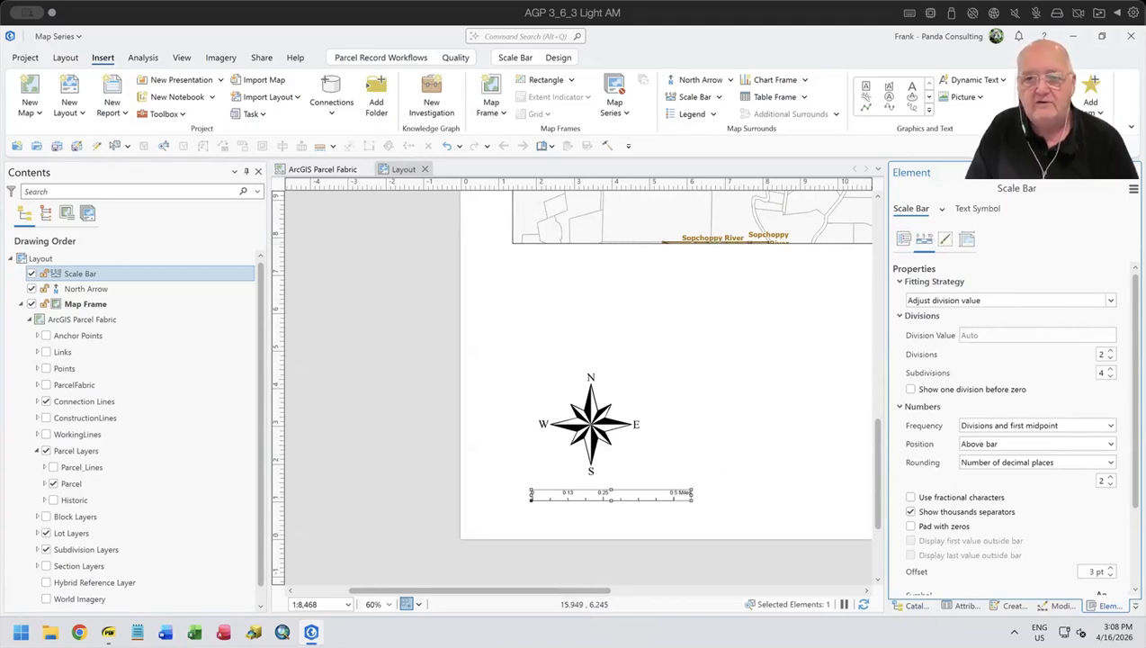
click(1008, 300)
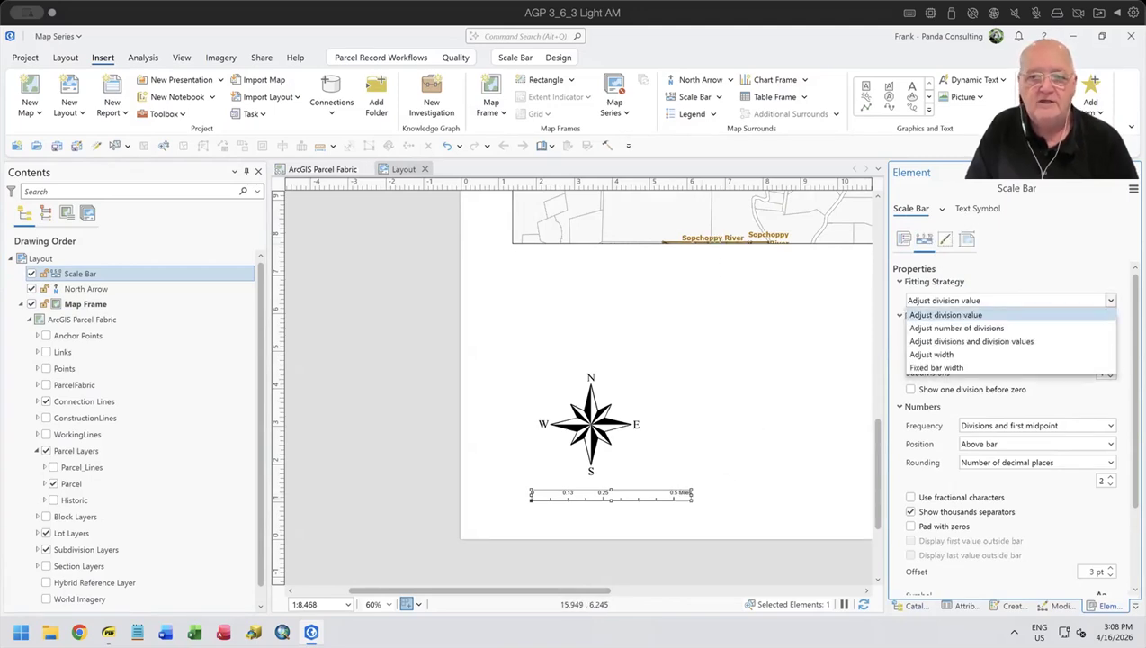
click(1047, 273)
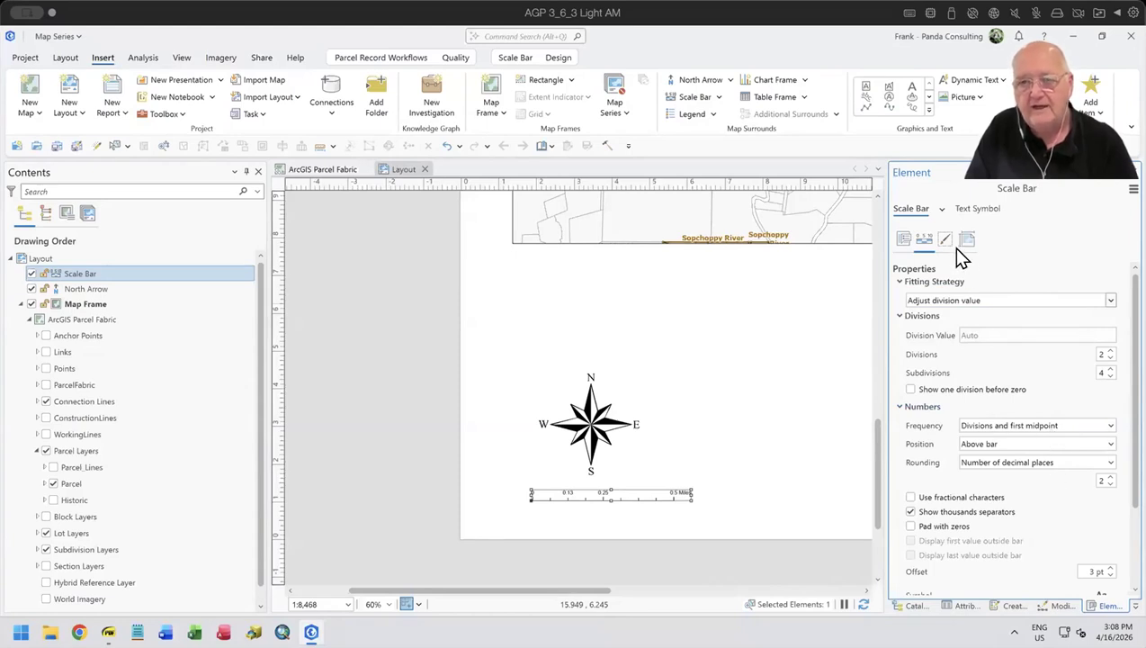
click(983, 209)
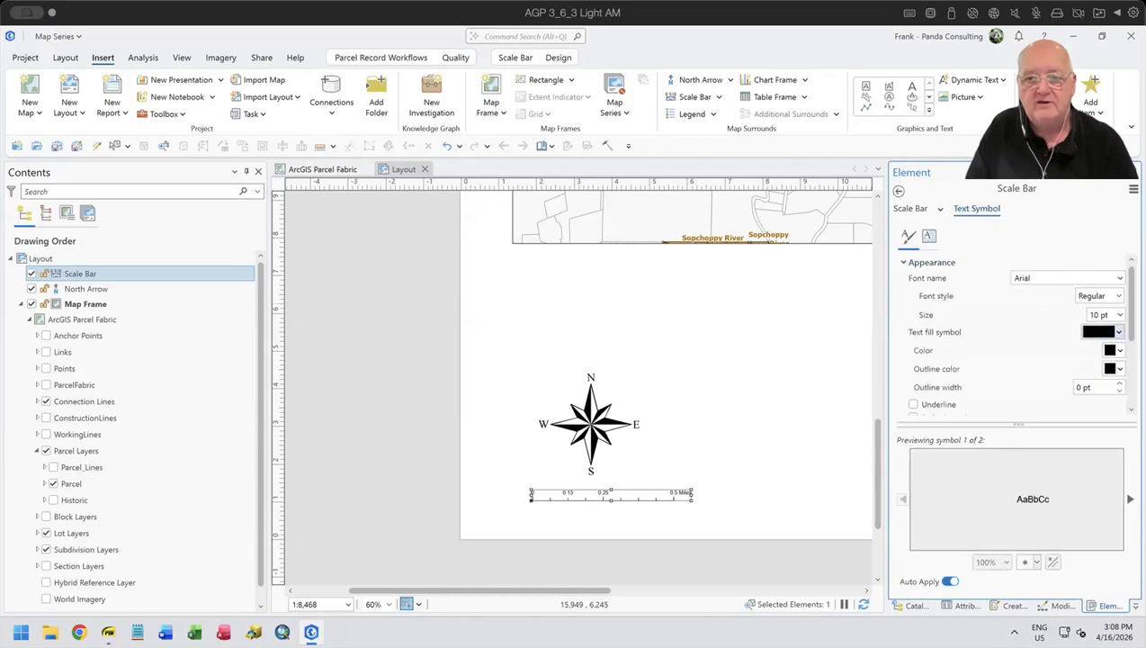
click(1119, 314)
click(1093, 410)
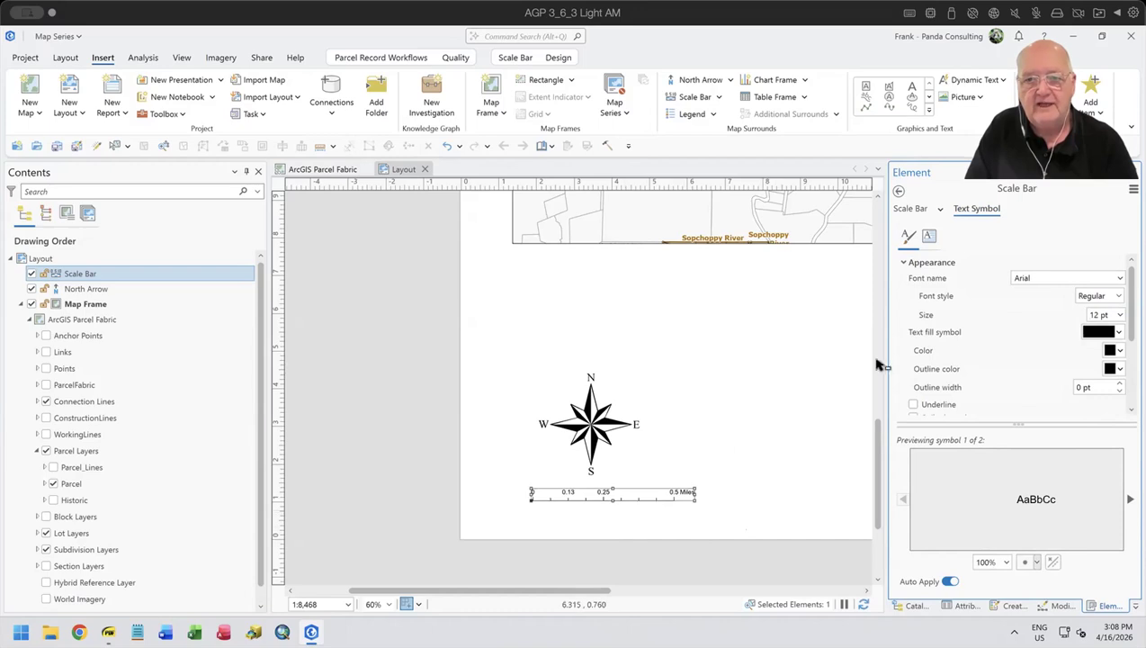
click(903, 212)
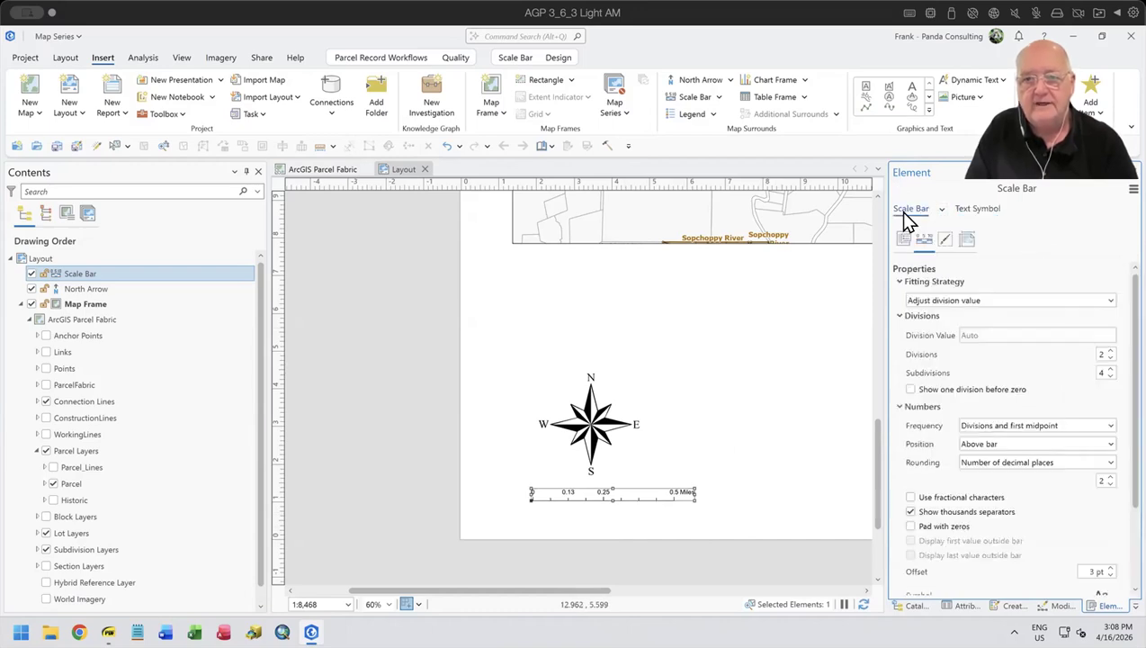
click(782, 468)
scroll(782, 469, down, 3)
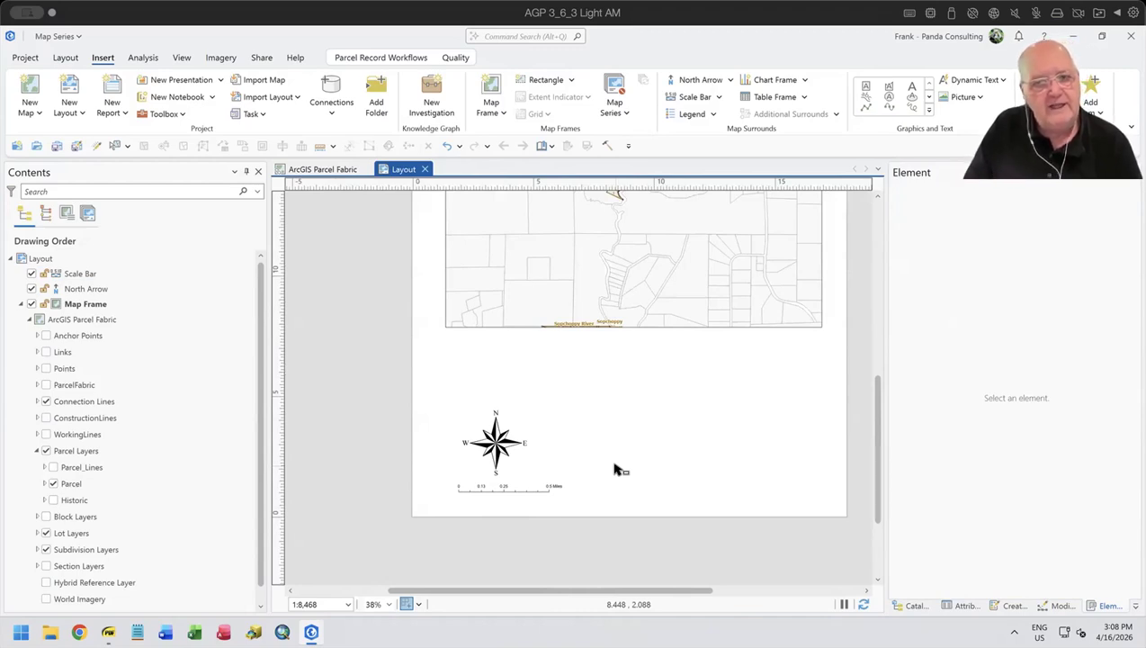
- Insert a Gray Double Alternating Rows table frame below the map frame, spanning from beside the north arrow to near the page's edge
click(804, 98)
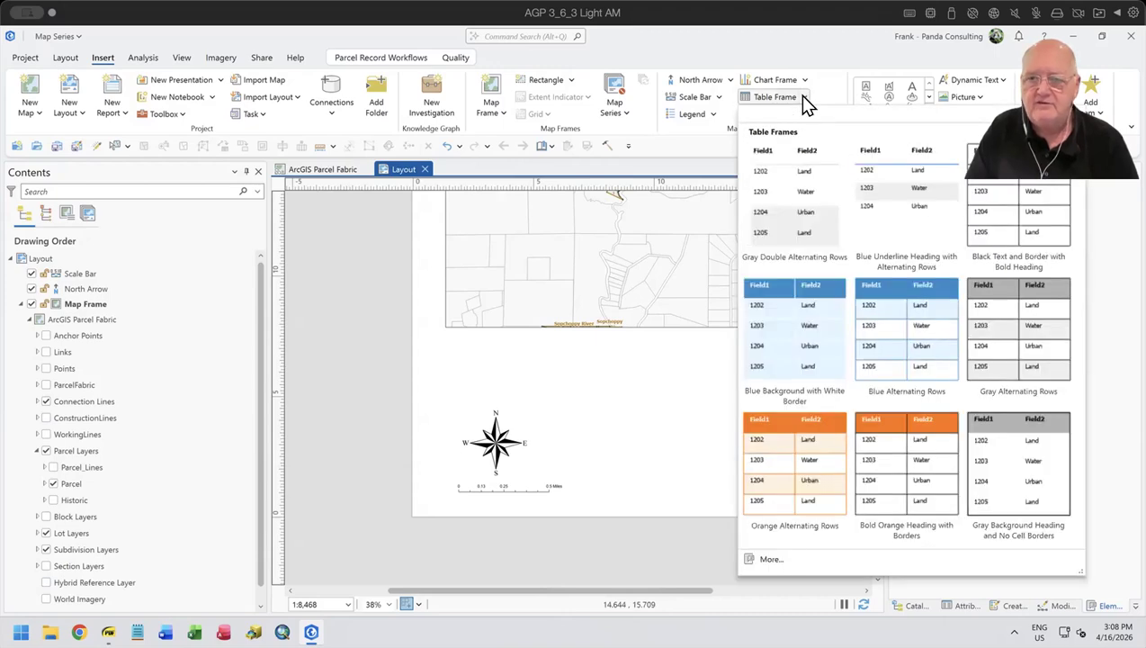
click(777, 194)
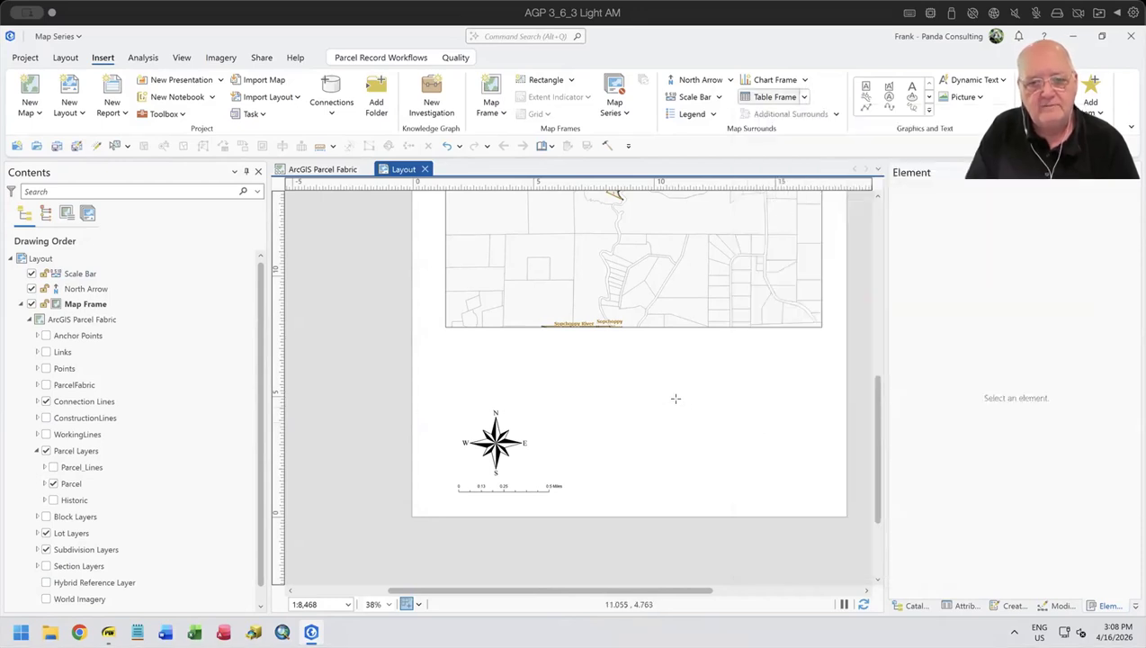
drag(630, 425, 826, 494)
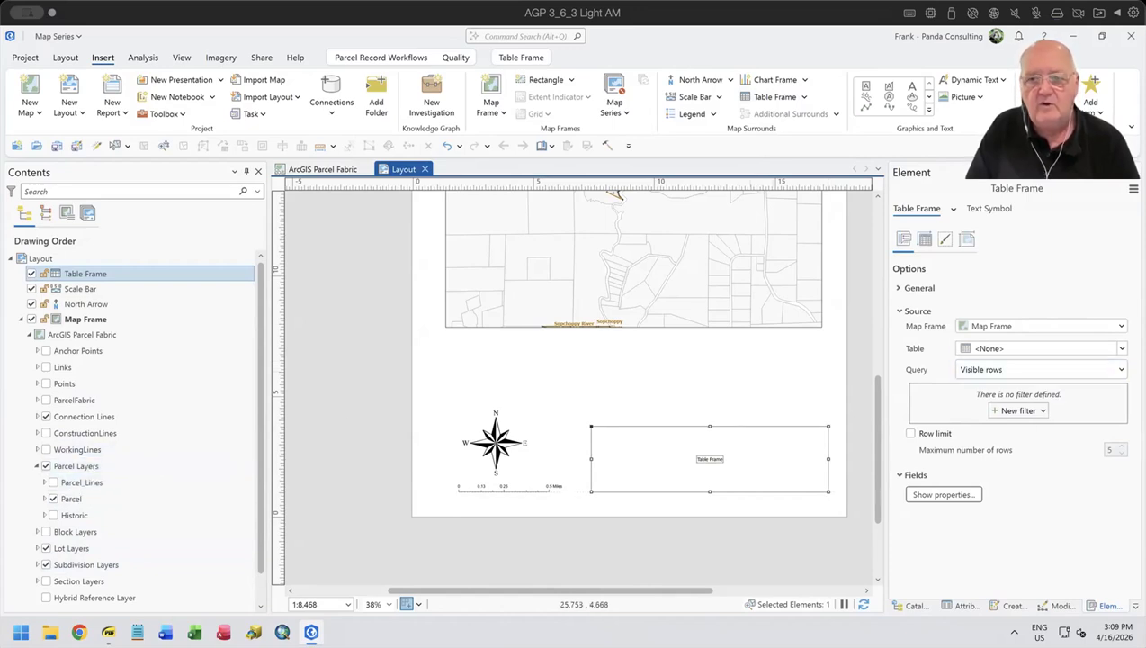
- Set the table frame's source table to the Subdivisions layer
click(1039, 348)
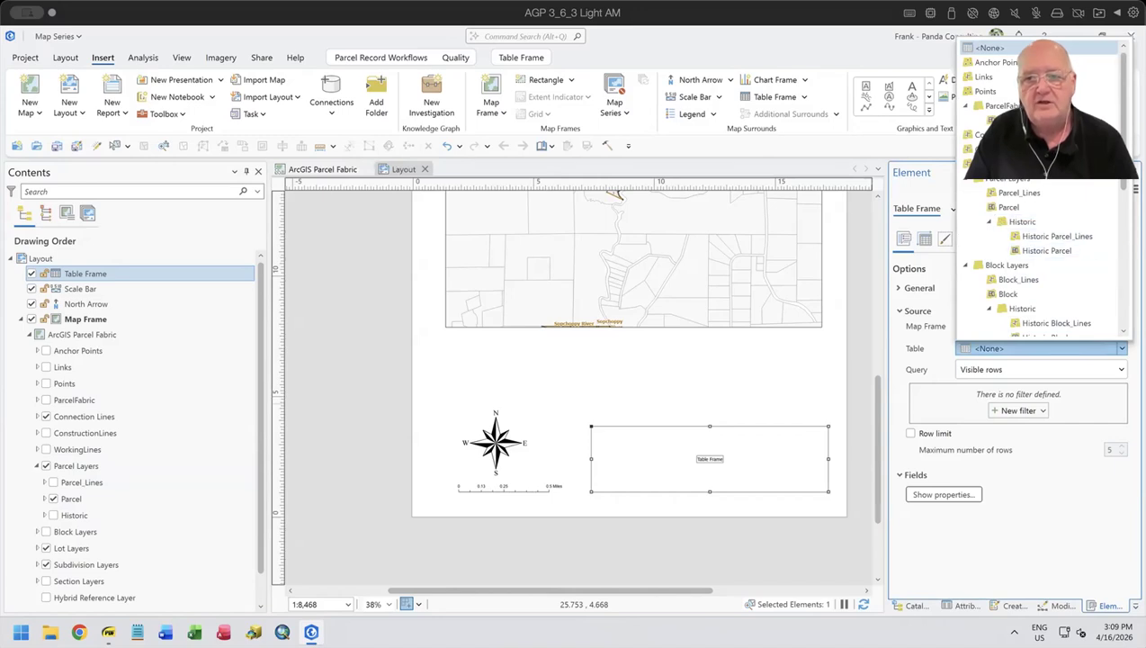
scroll(1043, 258, down, 5)
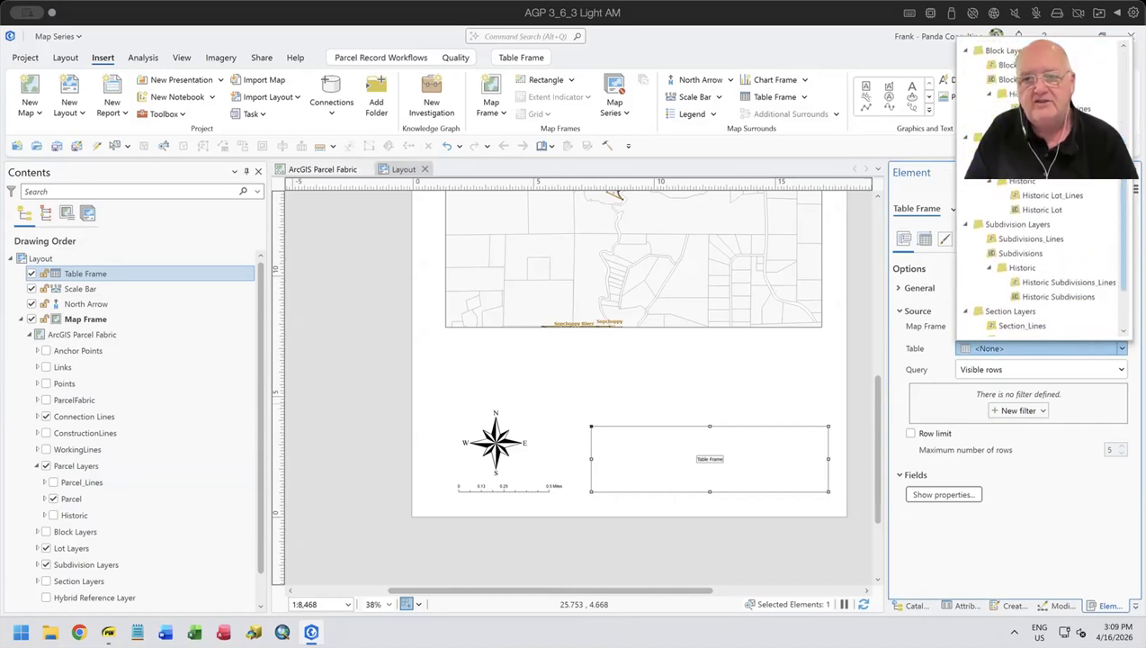
click(1044, 258)
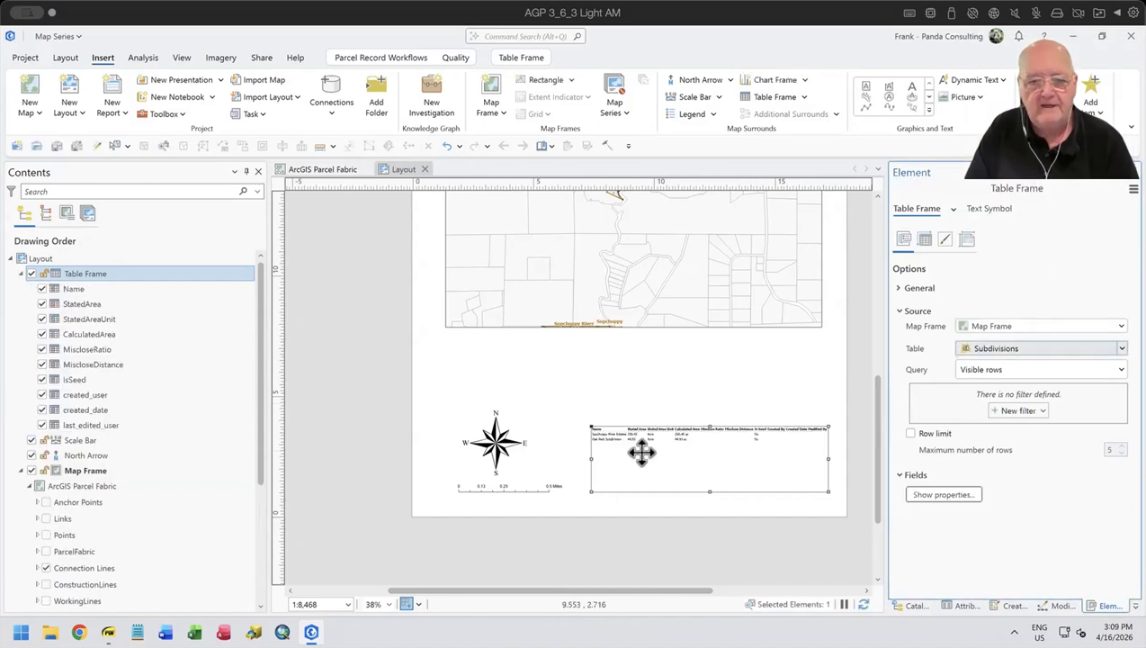
- Hide the MiscloseRatio, MiscloseDistance, IsSeed, created_user, created_date and last_edited_user fields in the table frame
scroll(640, 451, up, 6)
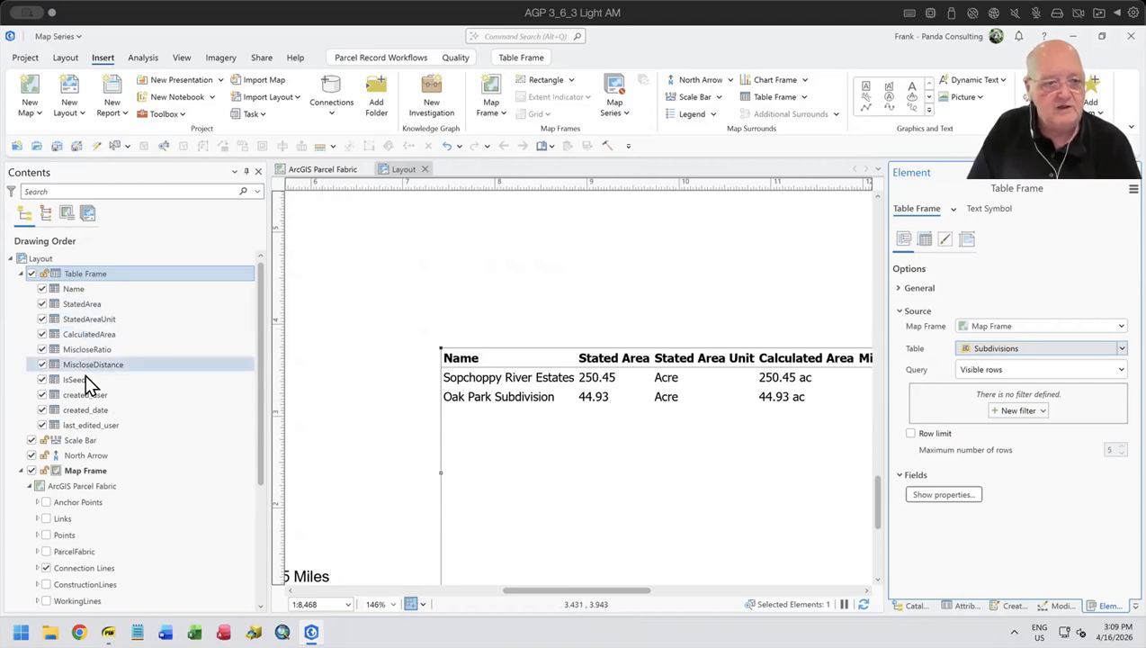
click(41, 349)
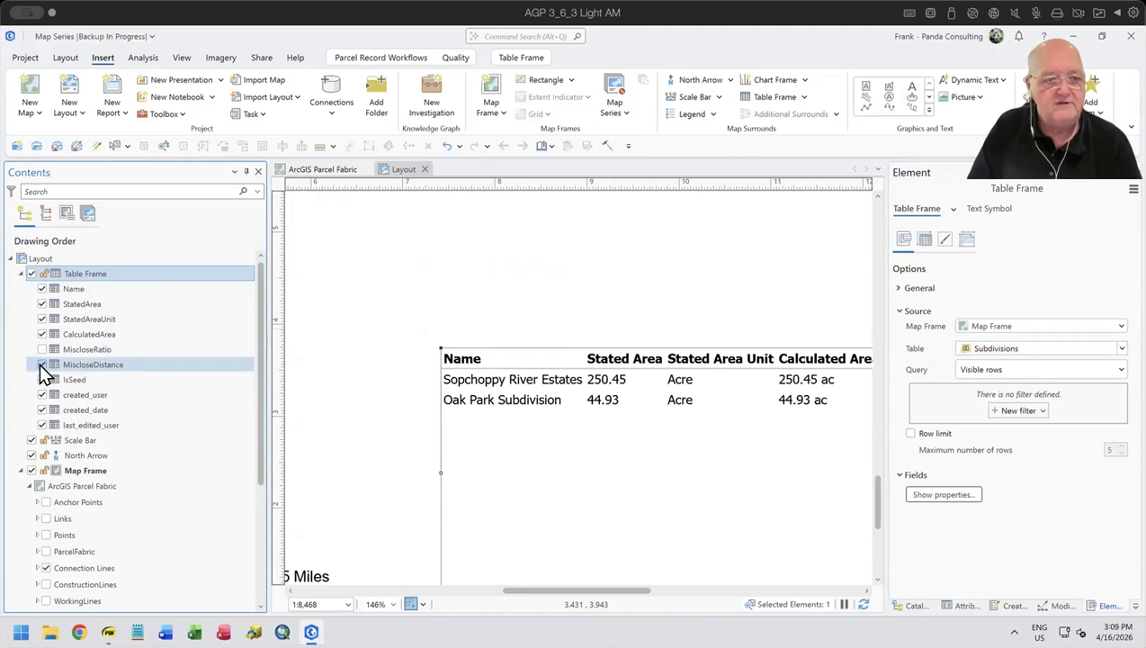
click(42, 378)
click(41, 394)
click(42, 409)
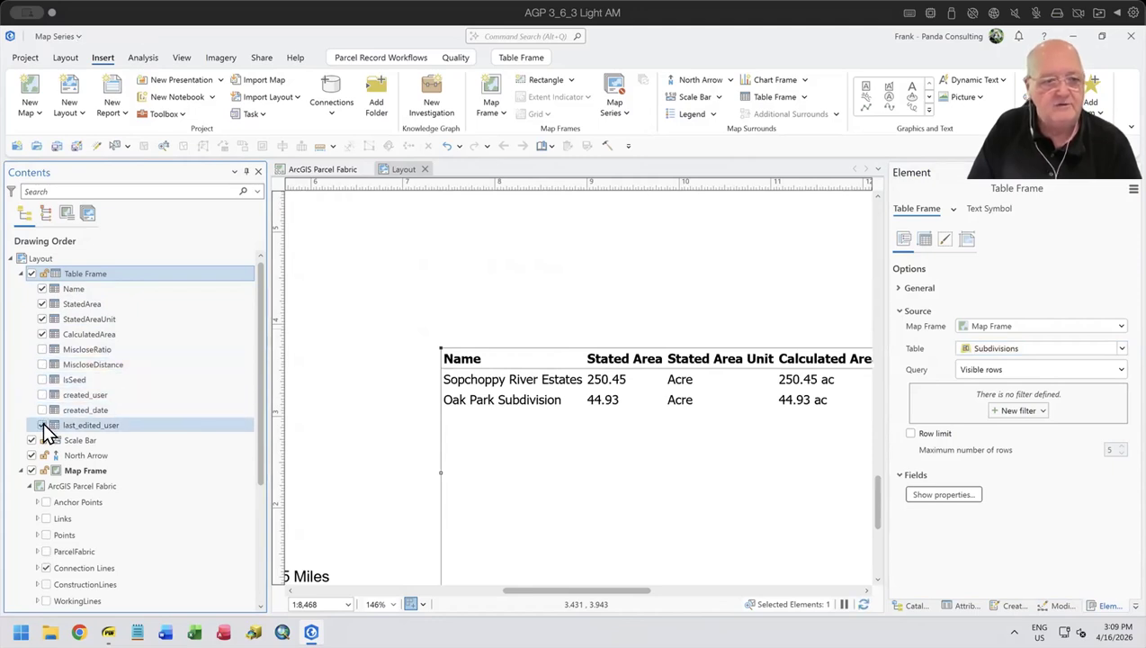
click(42, 425)
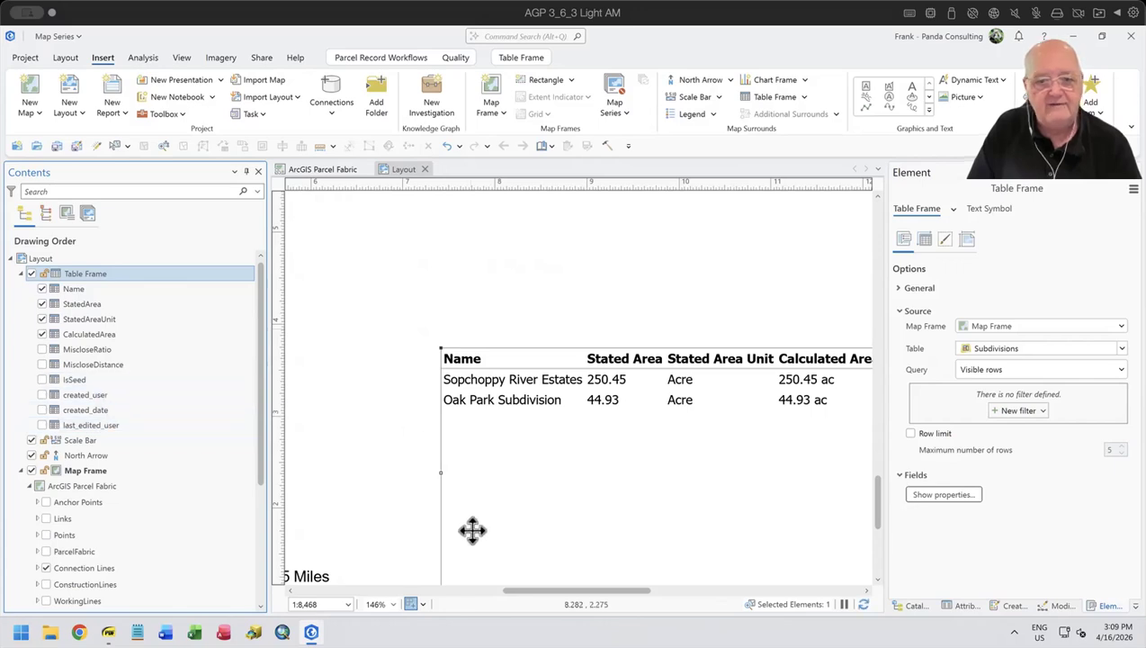
scroll(594, 426, down, 5)
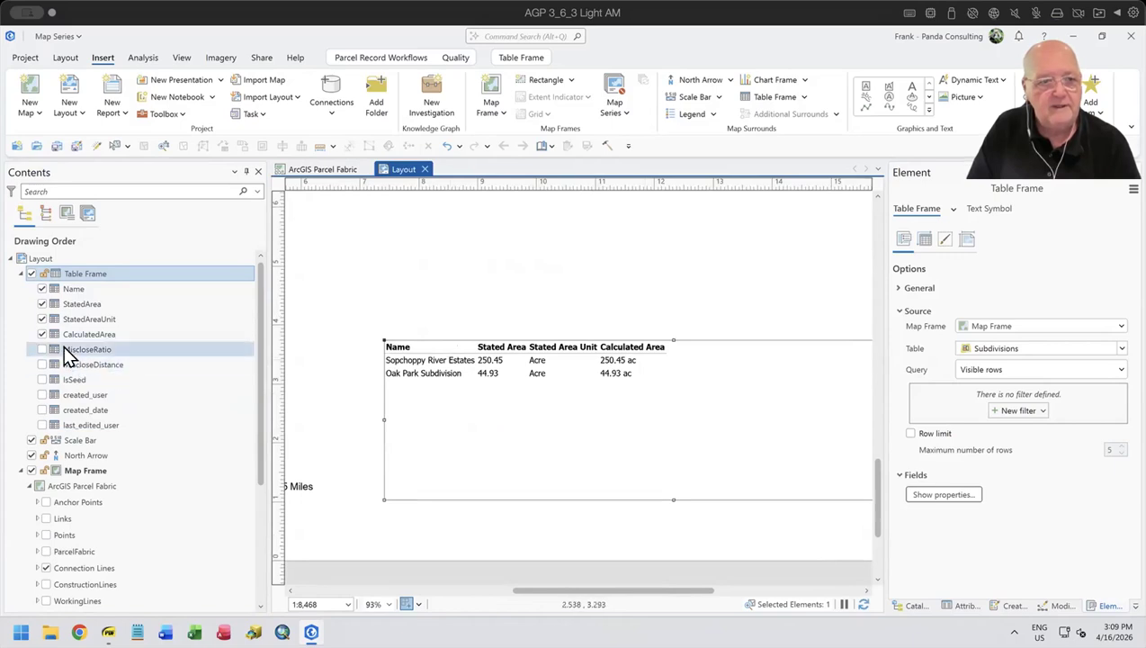
- Hide the StatedAreaUnit field, keep Name, StatedArea and CalculatedArea in the table frame, and deselect it
click(41, 333)
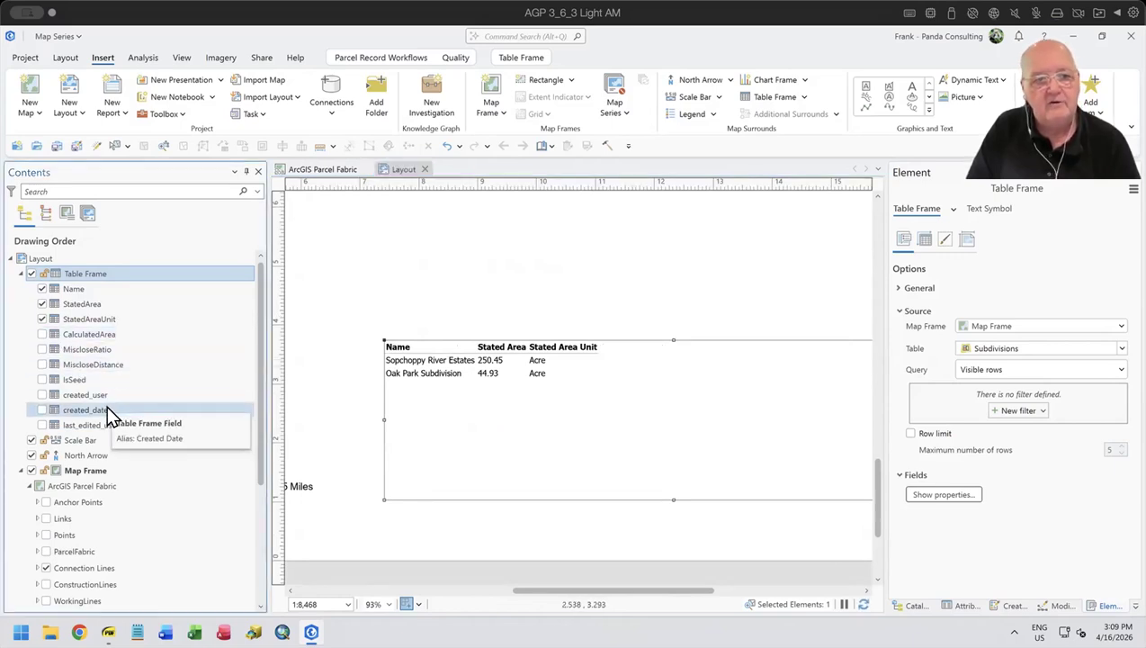
click(43, 318)
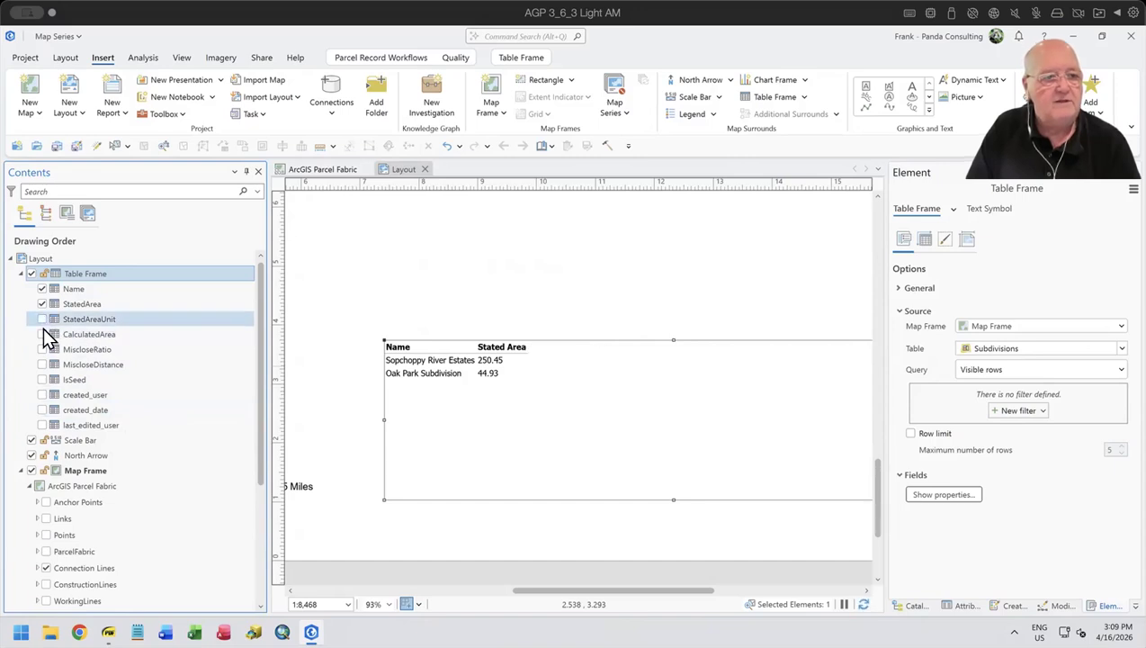
click(42, 332)
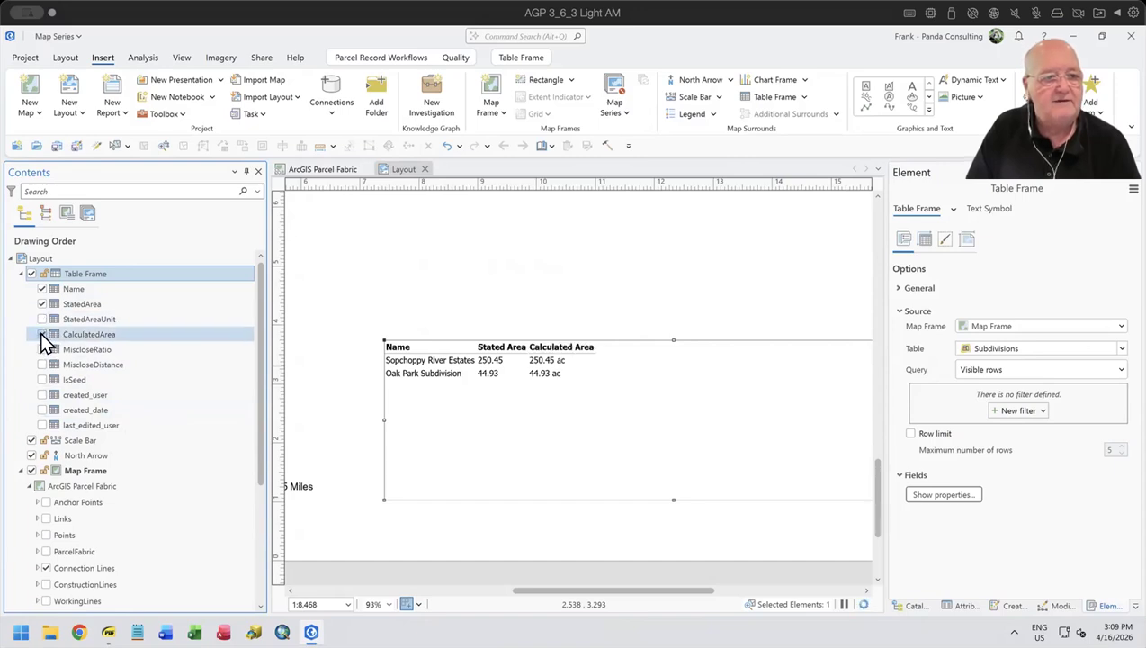
click(646, 299)
- Activate the map frame, pan its map to an area with more subdivisions, and return to the layout
scroll(646, 299, down, 3)
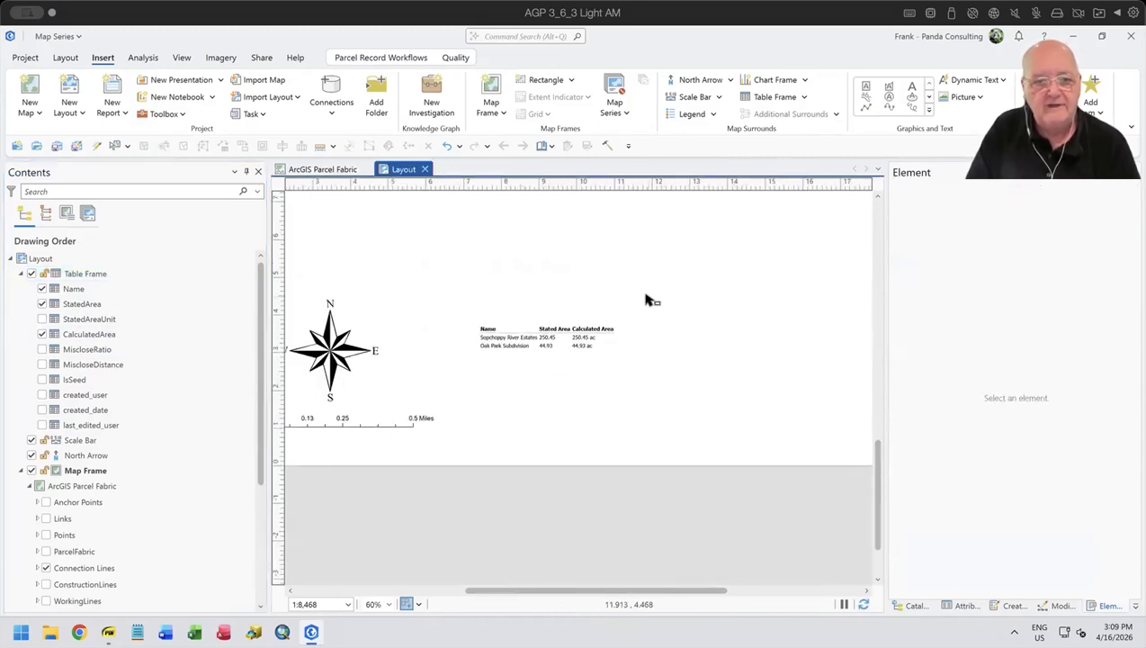
scroll(645, 295, down, 2)
drag(638, 283, 646, 428)
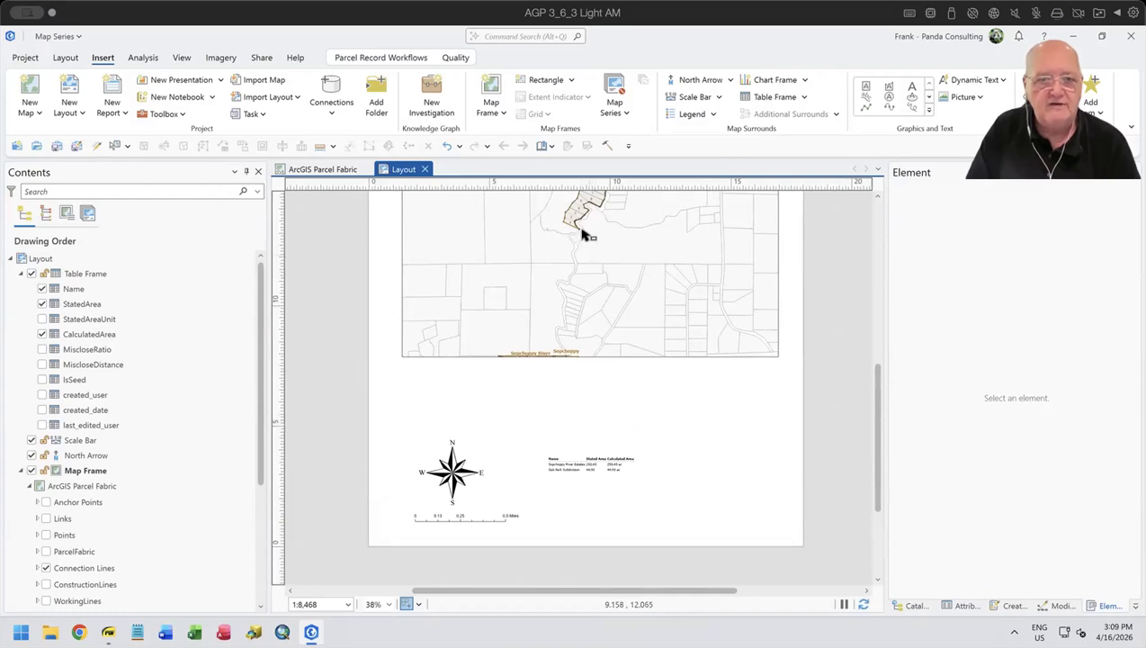
scroll(644, 286, down, 2)
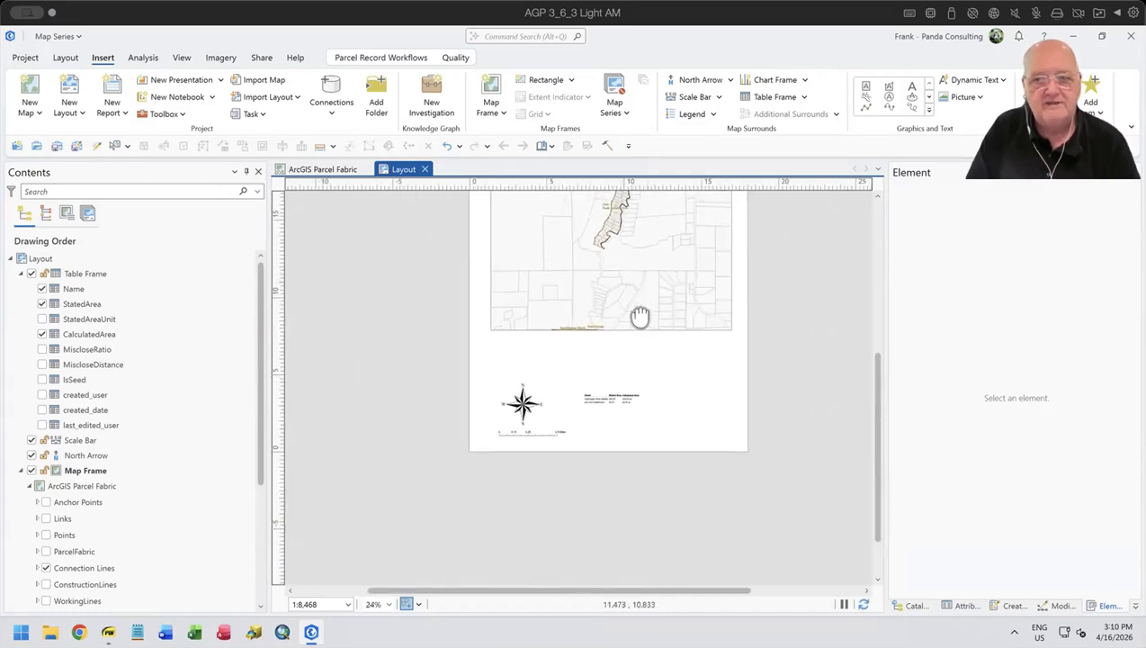
drag(642, 318, 609, 389)
click(579, 392)
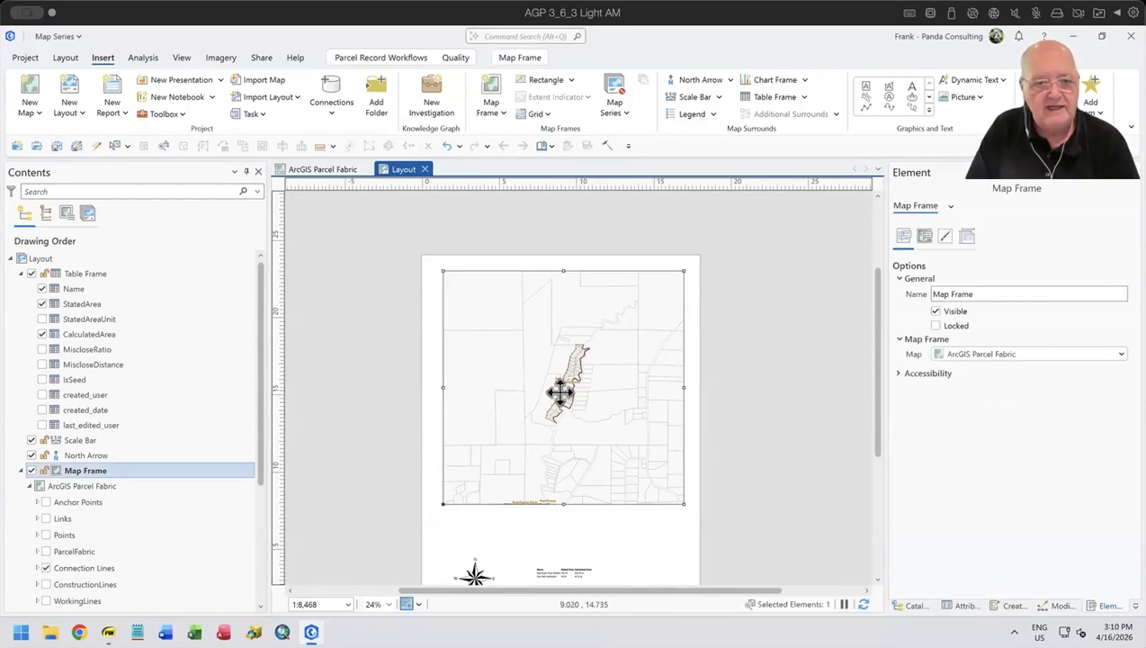
right_click(562, 402)
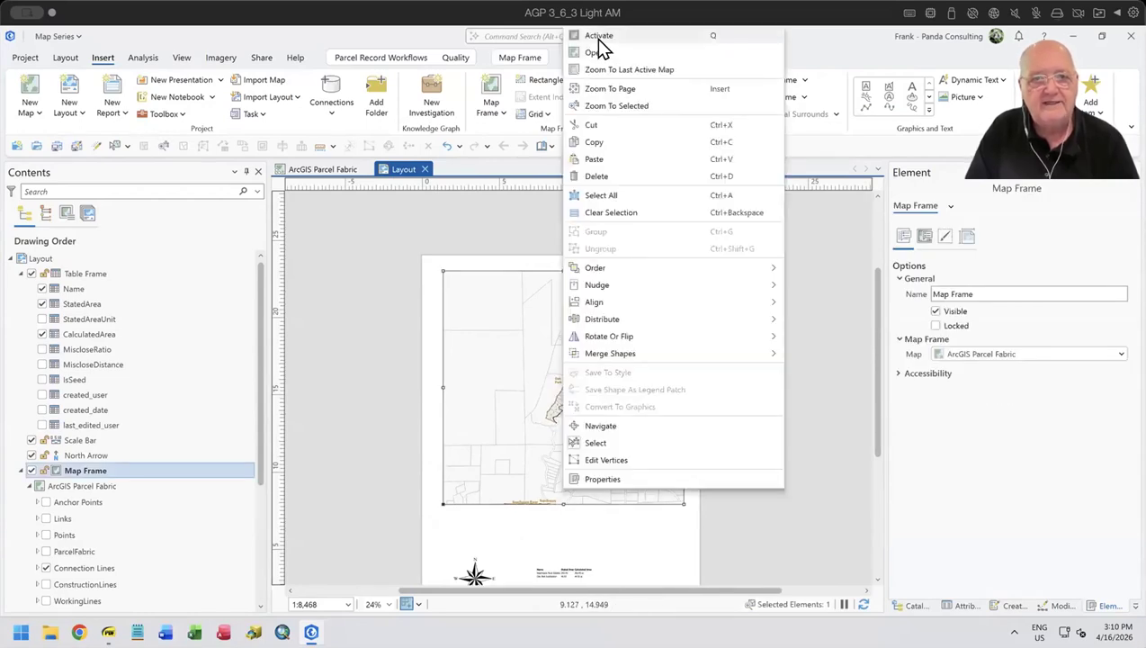
click(599, 36)
drag(583, 440, 583, 276)
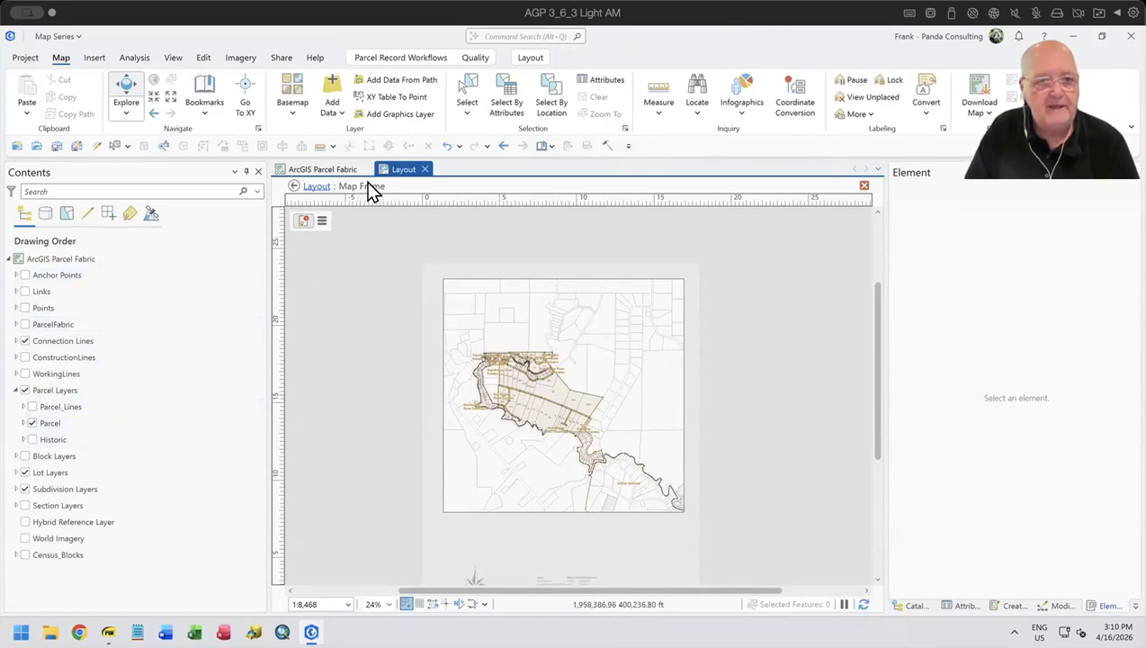
click(294, 187)
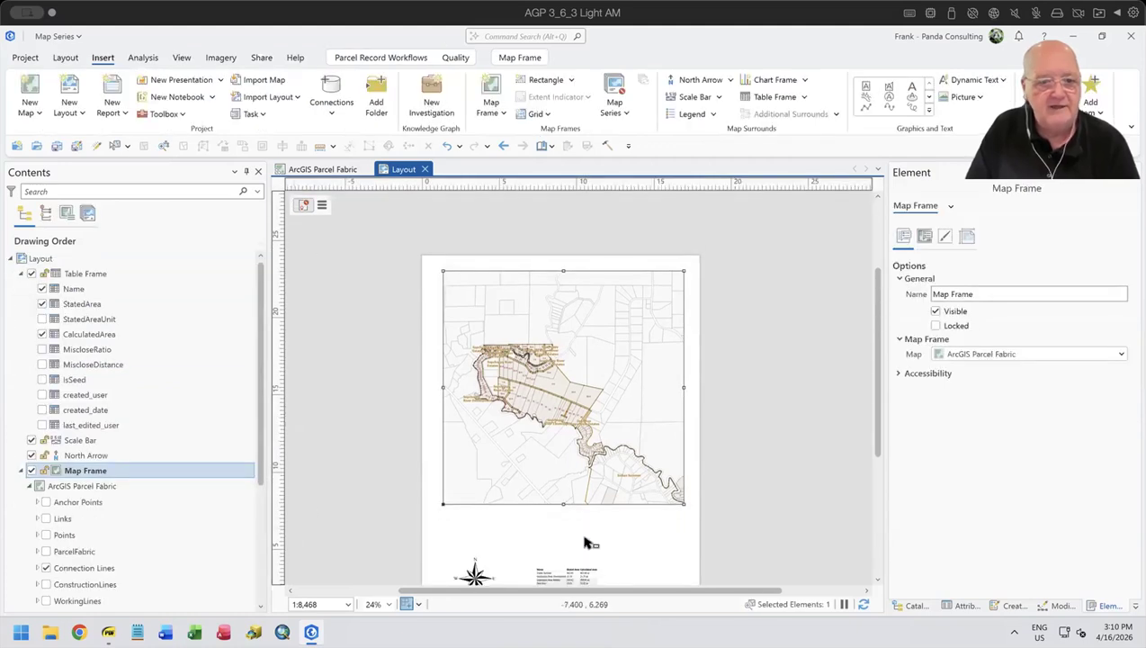
- Examine the subdivision table's rows against the panned map, deselect the map frame and review the whole page
scroll(753, 499, down, 3)
scroll(752, 500, up, 3)
drag(637, 558, 639, 455)
scroll(551, 457, up, 5)
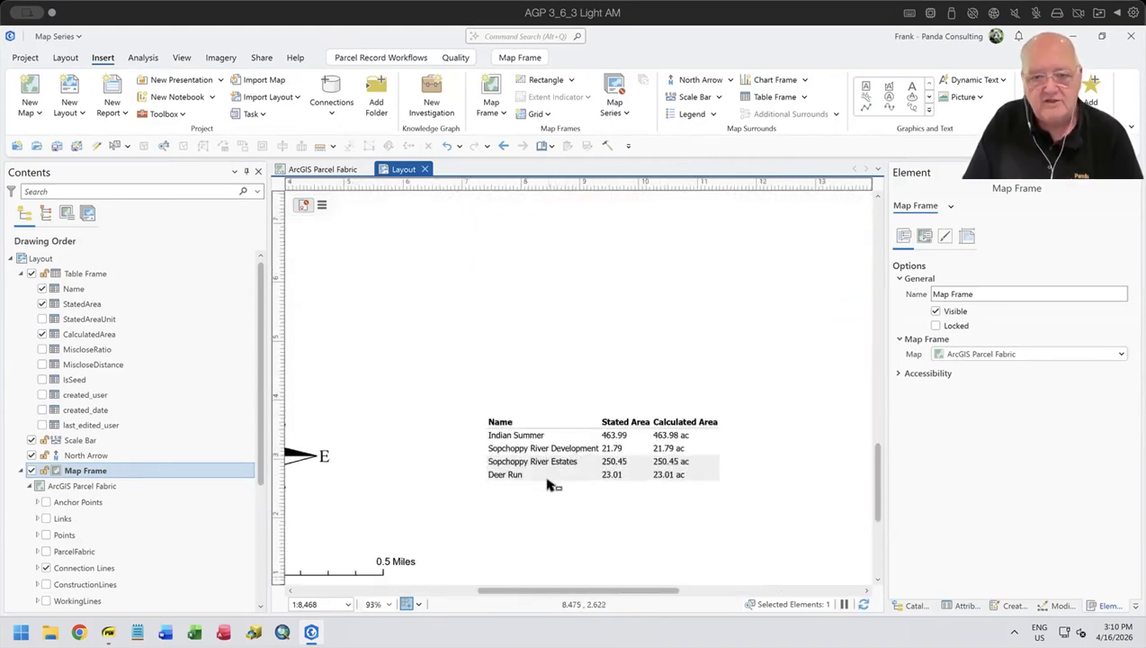
scroll(607, 450, down, 4)
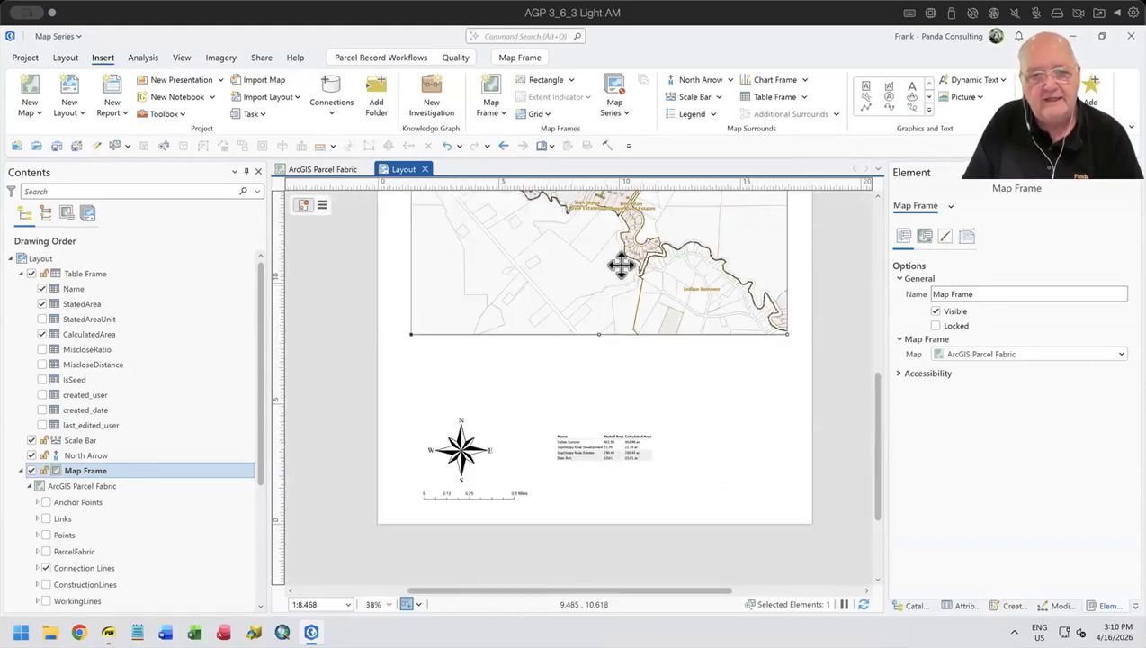
click(769, 378)
drag(729, 371, 769, 480)
click(778, 396)
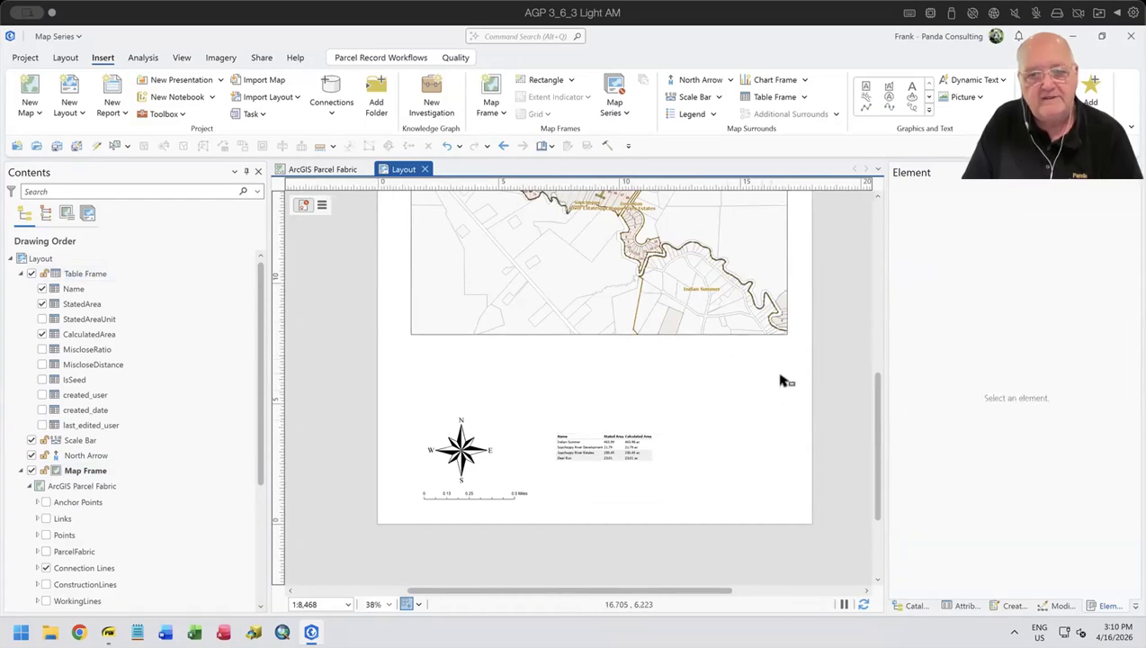
scroll(779, 378, down, 3)
scroll(772, 379, up, 1)
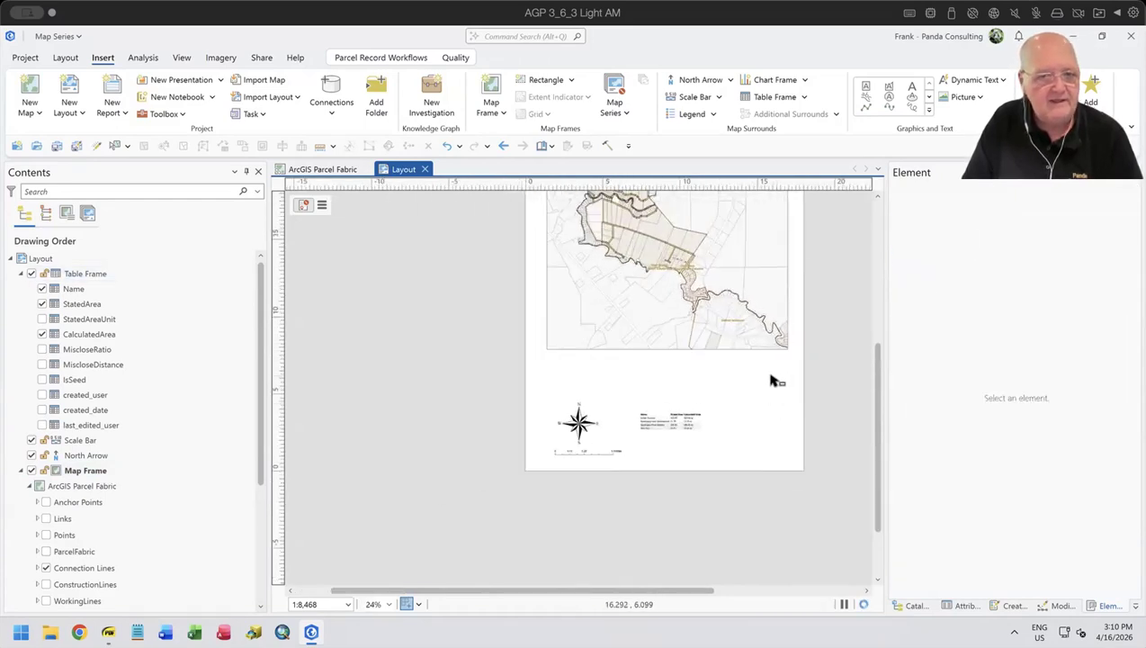
drag(771, 388, 738, 461)
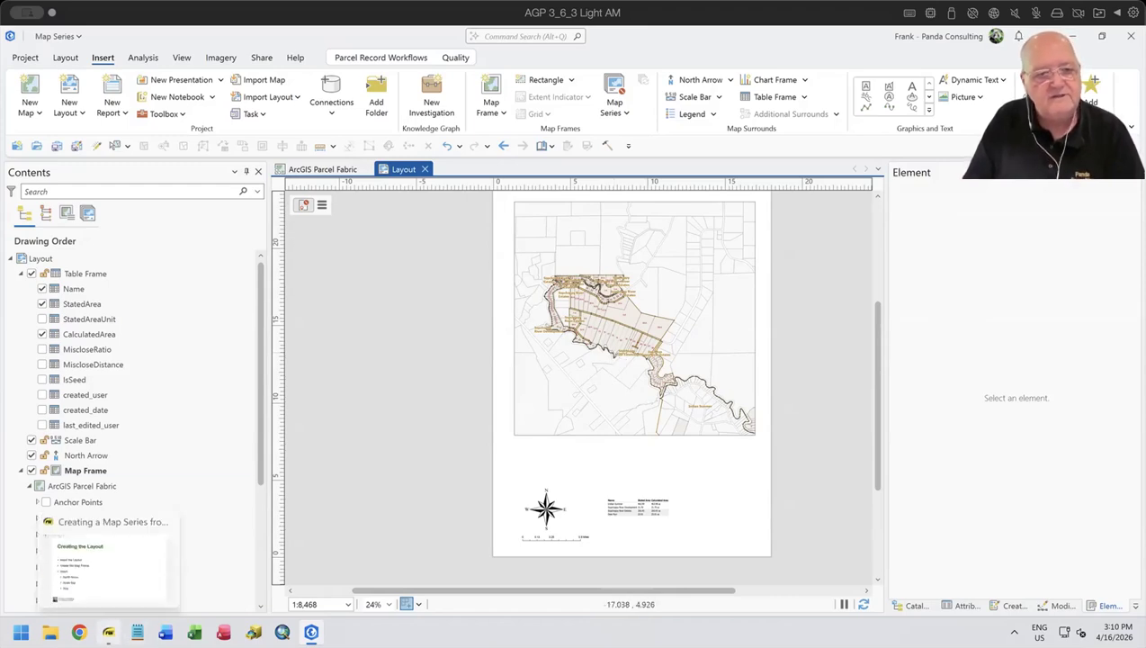
- Switch to the Creating a Map Series from Bookmarks PDF and read through its Creating the Layout checklist up to Title
click(107, 632)
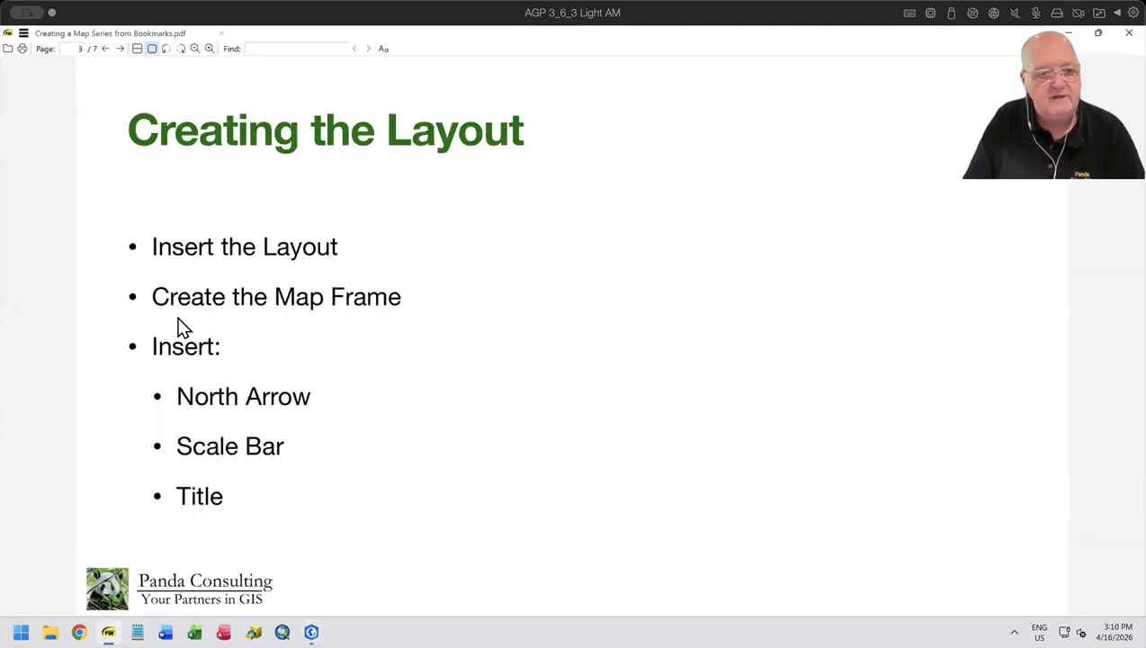
drag(153, 245, 357, 245)
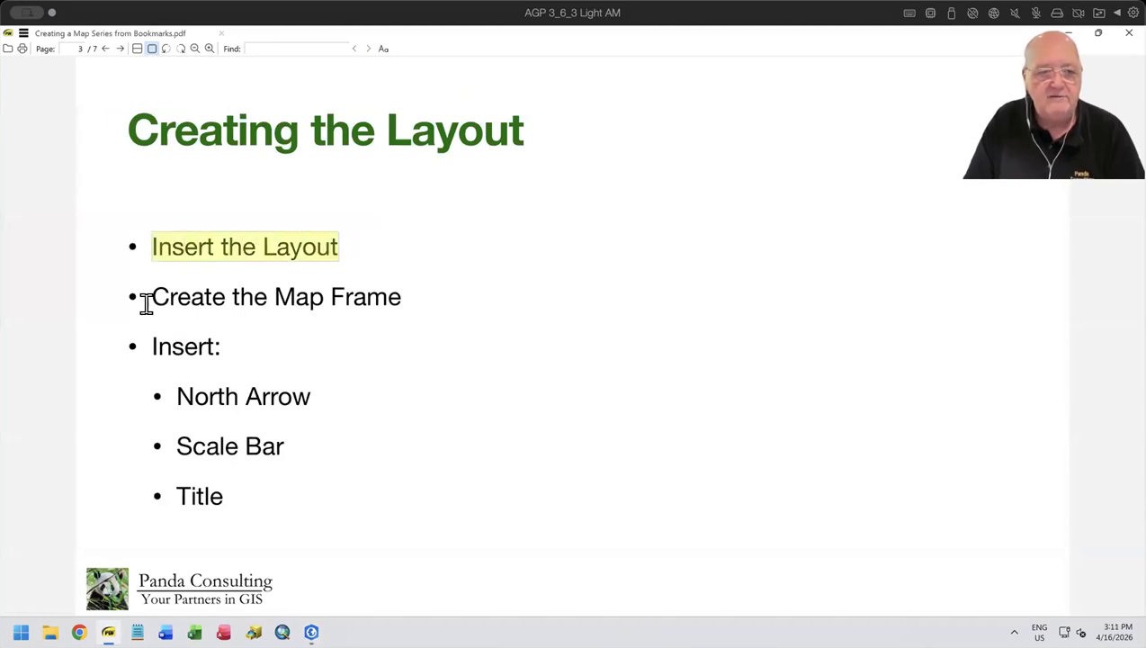
drag(145, 296, 406, 297)
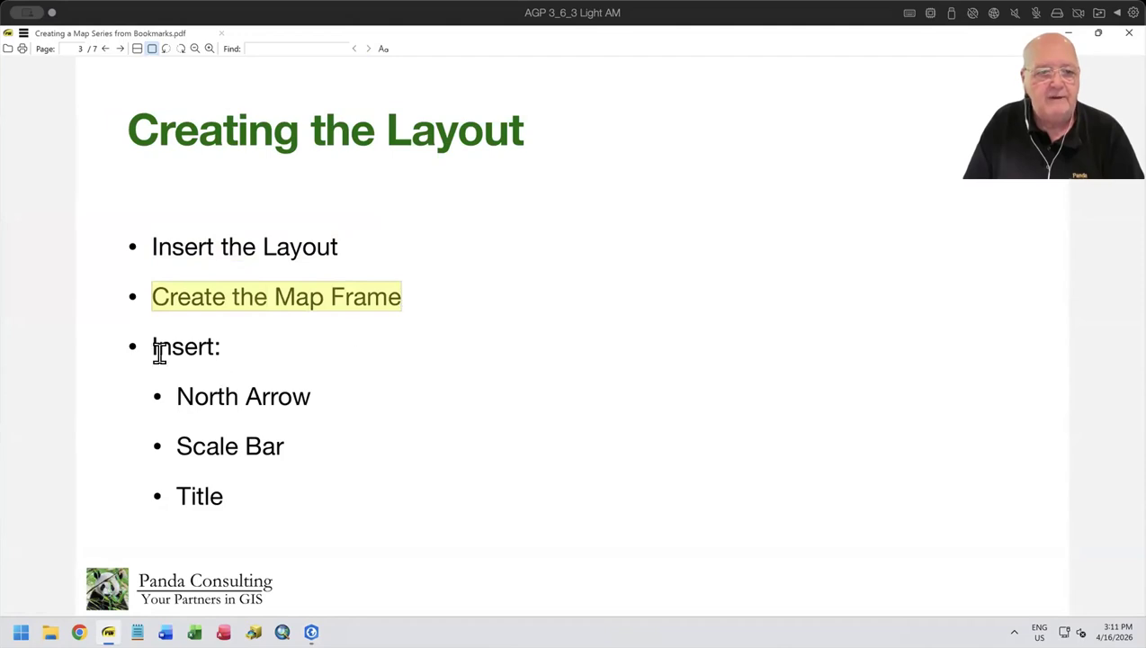
drag(150, 346, 232, 346)
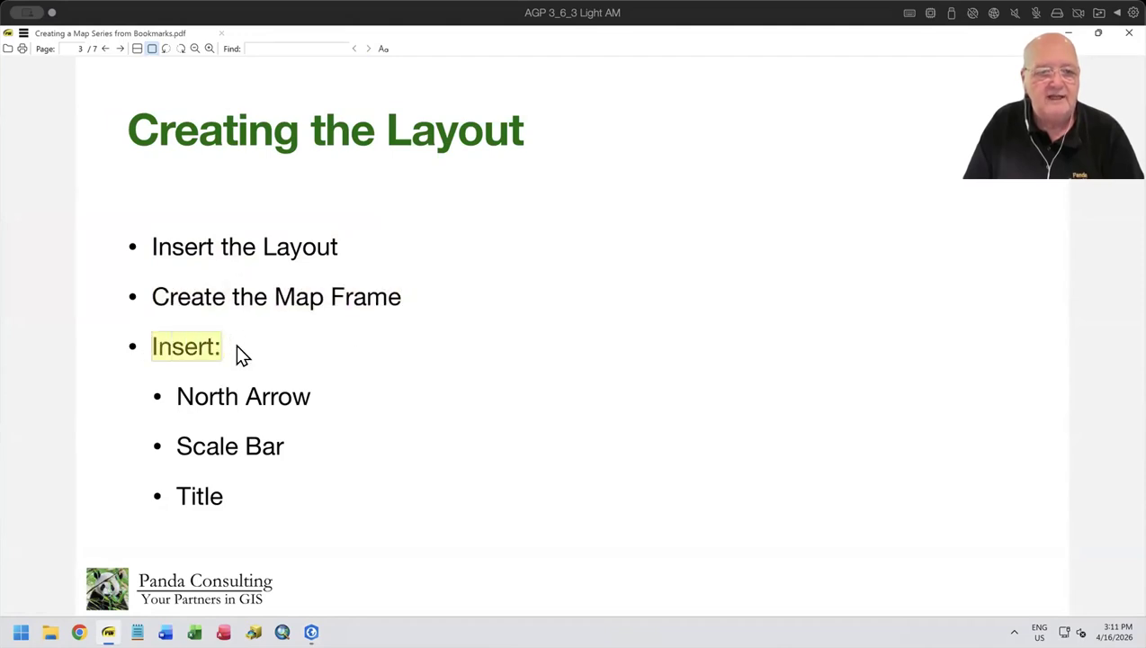
drag(166, 395, 325, 399)
drag(163, 442, 285, 446)
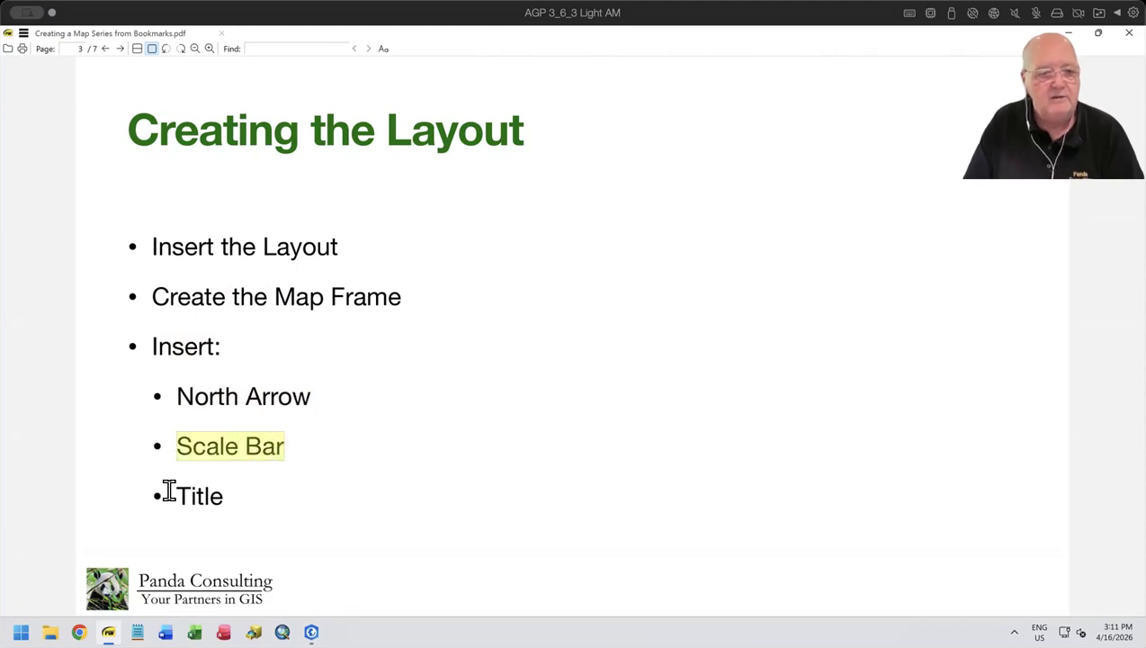
drag(166, 490, 265, 509)
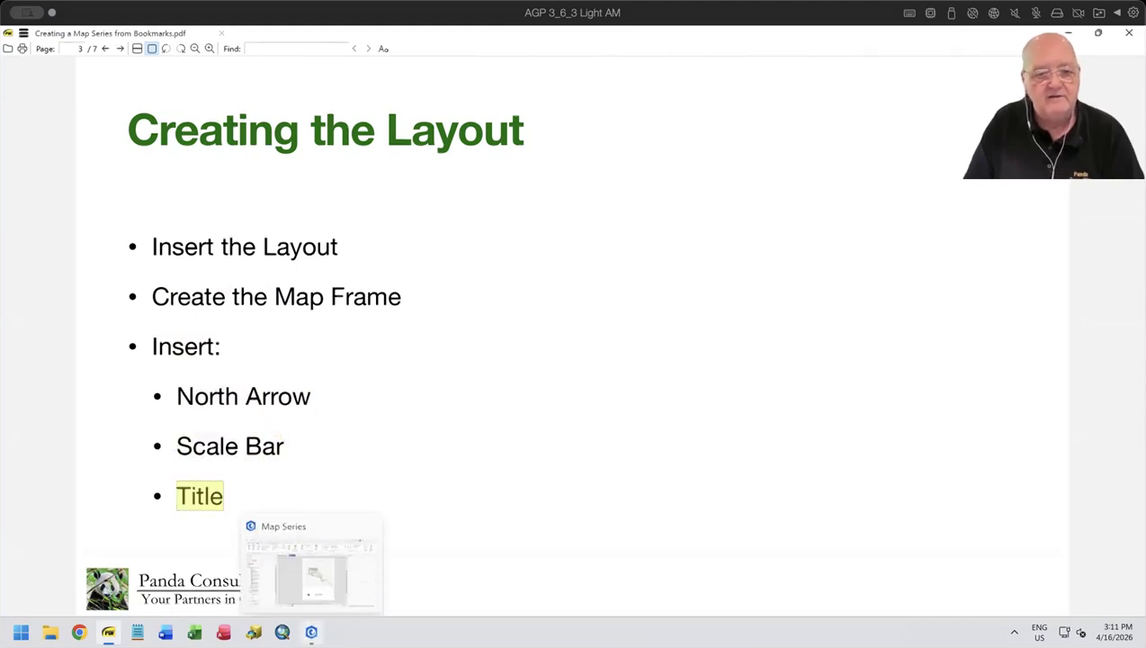
- Switch back to ArcGIS Pro and insert a straight text element between the map frame and the subdivision table
click(312, 631)
scroll(647, 484, up, 2)
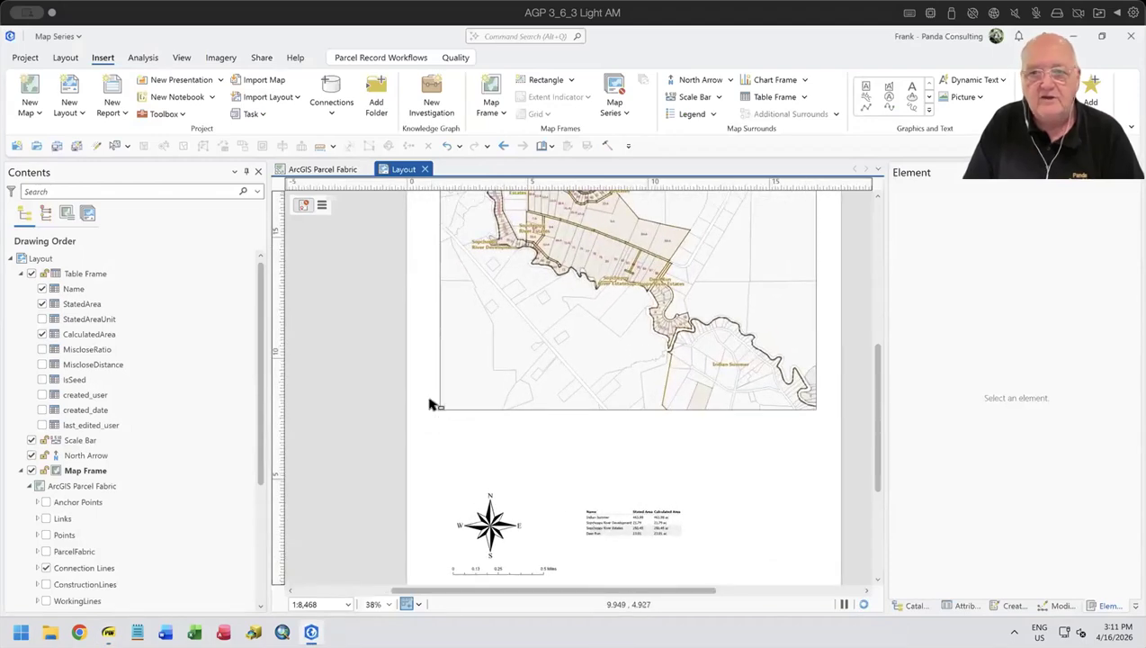
click(913, 89)
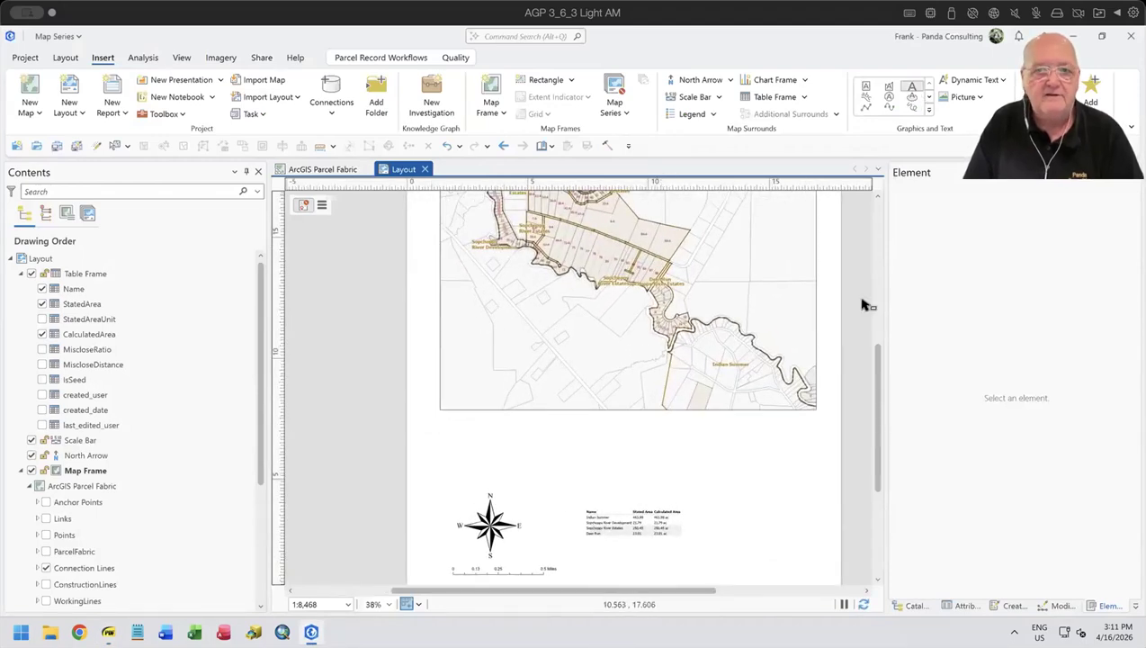
drag(537, 466, 706, 483)
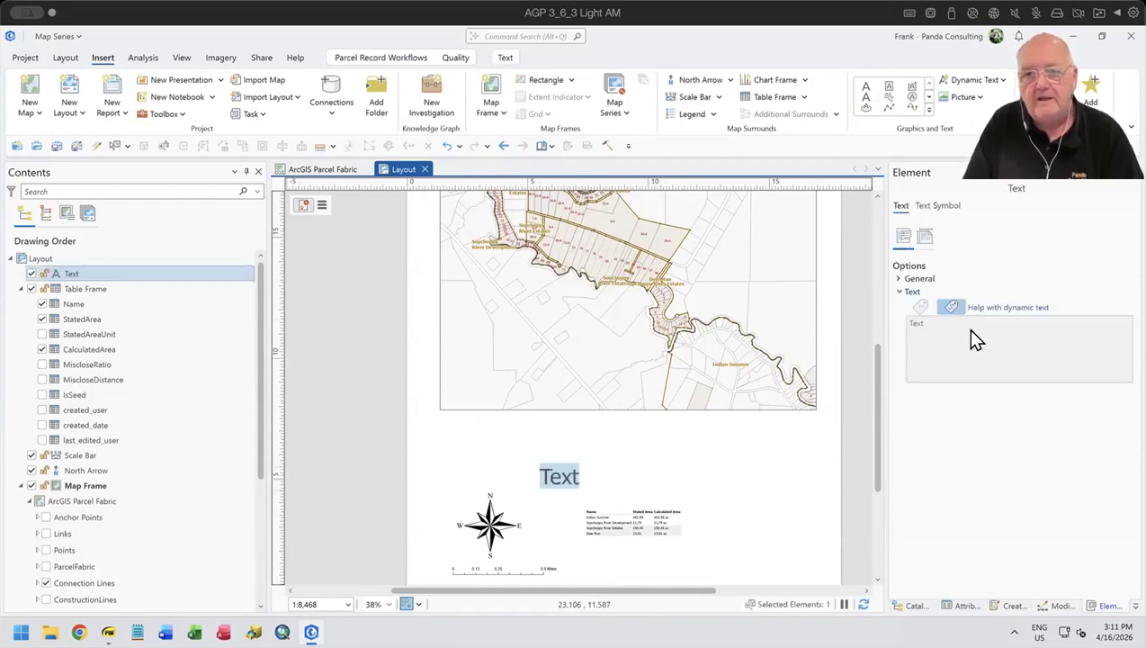
- Replace the new text element's wording with "Map Title"
click(946, 324)
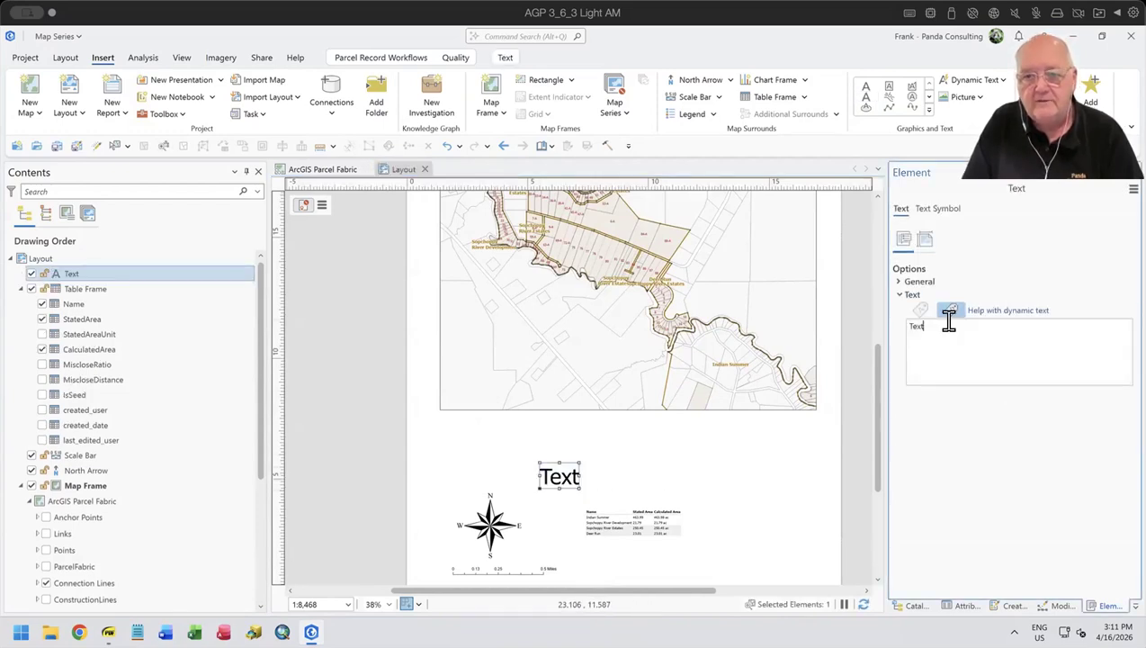
text(Map)
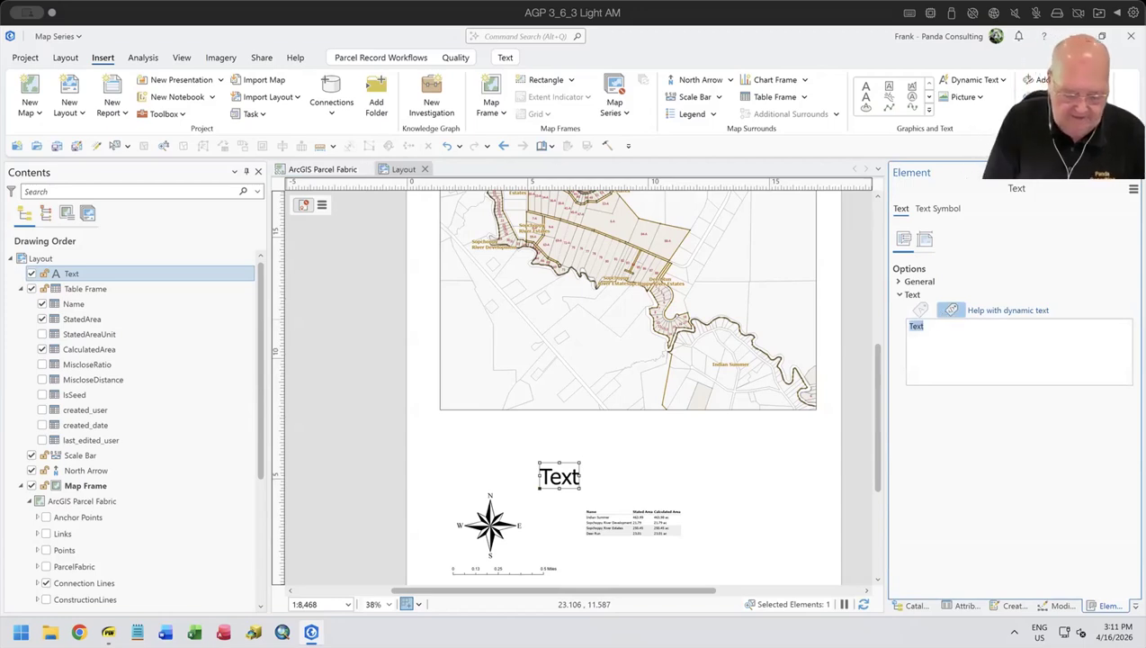
text( Title)
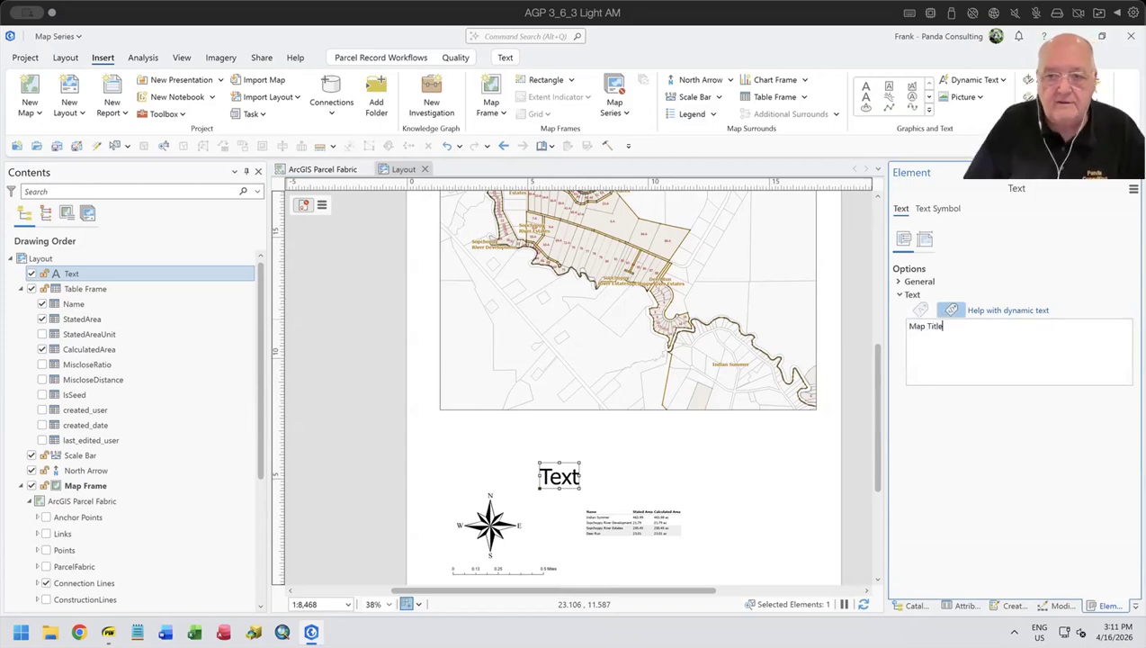
click(963, 424)
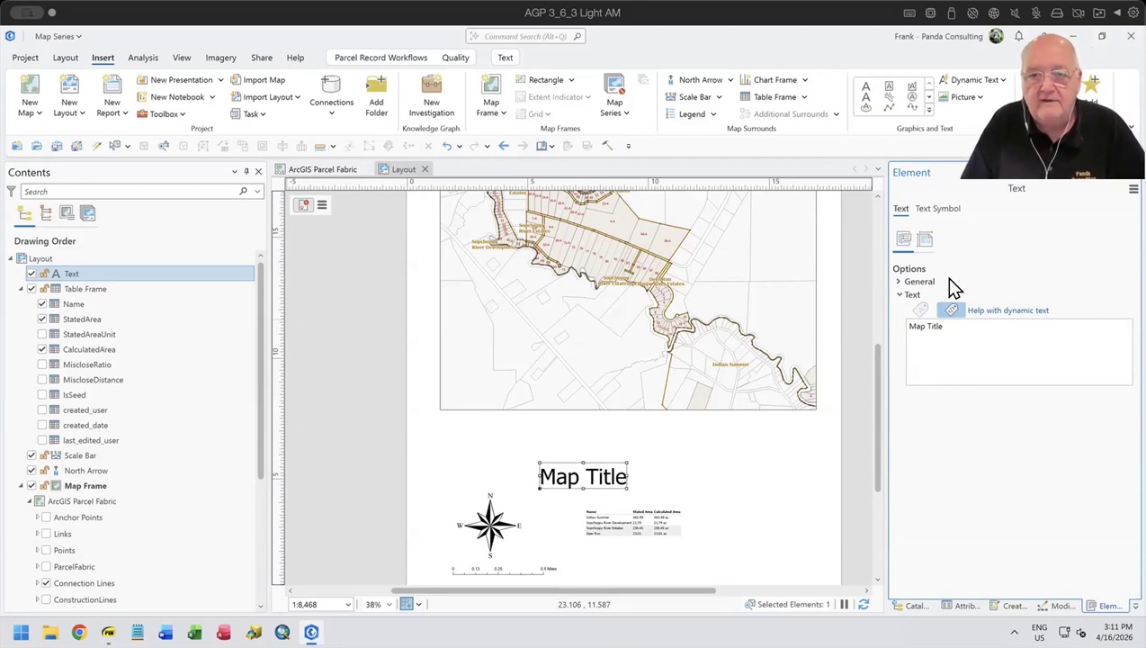
- Set the font size of the Map Title text to 72 pt
click(939, 209)
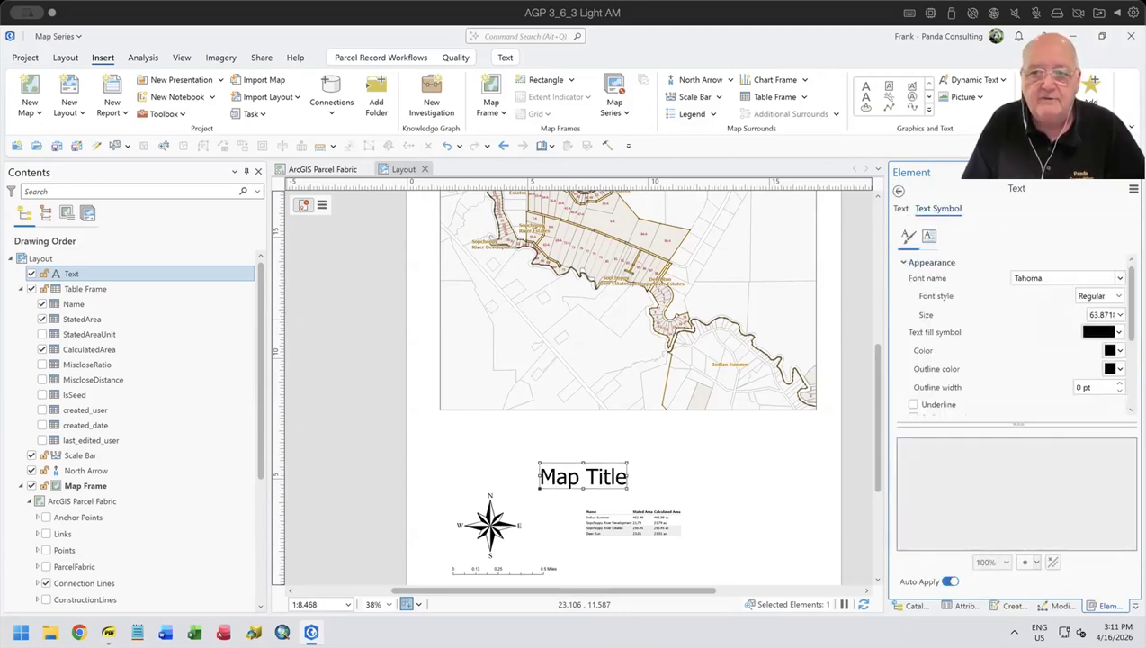
click(1119, 313)
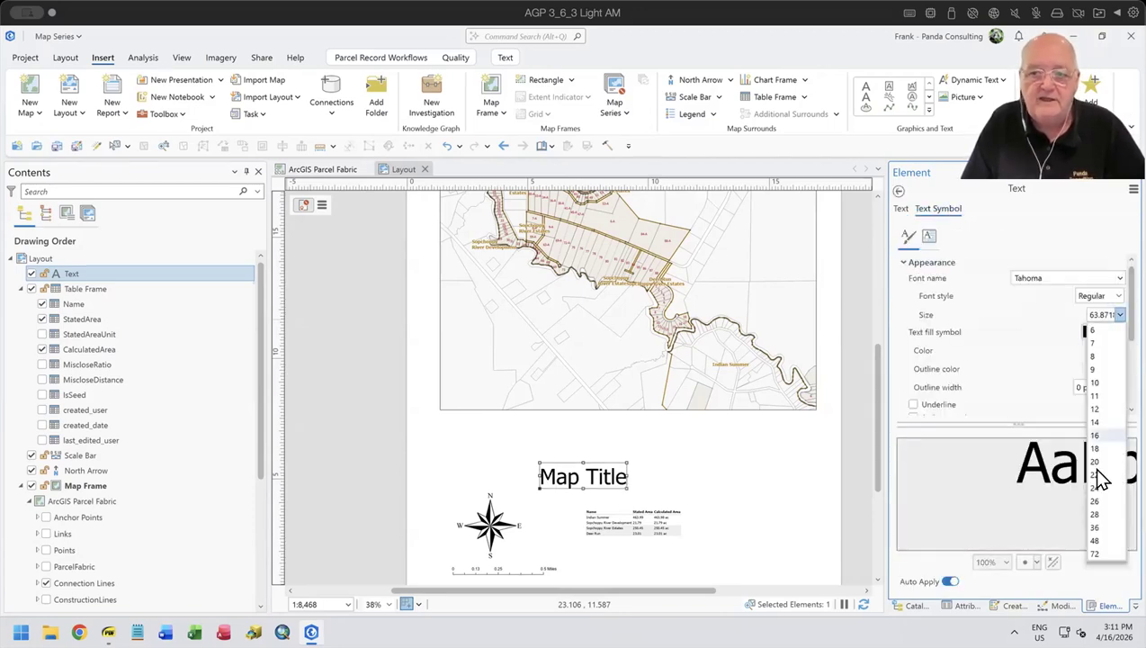
click(1095, 551)
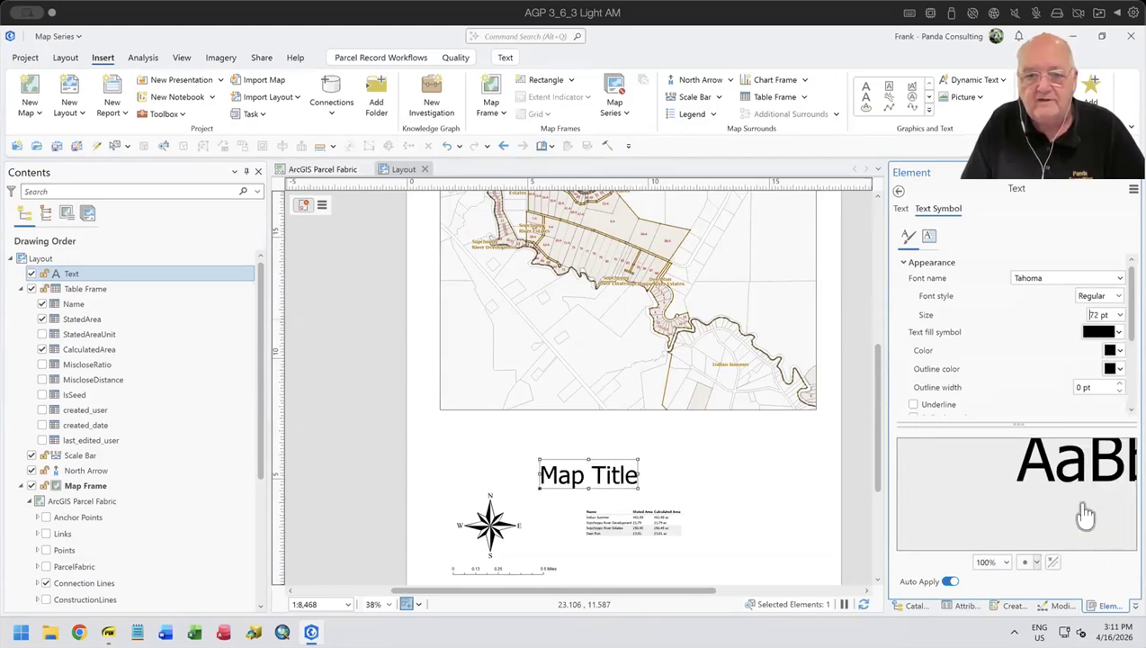
- Move the Map Title text so it sits roughly centred above the subdivision table, and deselect it
click(808, 482)
click(600, 478)
drag(600, 476, 640, 468)
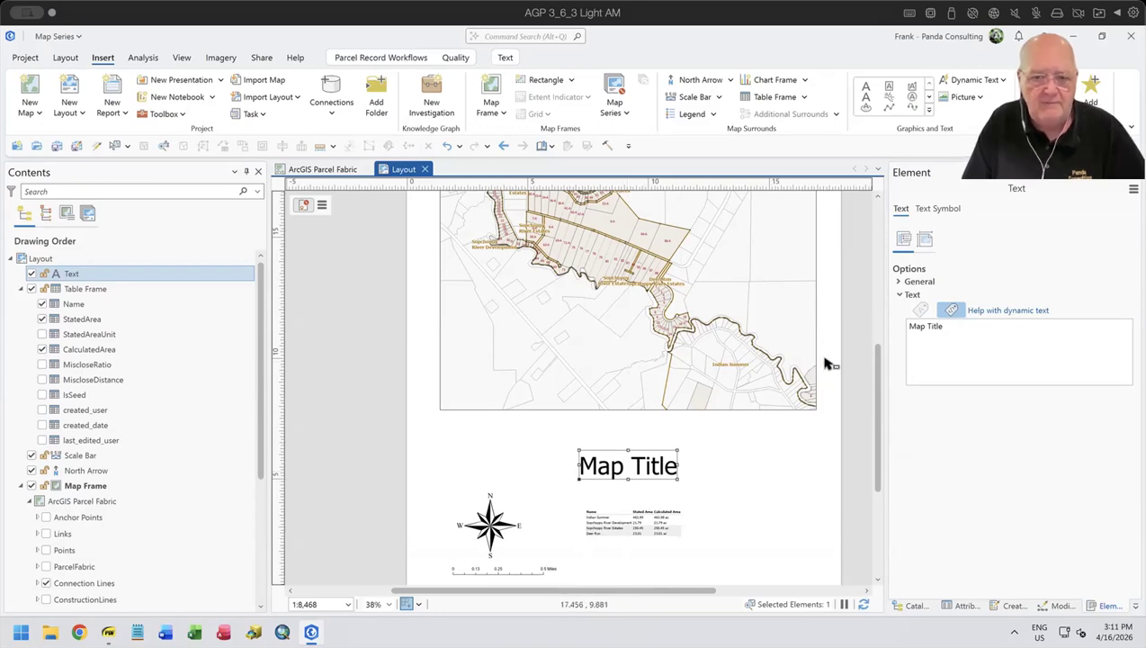
click(800, 485)
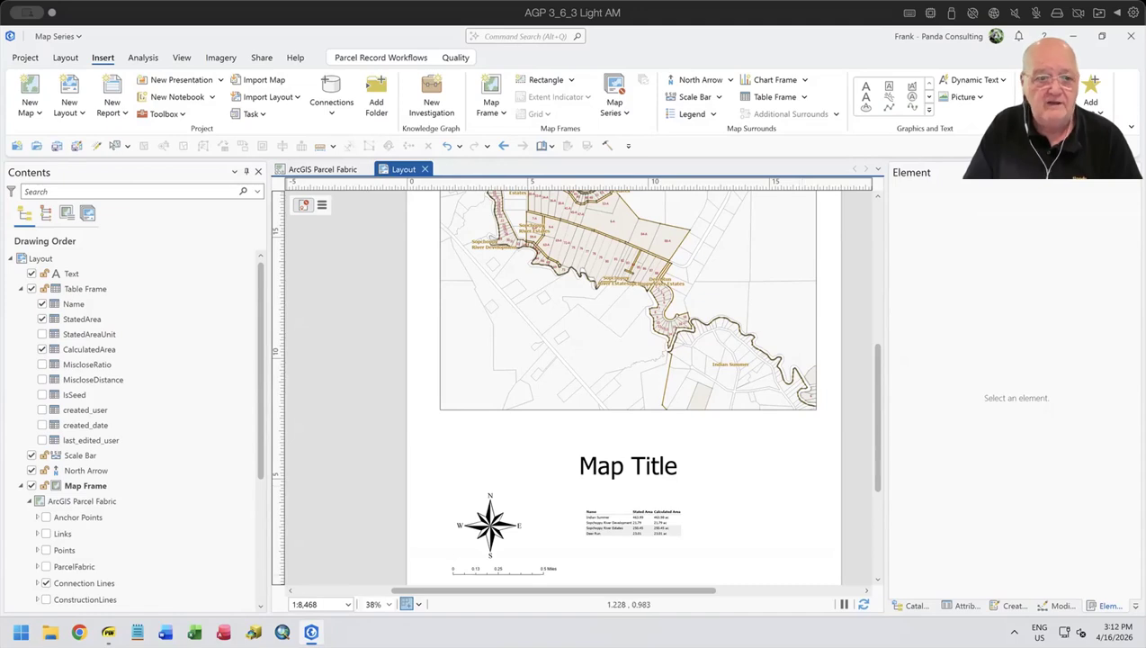
- Check the Title item in the Creating a Map Series from Bookmarks PDF, switch back to ArcGIS Pro and review the whole layout page
click(108, 633)
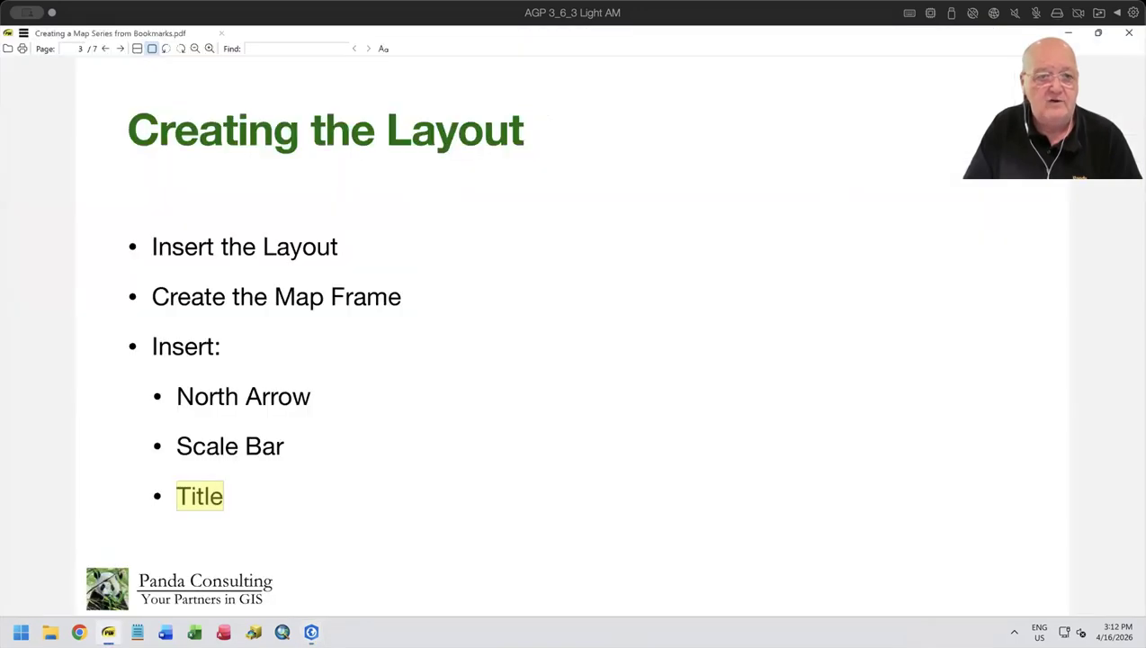
click(426, 495)
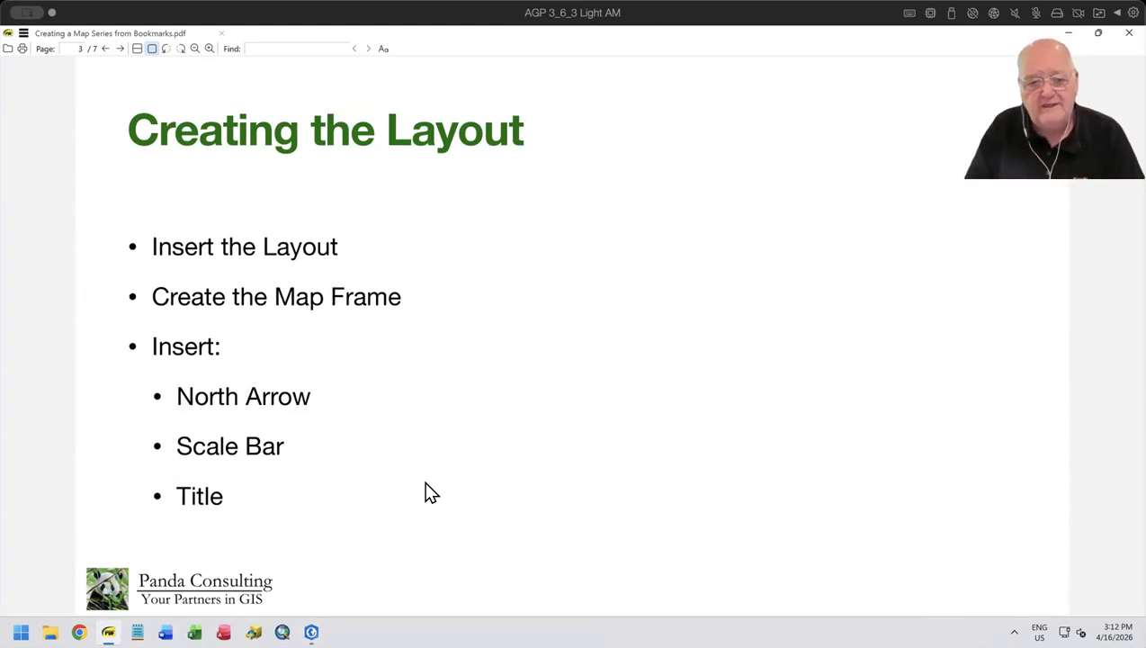
click(311, 632)
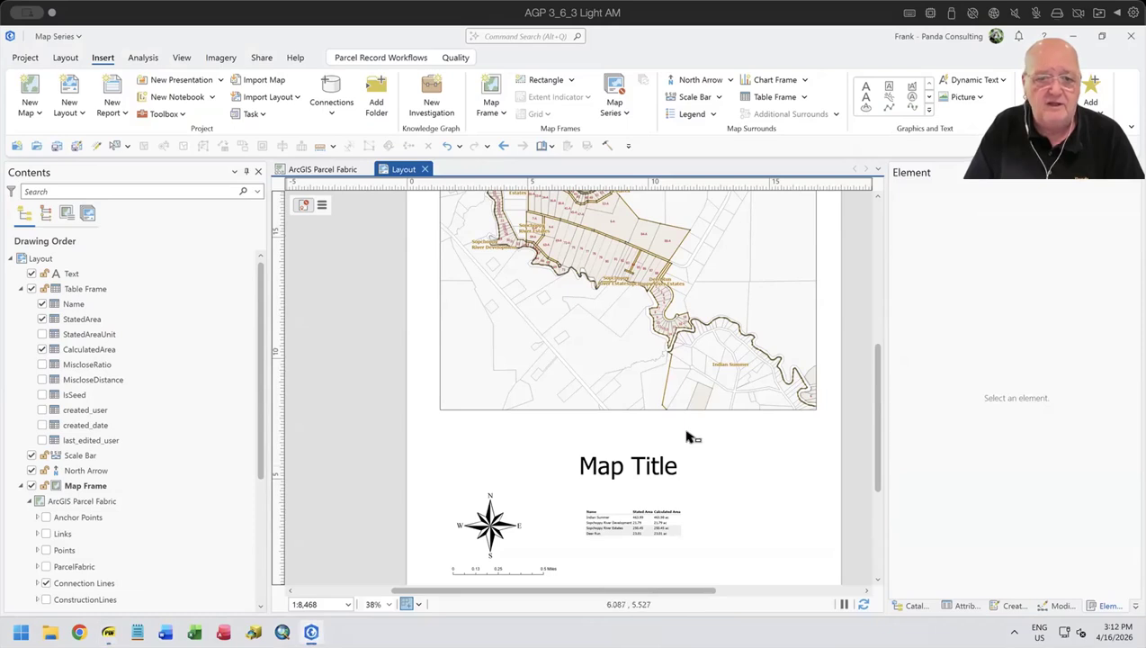
scroll(687, 435, down, 4)
scroll(687, 436, up, 1)
scroll(688, 438, up, 1)
scroll(687, 437, down, 2)
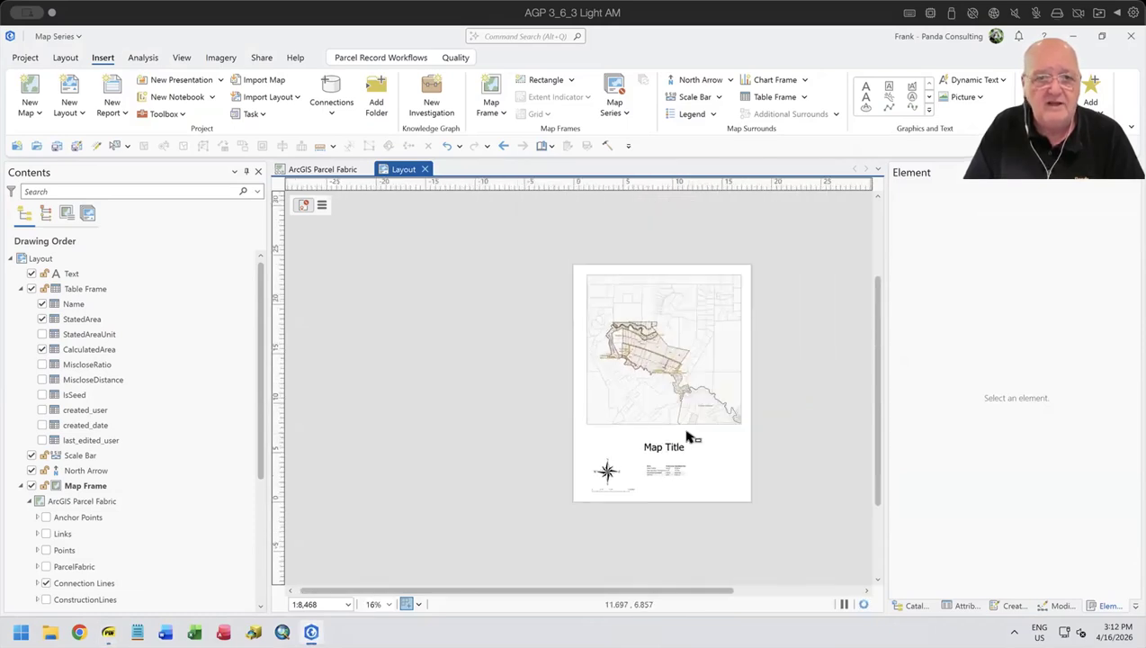
click(258, 59)
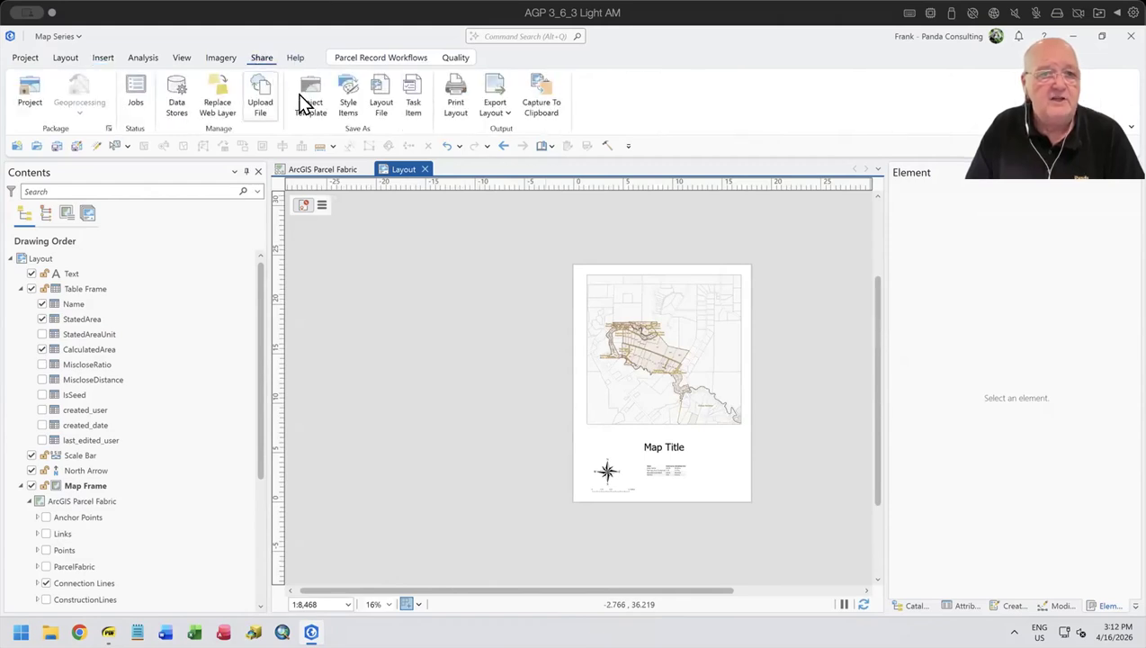
click(493, 120)
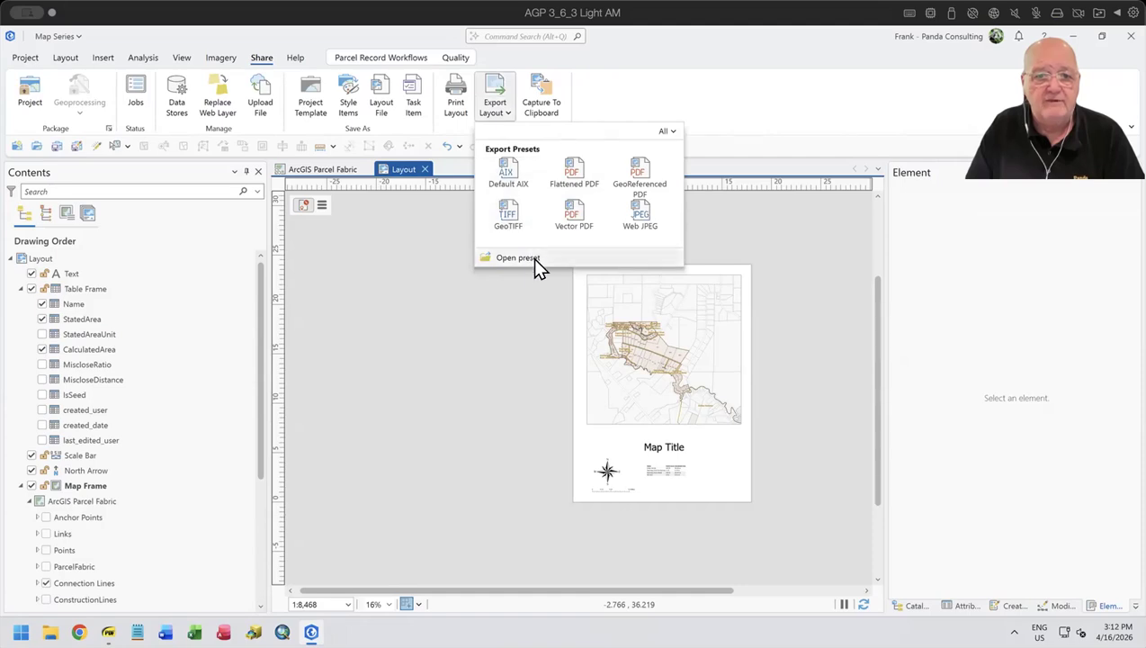
click(771, 94)
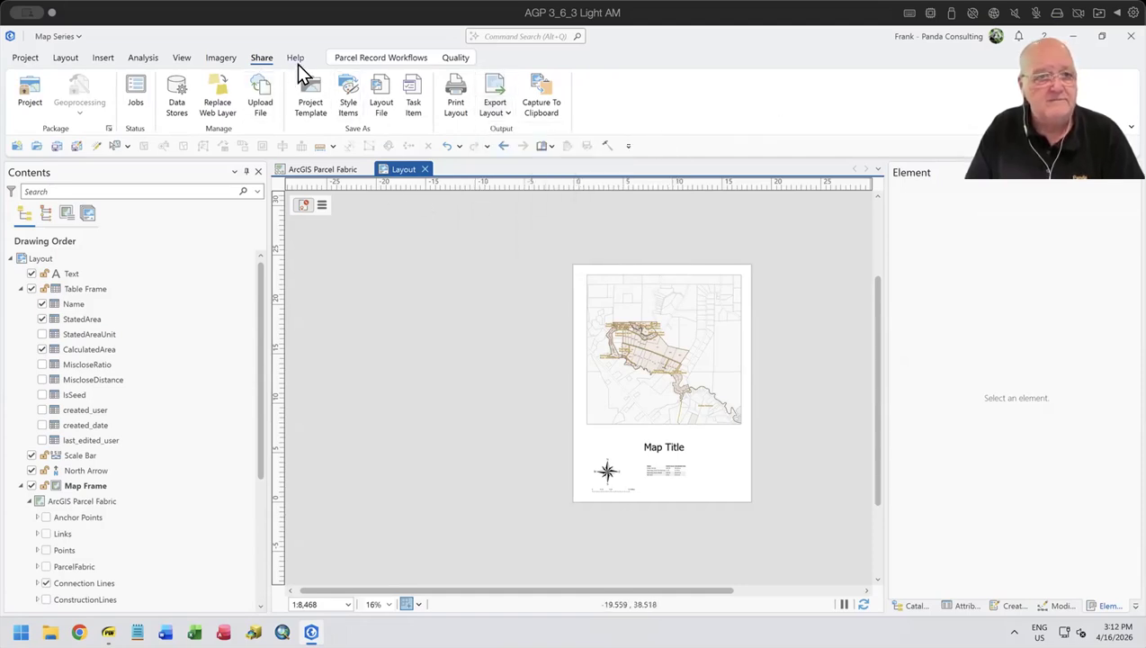
click(356, 58)
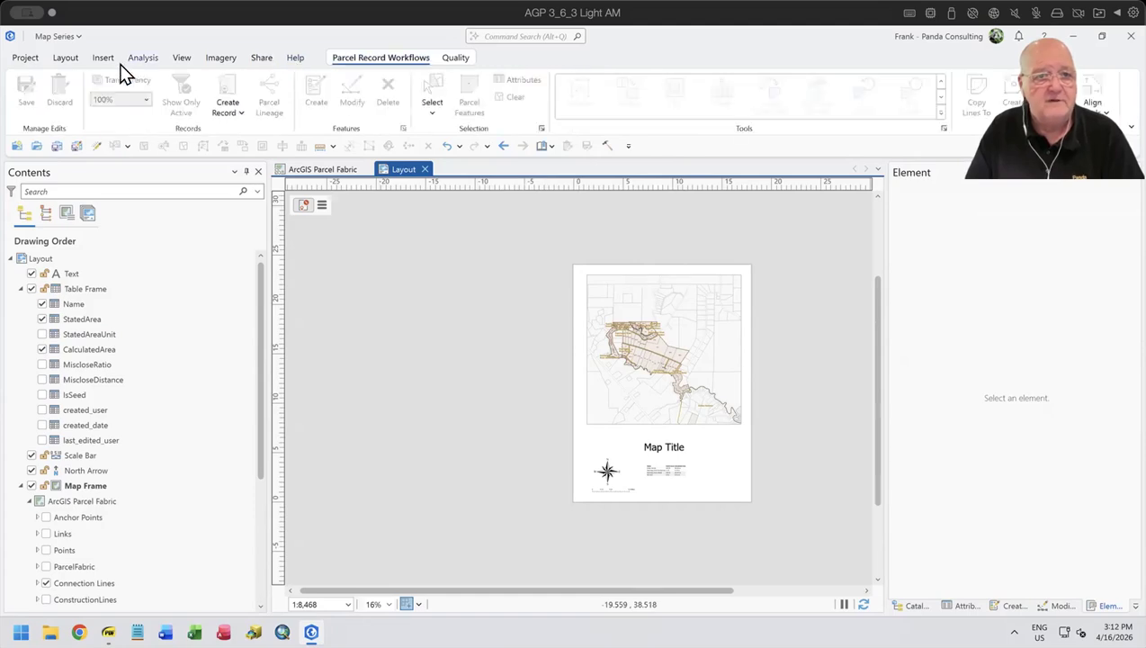
click(66, 57)
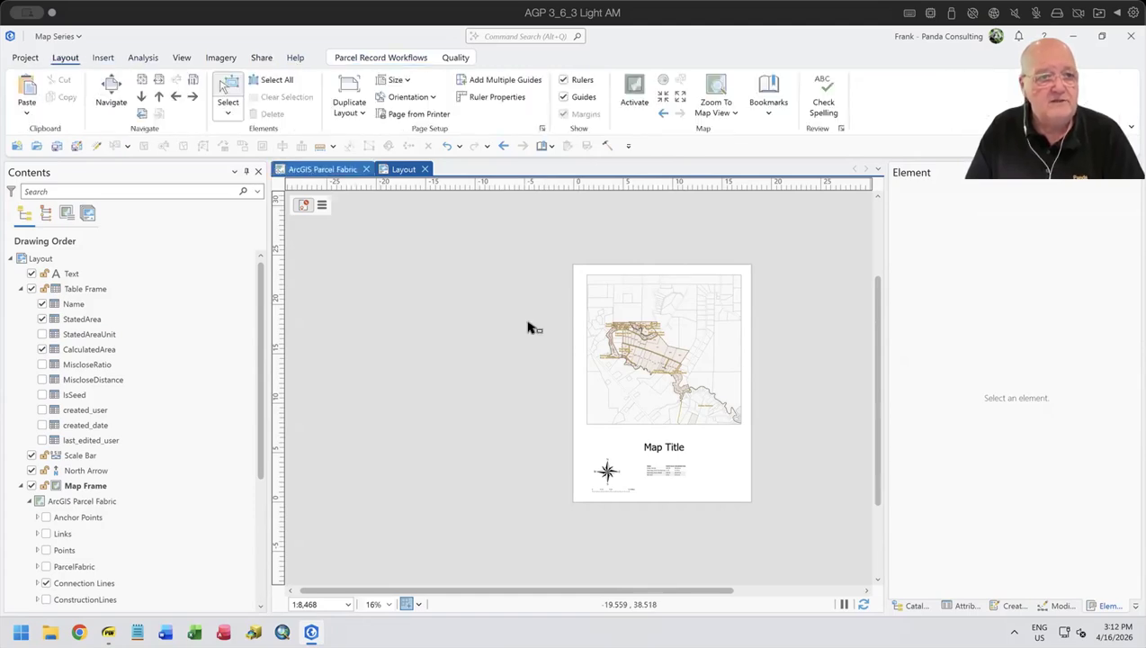
scroll(726, 414, up, 2)
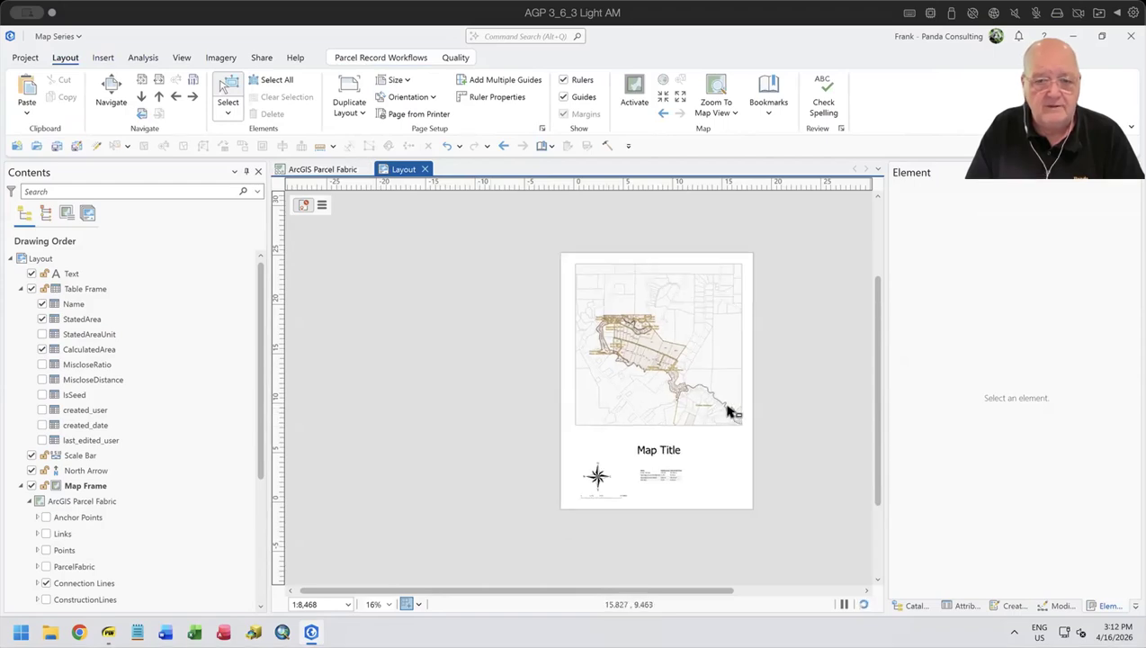
scroll(728, 411, down, 3)
scroll(731, 412, down, 2)
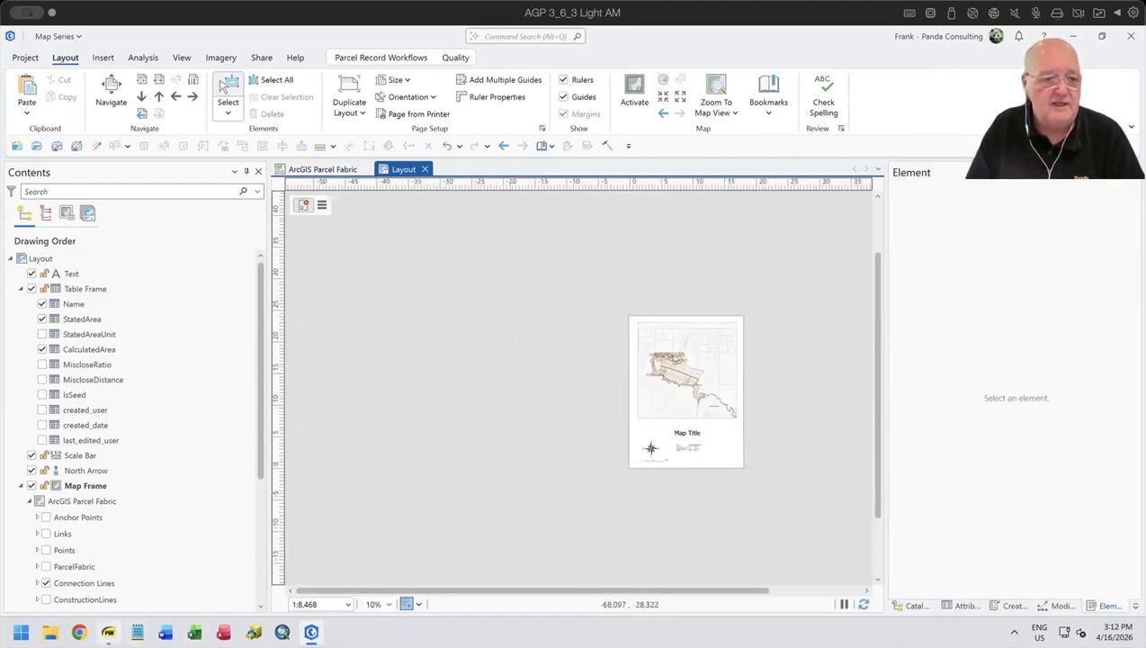
- Switch to the PDF, advance to its Dynamic Text page to read the items to insert, and return to ArcGIS Pro
key(alt+Tab)
key(Page_Down)
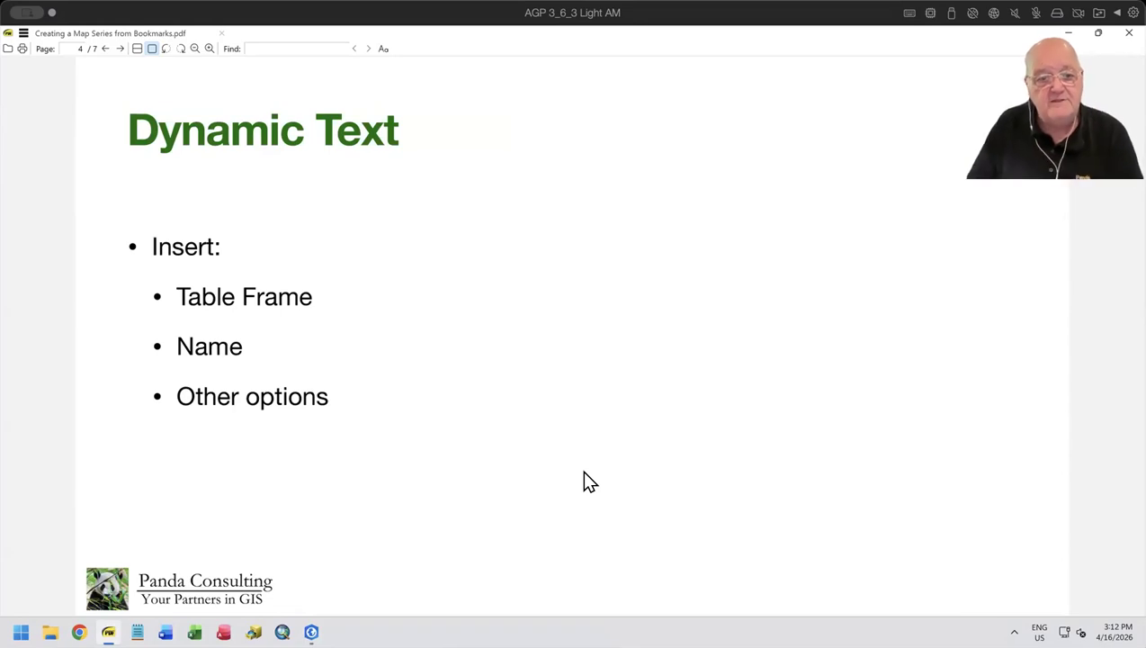
click(311, 632)
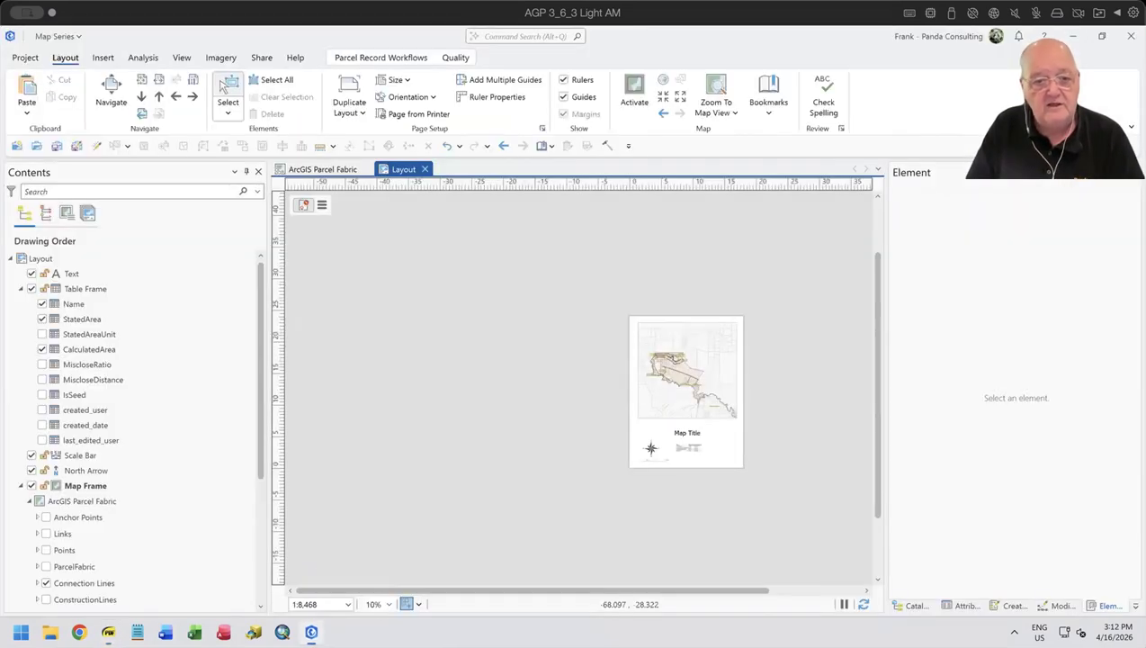
- Examine the area around the title and subdivision table below the map frame, leaving no element selected
scroll(730, 376, up, 3)
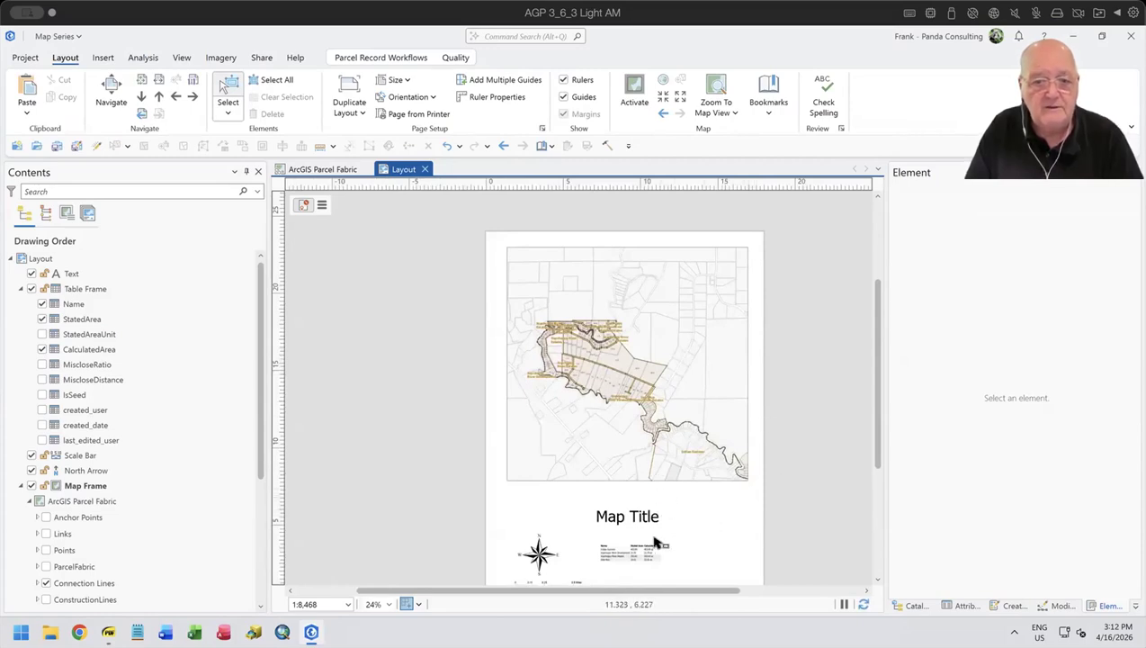
scroll(629, 525, down, 1)
scroll(629, 524, up, 1)
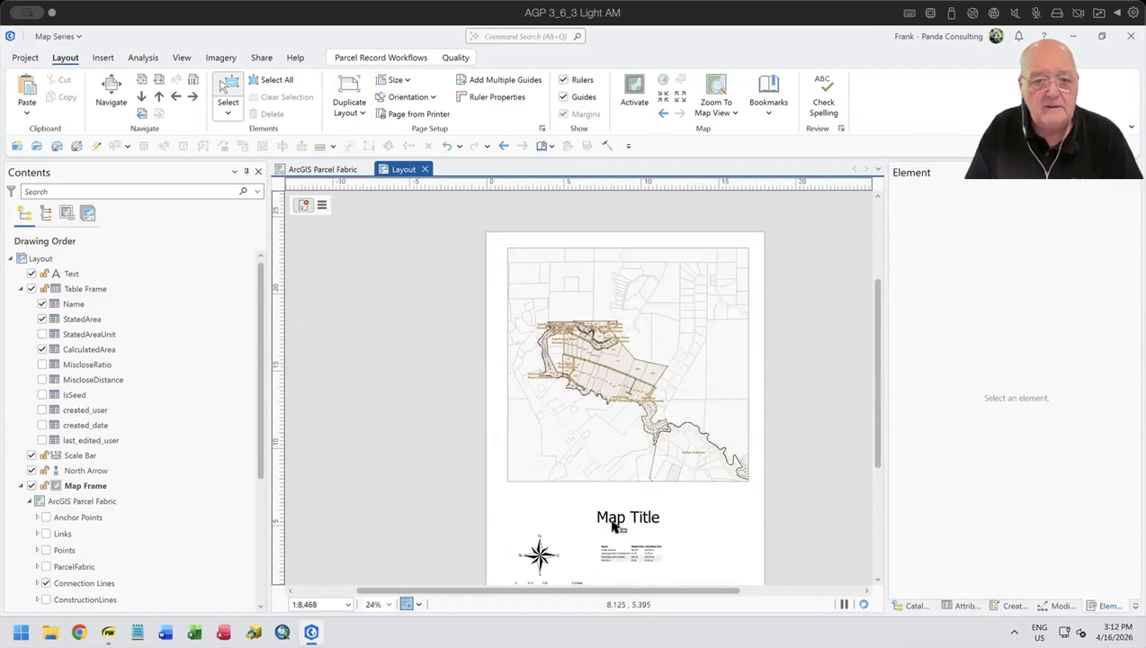
drag(595, 506, 520, 458)
click(578, 481)
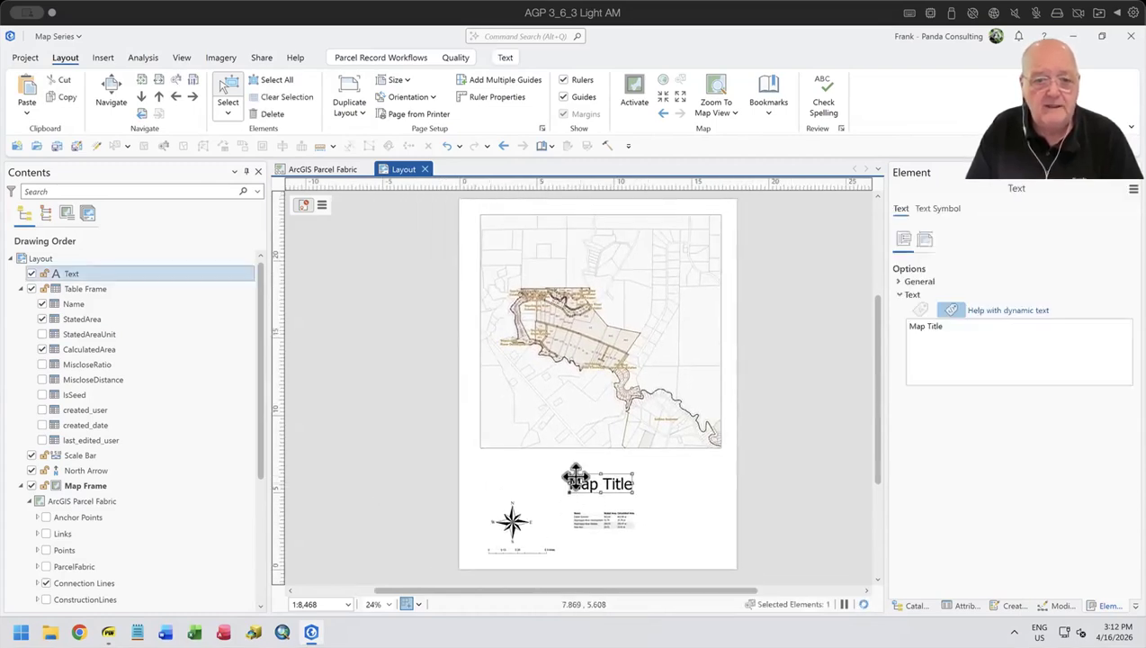
scroll(573, 477, up, 1)
scroll(573, 477, up, 1)
click(489, 483)
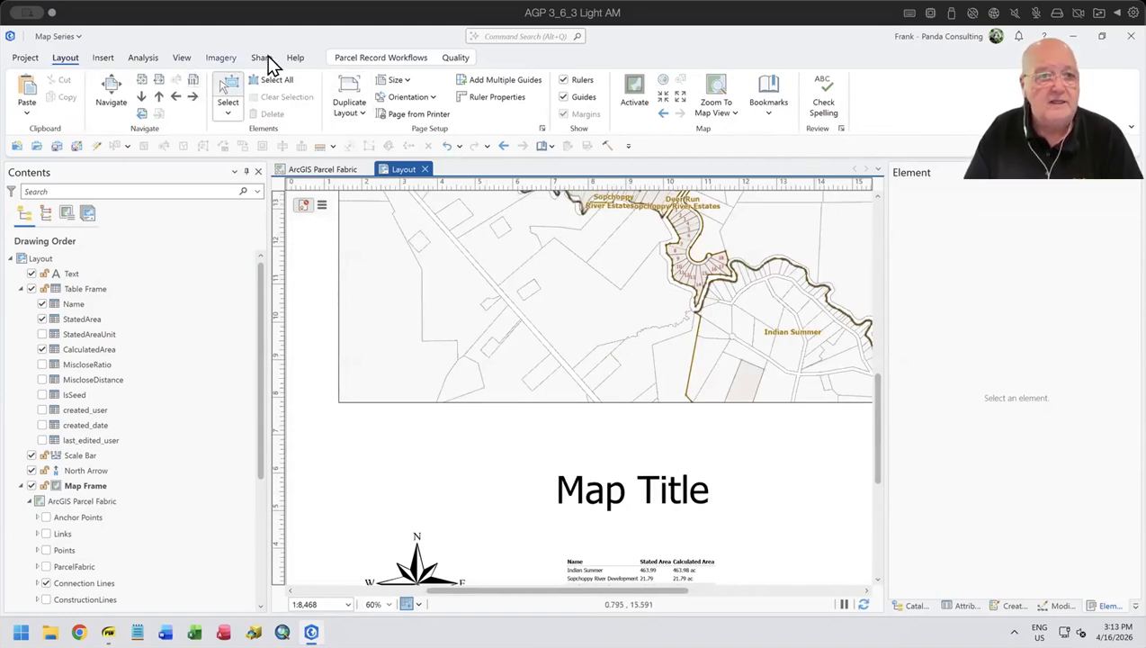
- Select the map frame and review the available dynamic text types, including System, Layout, Project, Table Attribute and Table Statistics
click(388, 377)
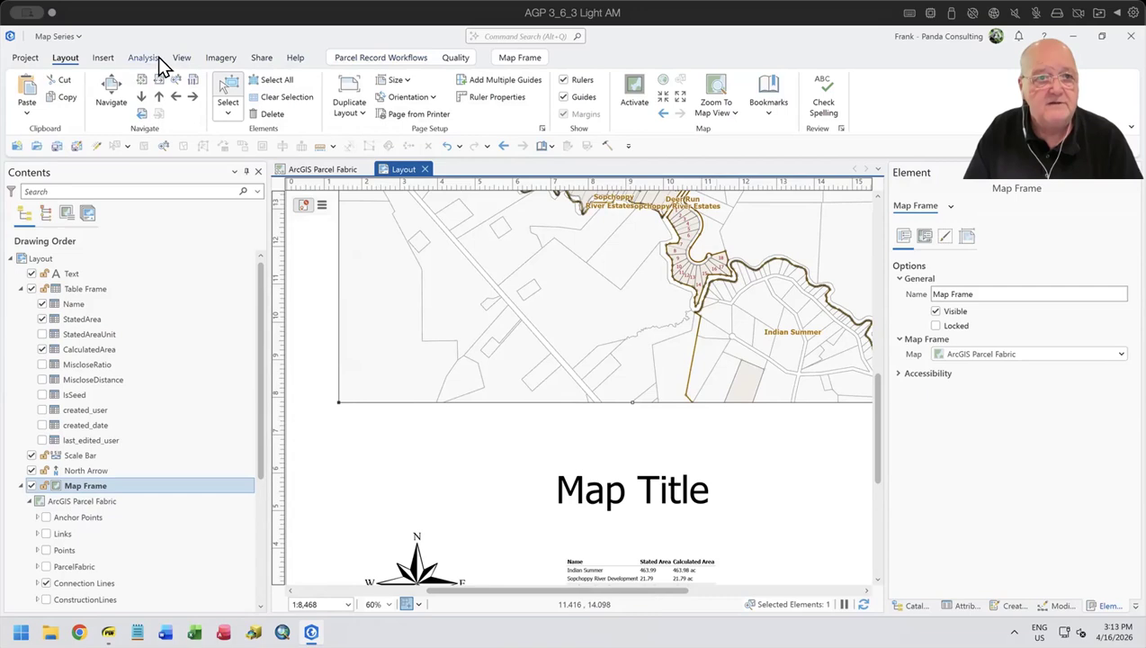
click(101, 60)
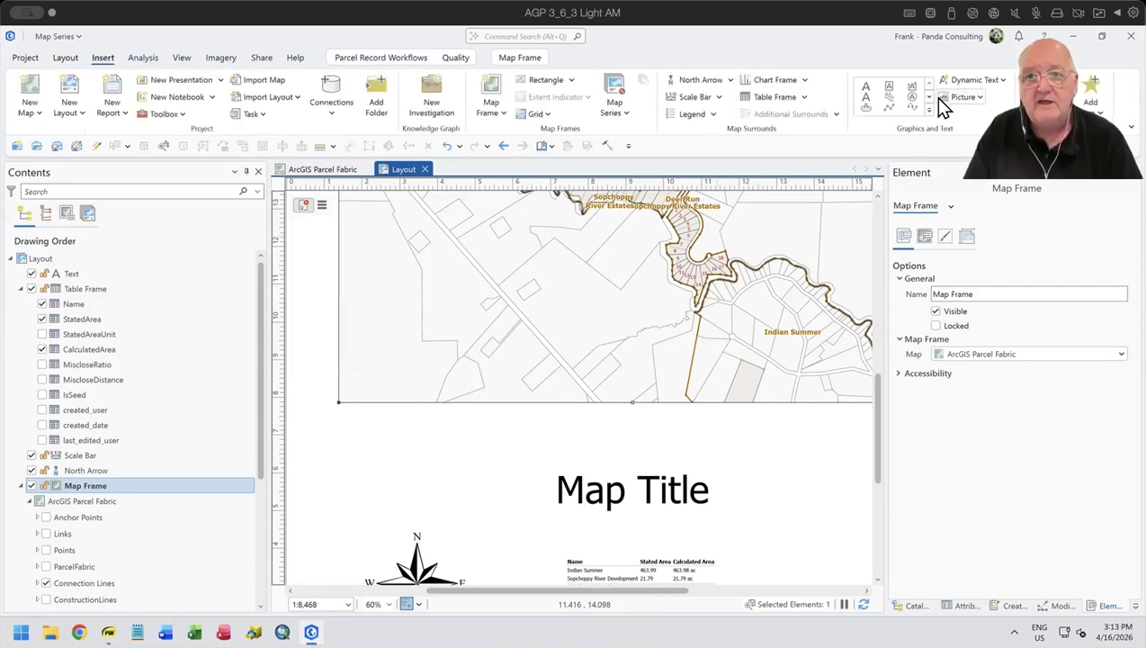
click(1002, 80)
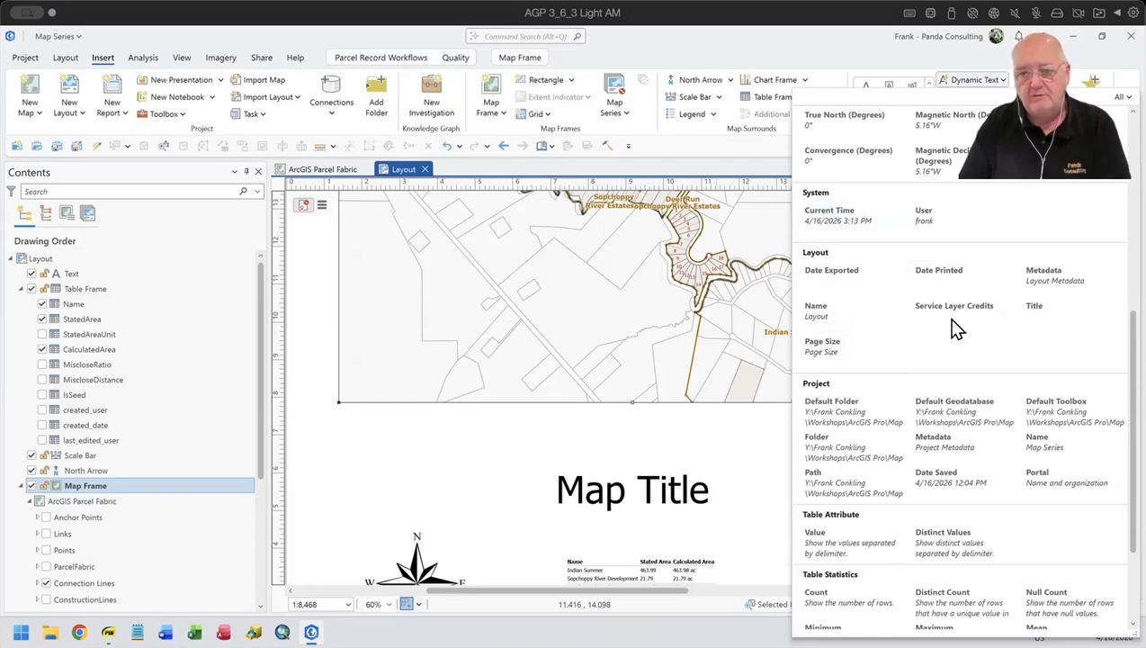
scroll(923, 316, down, 1)
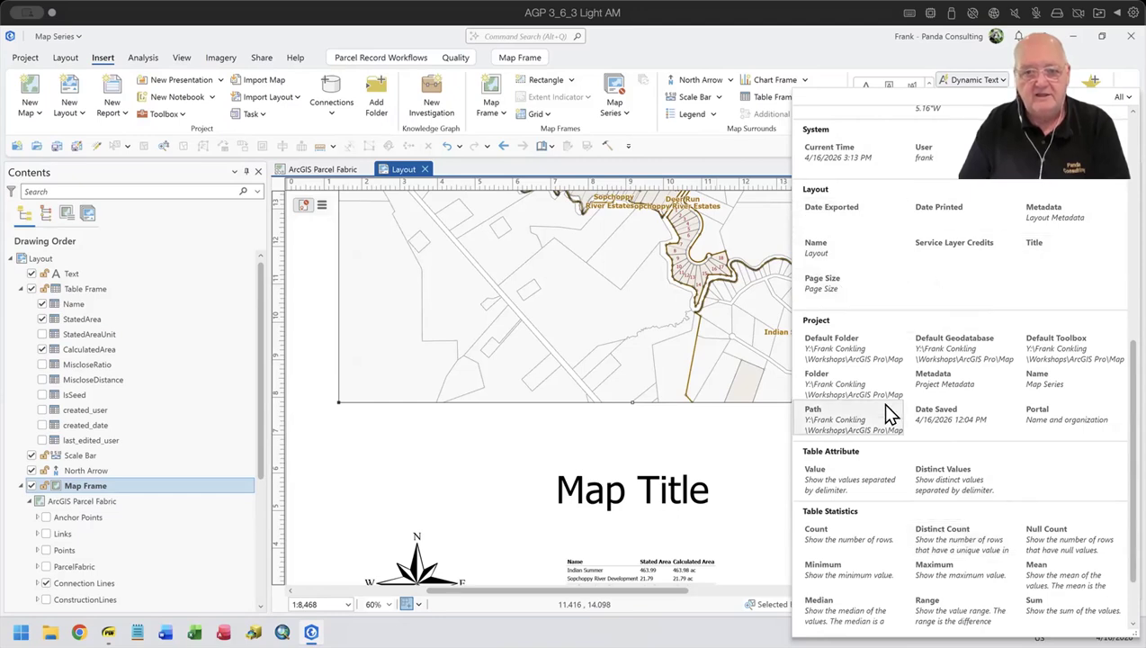
scroll(881, 402, down, 1)
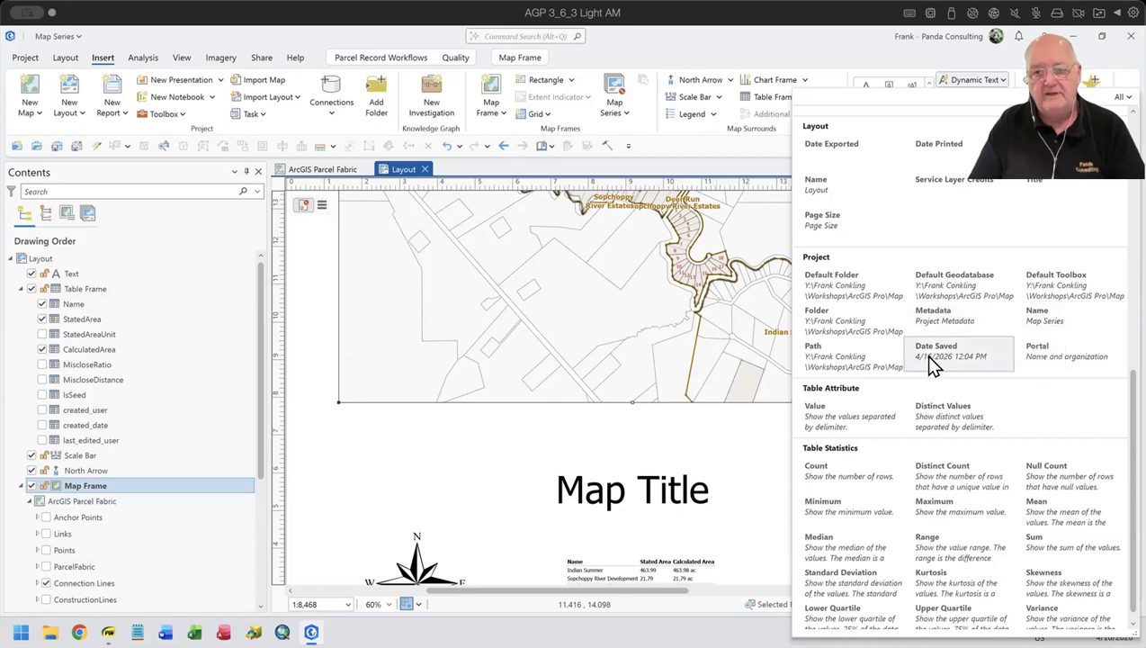
scroll(930, 357, down, 1)
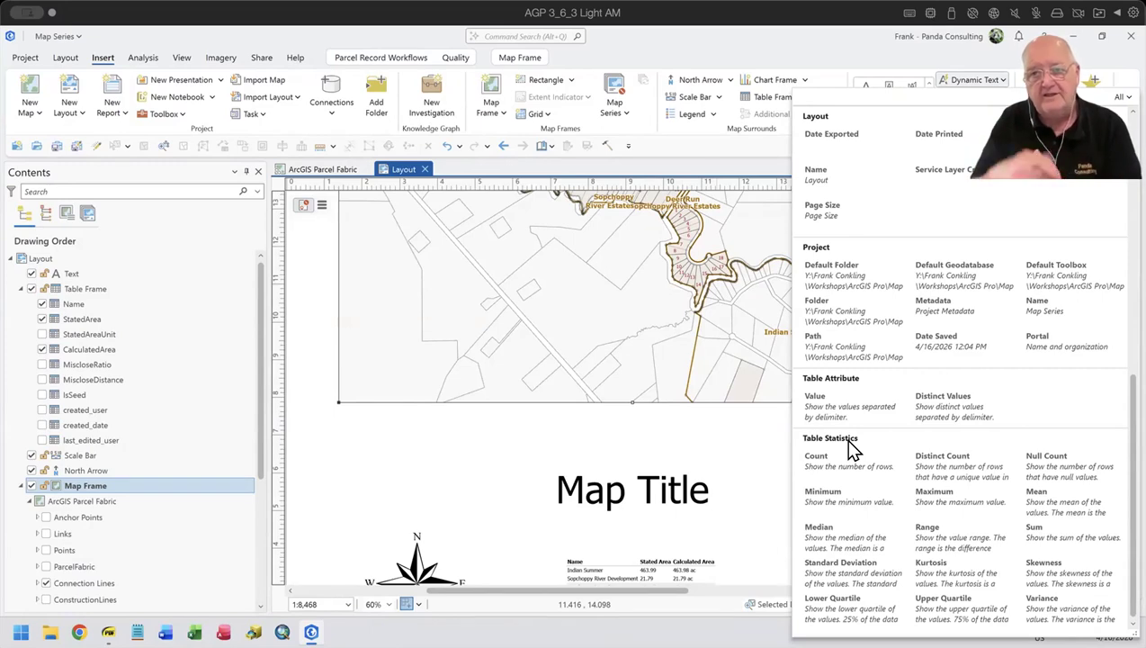
- Review the dynamic text options once more and delete the Map Title text below the map frame
click(471, 460)
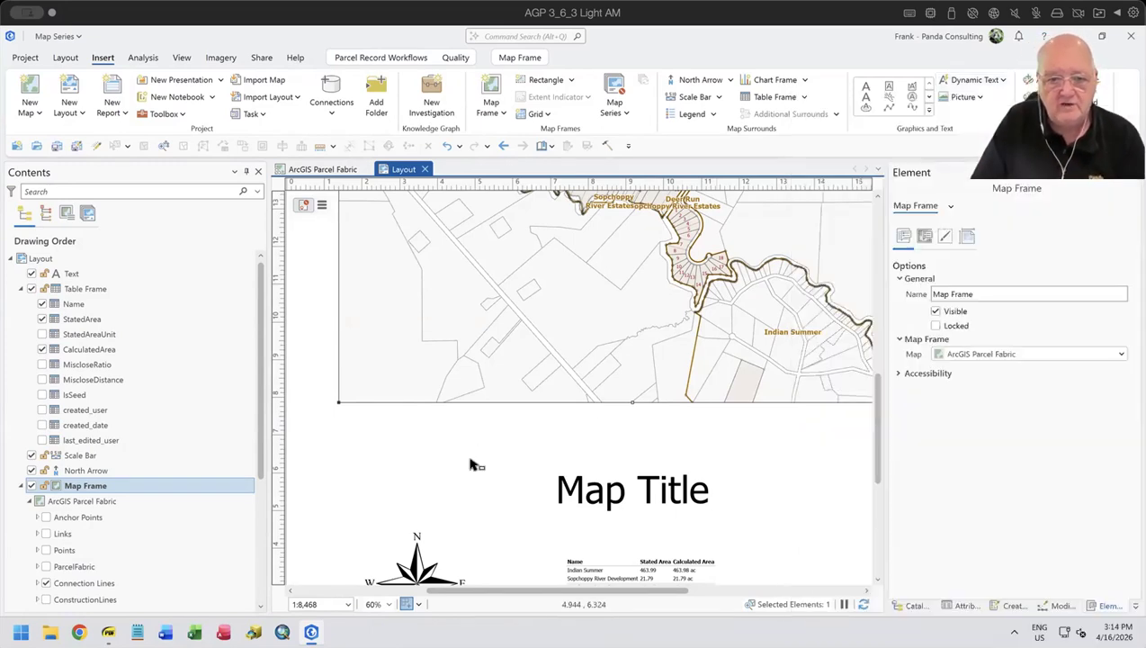
drag(486, 468, 418, 348)
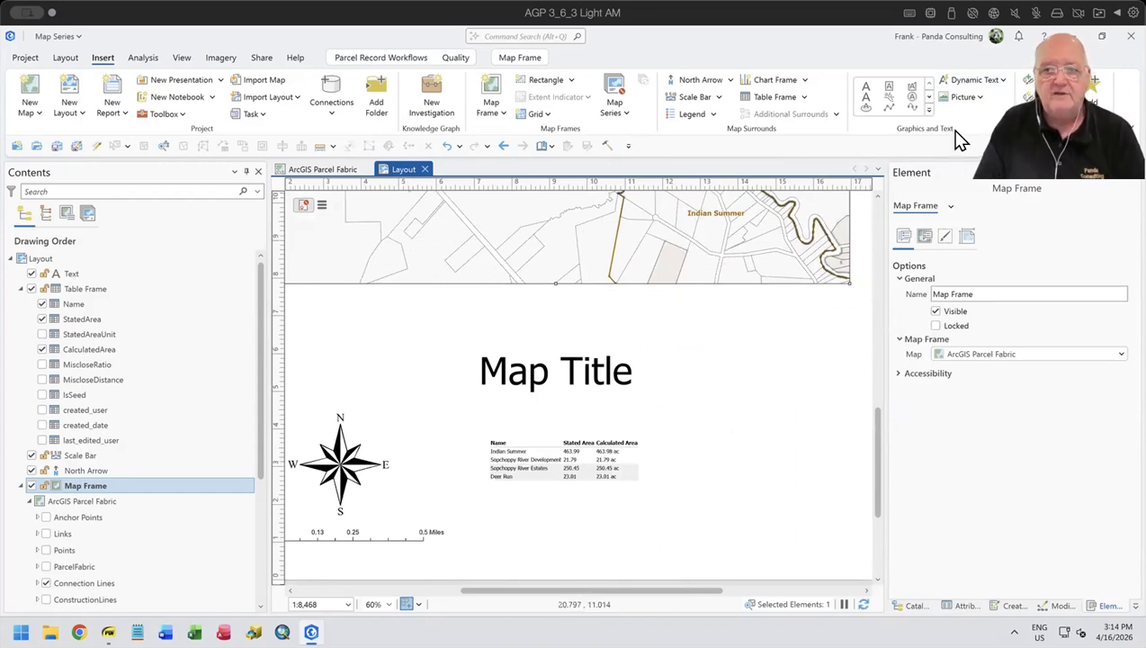
click(1004, 87)
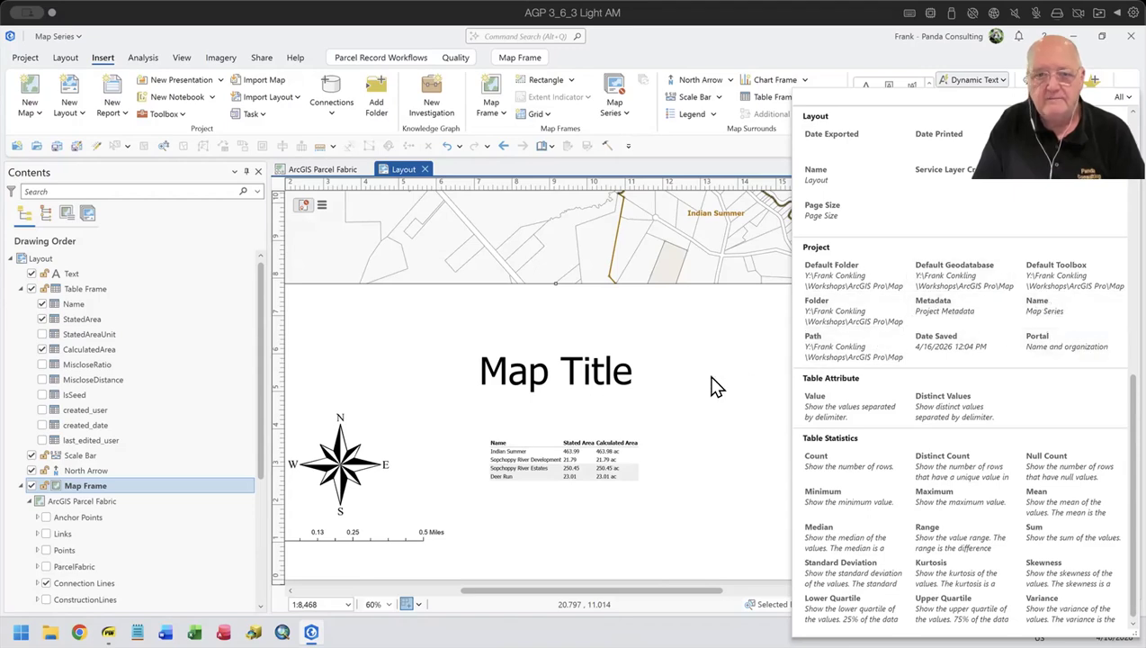
click(754, 427)
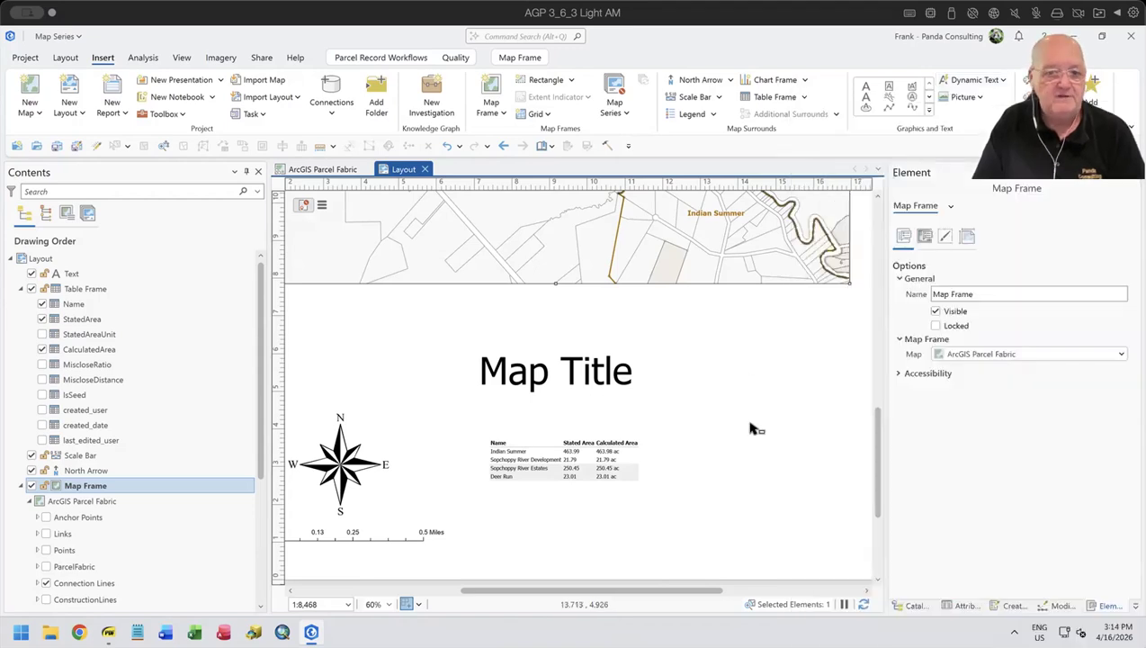
click(589, 376)
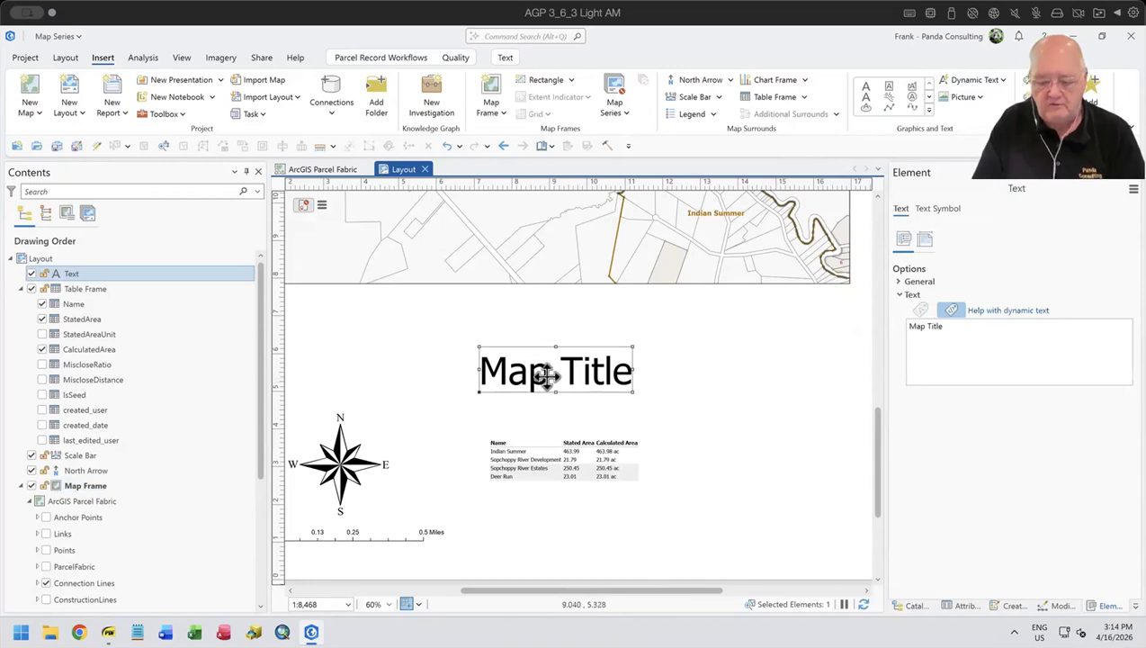
key(Delete)
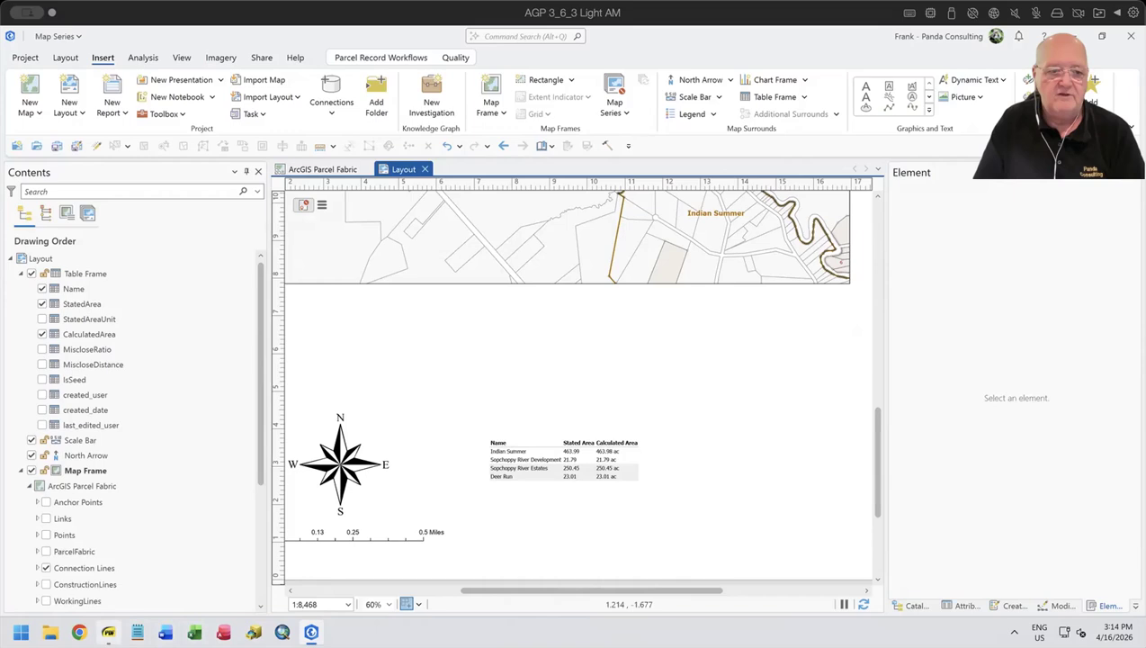
- Switch to the Creating a Map Series from Bookmarks PDF, read its Creating the Map Series page, and return to ArcGIS Pro
click(108, 631)
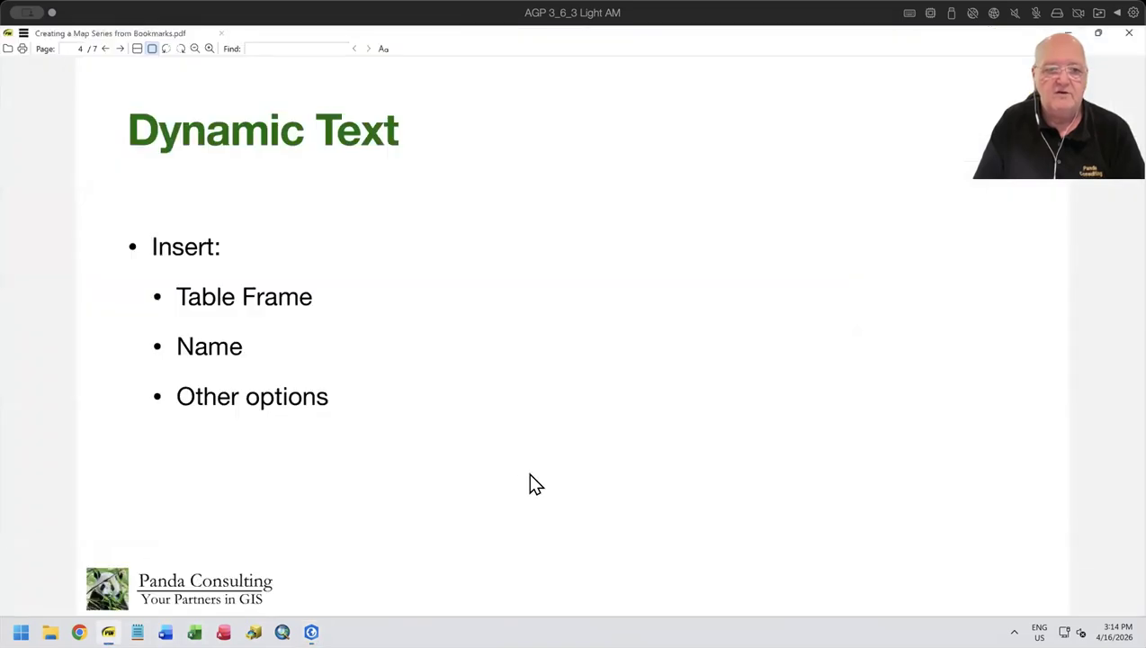
key(Page_Down)
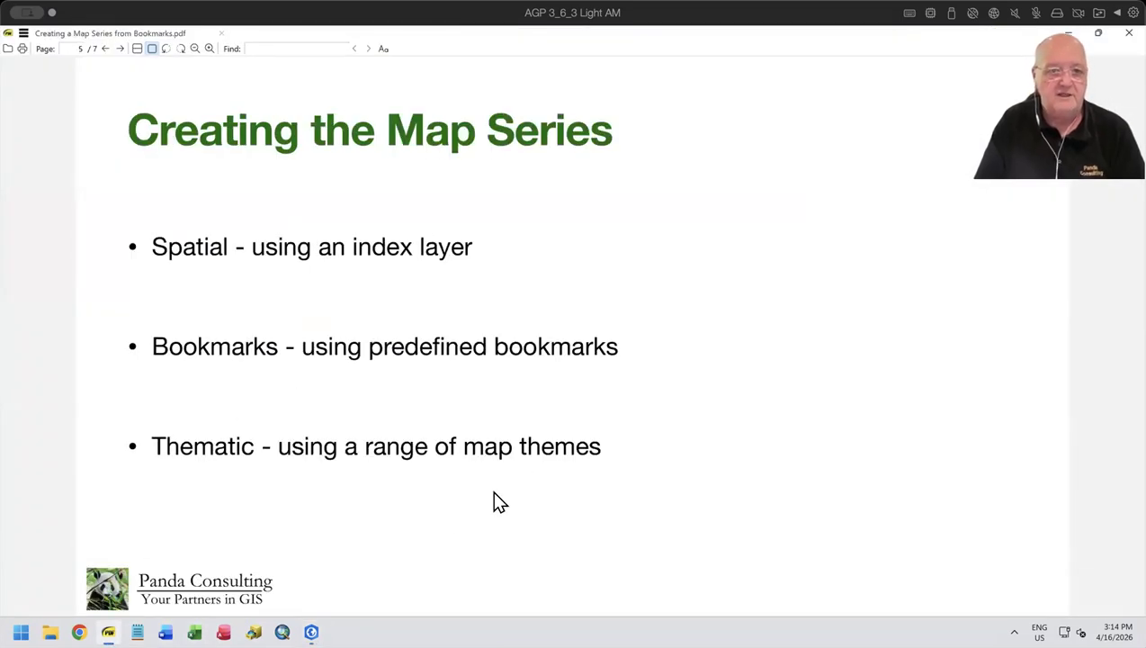
drag(137, 129, 629, 144)
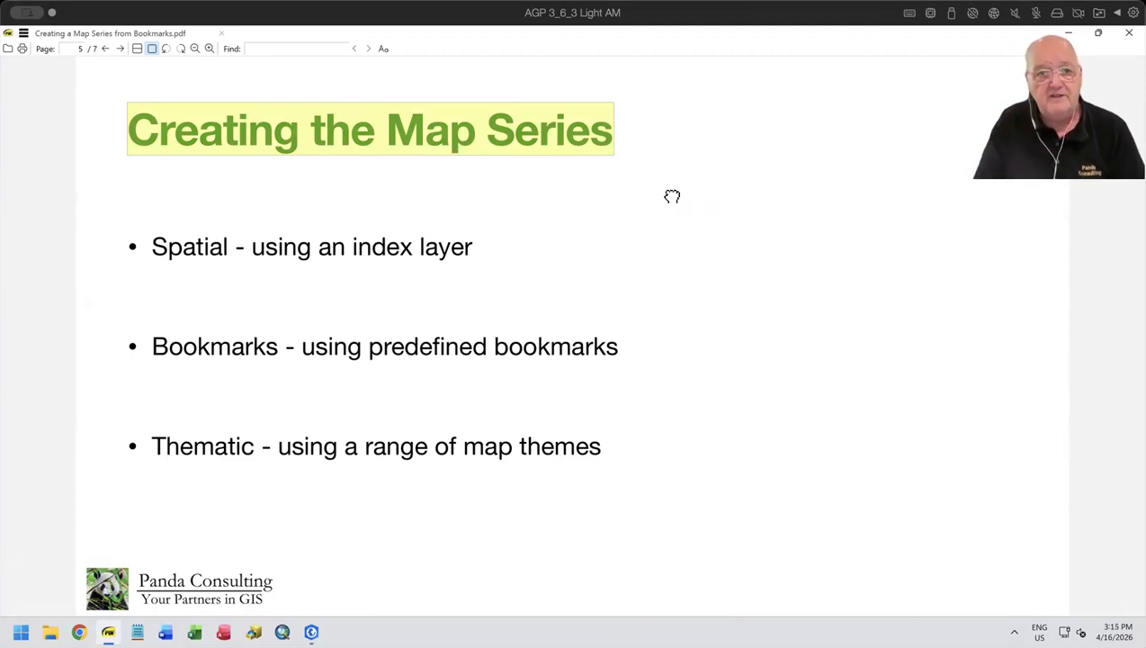
click(672, 197)
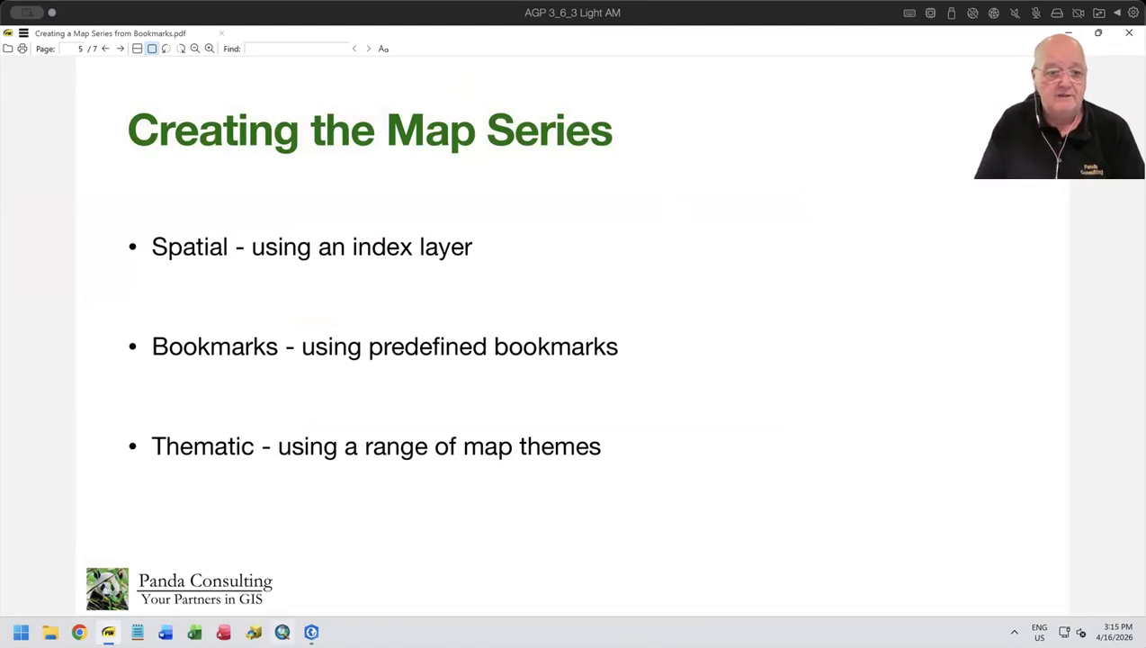
key(alt+Tab)
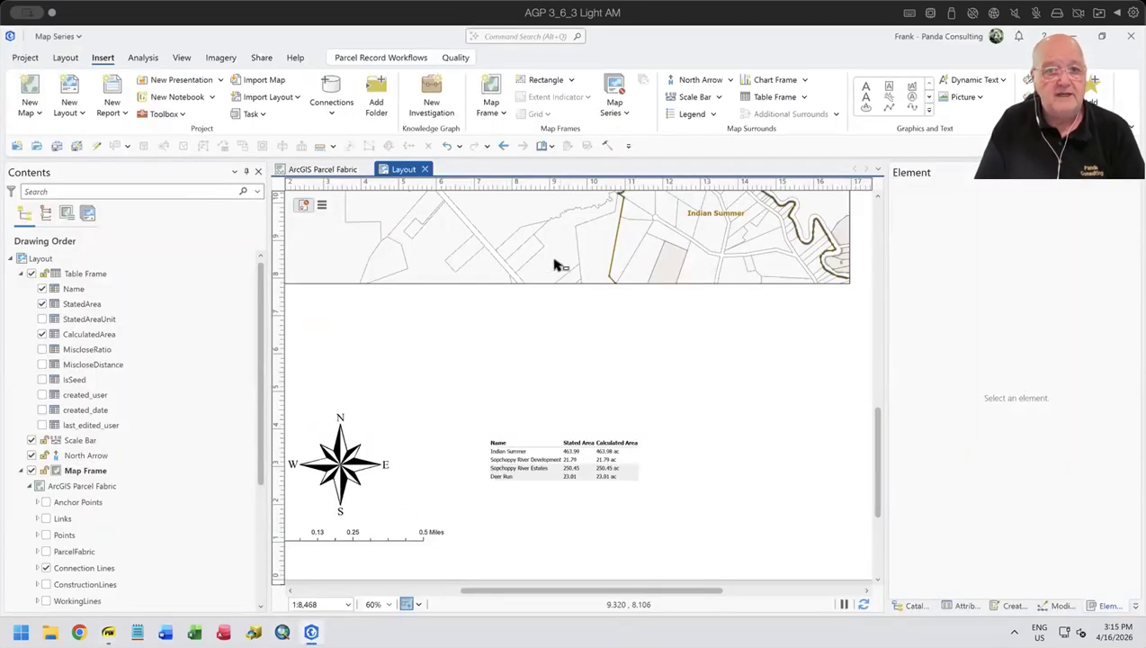
- Create a Spatial map series for the layout's map frame, using Section as the index layer and Section_ as the name field
click(626, 117)
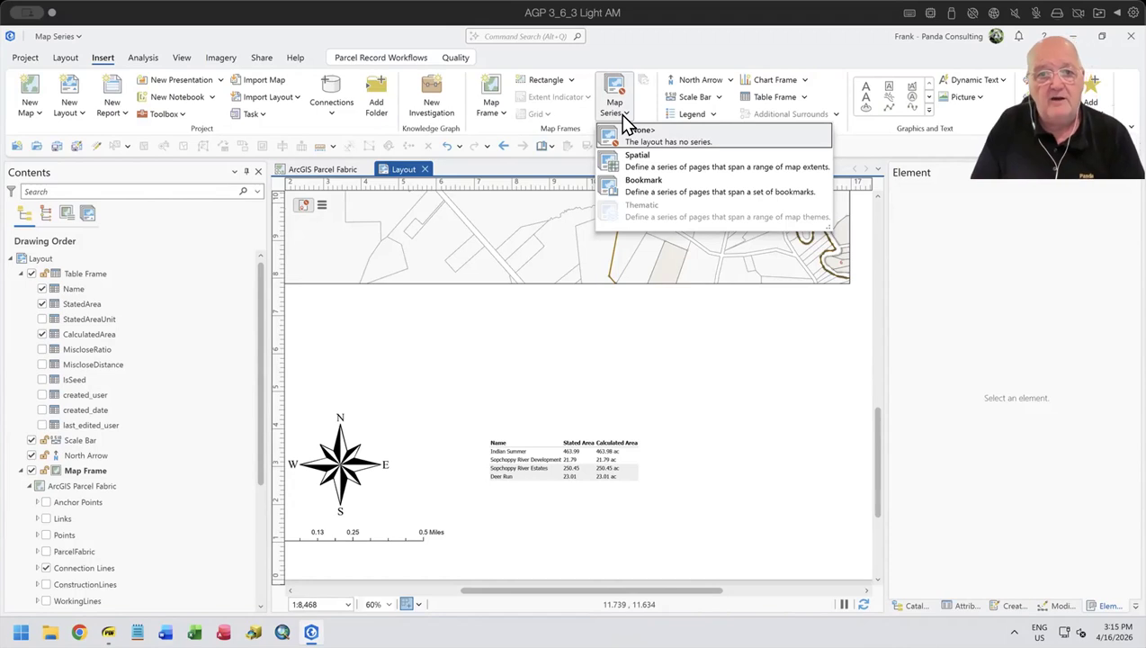
click(672, 171)
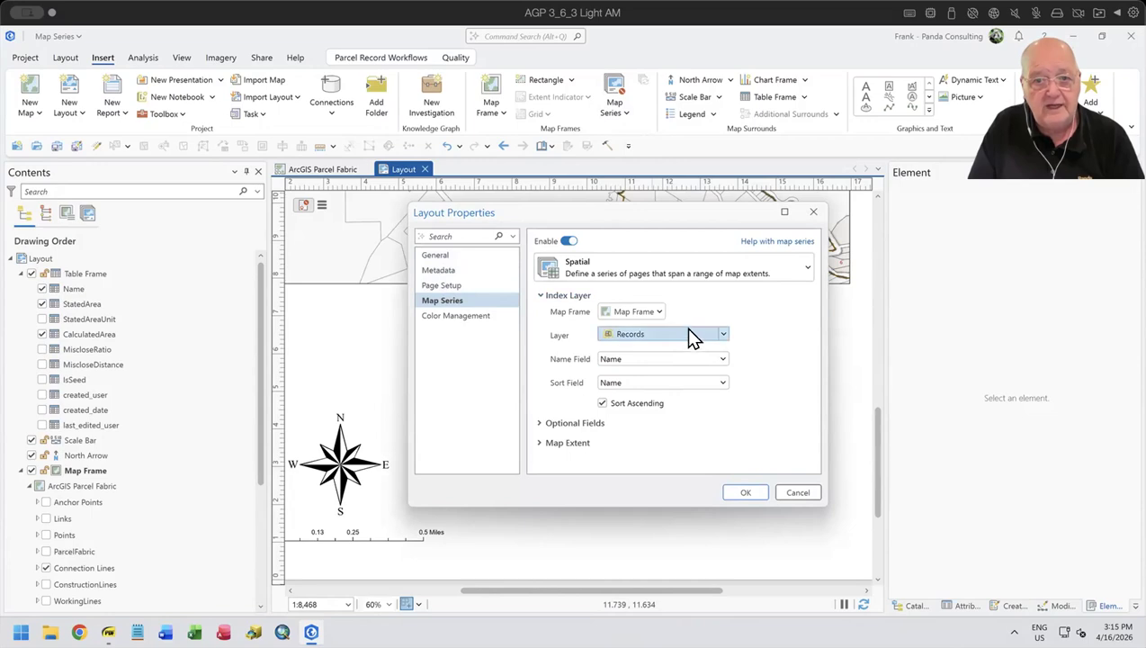
click(721, 337)
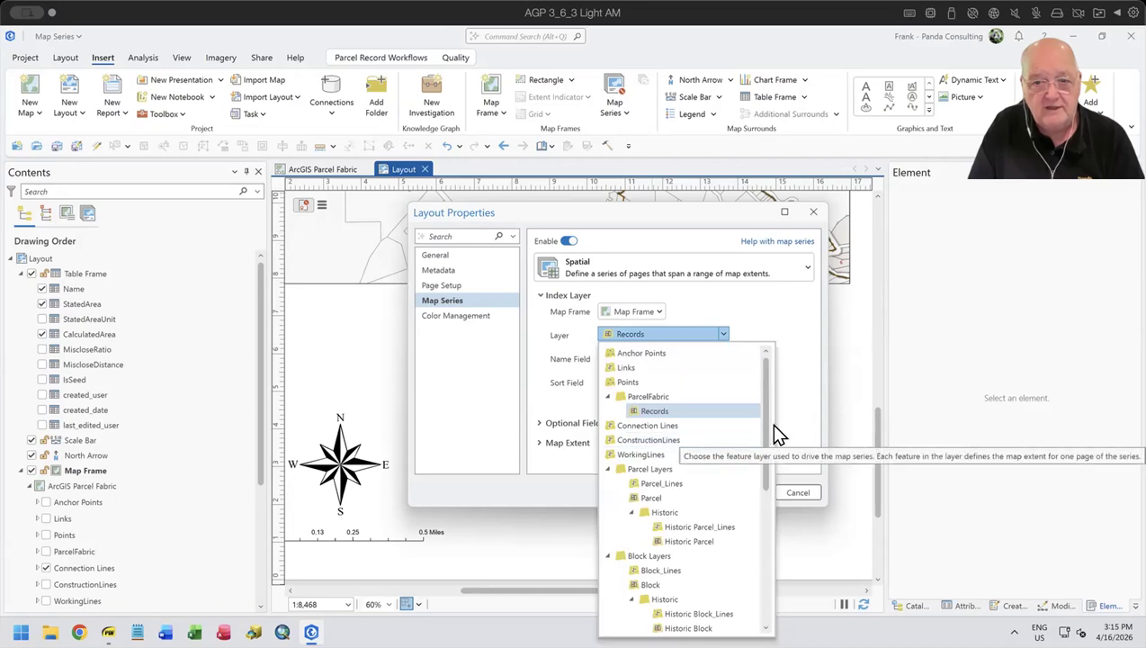
drag(764, 433, 756, 607)
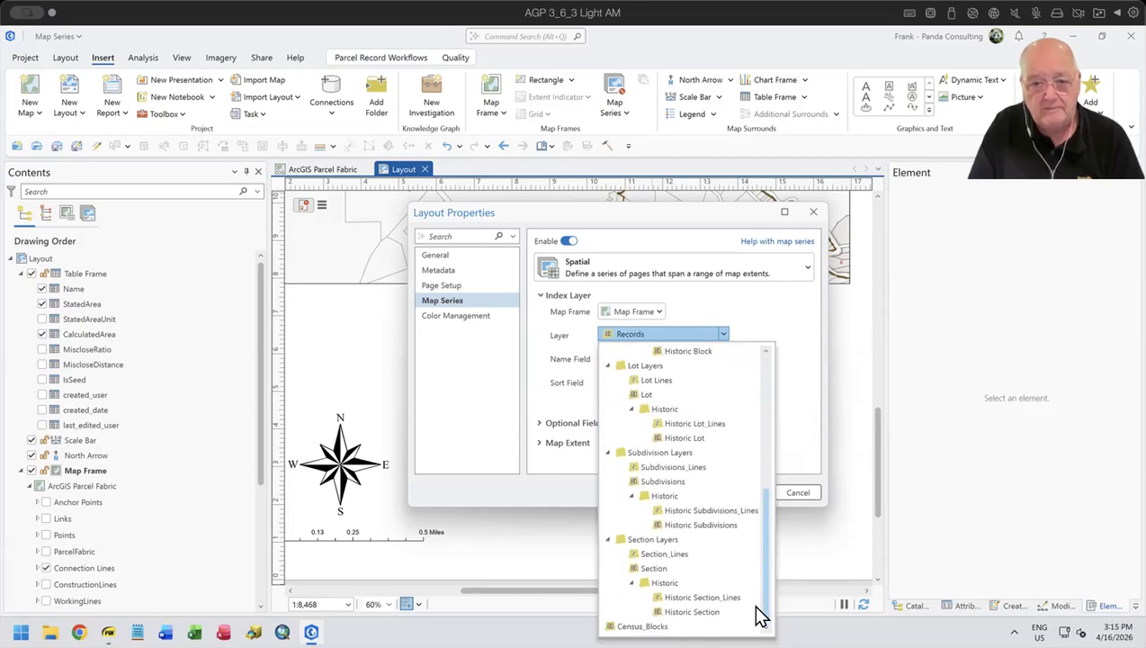
click(644, 566)
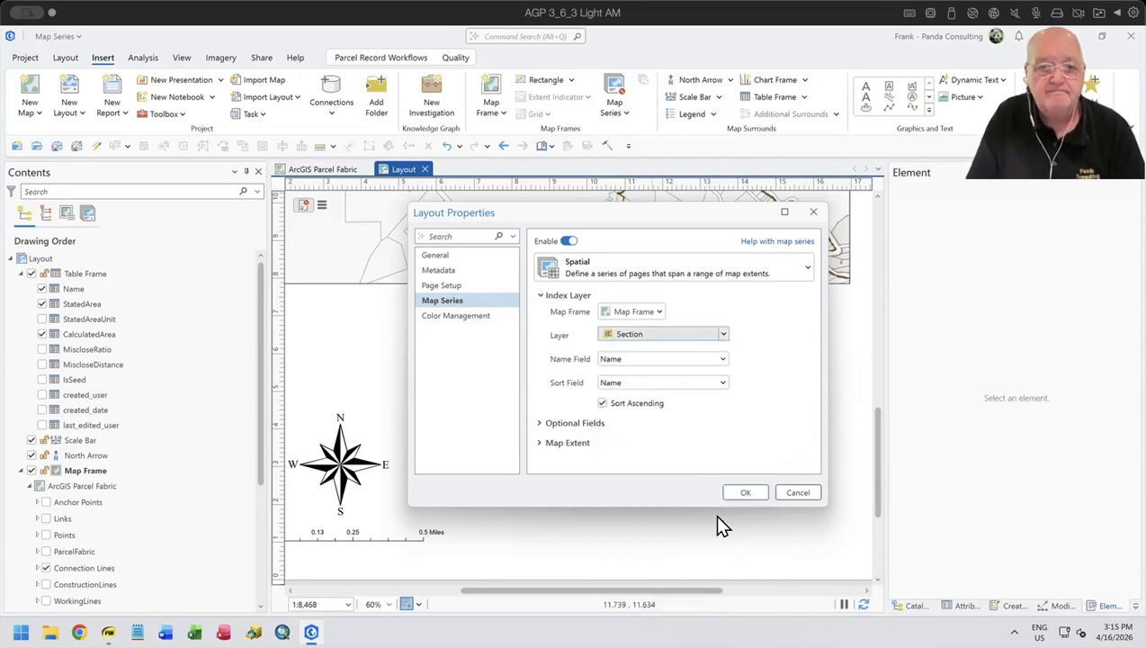
click(668, 354)
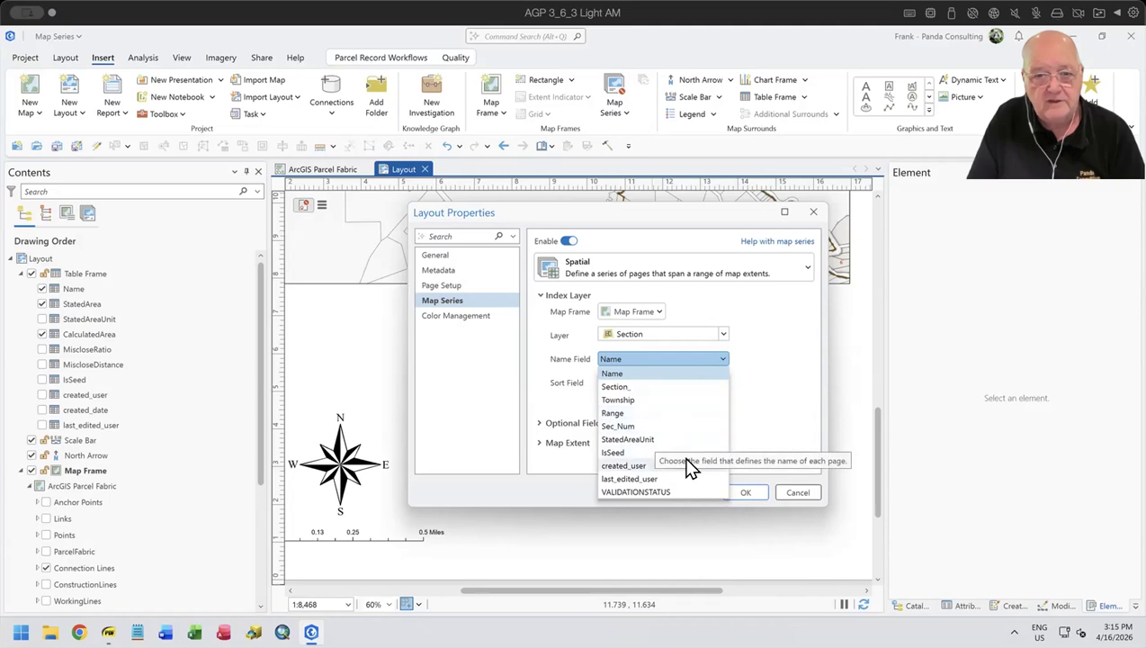
click(635, 387)
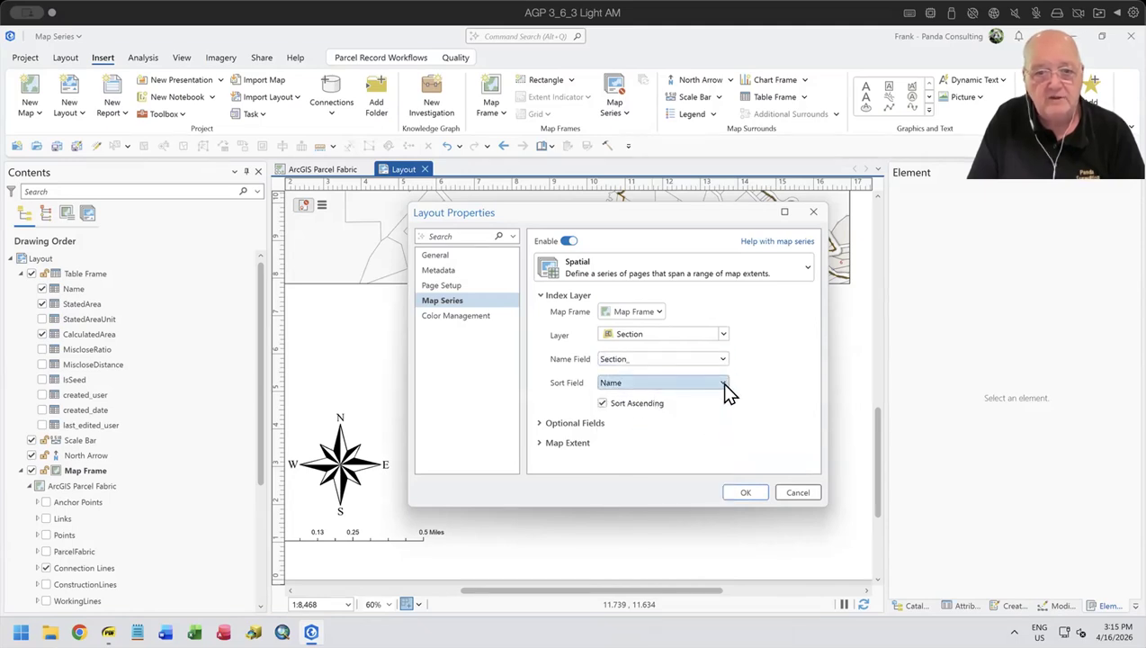
click(746, 493)
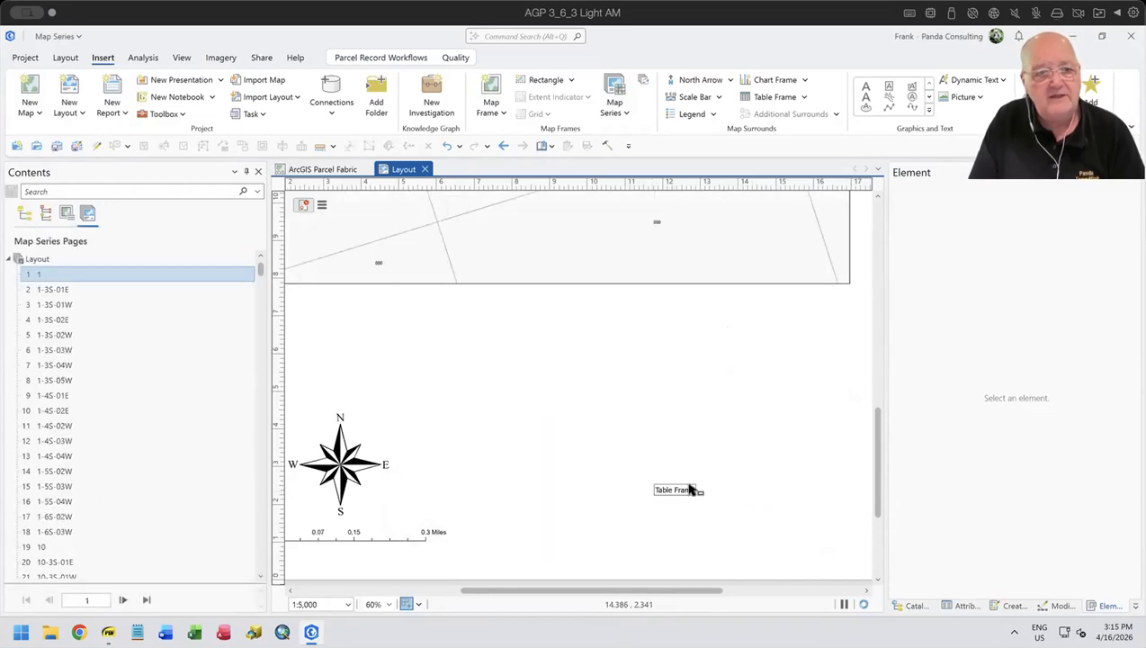
- Review the whole layout page and preview the RS 10 page near the end of the map series list
scroll(585, 397, down, 4)
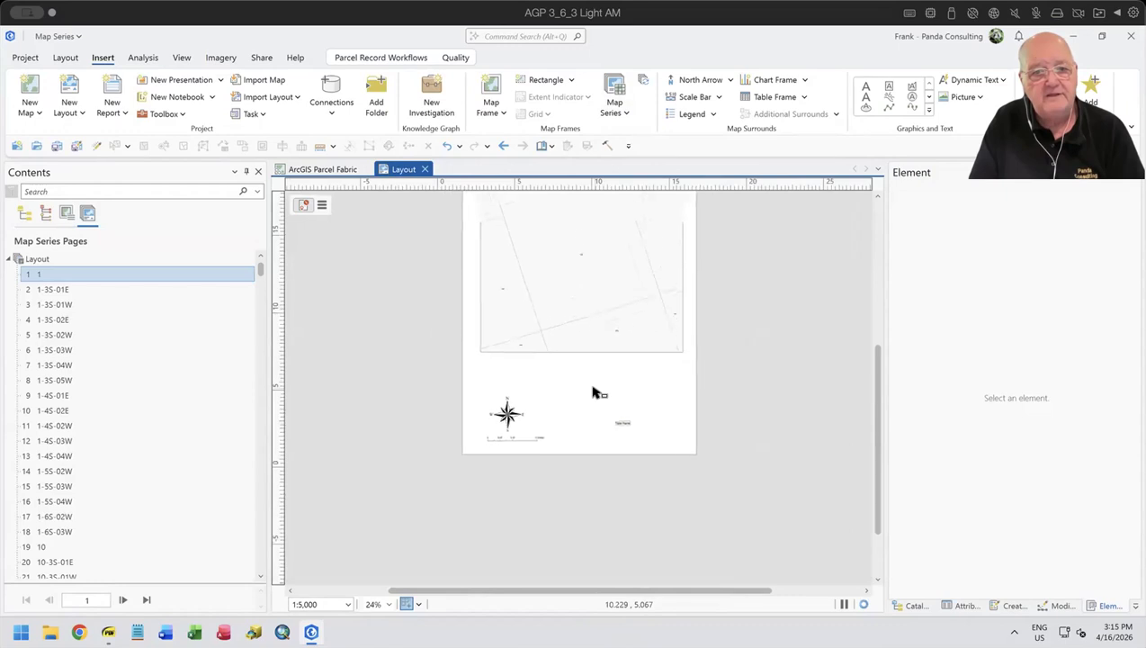
scroll(592, 392, down, 2)
drag(593, 392, 577, 410)
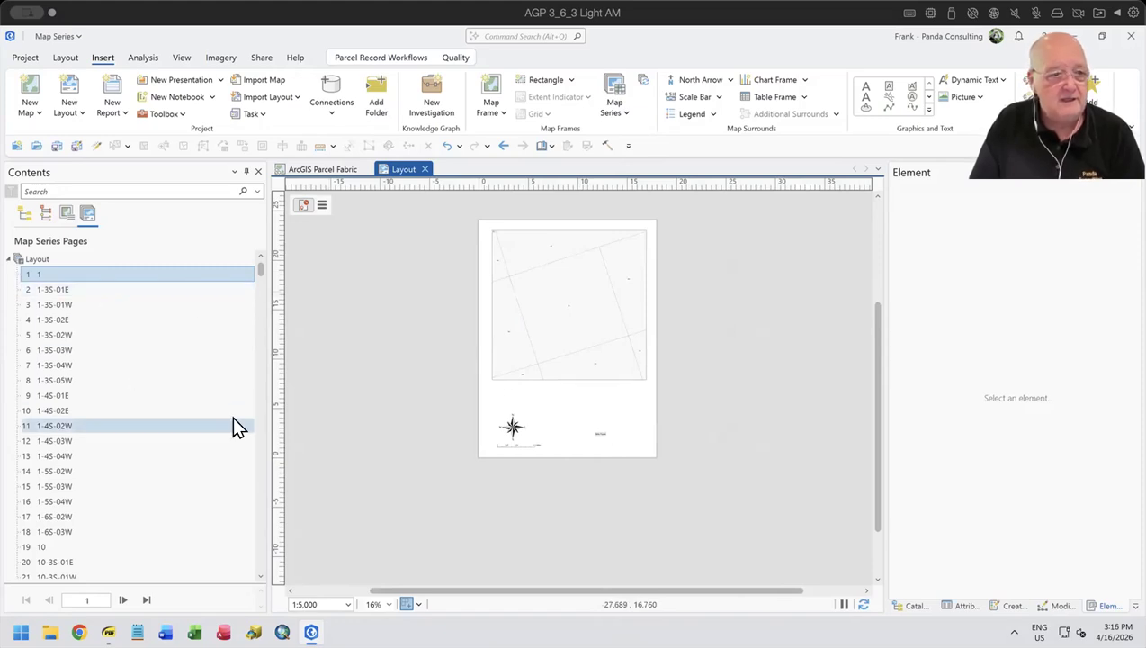
drag(259, 270, 272, 590)
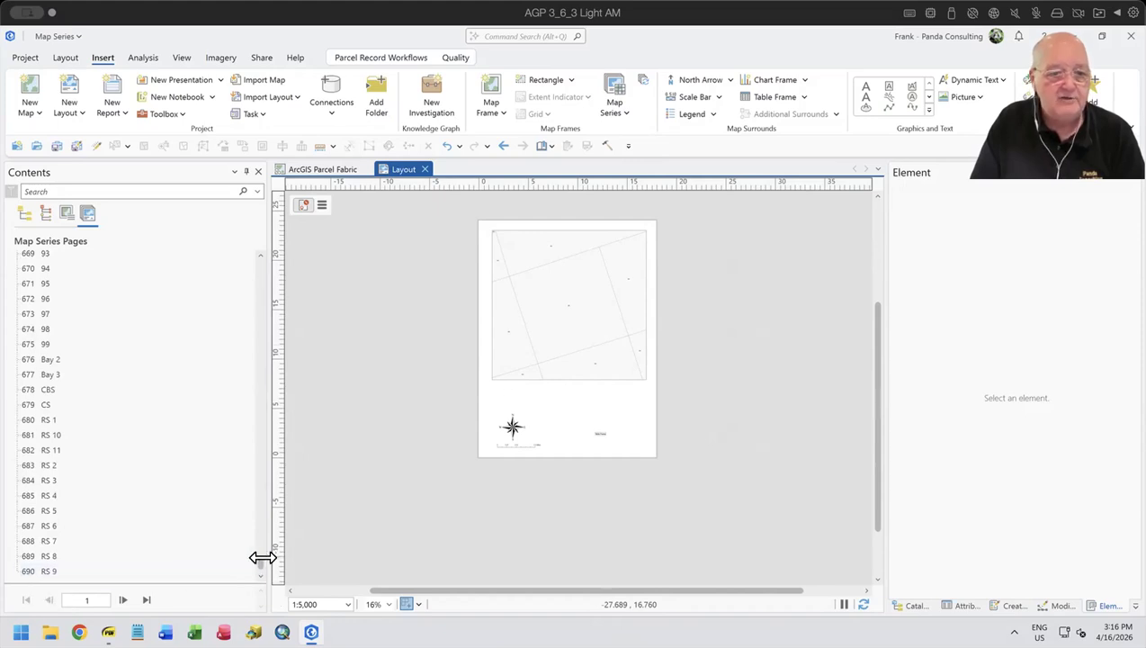
click(56, 434)
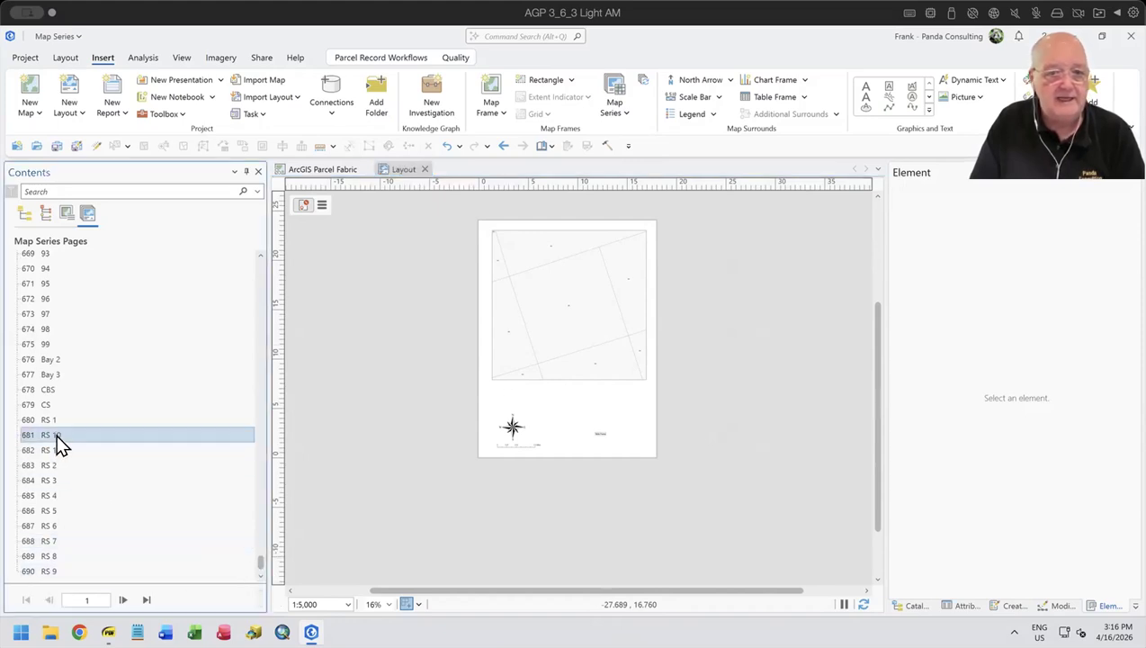
double_click(55, 435)
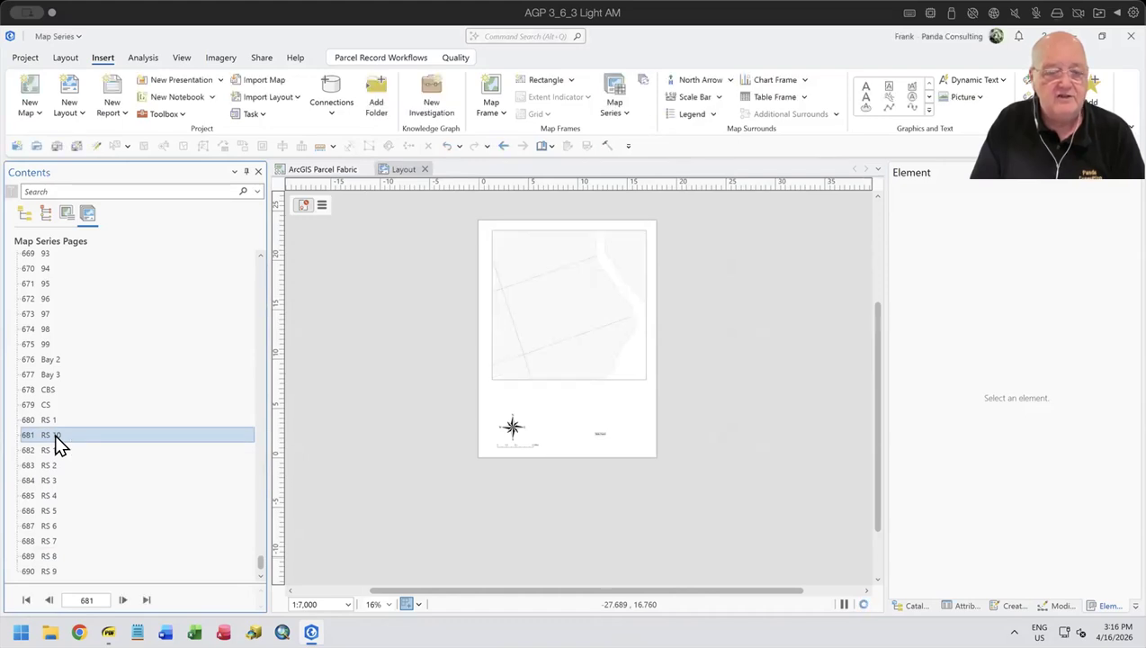
- Preview map series pages 9-4S-04W and RS 4 to compare their map extents and subdivision tables
scroll(58, 422, up, 3)
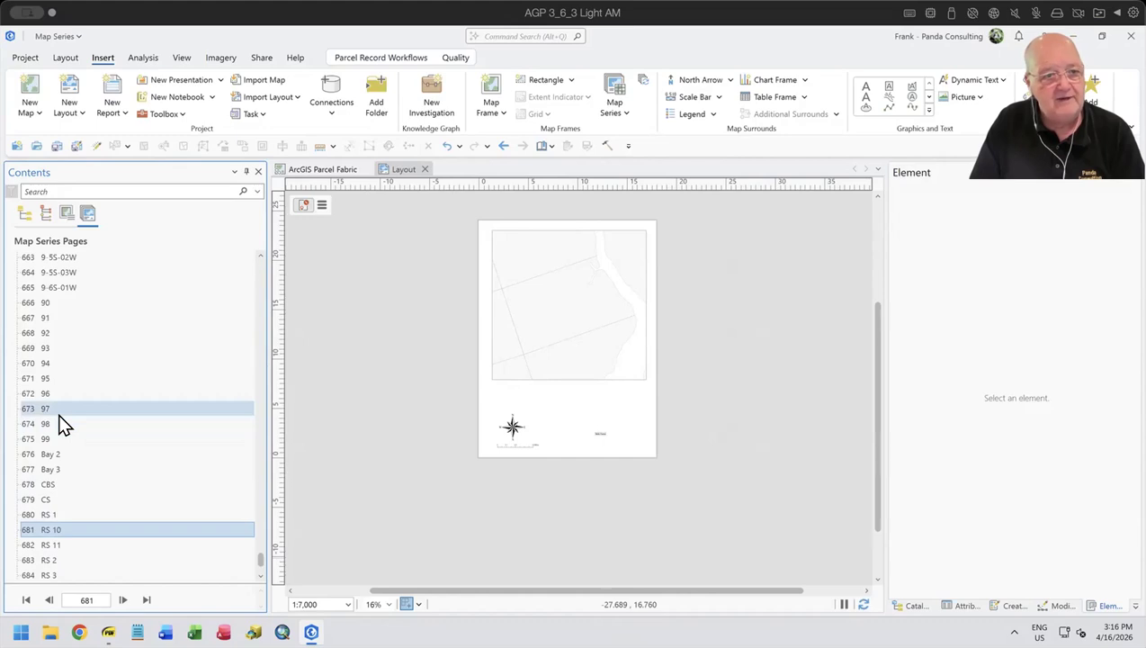
scroll(58, 413, up, 1)
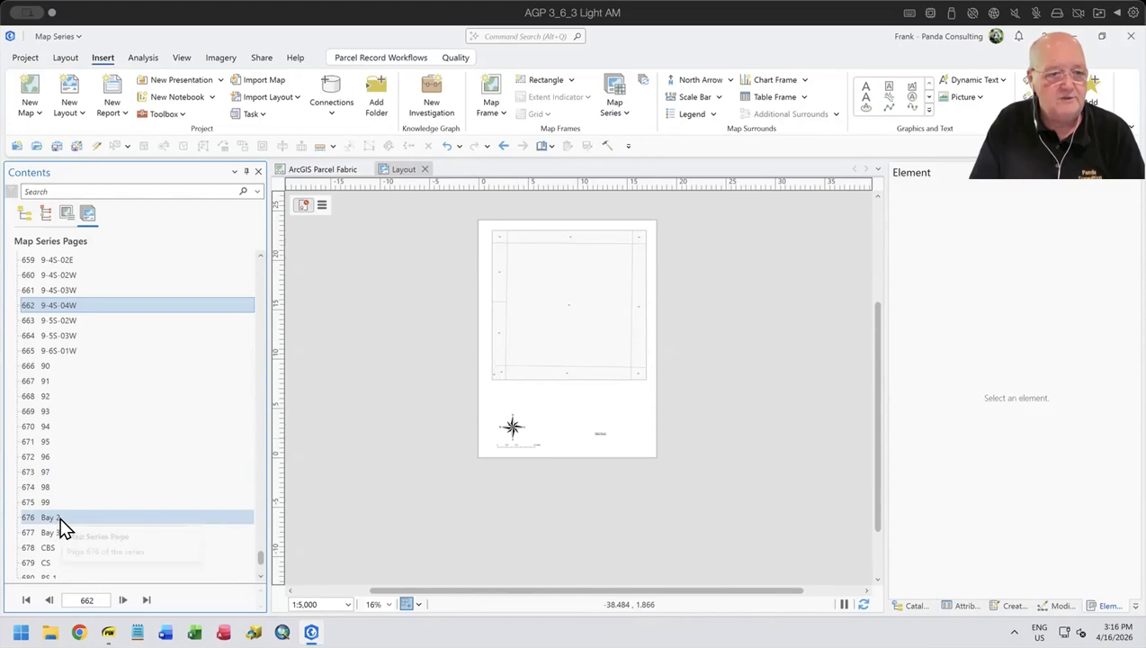
scroll(60, 515, down, 1)
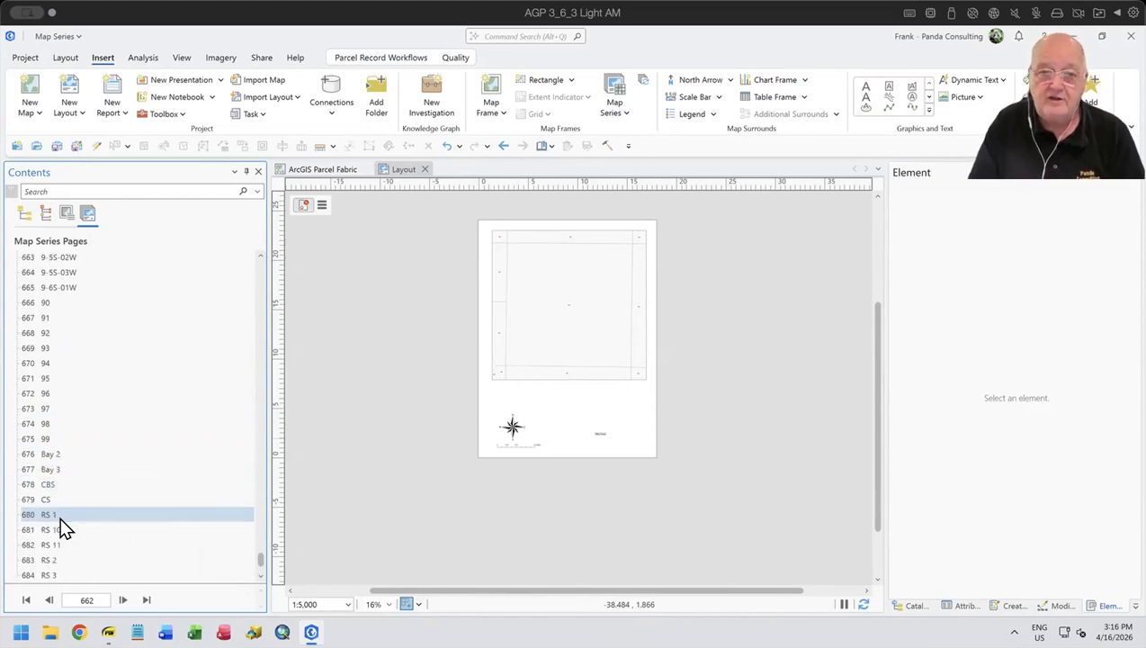
scroll(63, 529, down, 1)
scroll(63, 529, down, 1)
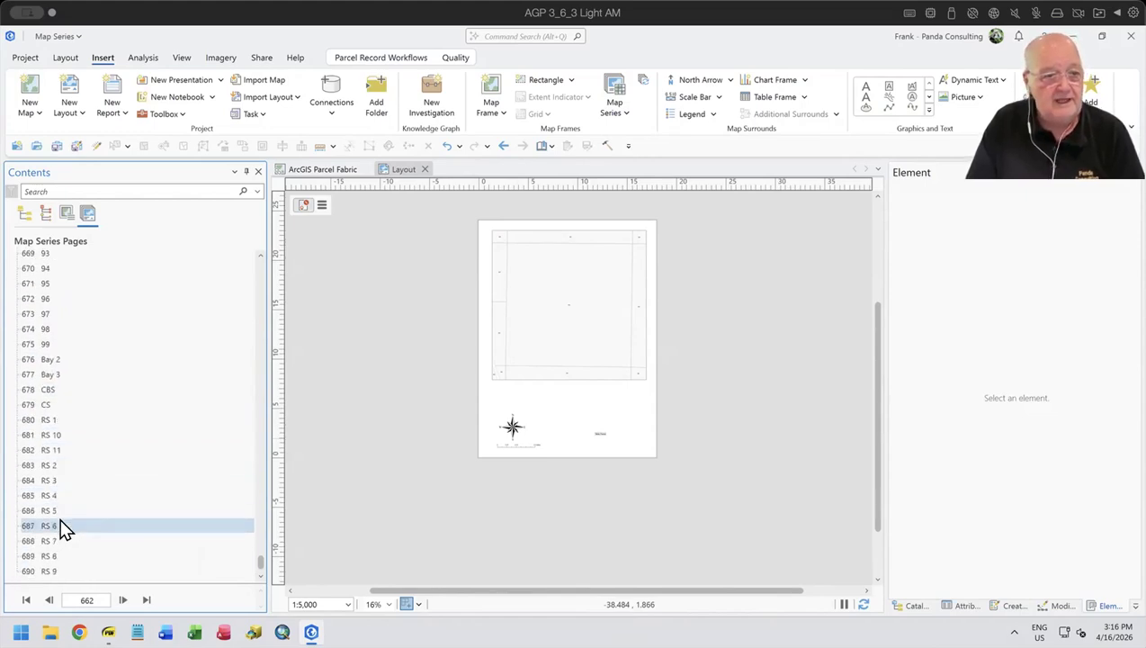
click(39, 492)
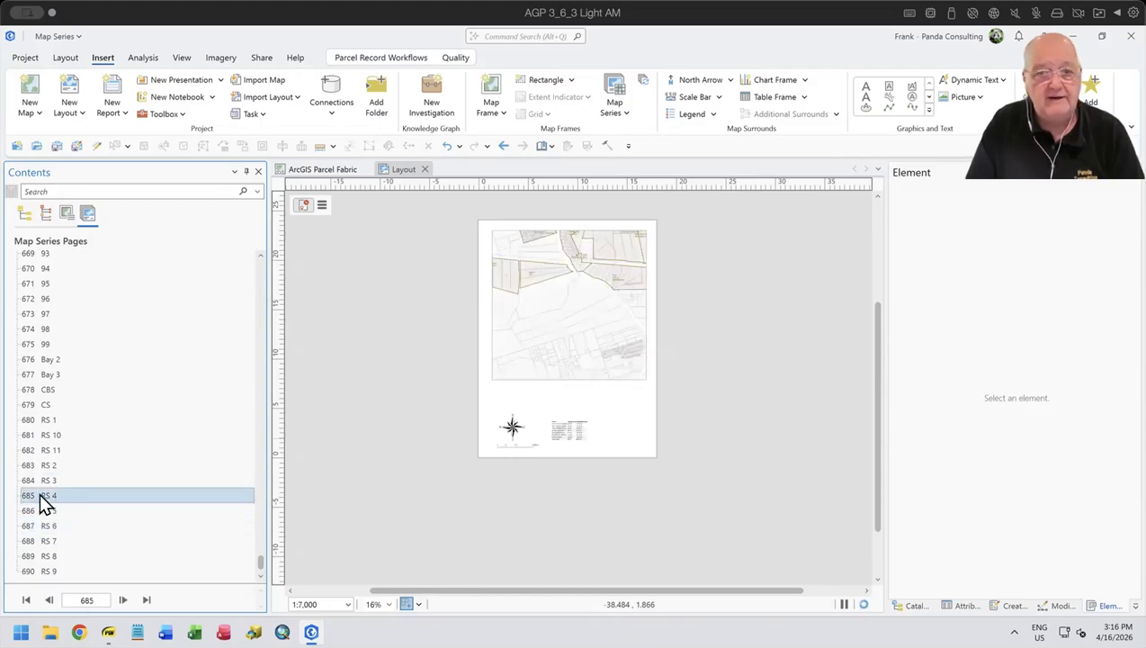
- Preview map series pages 84 and 8-4S-02W in the layout
scroll(45, 493, up, 4)
scroll(55, 493, up, 4)
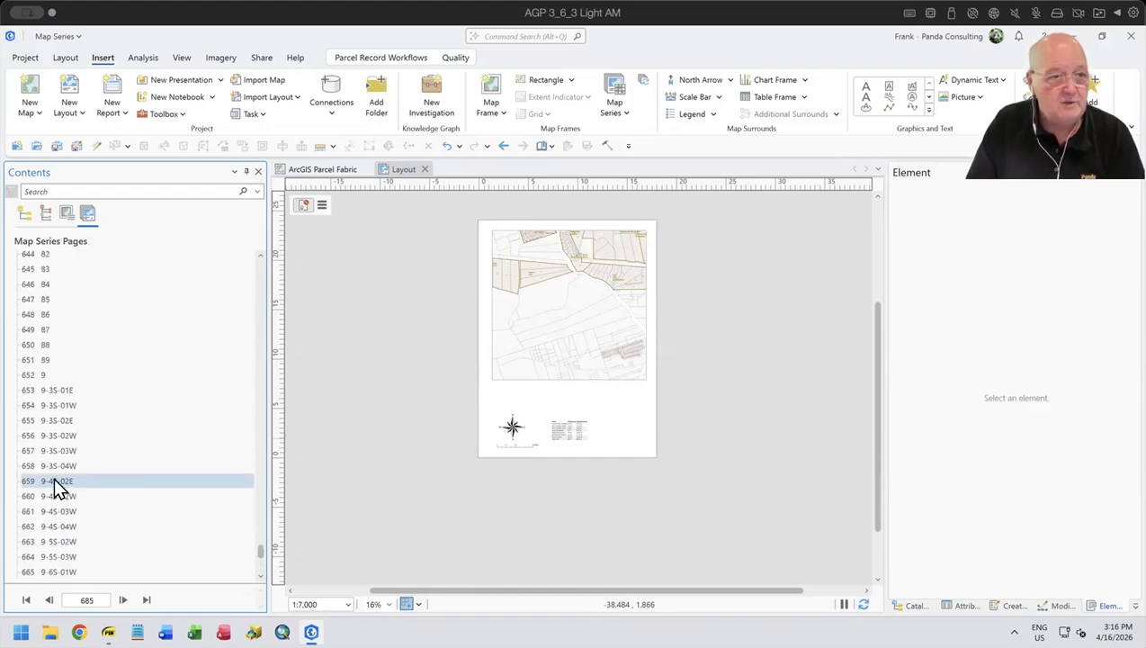
double_click(37, 284)
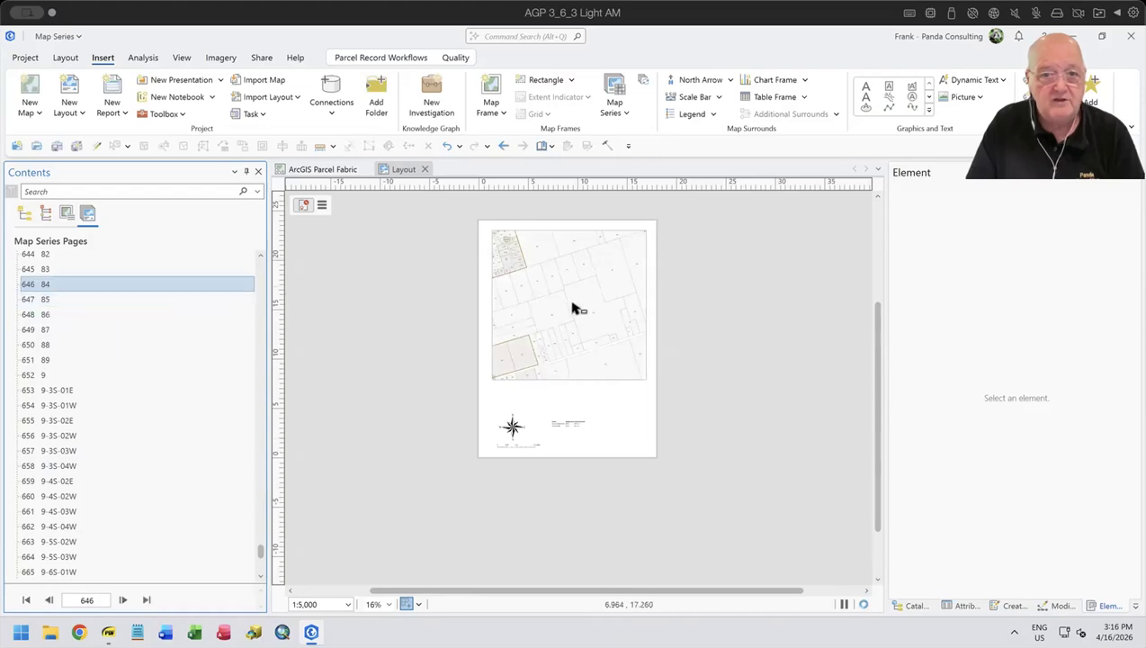
scroll(129, 391, up, 3)
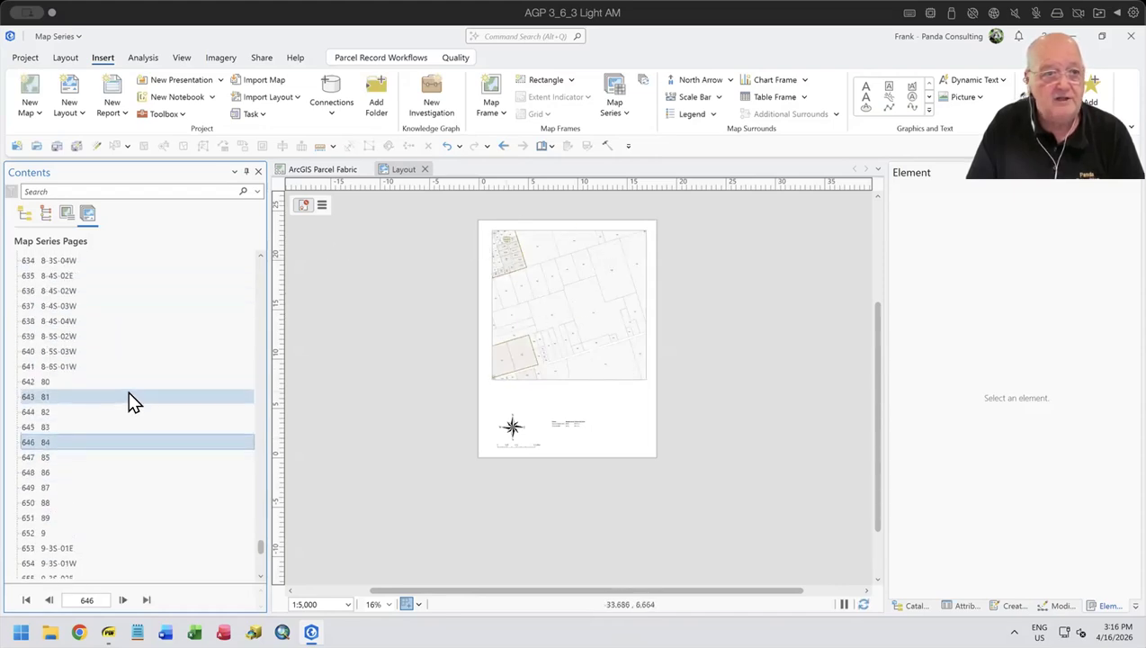
double_click(57, 289)
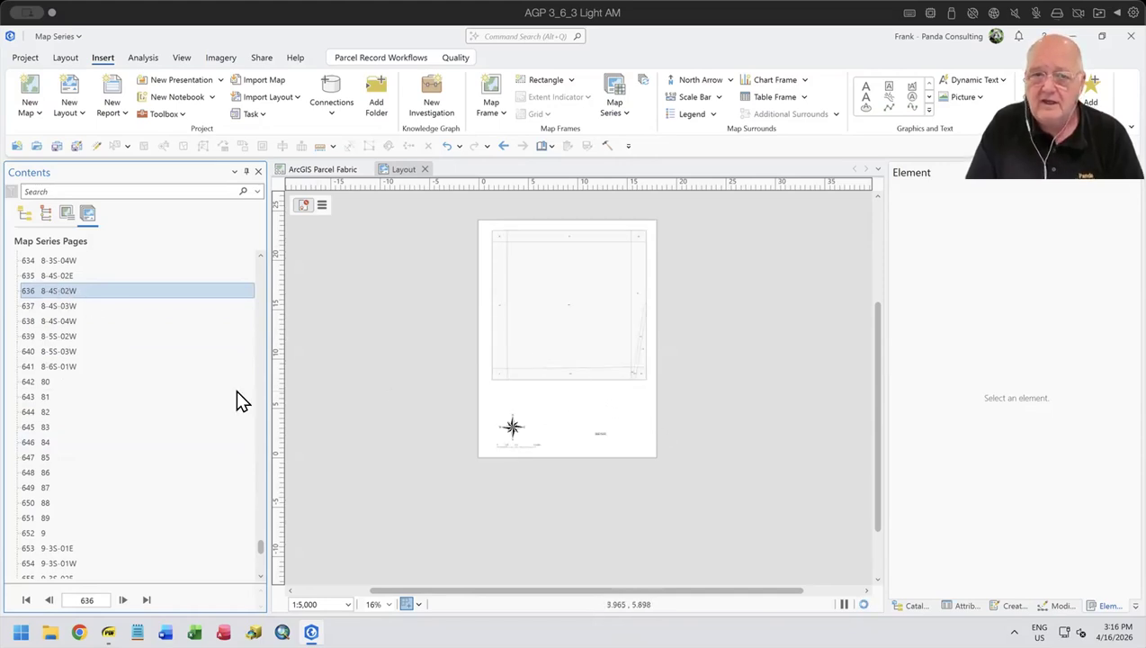
- Browse the map series list back to the pages beginning with 4 and inspect the blank area below the map frame
scroll(109, 322, up, 10)
scroll(106, 333, up, 15)
scroll(41, 286, up, 8)
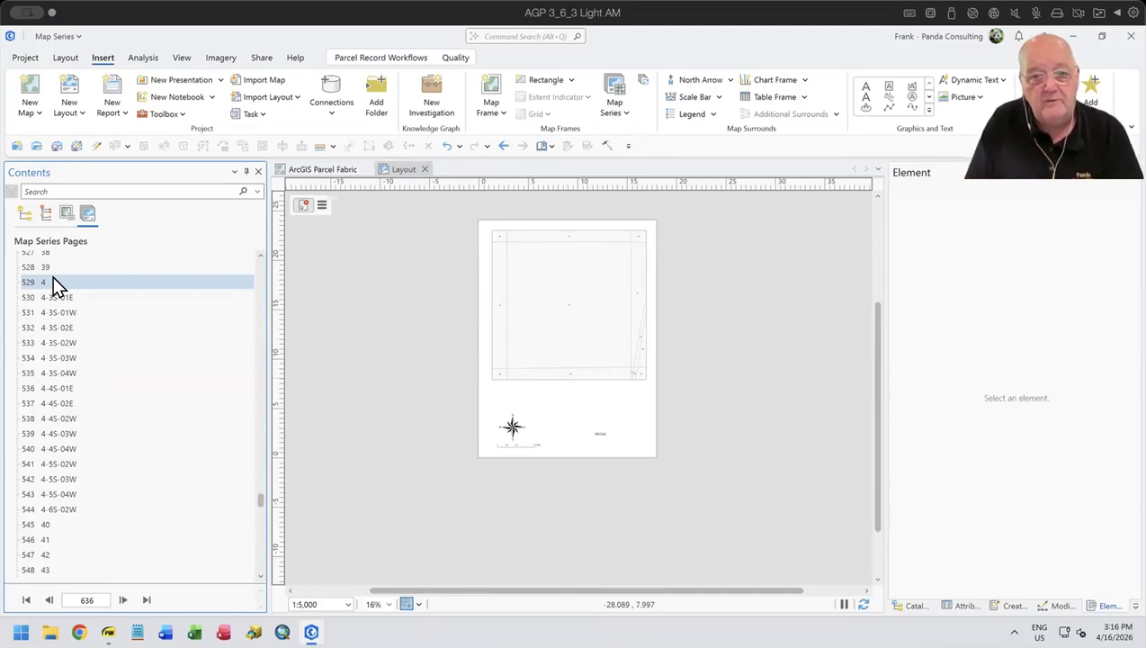
scroll(593, 402, up, 5)
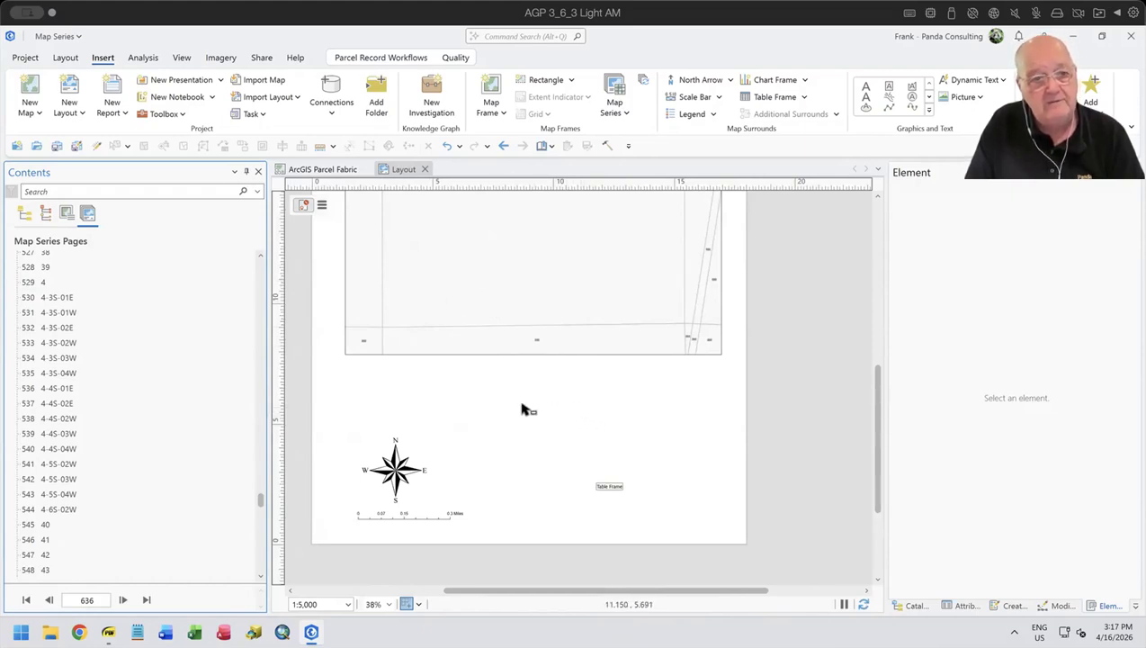
- Insert the map series Page Name as dynamic text in the blank area between the map frame and the surrounds
click(1005, 89)
scroll(954, 418, down, 2)
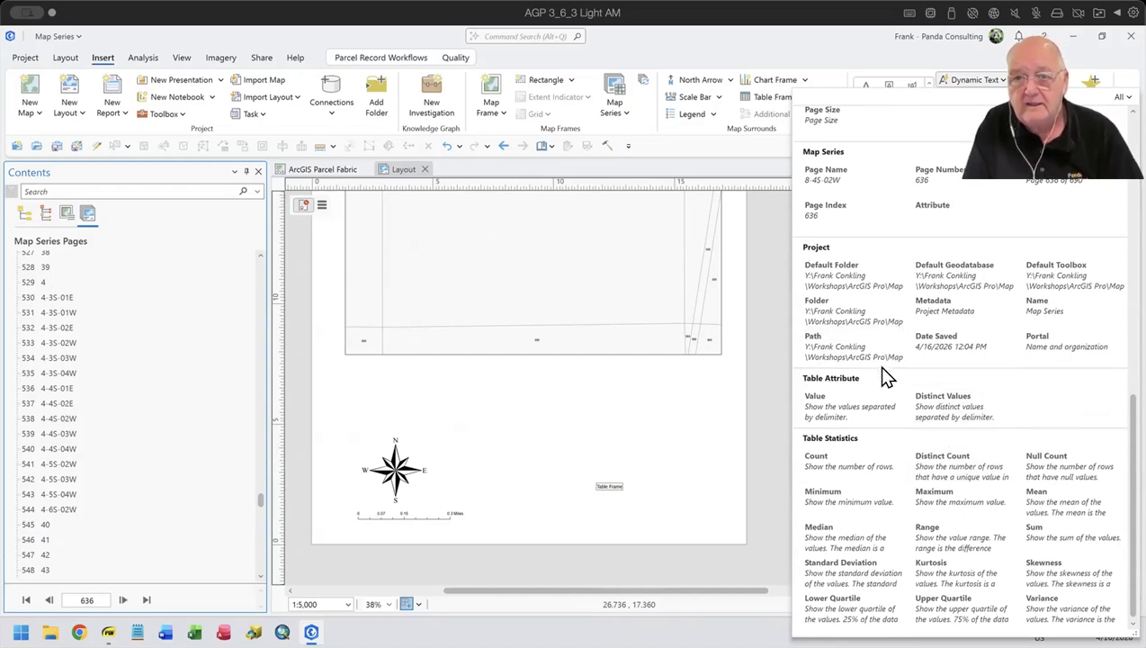
click(834, 173)
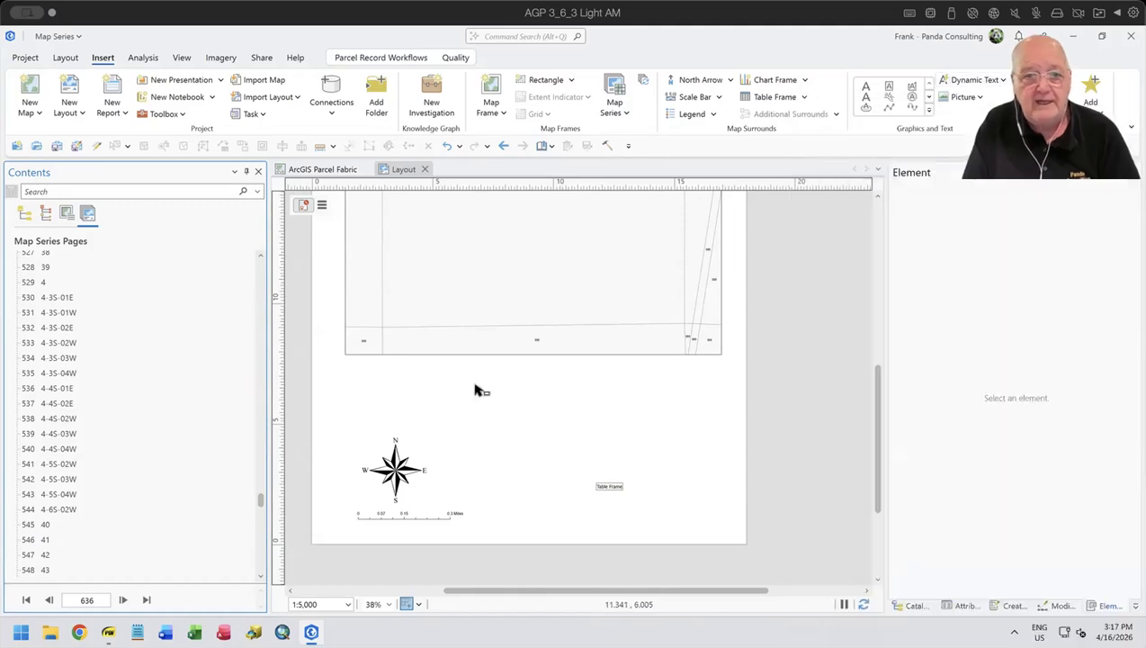
drag(591, 414, 651, 433)
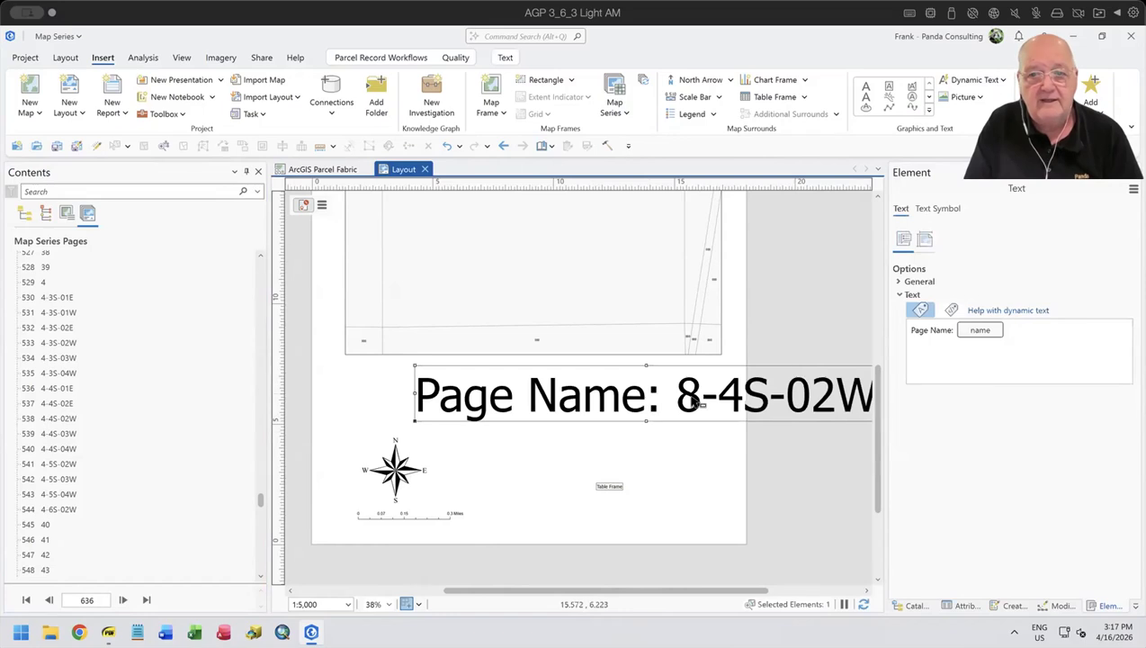
drag(694, 402, 606, 394)
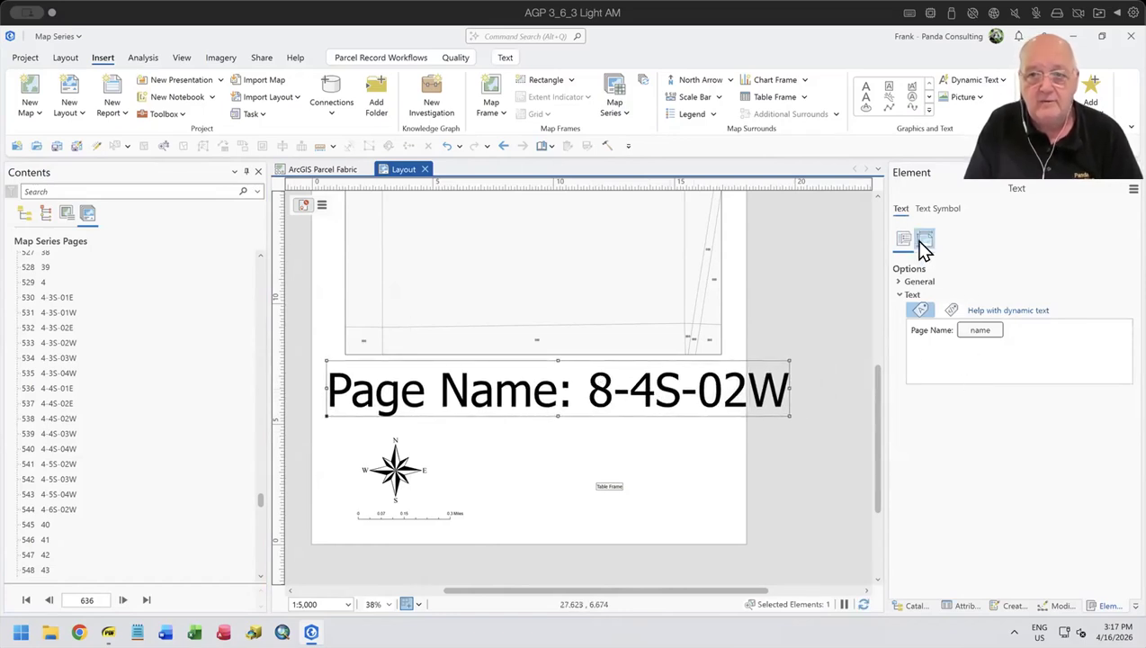
- Remove the "Page Name:" prefix from the dynamic text so only the name tag remains, and center the text beneath the map frame
click(951, 329)
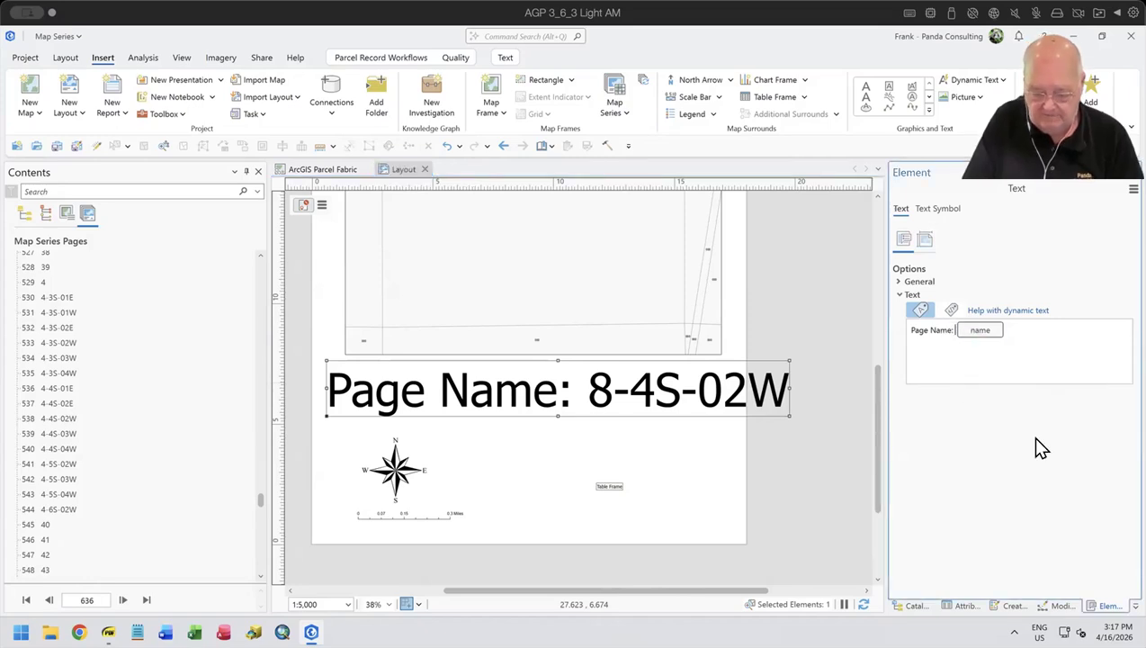
key(BackSpace)
key(BackSpace)
key(BackSpace)
key(BackSpace)
key(BackSpace)
key(BackSpace)
key(BackSpace)
key(BackSpace)
key(BackSpace)
key(BackSpace)
key(BackSpace)
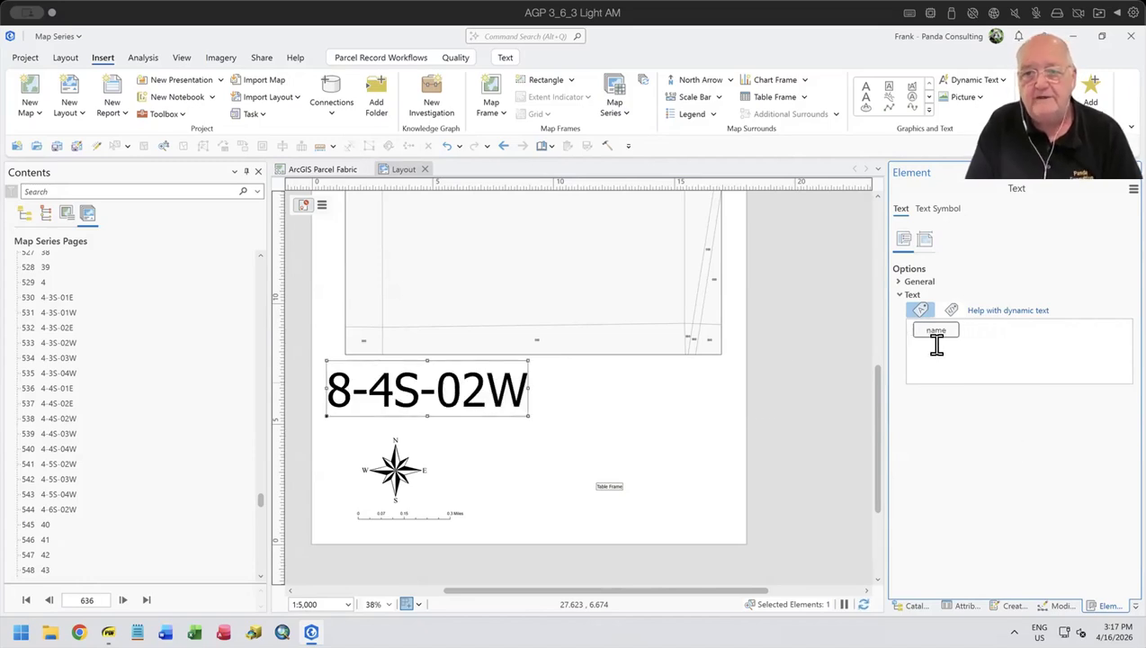
drag(457, 378, 568, 397)
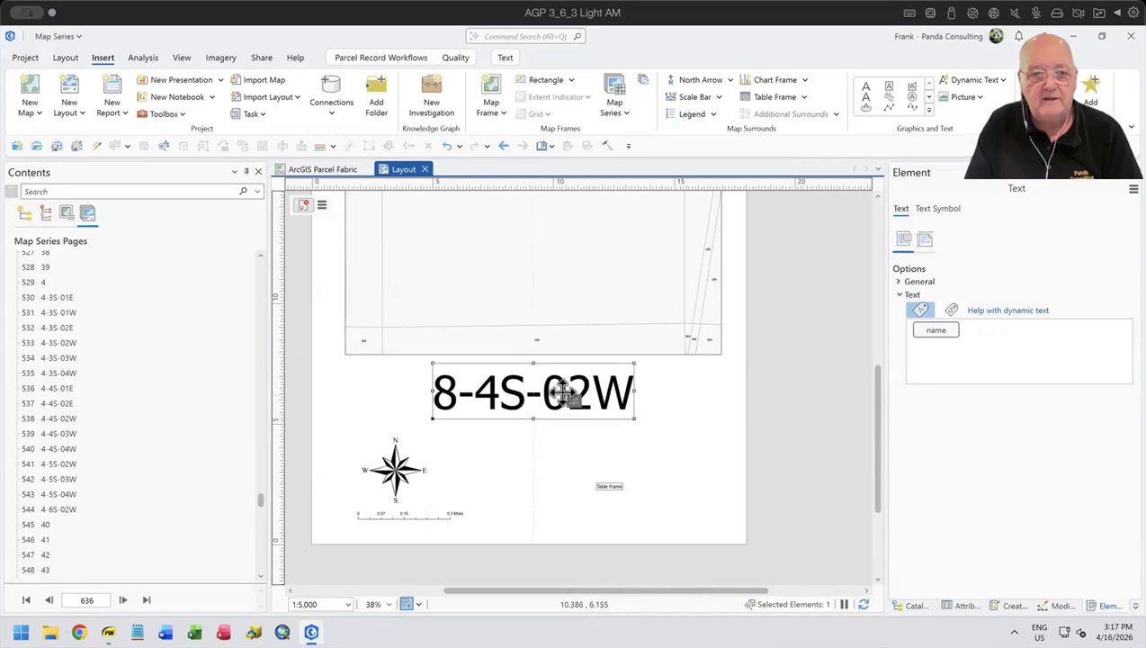
click(713, 465)
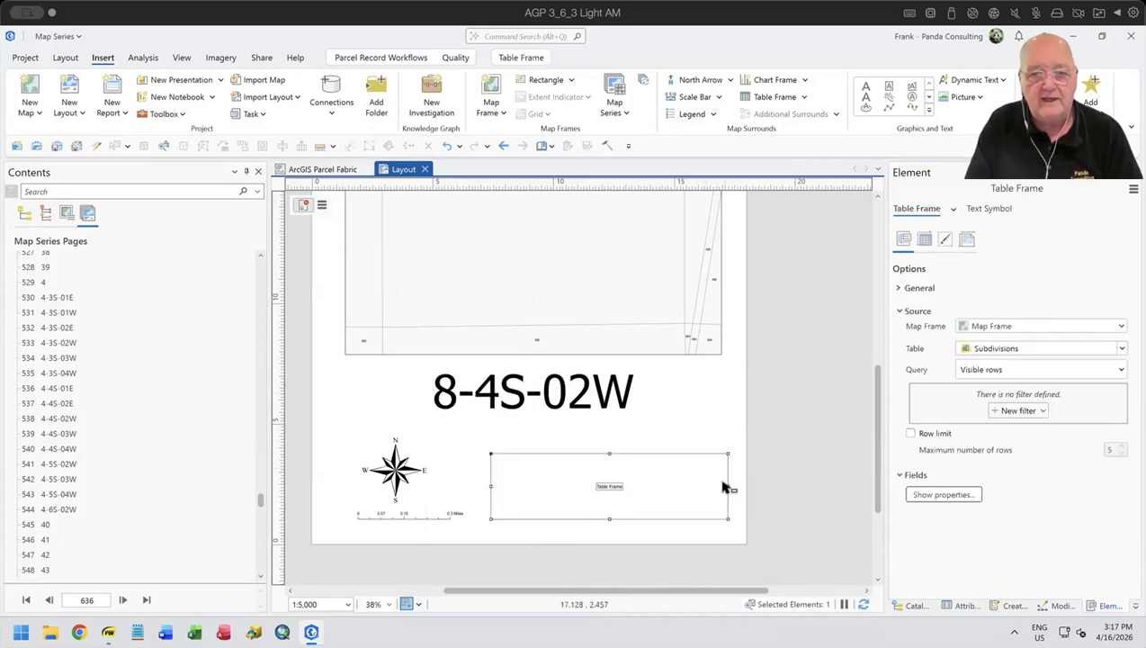
click(729, 436)
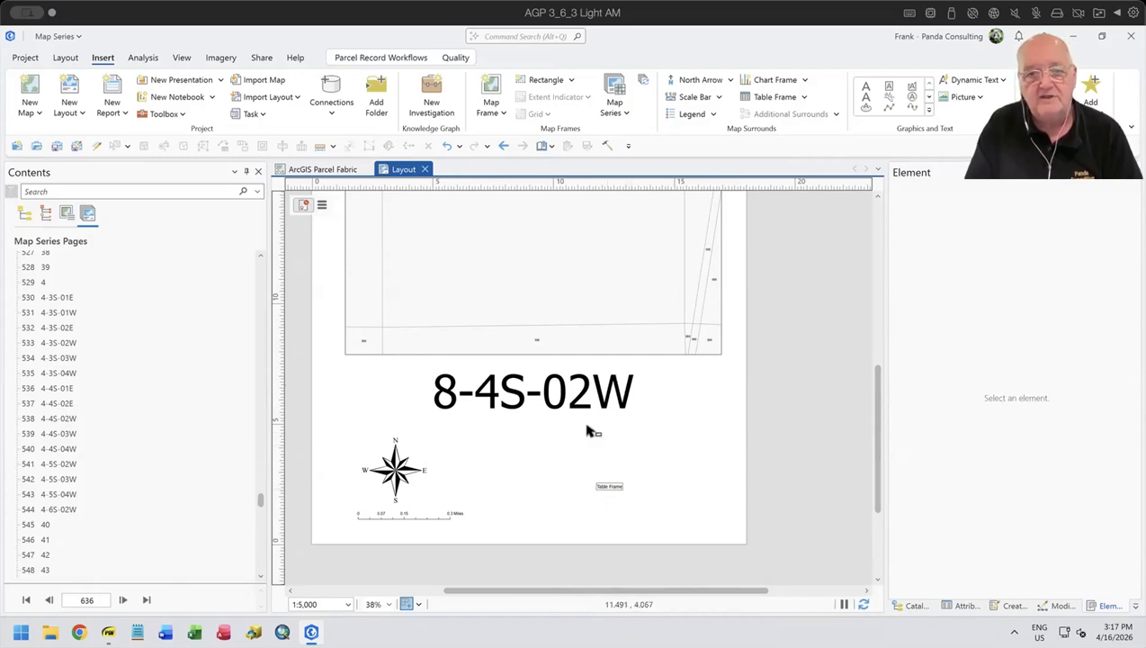
- Preview map series pages 4-3S-02W, 4-4S-02E and 41 to check the page name text
double_click(65, 342)
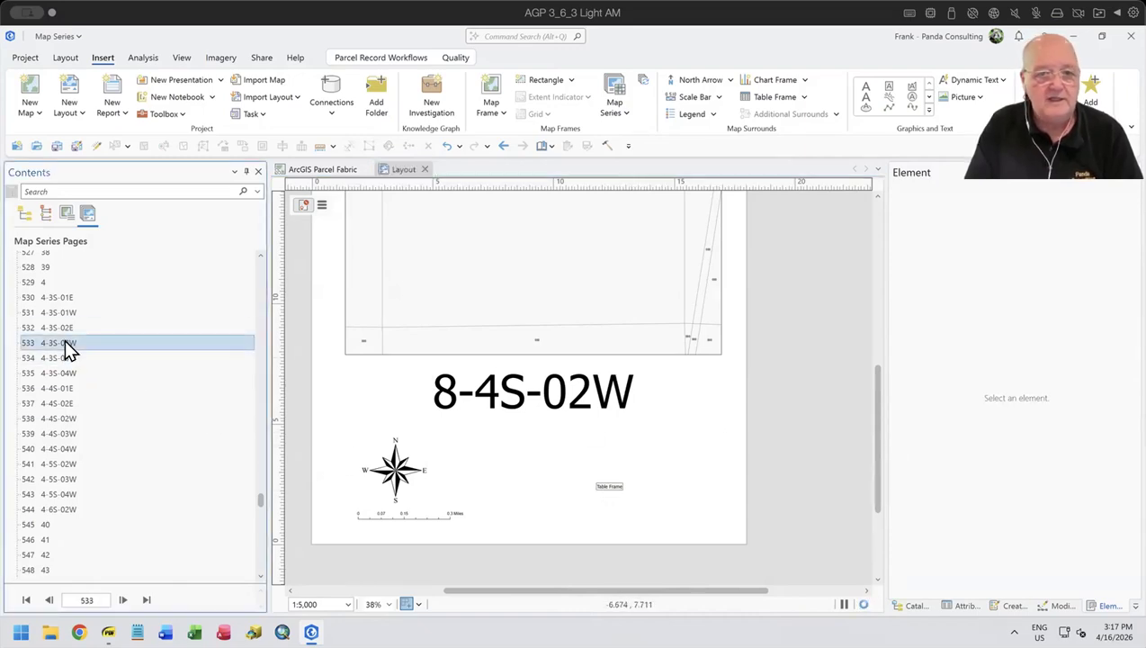
double_click(60, 404)
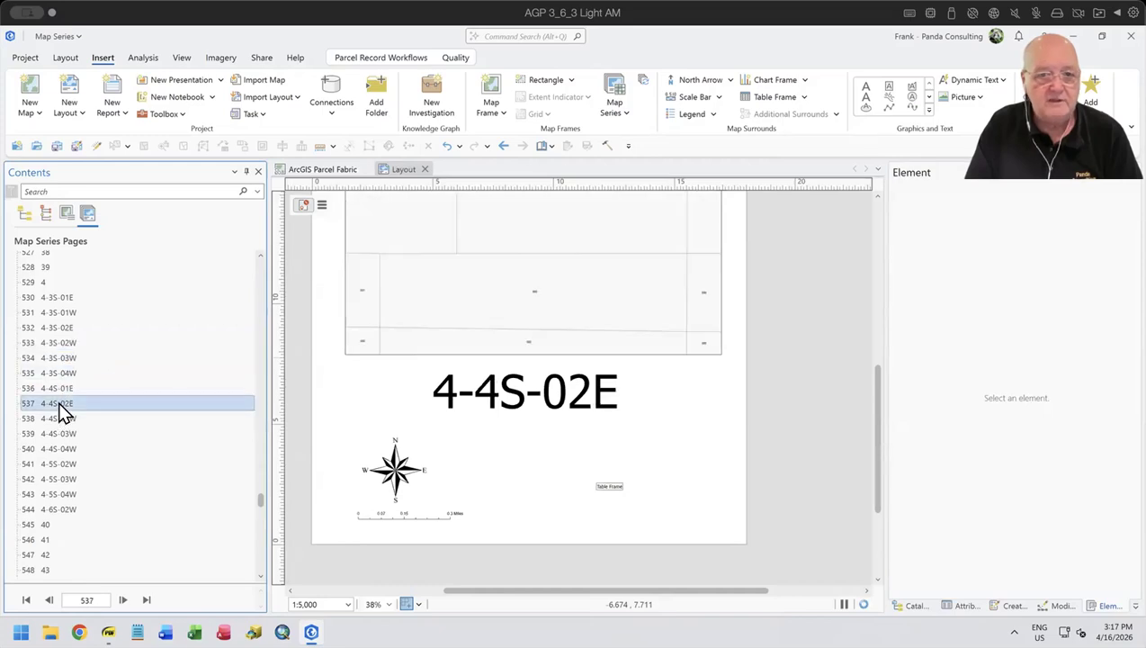
scroll(63, 411, down, 3)
double_click(50, 477)
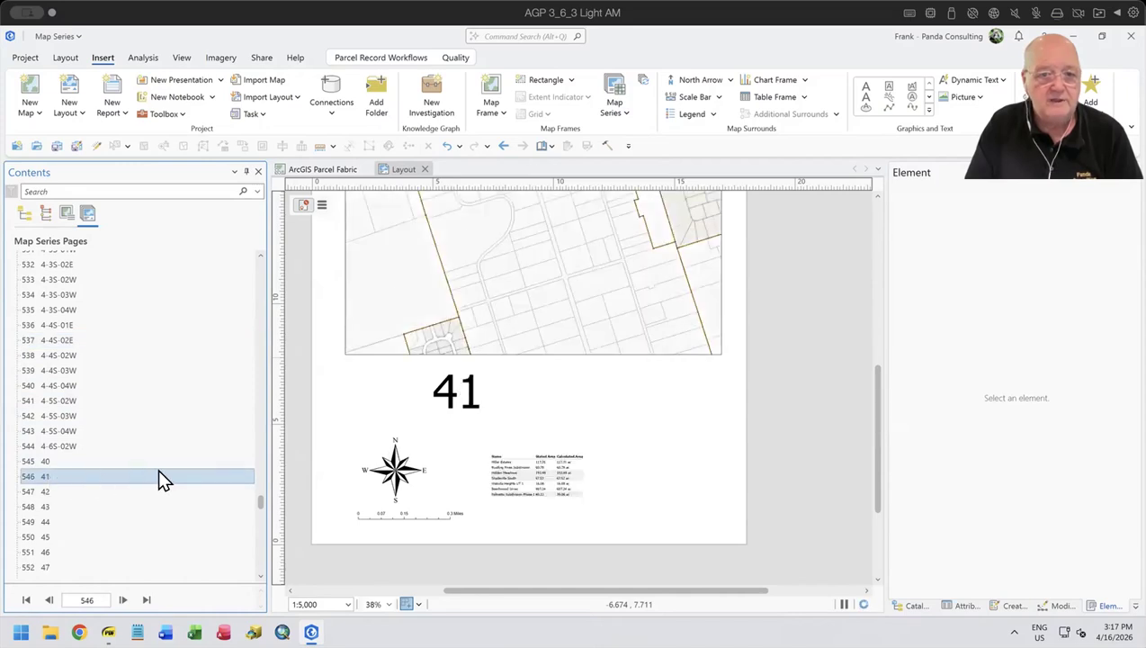
- Widen the subdivision table frame slightly and show page 5-3S-01E with the whole layout in view
click(558, 481)
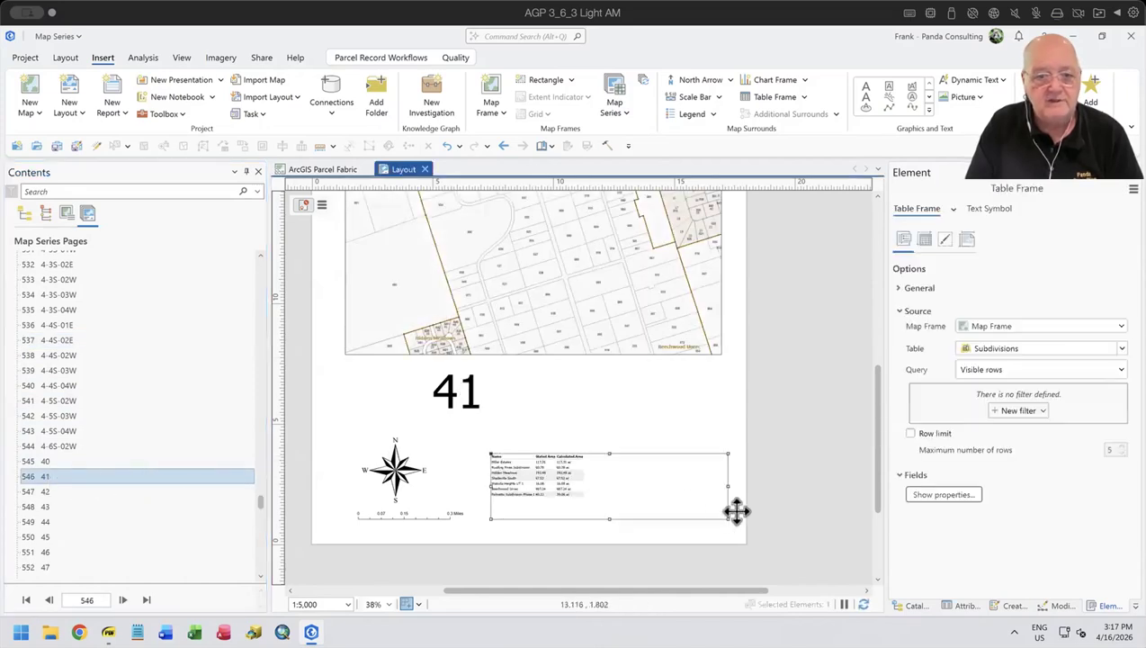
mouse_move(723, 511)
mouse_down()
mouse_move(737, 525)
mouse_move(728, 517)
mouse_up()
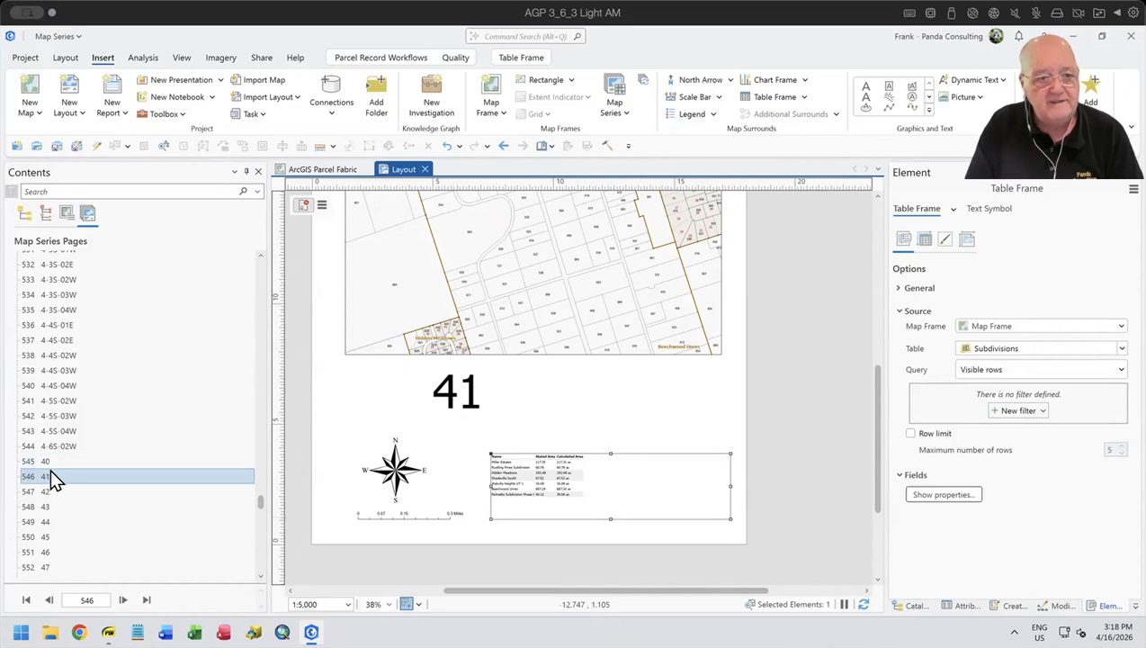
scroll(52, 471, down, 3)
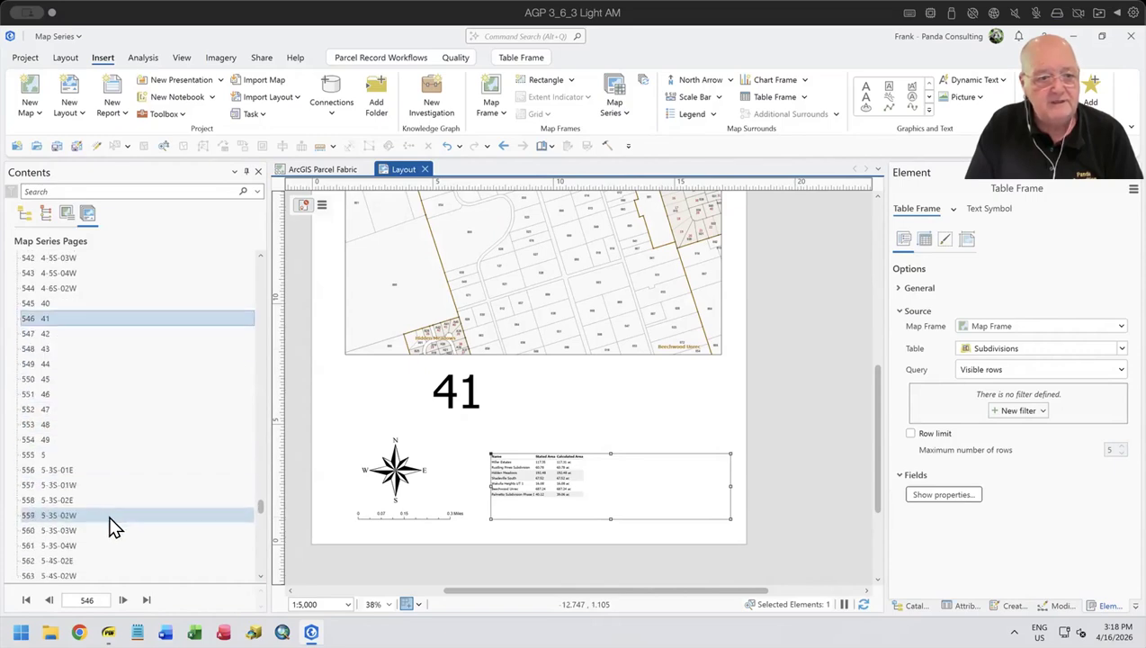
double_click(50, 472)
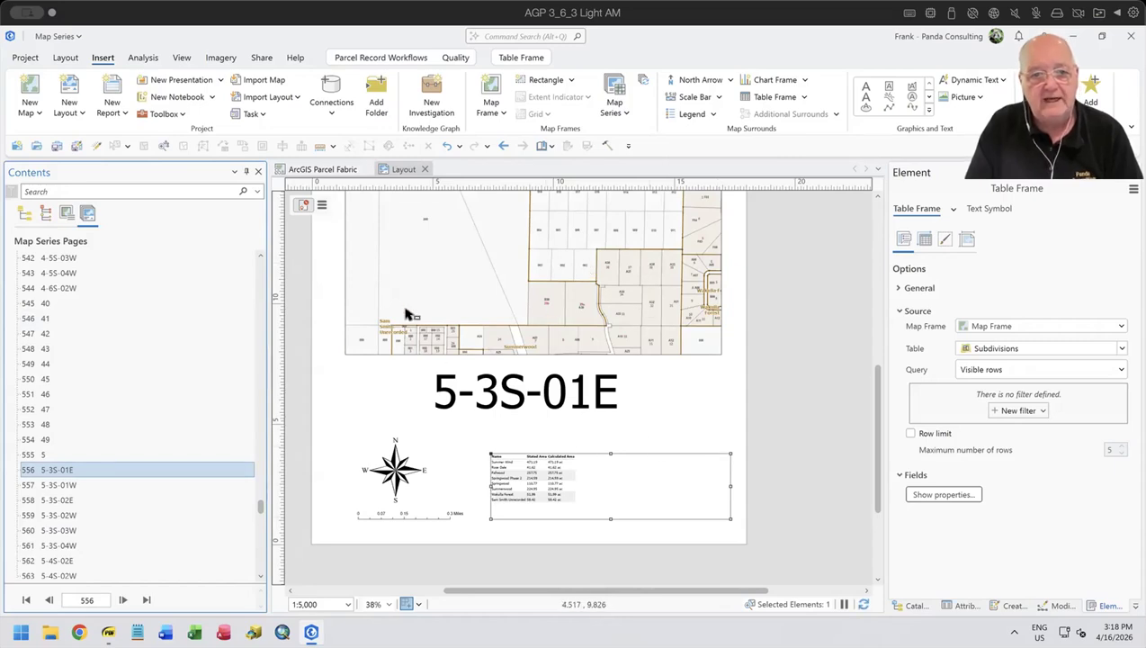
scroll(636, 415, down, 2)
drag(627, 433, 624, 476)
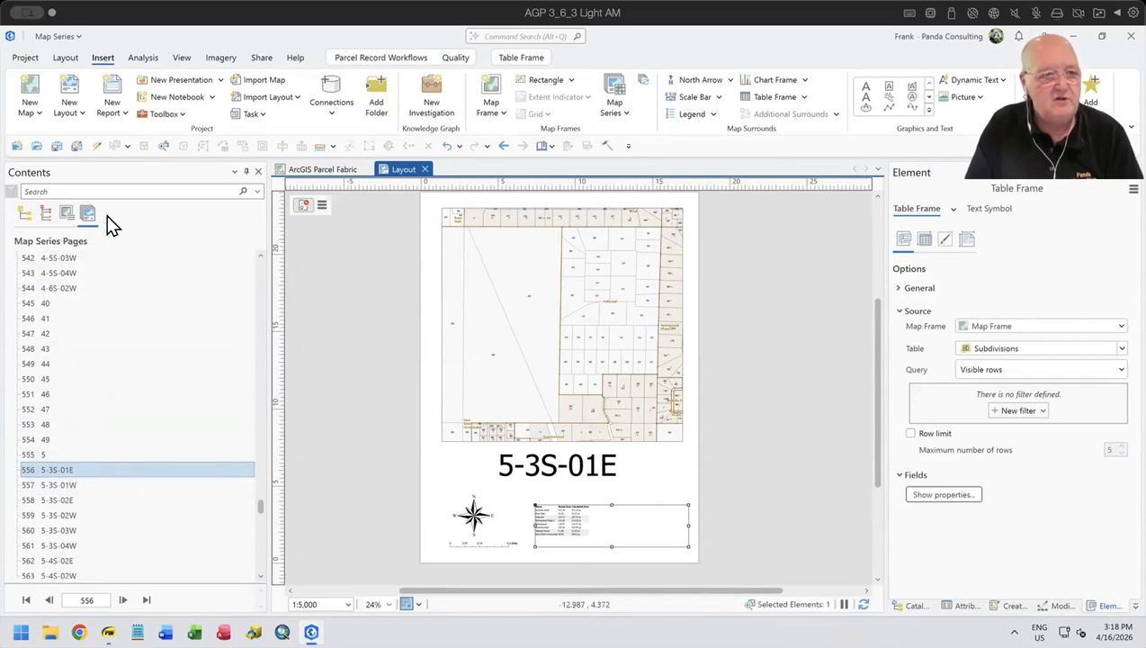
- Turn on the Section Layers group in the map frame with its Section_Lines sublayer switched off
click(26, 214)
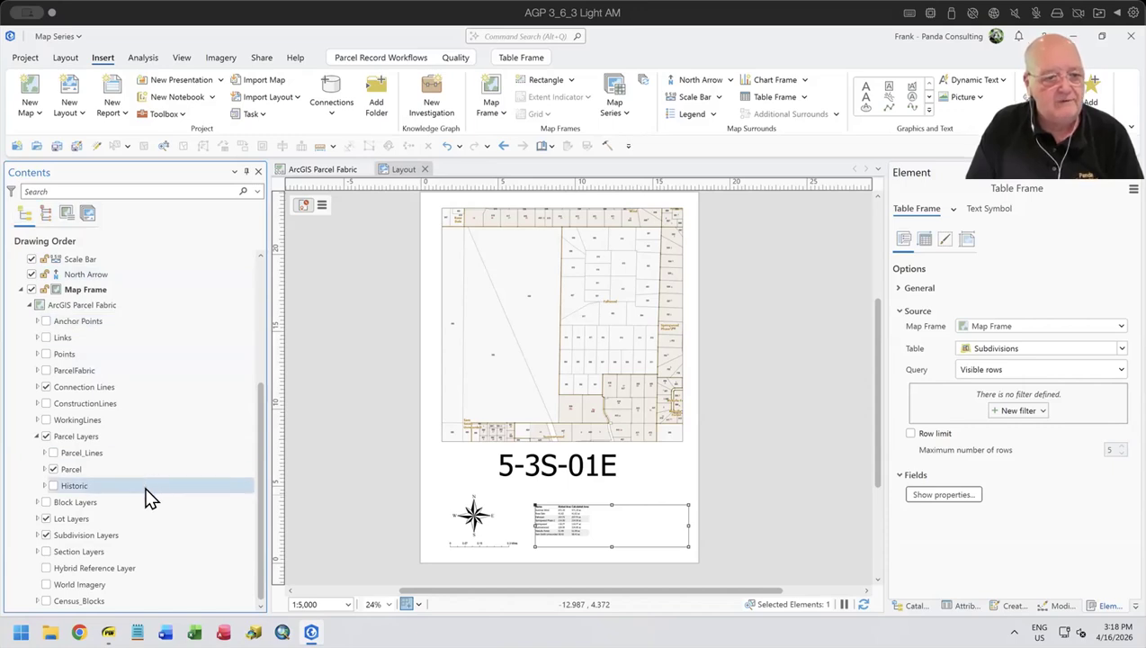
click(36, 550)
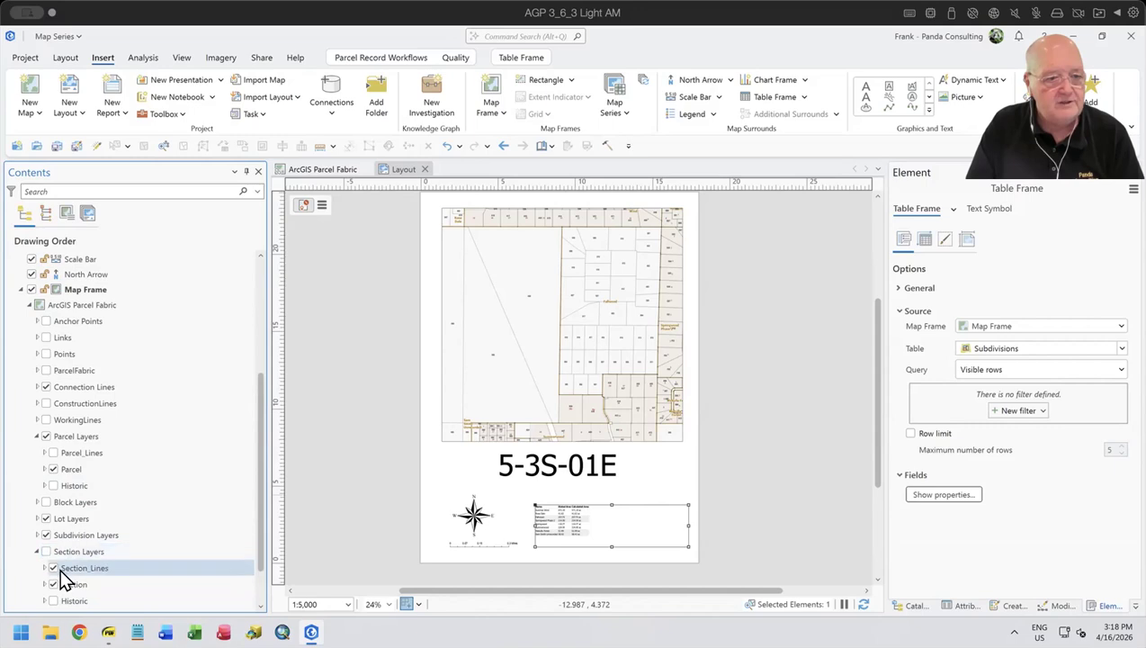
ctrl+click(53, 567)
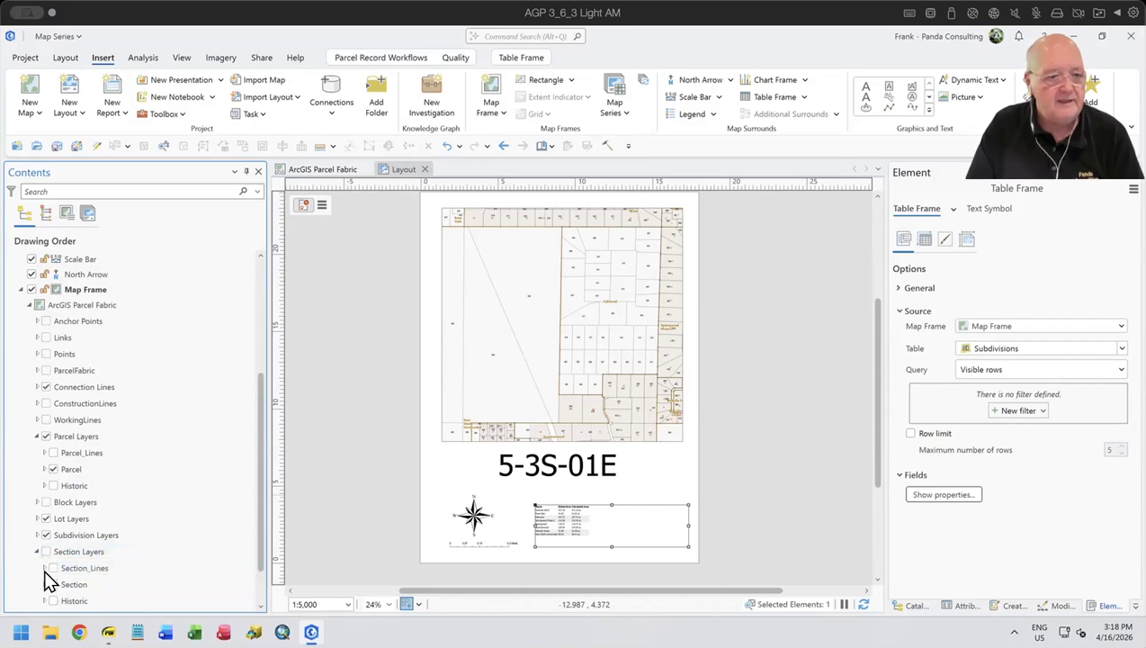
click(46, 551)
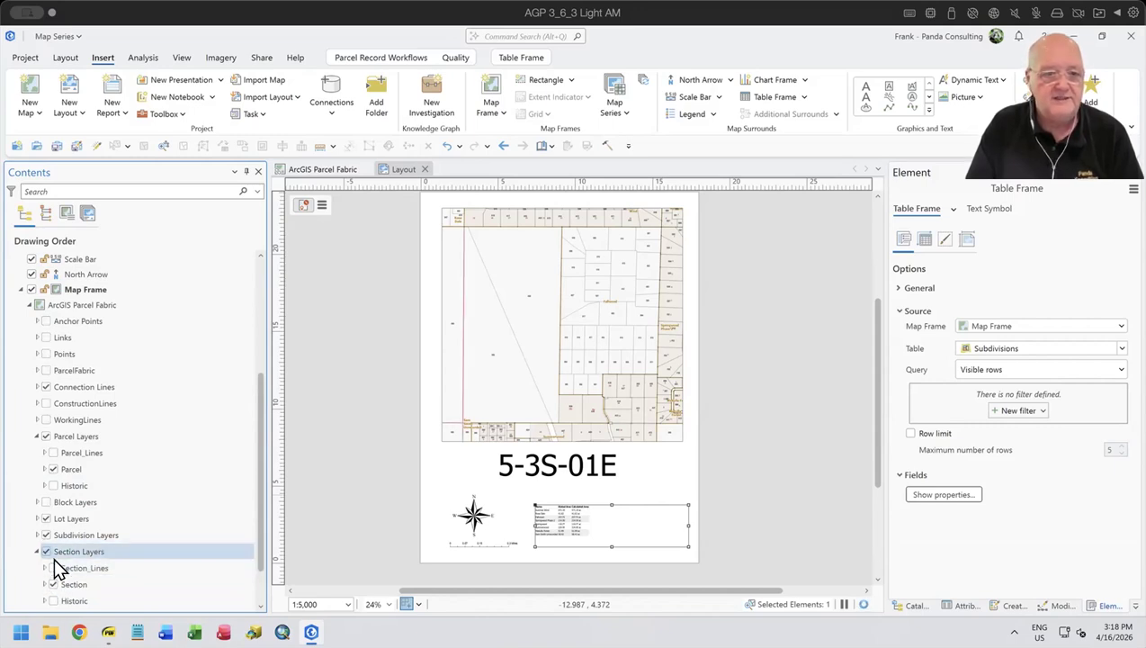
- Set the outline width of the Section Polygon symbol to 11 pt
click(43, 584)
scroll(106, 579, down, 2)
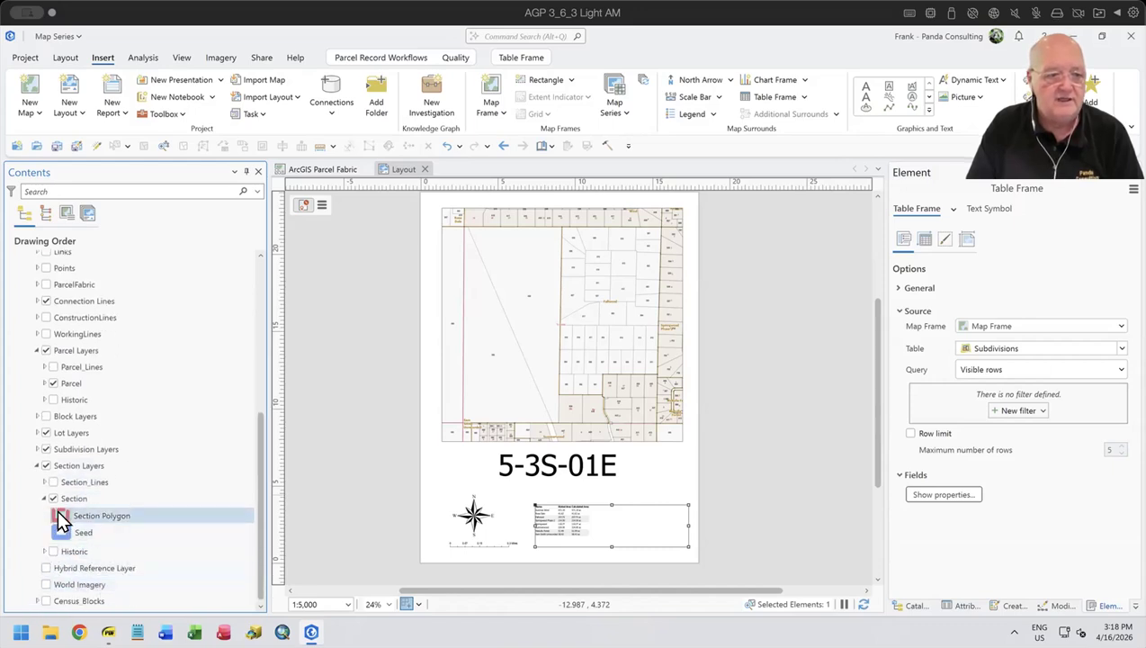
click(61, 519)
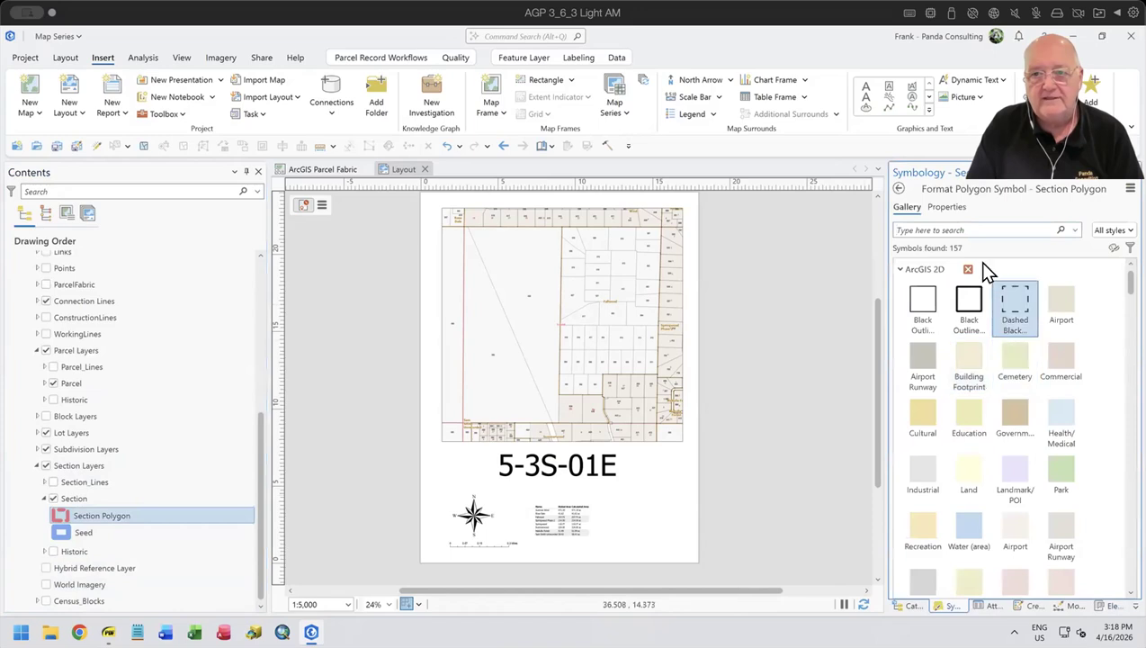
click(946, 207)
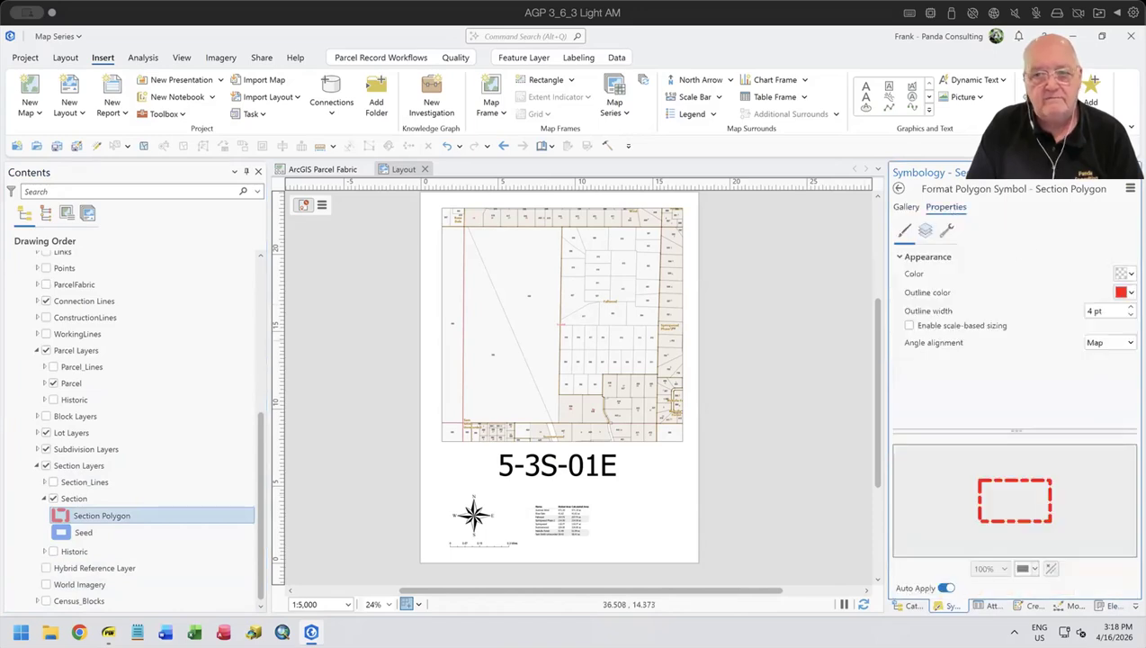
double_click(1131, 307)
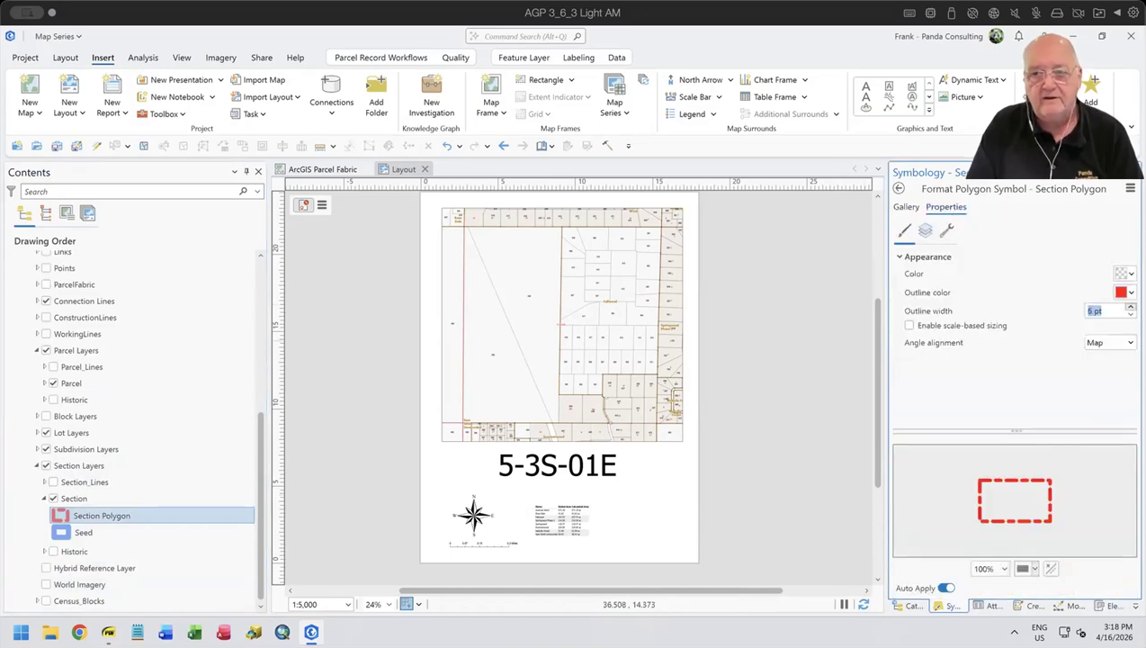
click(1130, 306)
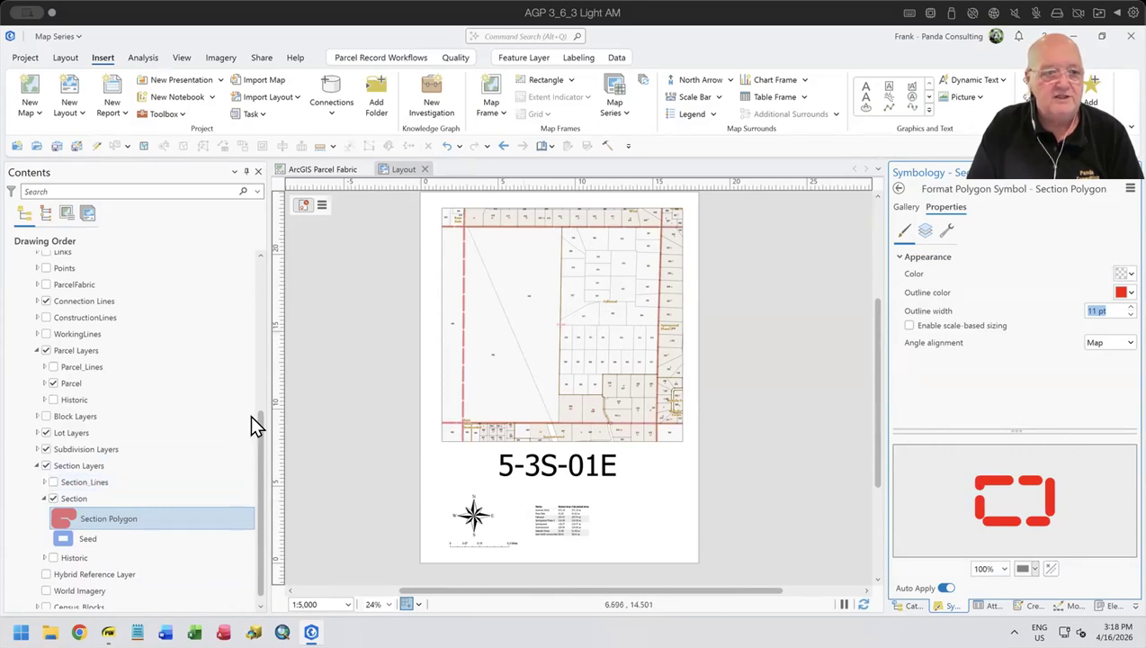
- Toggle the Section layer's labels off and back on
click(86, 498)
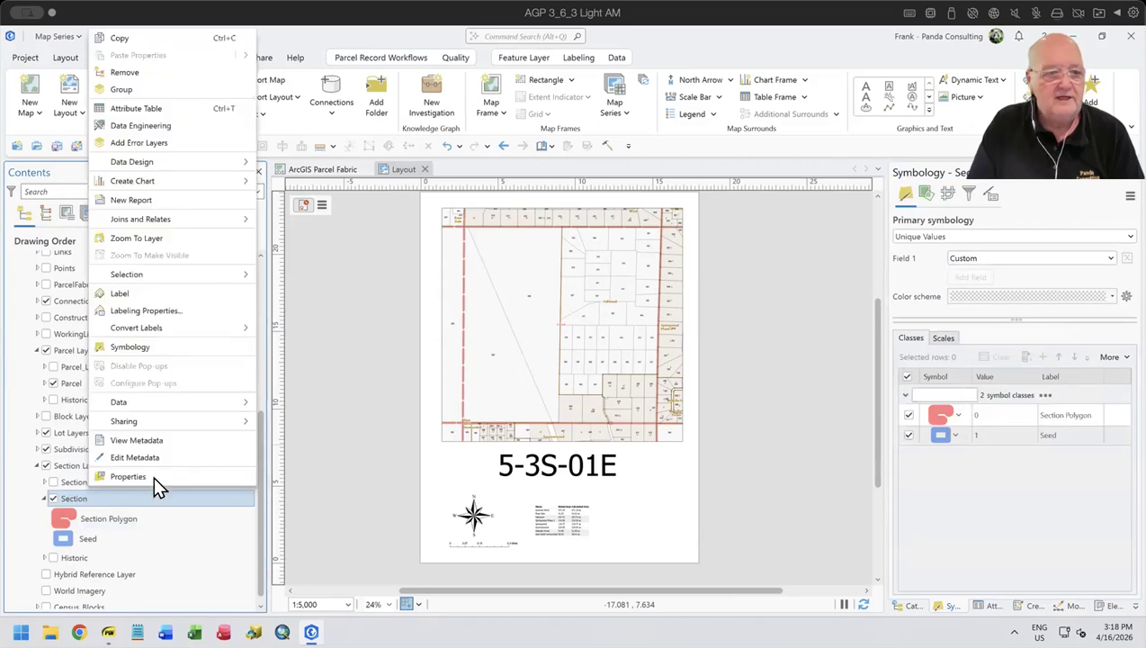
click(132, 286)
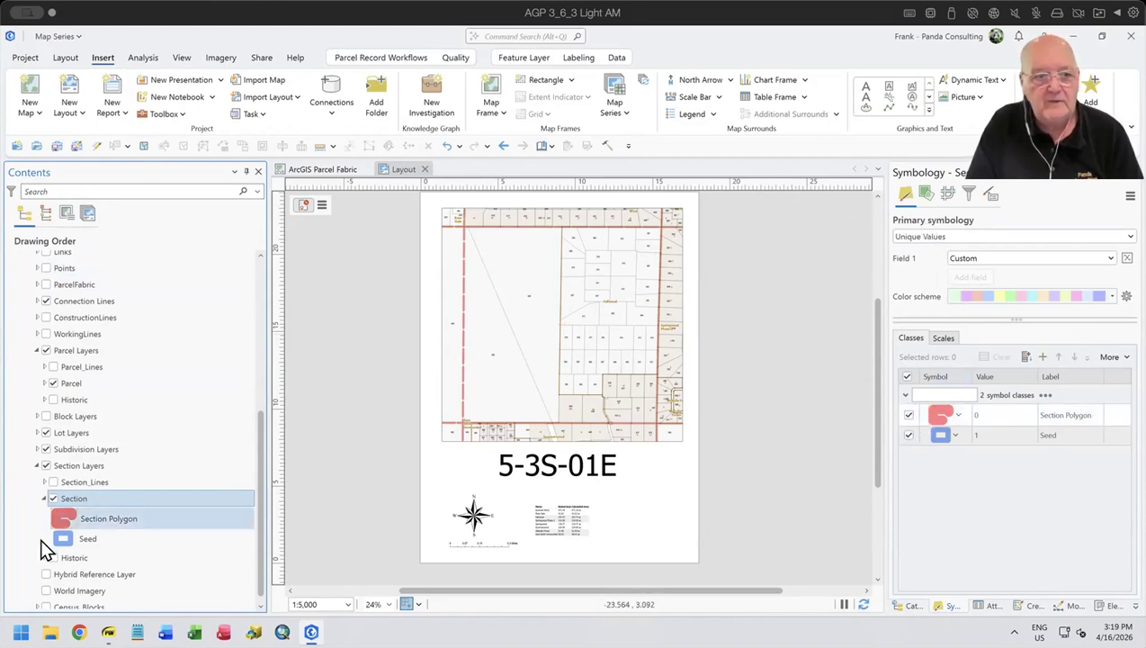
right_click(72, 496)
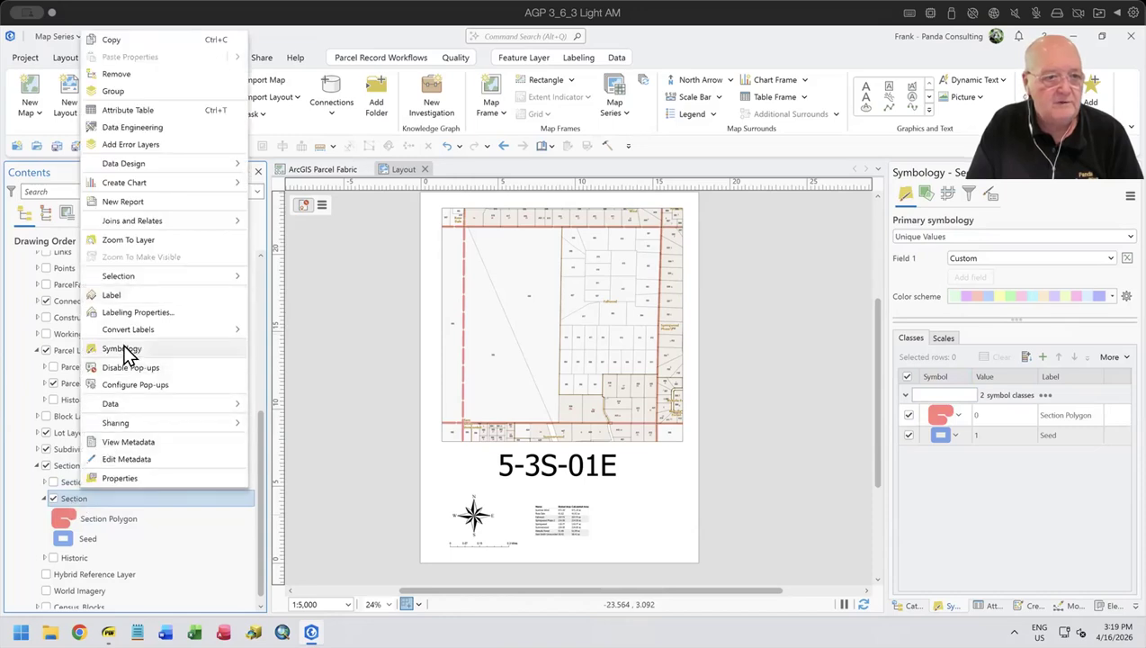
click(128, 297)
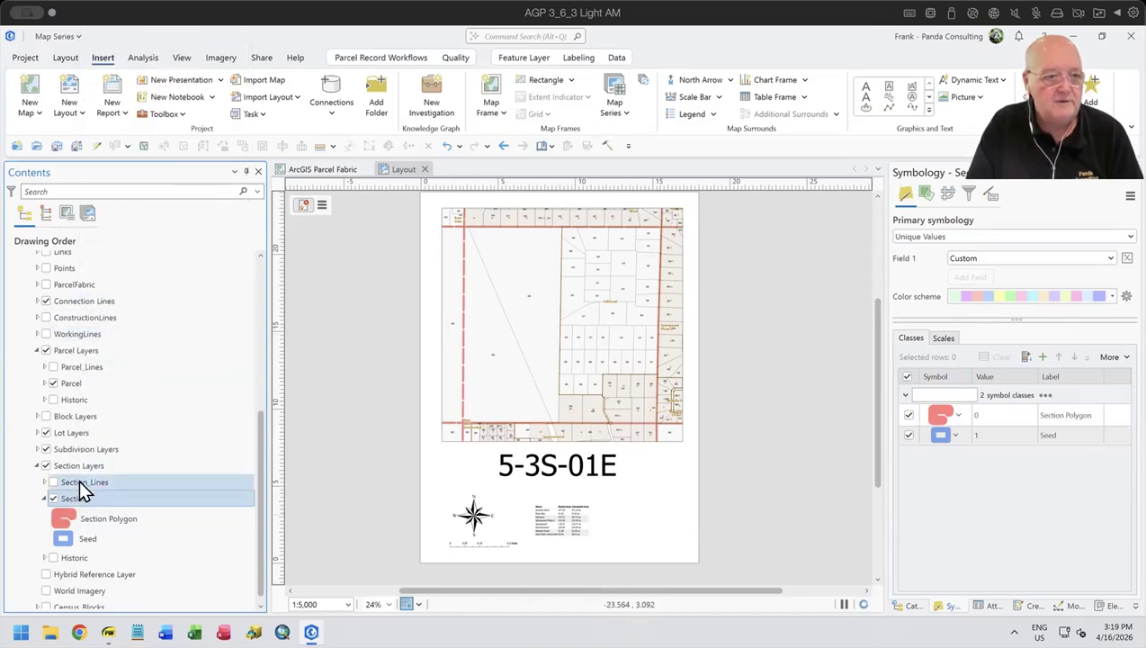
- Set the Section layer's label text size to 24 pt
right_click(82, 499)
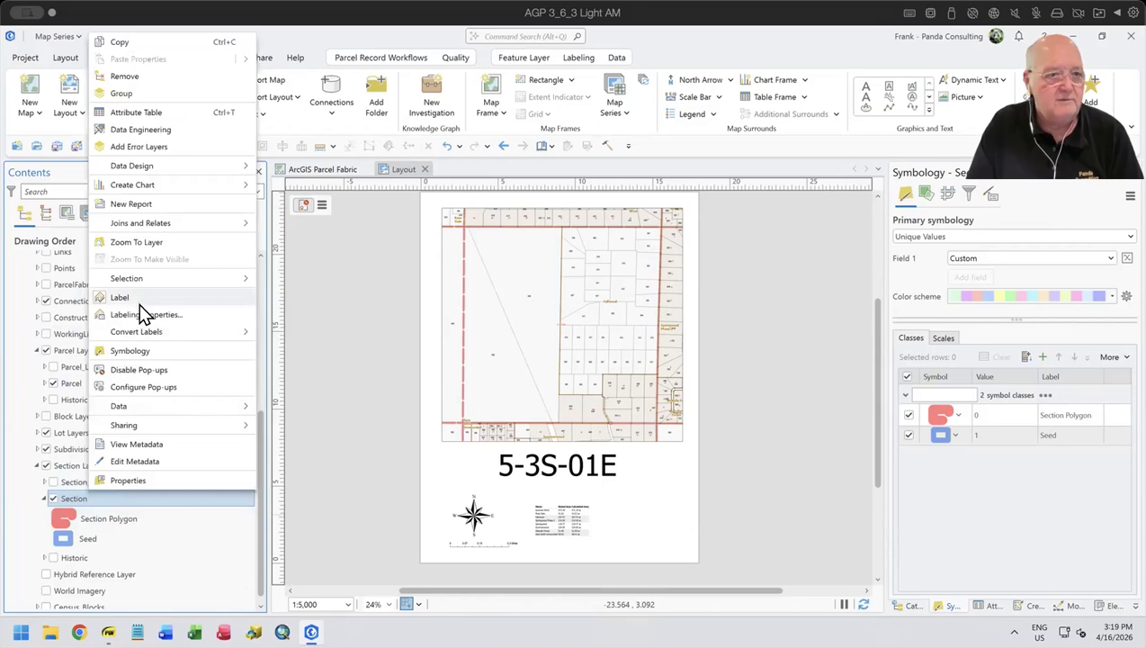
click(142, 314)
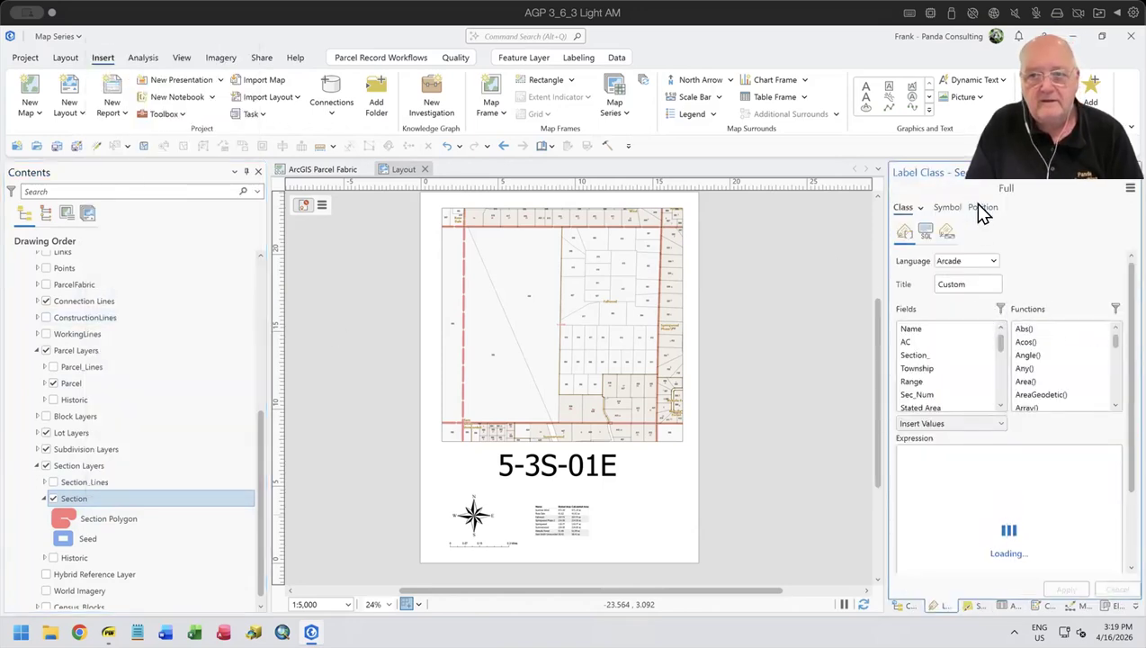
click(947, 207)
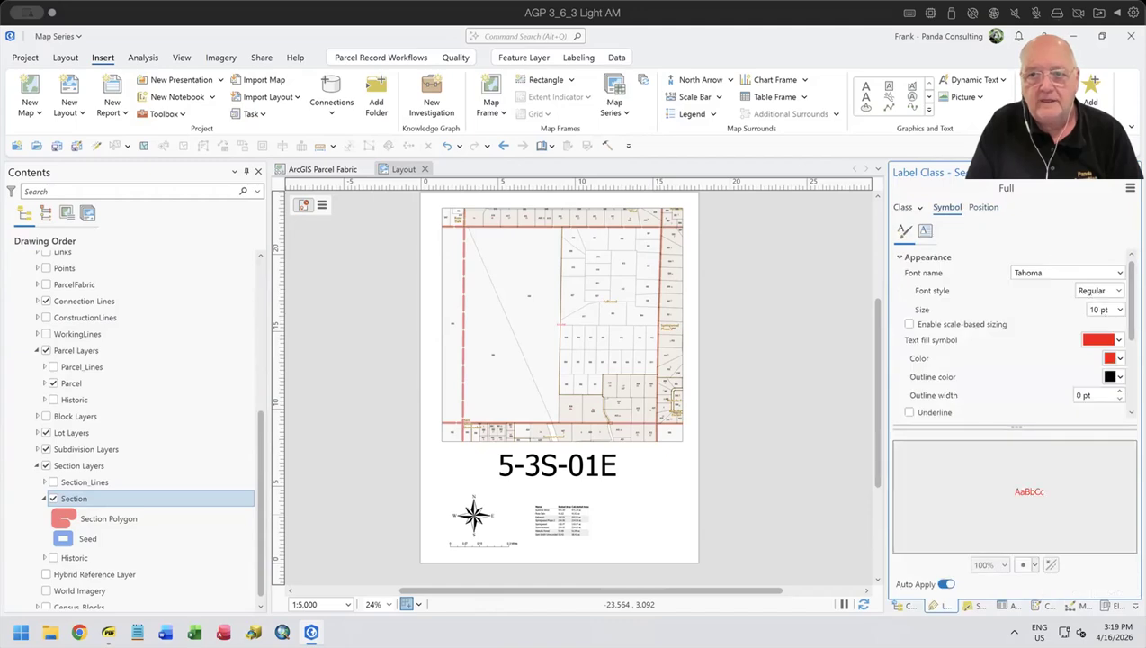
click(1119, 309)
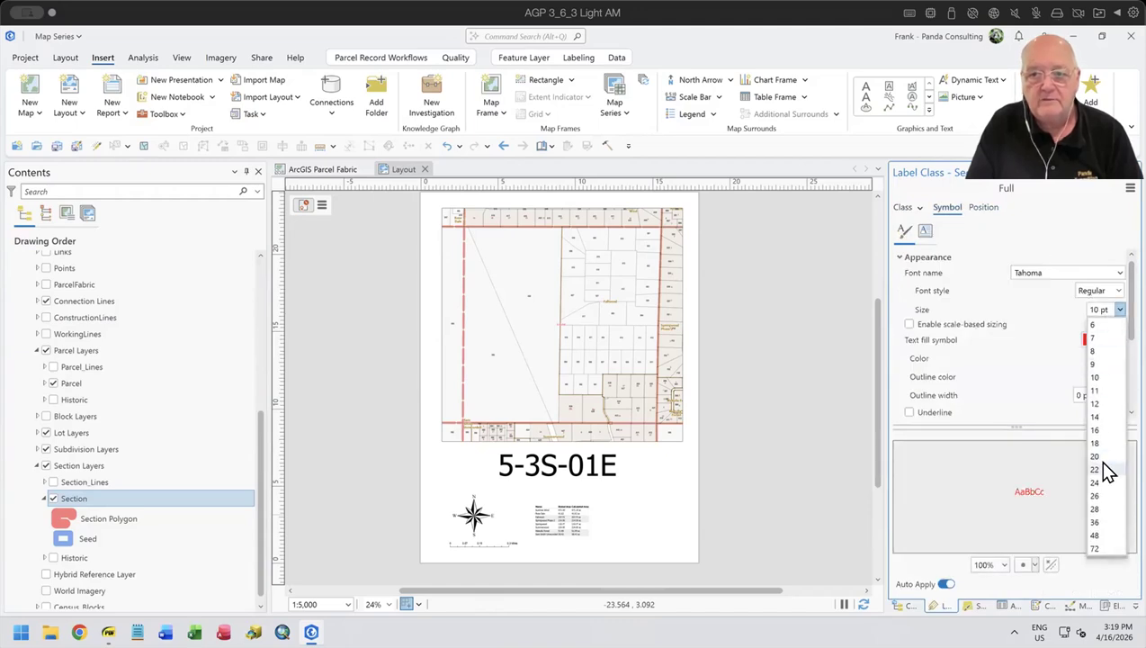
click(1097, 483)
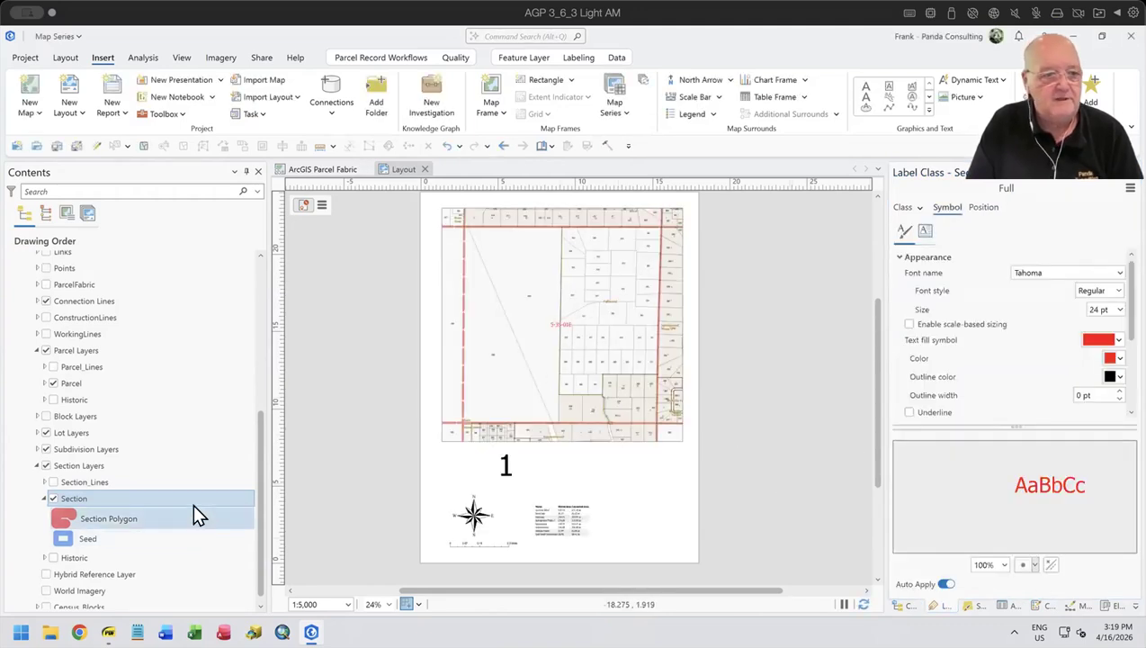
- Browse the spatial map series pages, displaying sections 10-3S-02E and 31-2S-02E
click(87, 213)
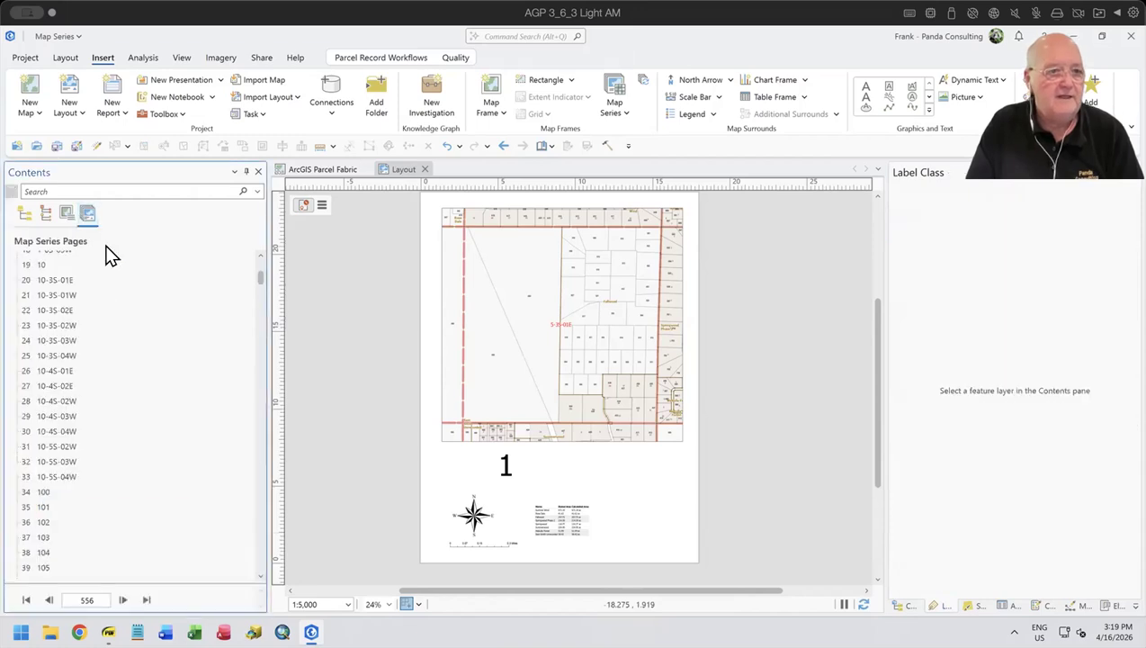
double_click(50, 310)
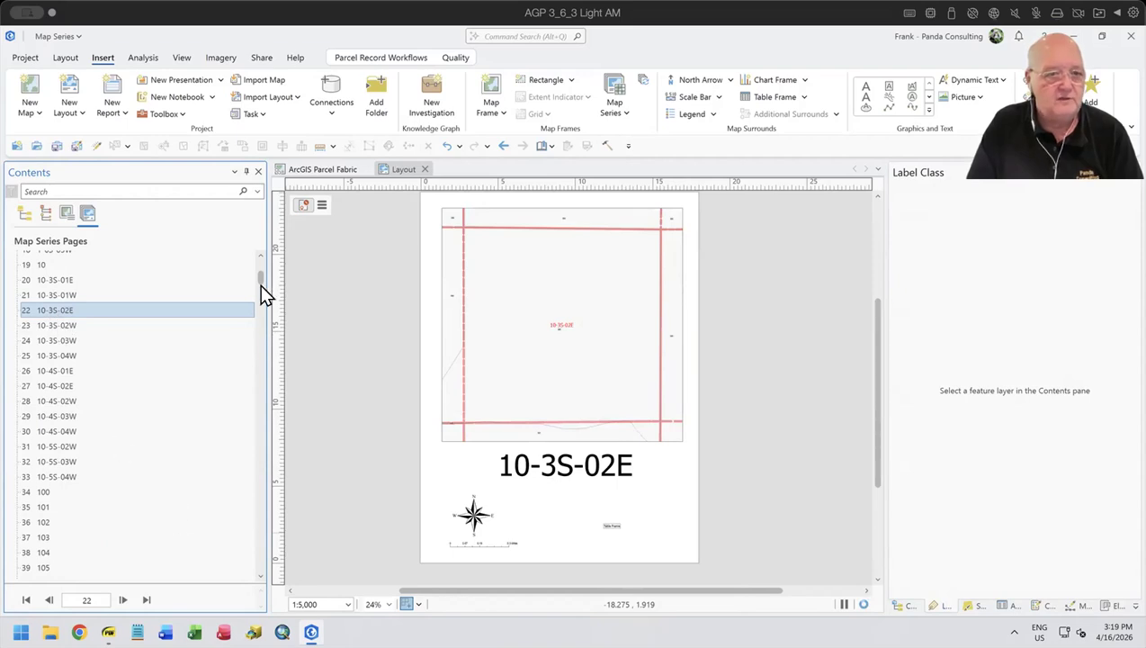
drag(261, 286, 258, 449)
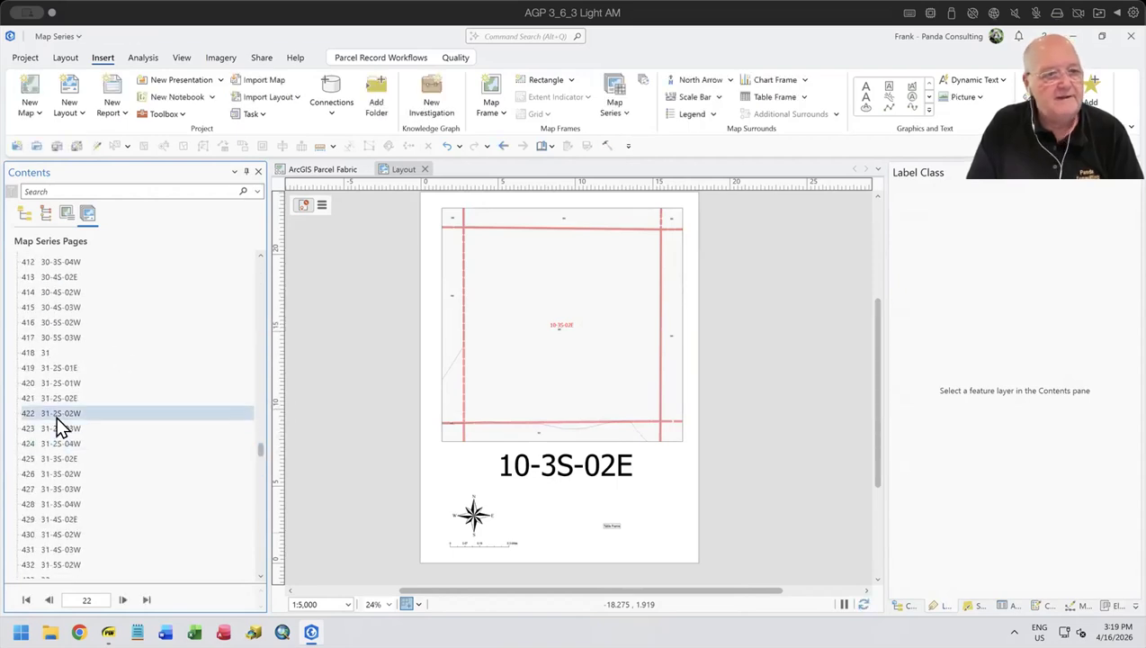
click(54, 399)
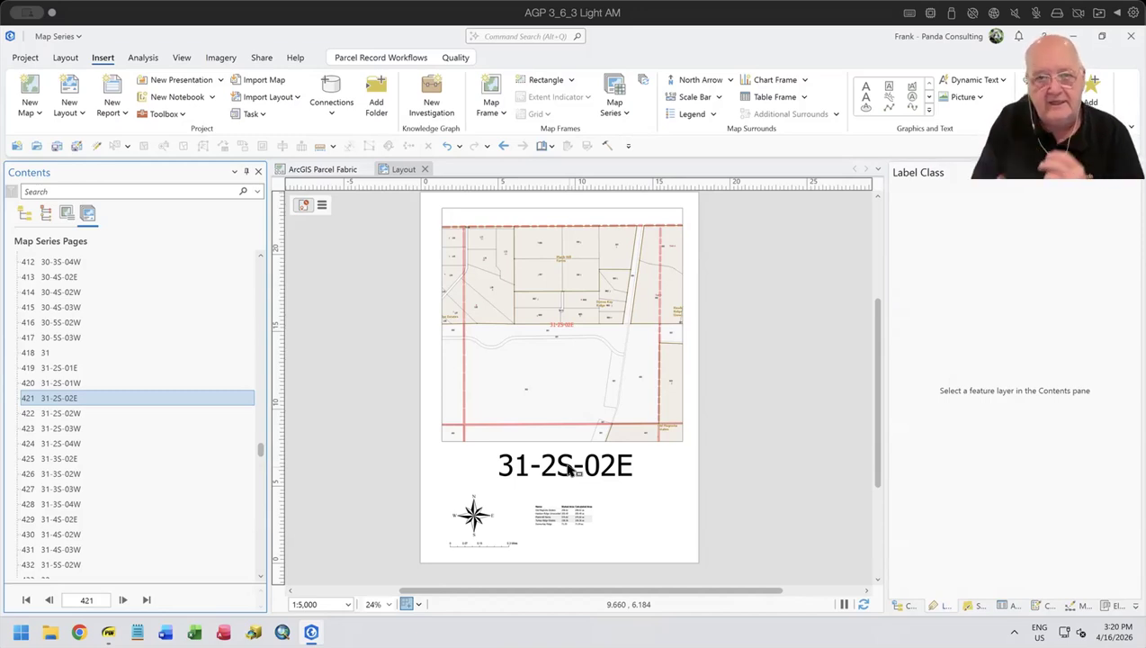
- Replace the spatial map series with a bookmark map series for Map Frame, keeping all listed bookmarks and starting at page 1
click(616, 112)
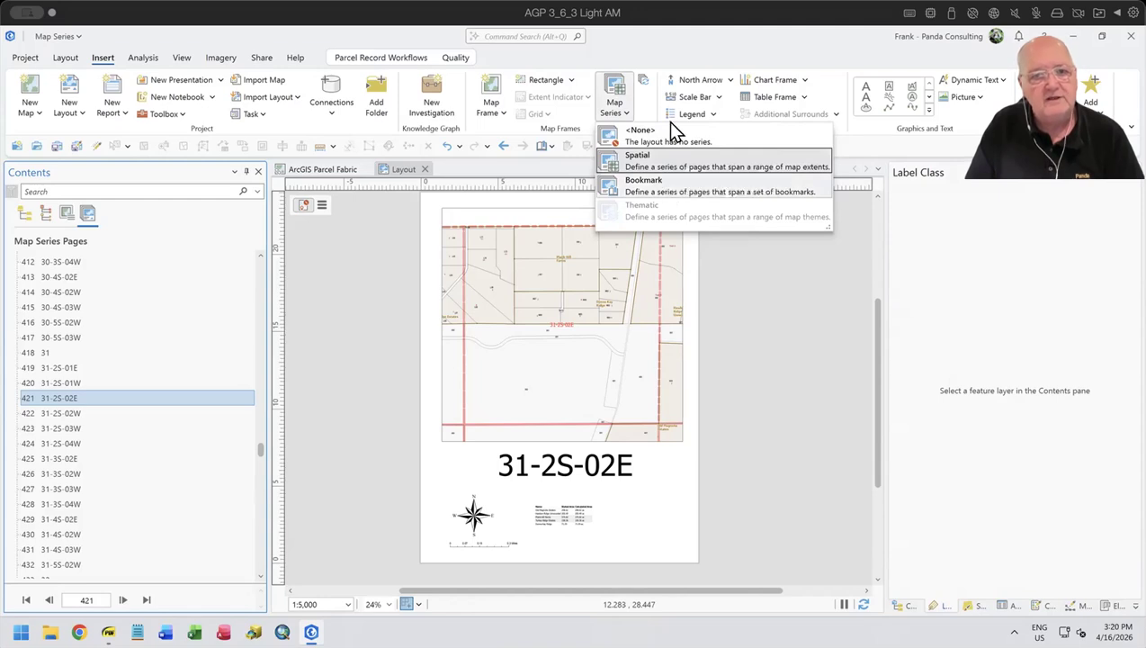
click(707, 35)
click(552, 147)
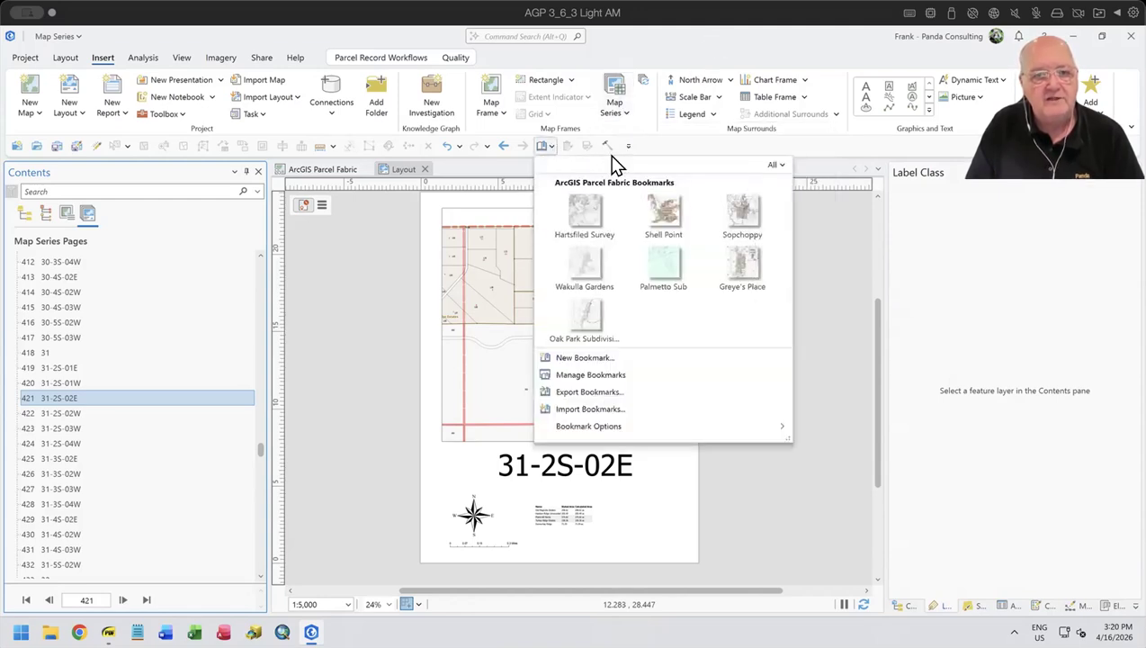
click(488, 165)
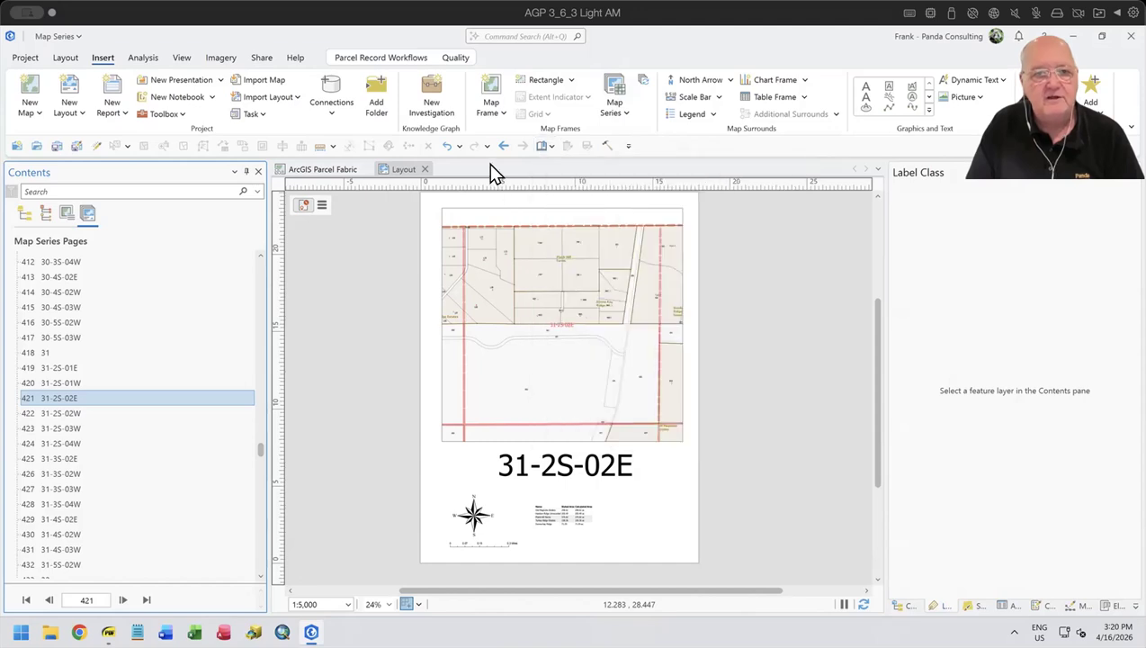
click(615, 113)
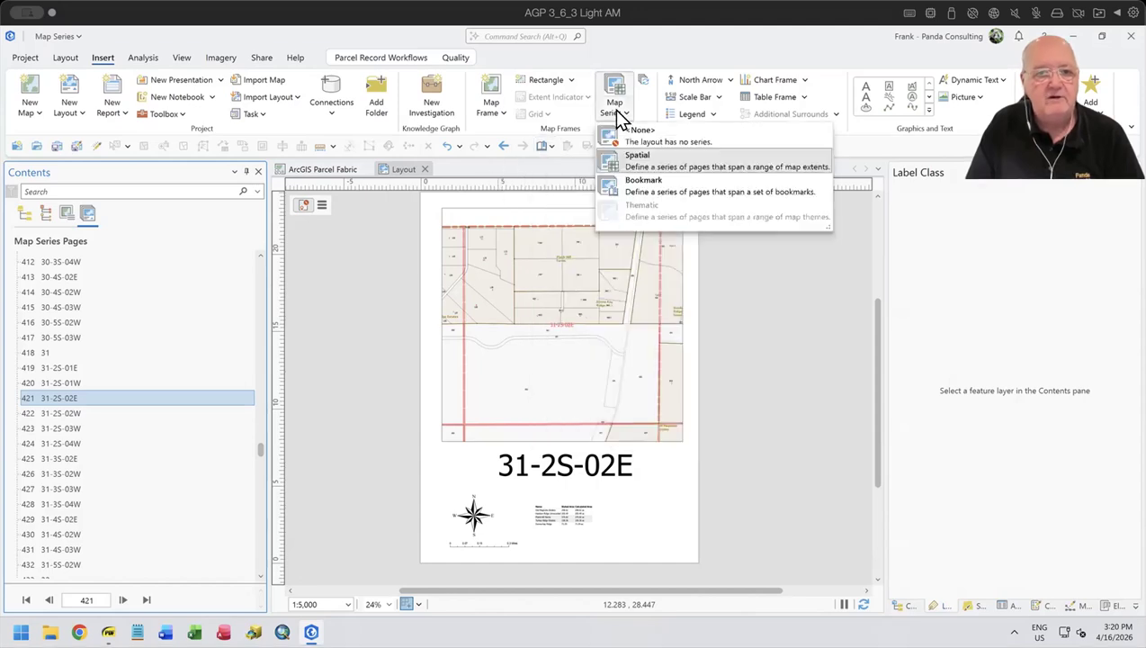
click(669, 187)
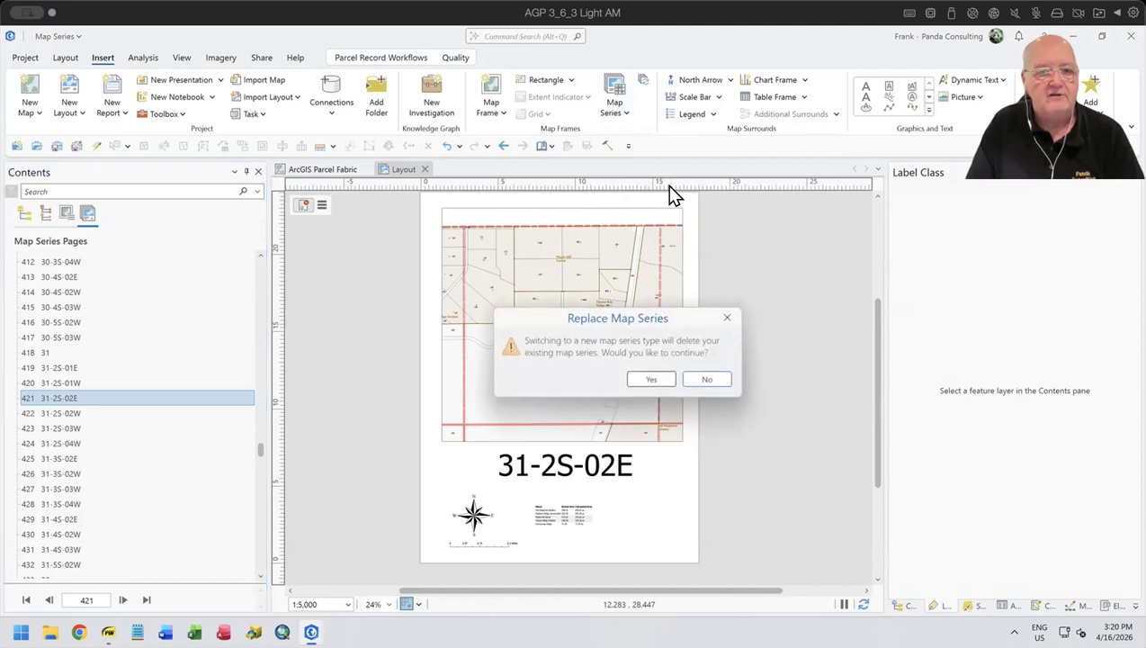
click(655, 380)
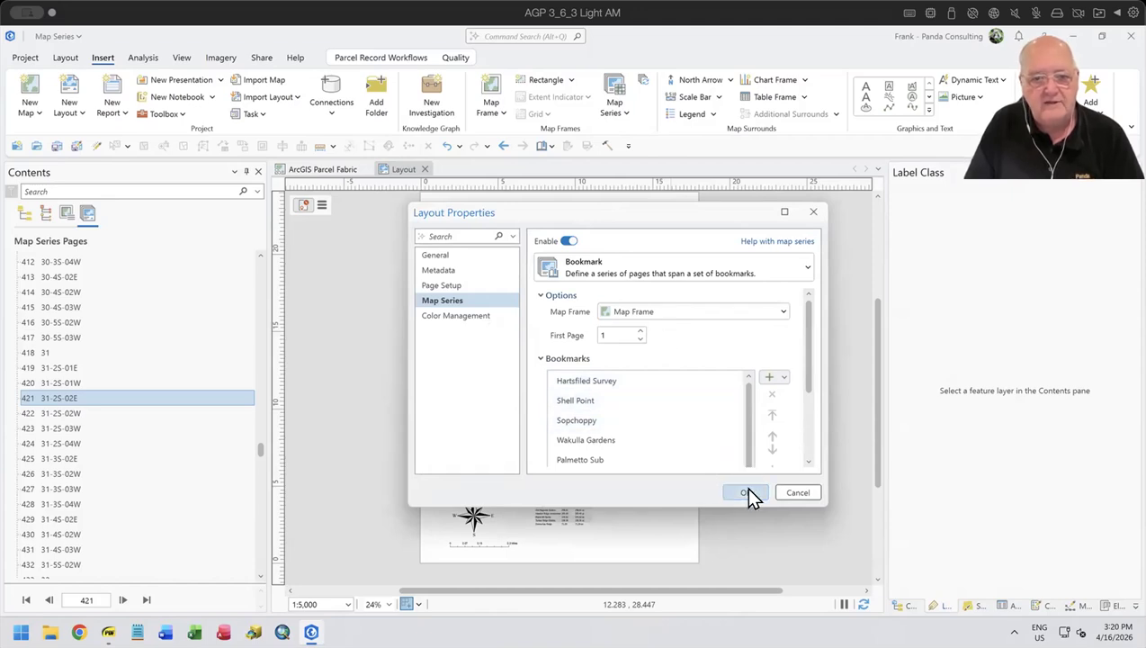
click(588, 401)
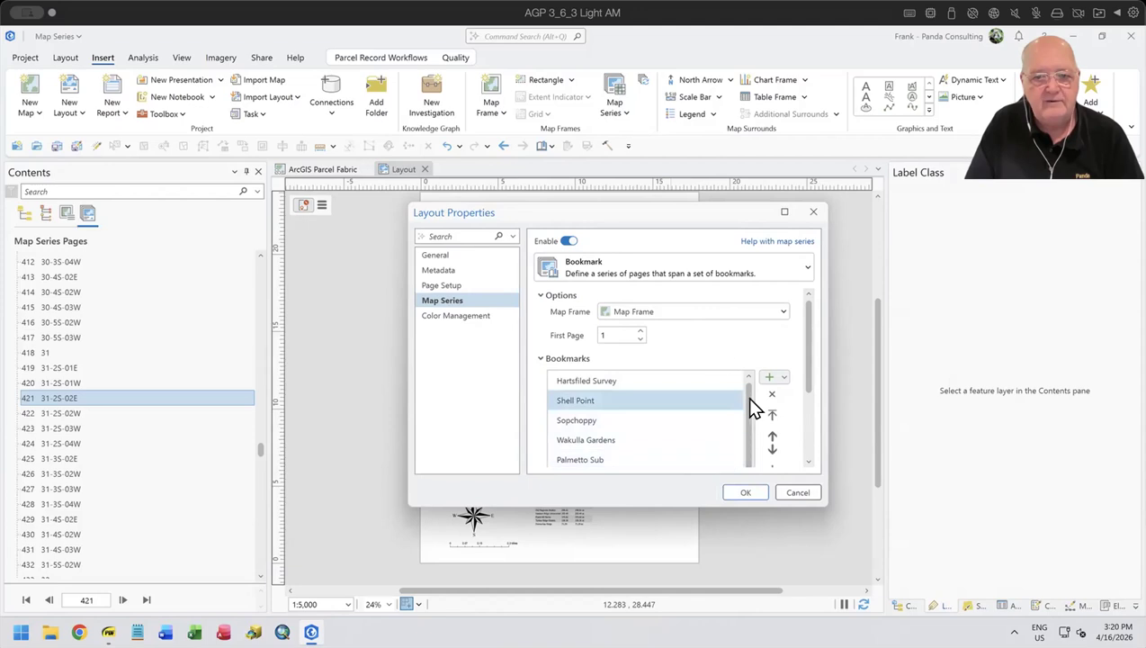
click(745, 494)
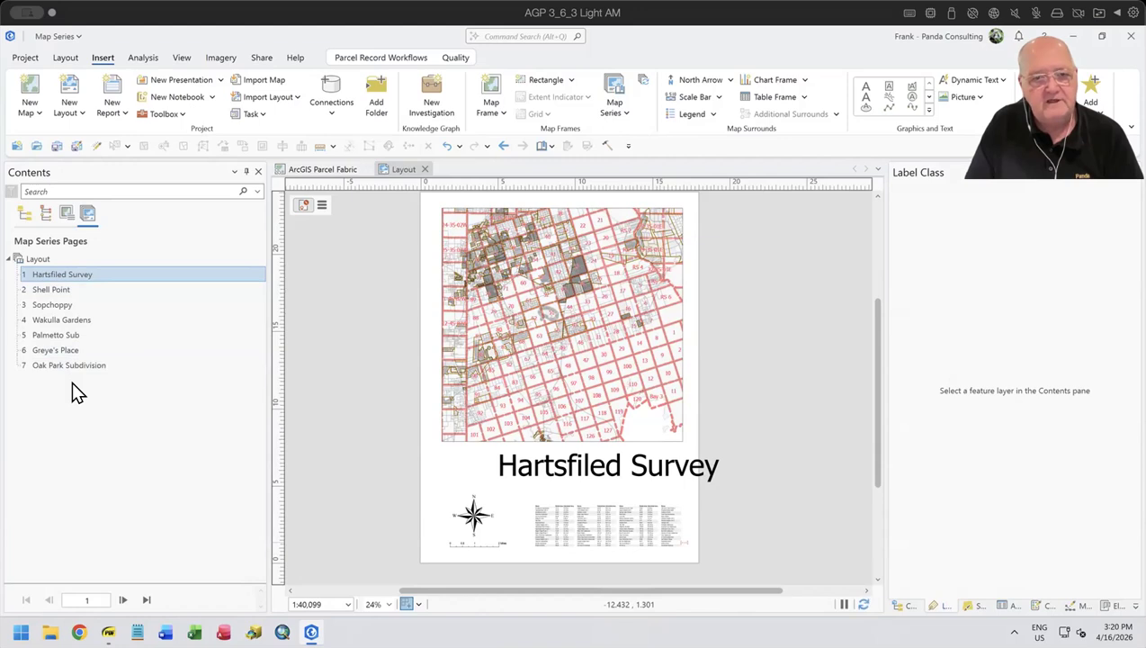
- Move the page-name text on the Hartsfiled Survey page so it fits within the sheet below the map frame
click(617, 474)
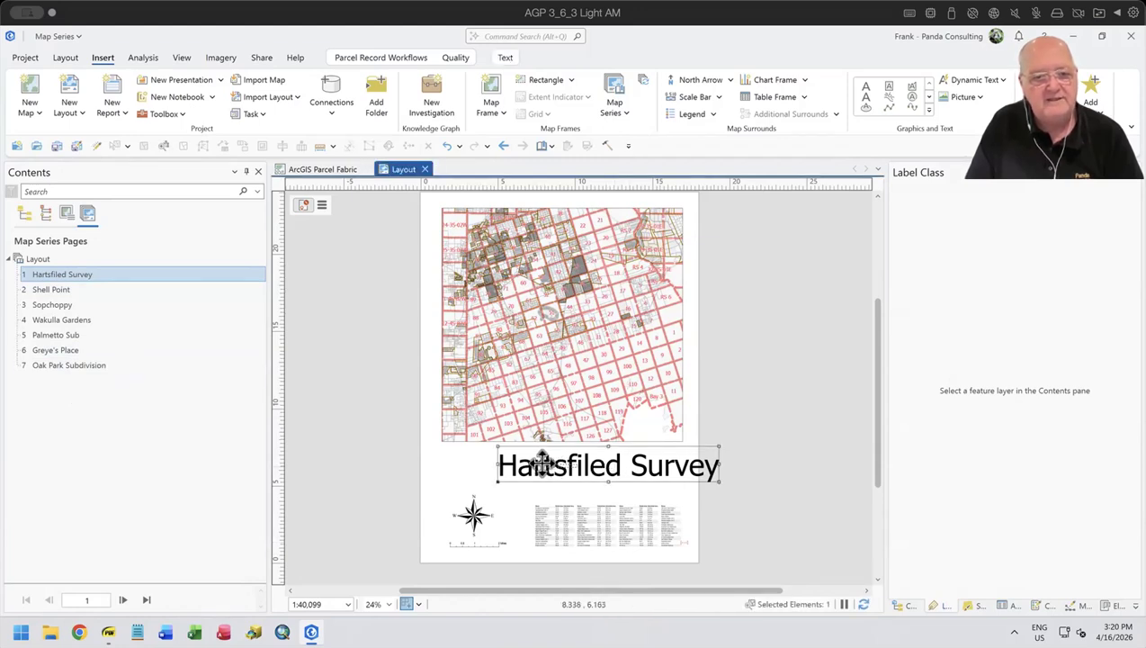
mouse_move(558, 470)
mouse_down()
mouse_move(546, 482)
mouse_move(540, 465)
mouse_up()
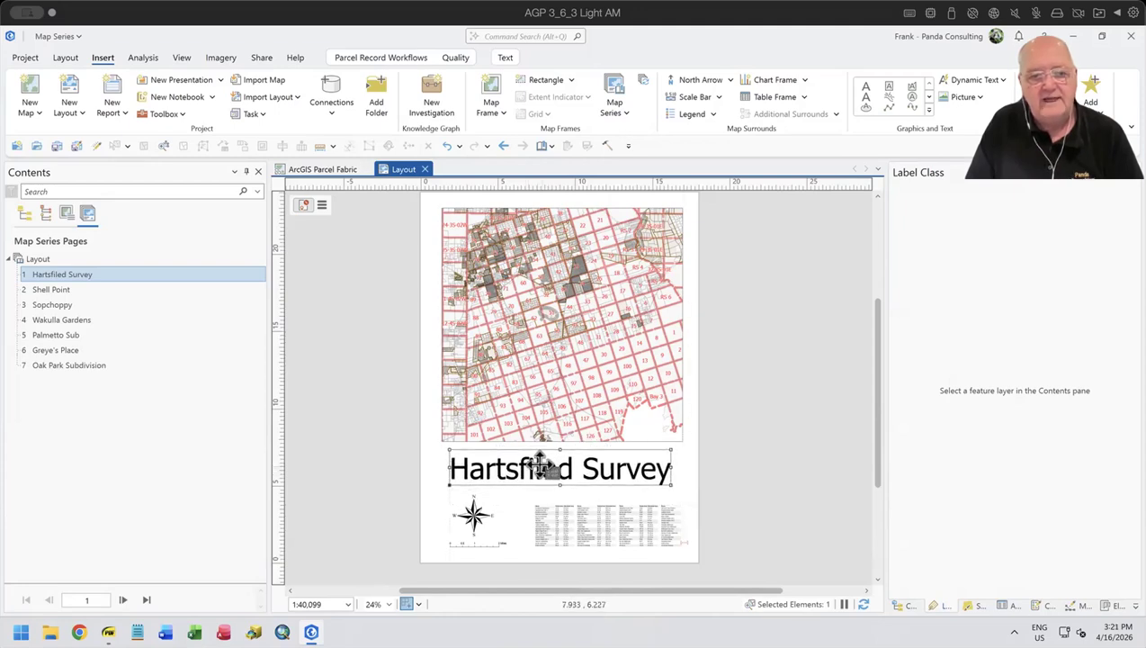
click(50, 278)
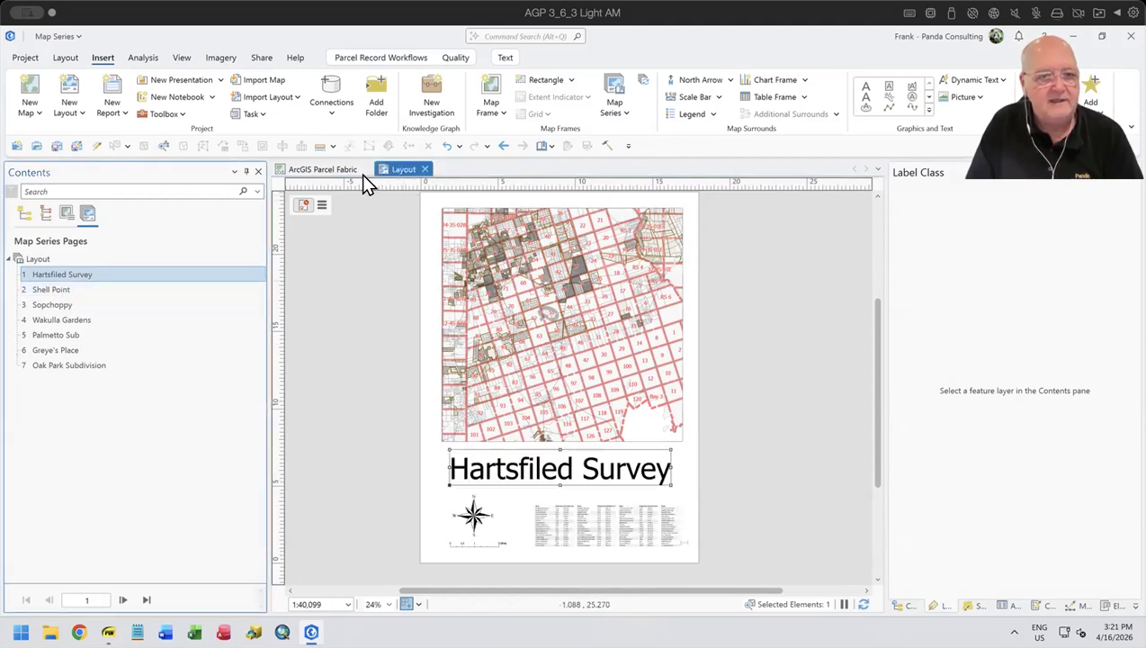
- Rename the misspelled first bookmark to "Hartsfield Survey" and reposition the page-name text just below the map frame
click(549, 145)
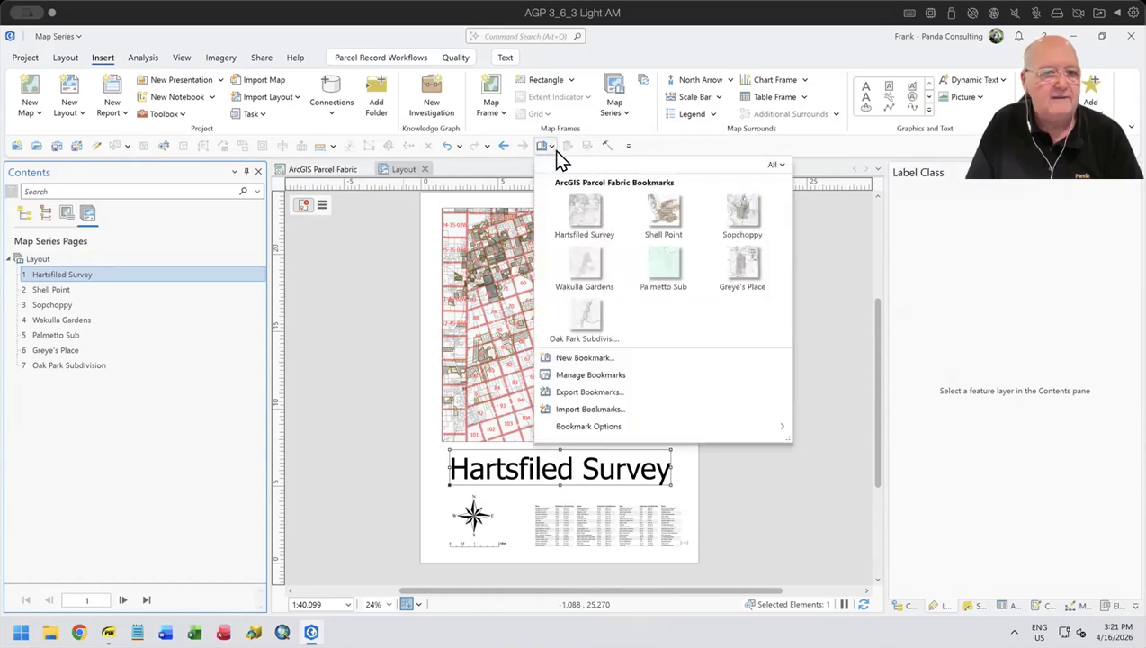
click(613, 374)
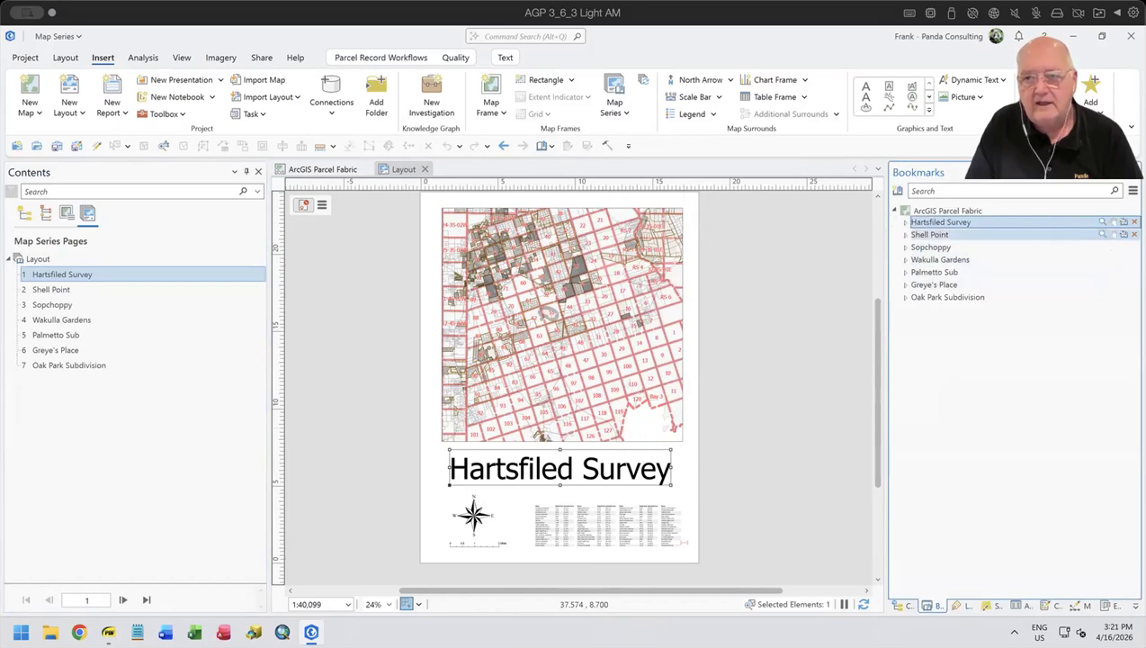
click(926, 220)
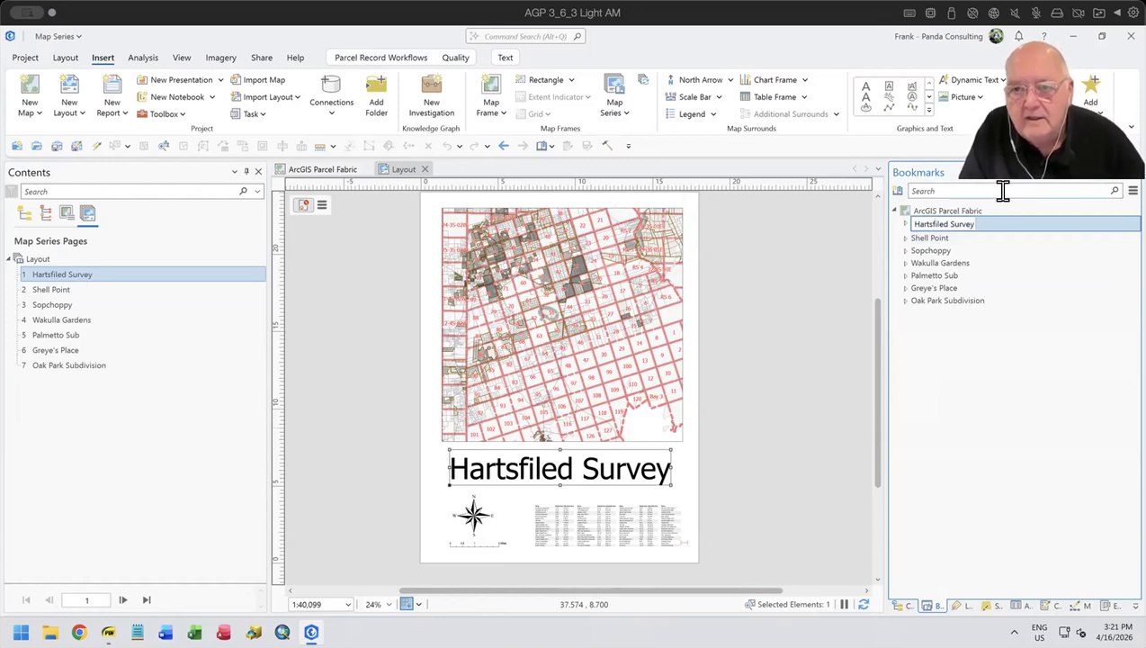
key(Right)
key(Delete)
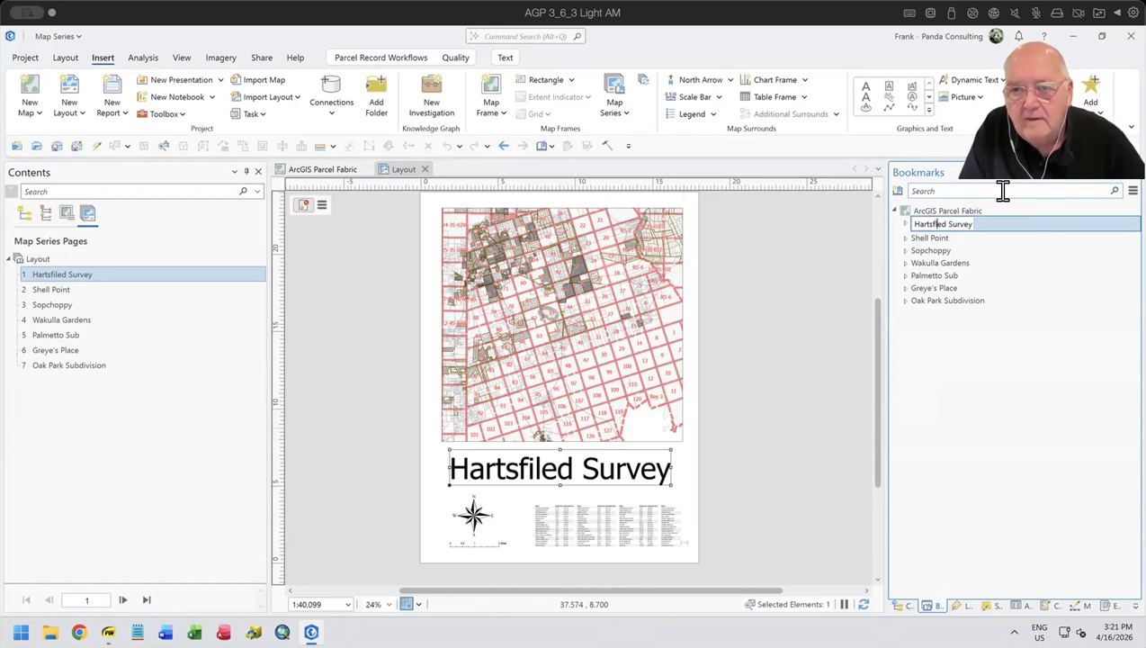
text(l)
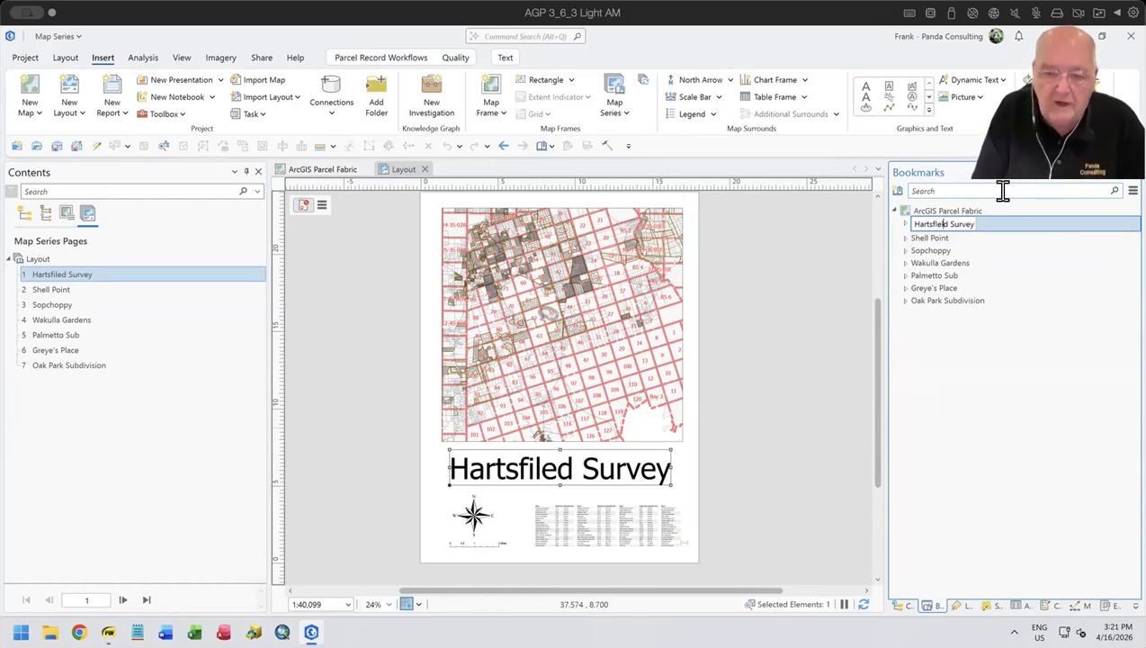
key(Return)
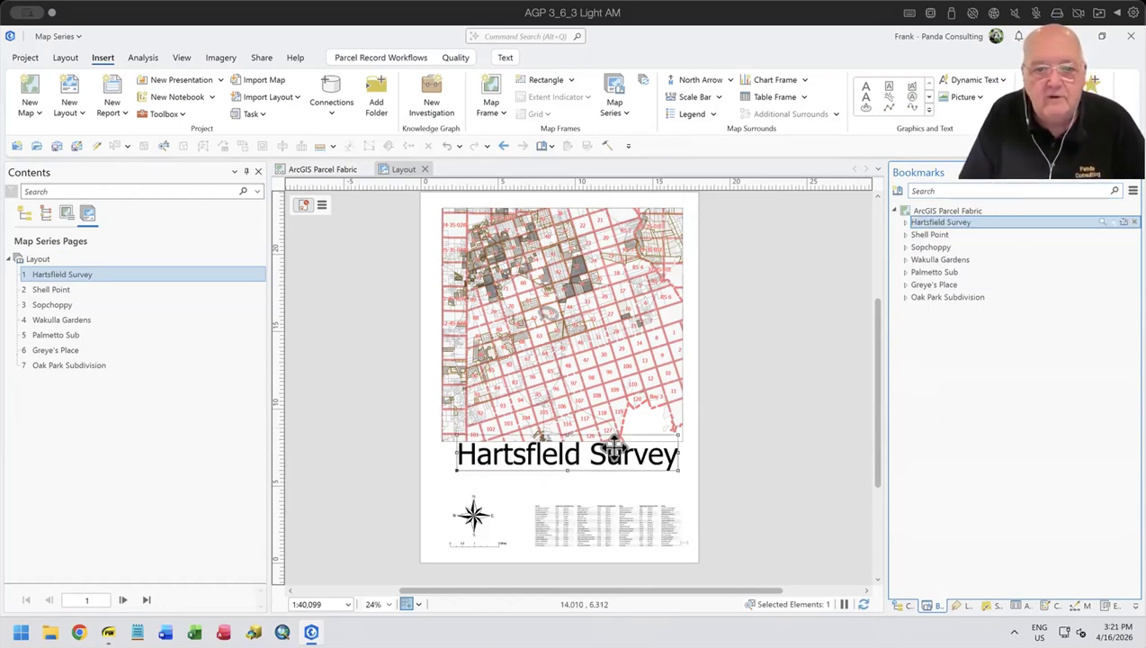
double_click(925, 223)
click(925, 223)
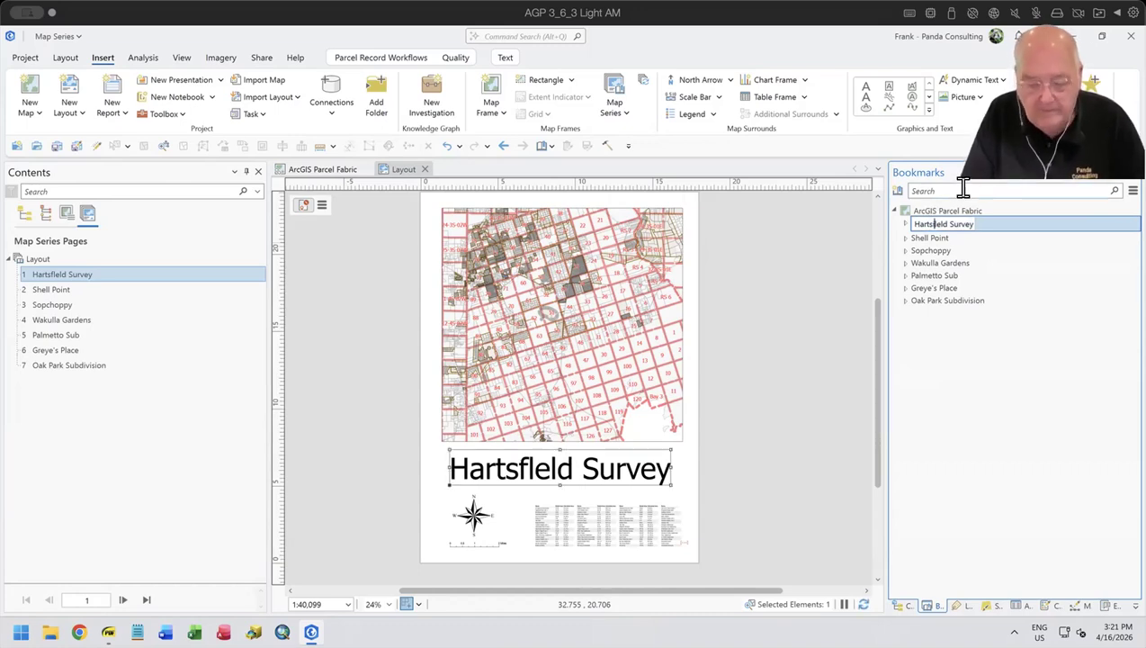
key(BackSpace)
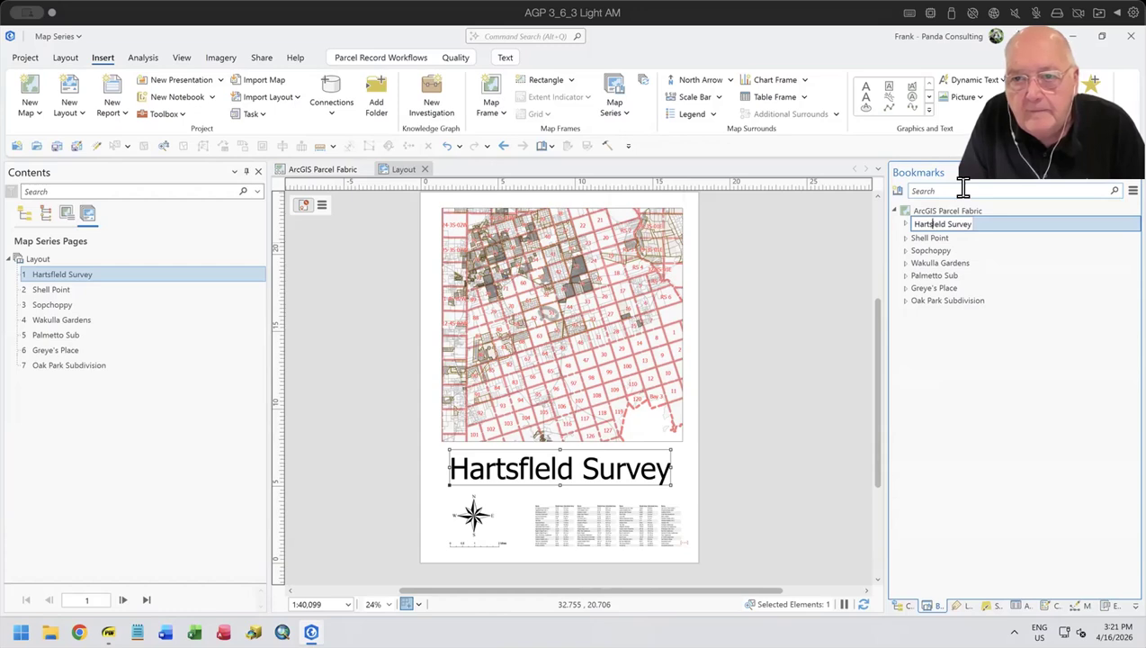
text(i)
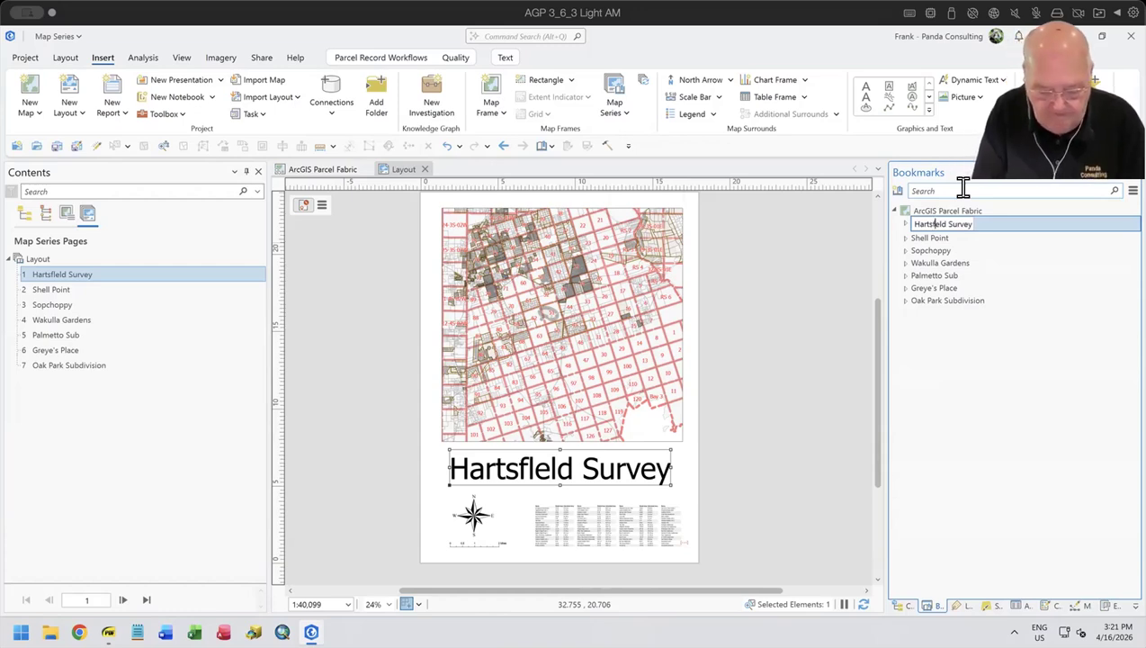
click(1000, 251)
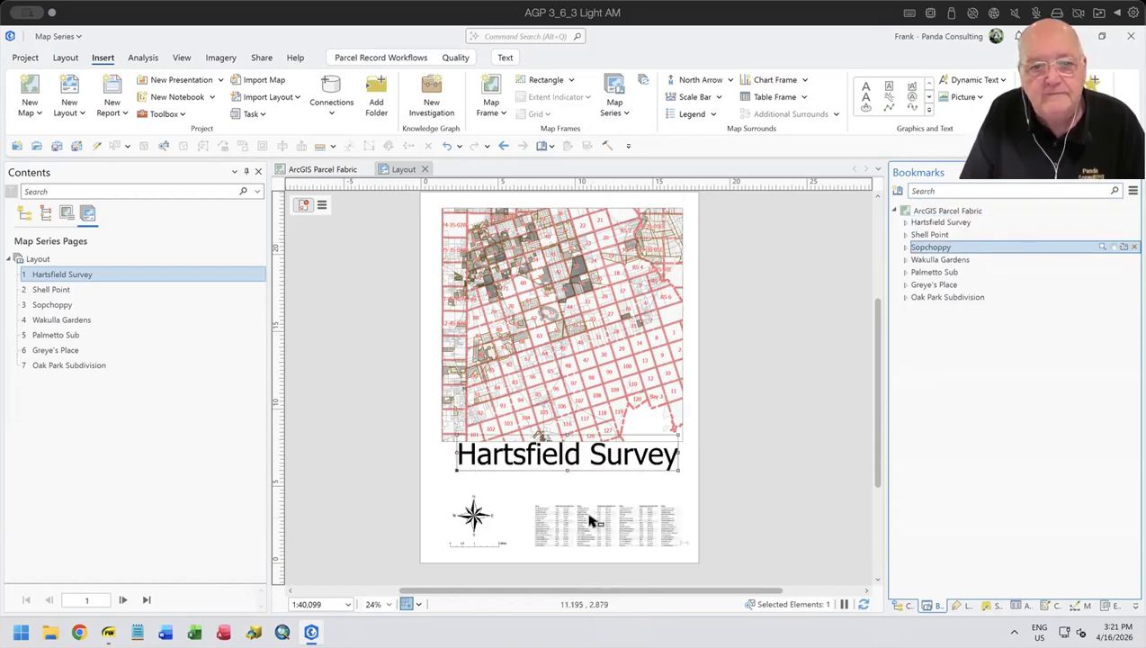
drag(536, 459, 532, 465)
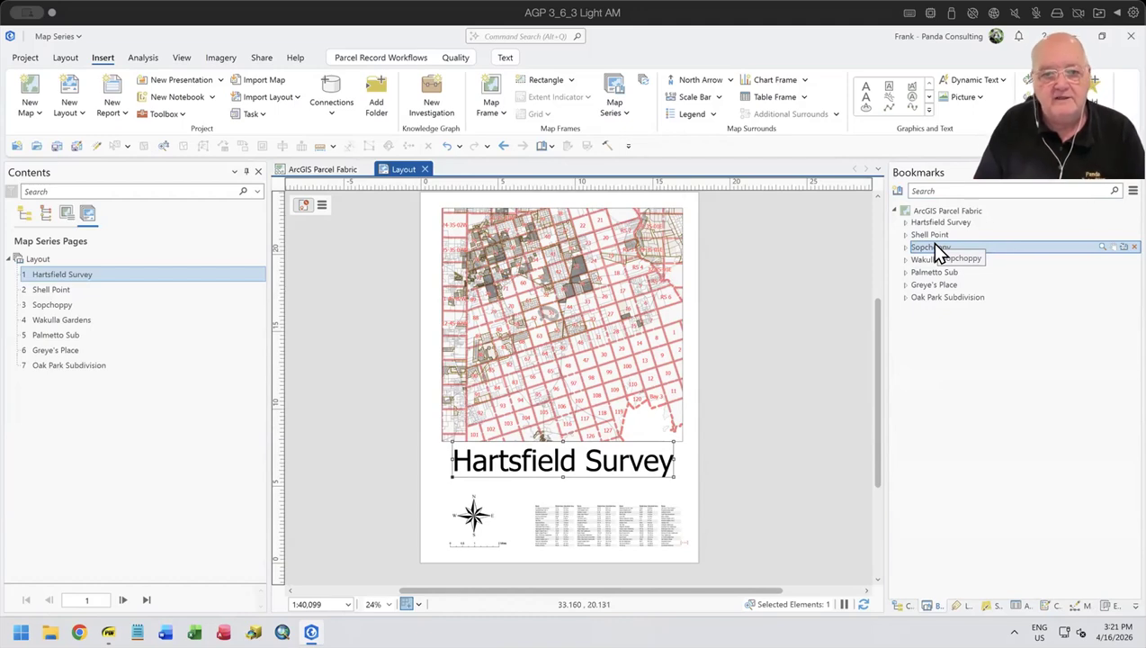
- Display the Shell Point and Sopchoppy map series pages and inspect Sopchoppy's subdivision table up close
double_click(61, 289)
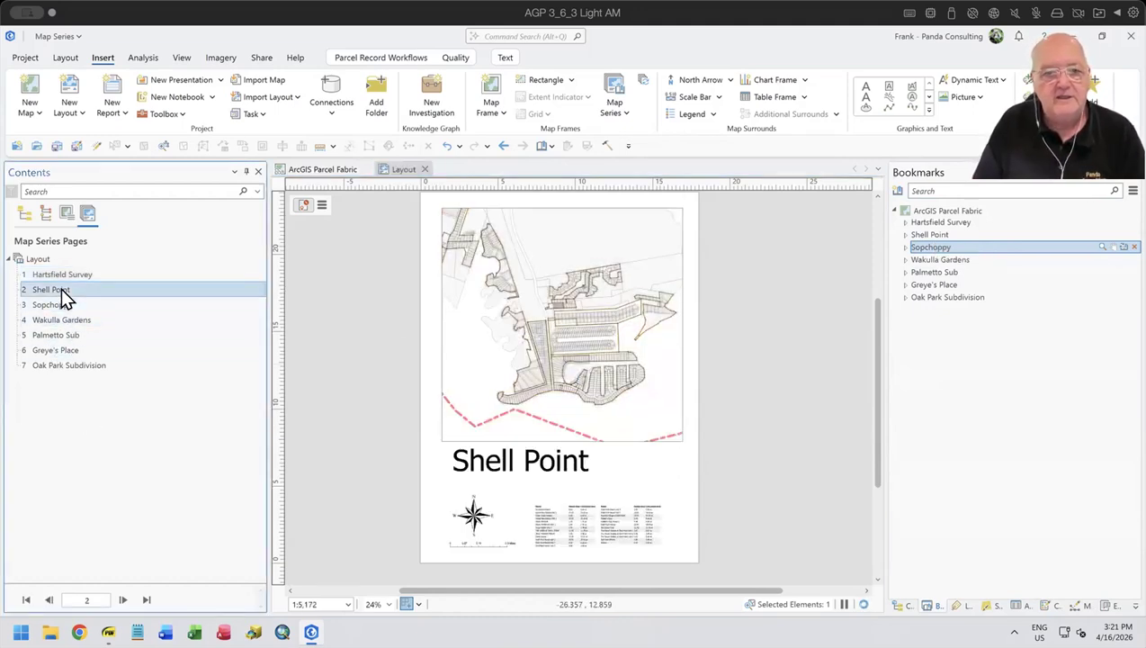
double_click(55, 304)
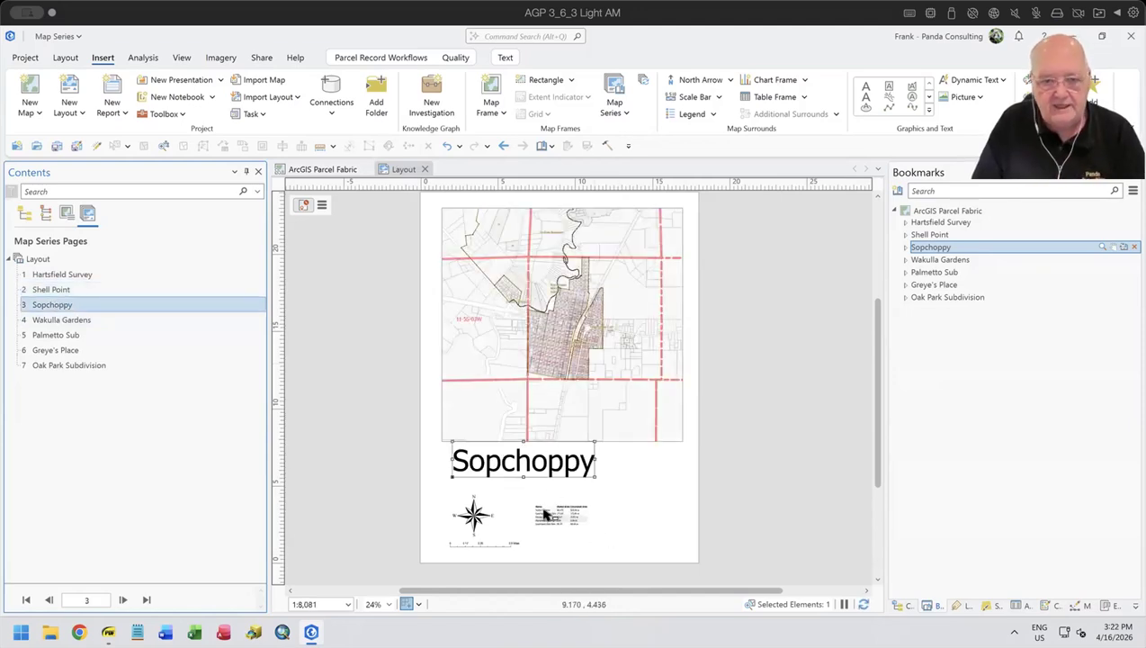
scroll(549, 529, up, 2)
scroll(546, 526, up, 6)
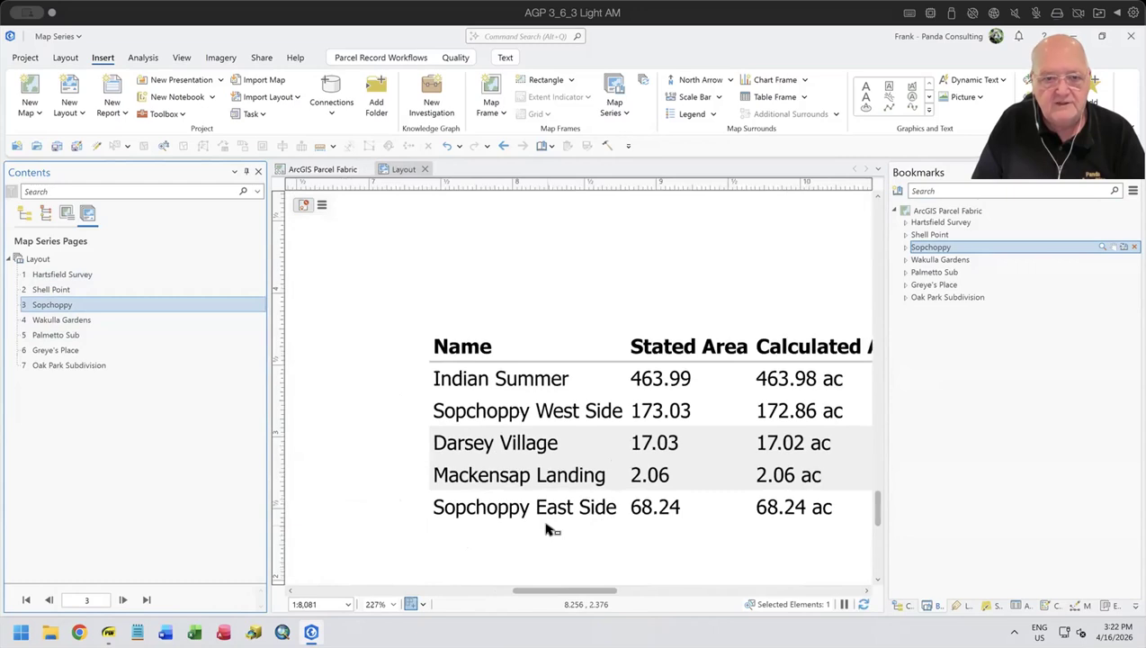
scroll(546, 527, down, 4)
scroll(542, 506, down, 4)
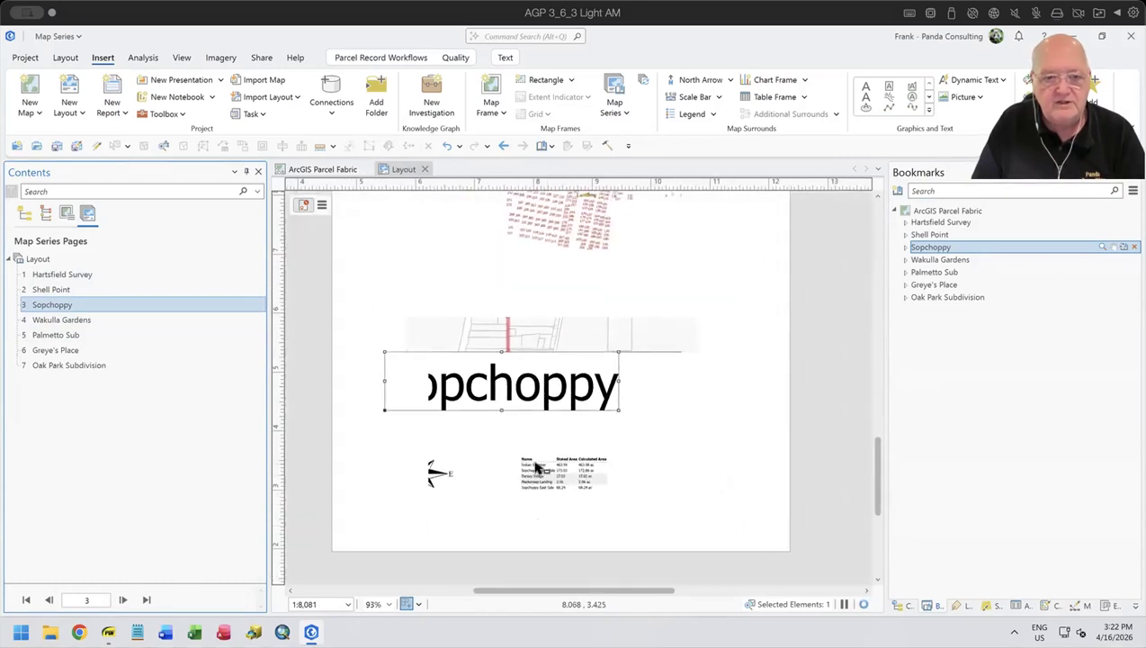
- Display the Wakulla Gardens, Palmetto Sub, Greye's Place and Oak Park Subdivision pages in turn
double_click(57, 320)
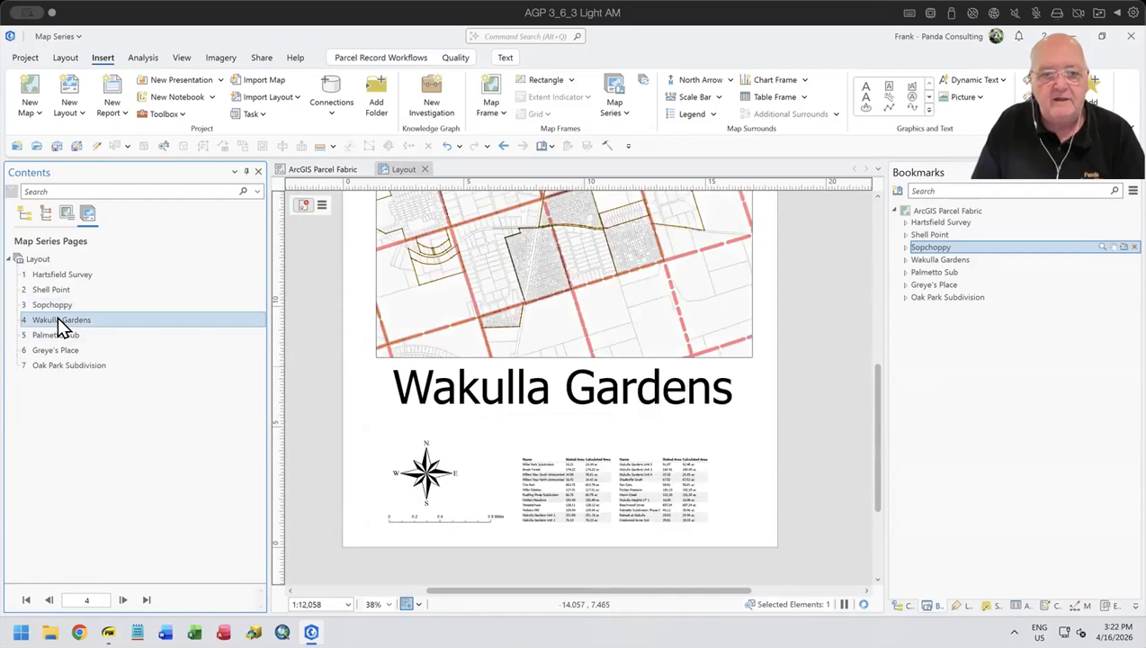
click(72, 342)
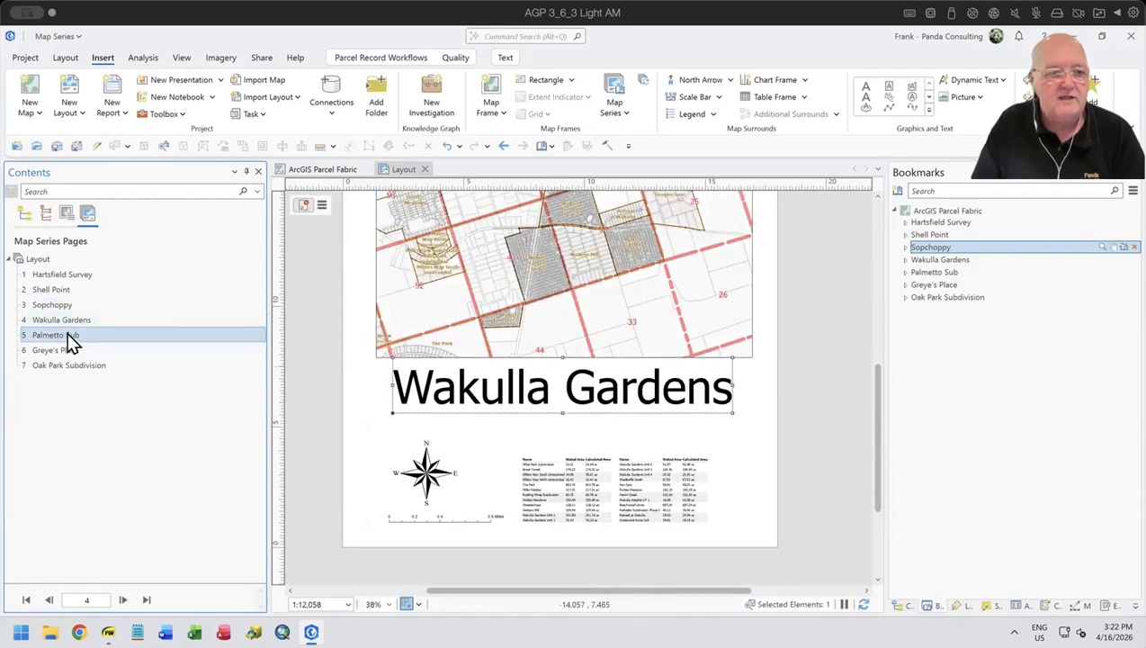
double_click(71, 342)
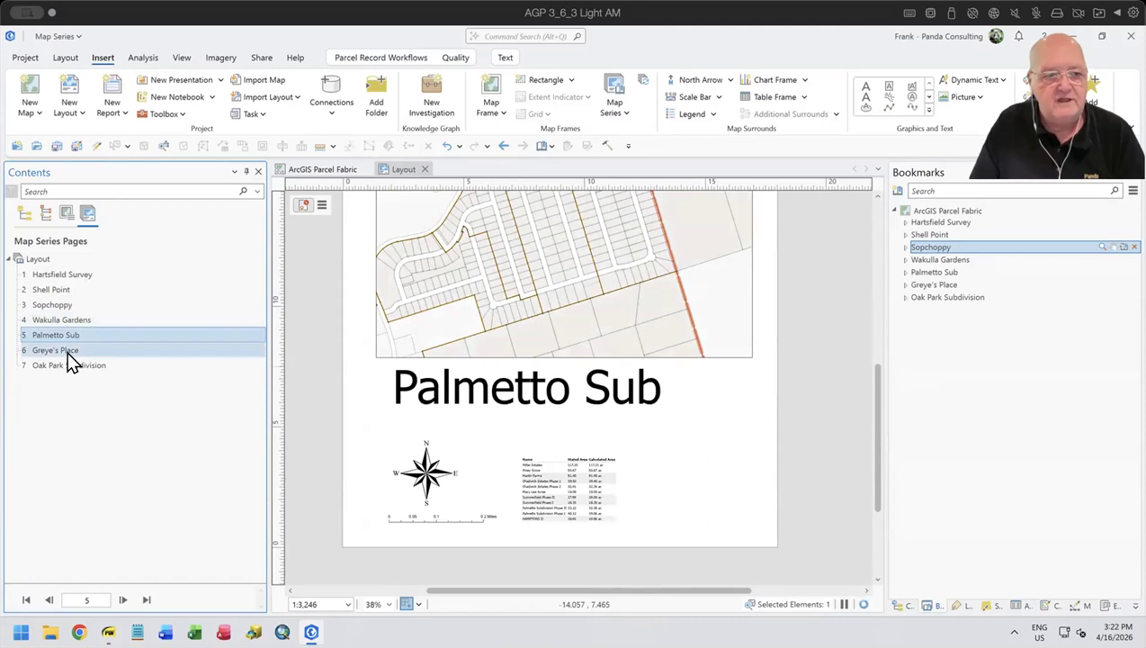
double_click(67, 351)
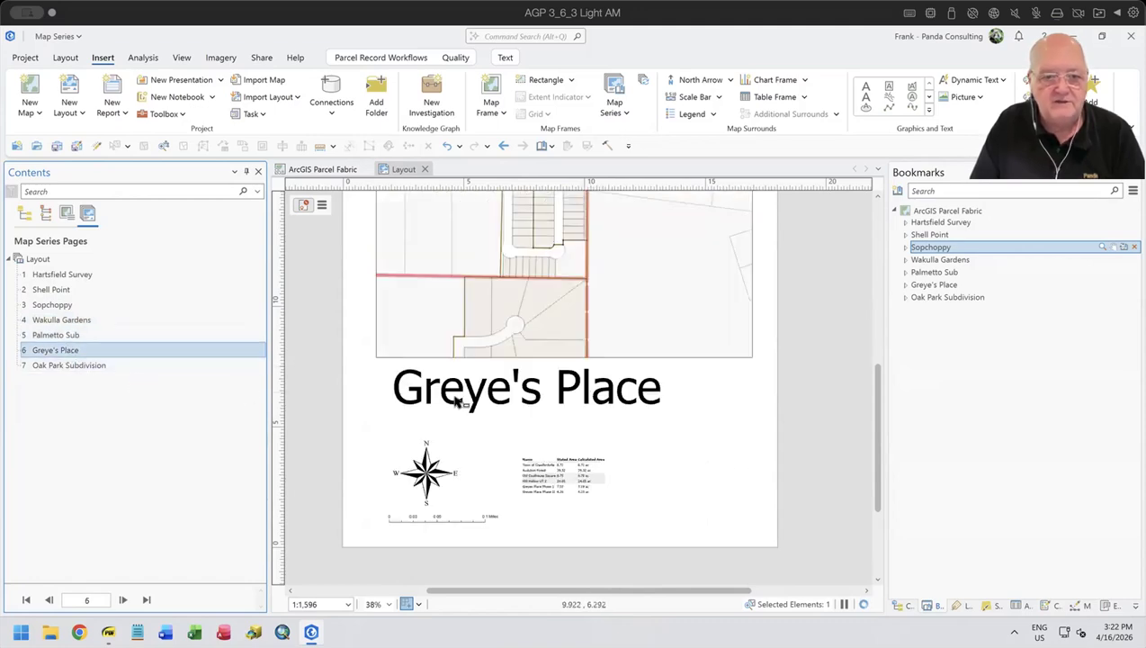
double_click(92, 369)
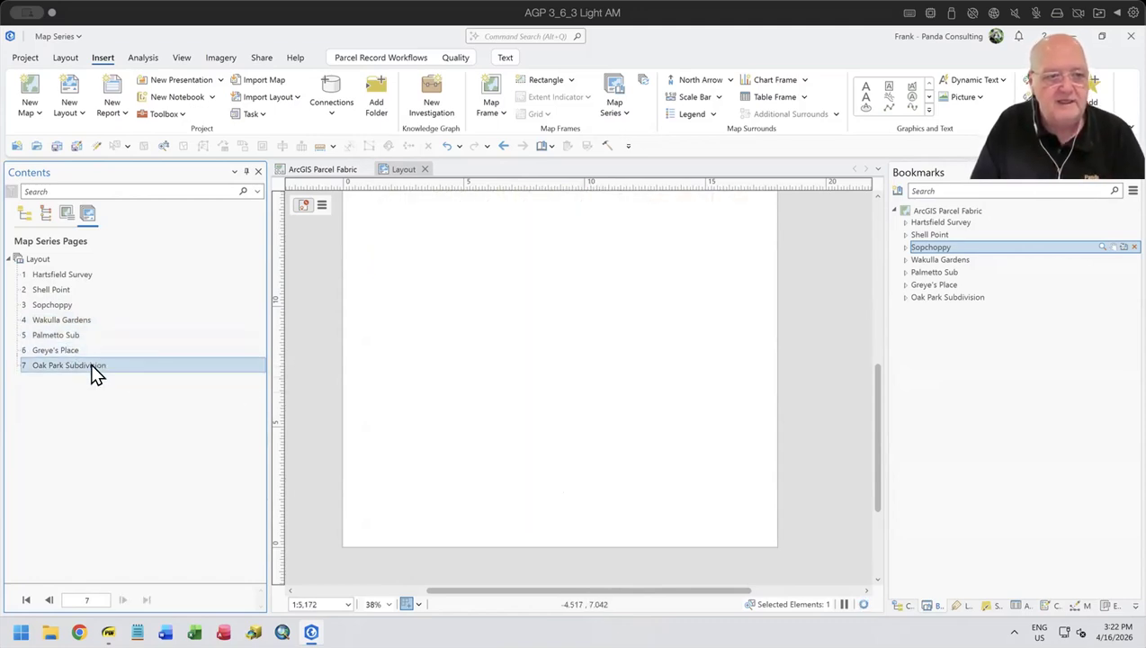
- Move the page-name text on the Oak Park Subdivision page so it fits within the sheet width below the map frame
drag(659, 392, 616, 397)
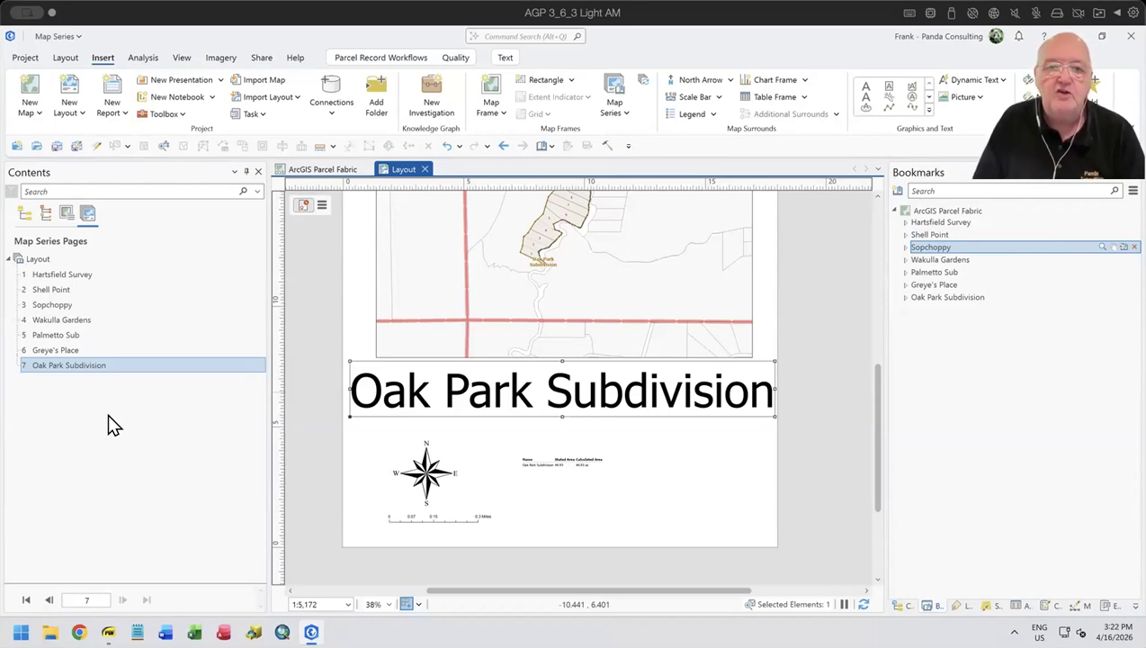
- Review the Thematic type on the Creating the Map Series slide in the PDF viewer, and check the map series types in ArcGIS Pro
mouse_move(108, 631)
click(108, 566)
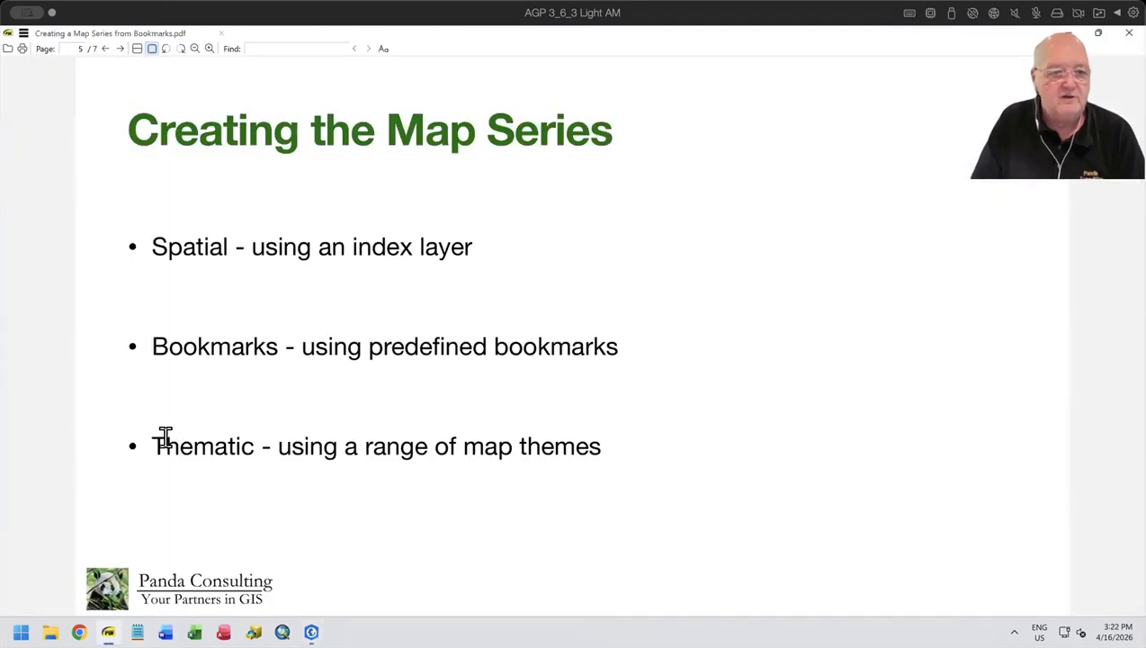
drag(155, 440, 253, 454)
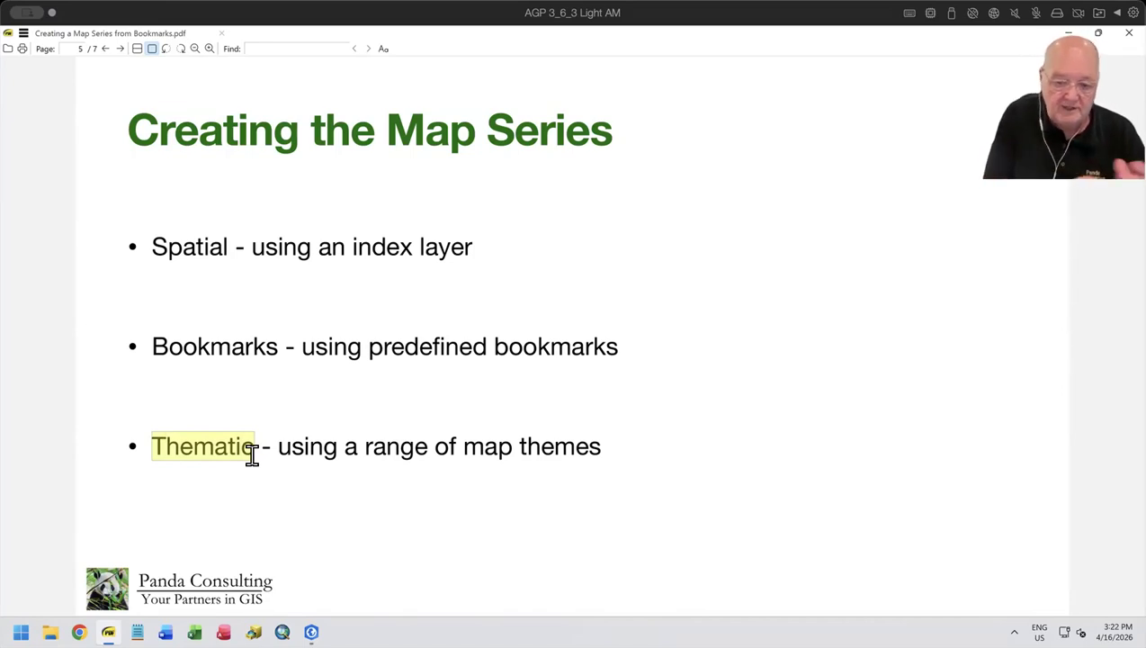
click(346, 501)
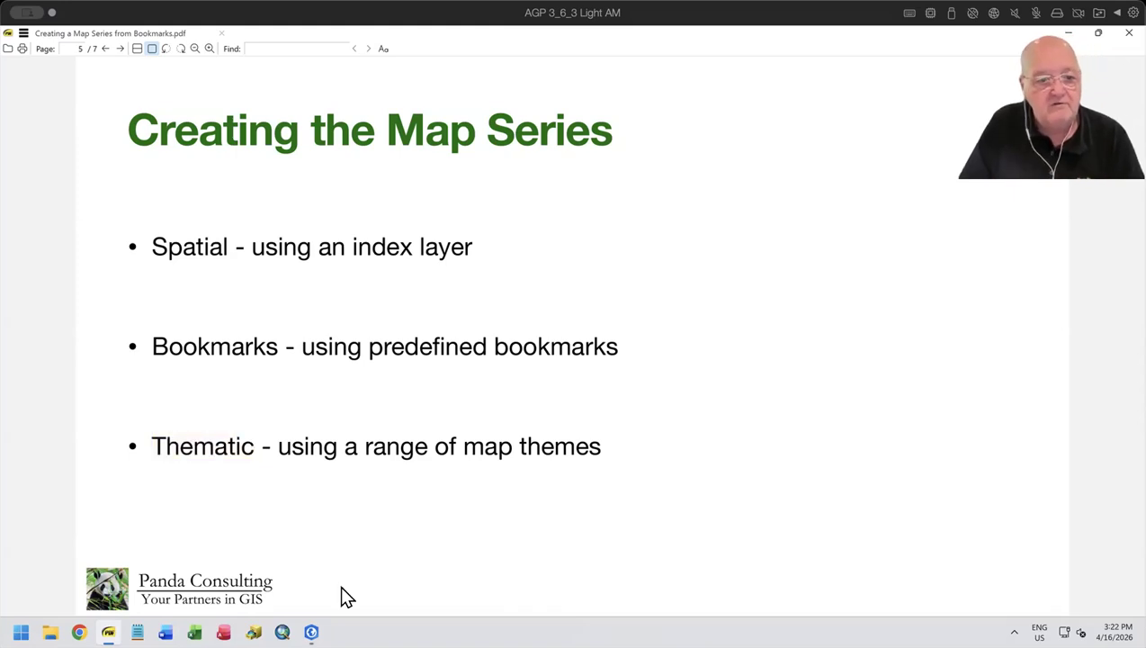
click(312, 562)
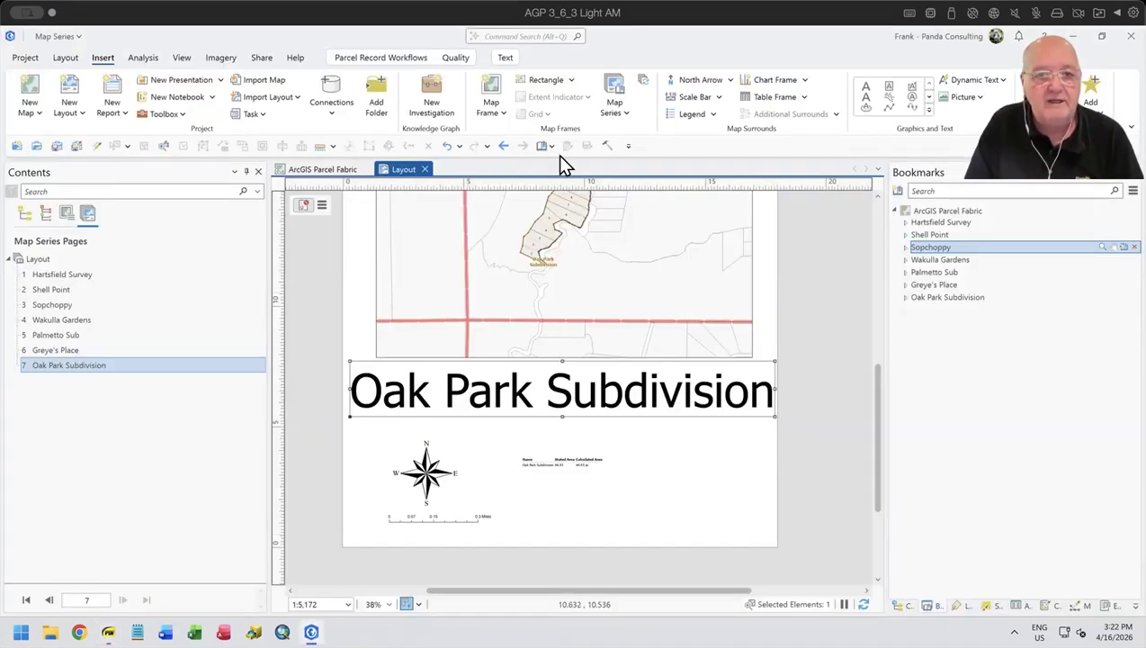
click(619, 109)
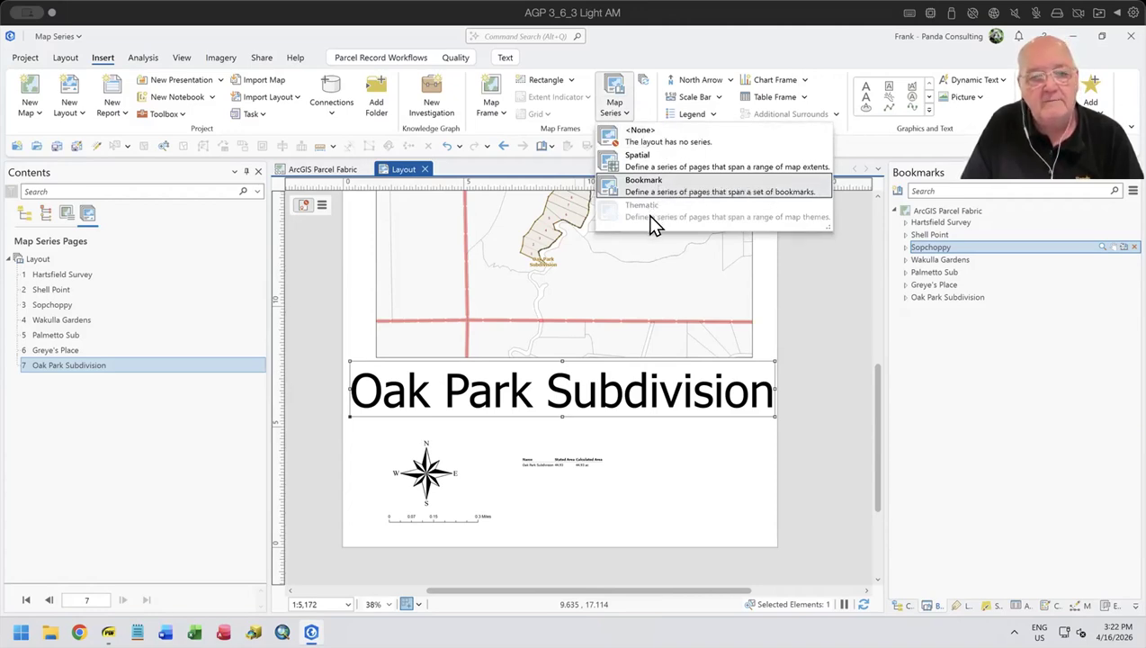
click(692, 39)
- Collapse the Section Layers group in the ArcGIS Parcel Fabric map and turn off its visibility
click(310, 169)
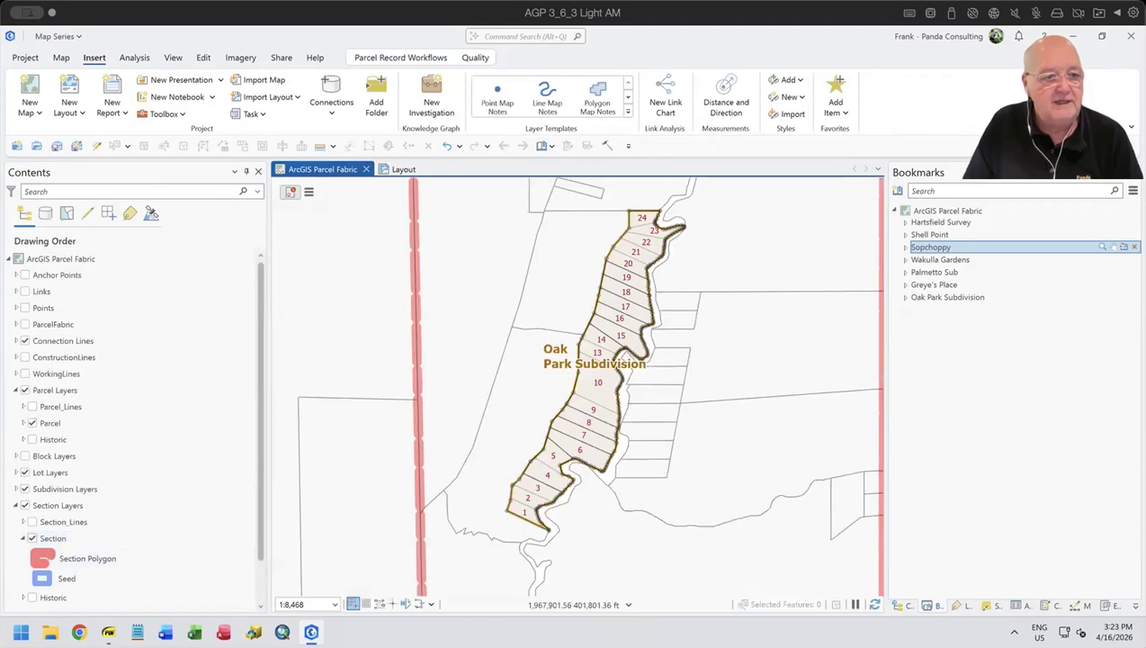
click(15, 505)
click(15, 506)
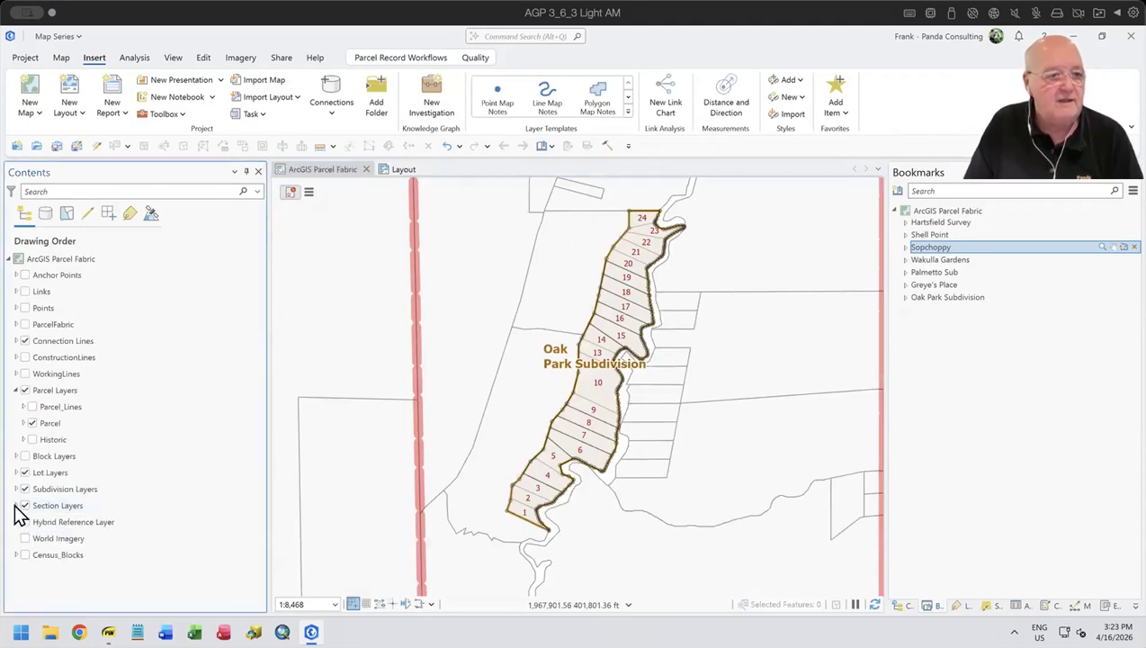
click(24, 506)
click(146, 406)
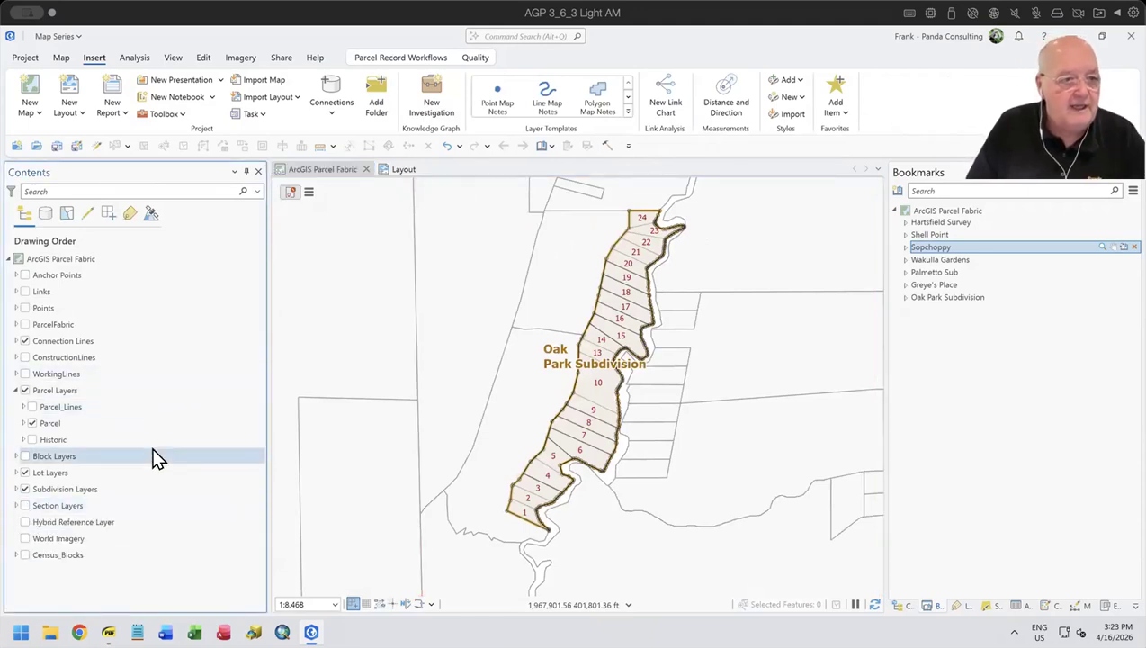
- Duplicate the Parcel Layers group within the ArcGIS Parcel Fabric map and turn off the original group
click(61, 390)
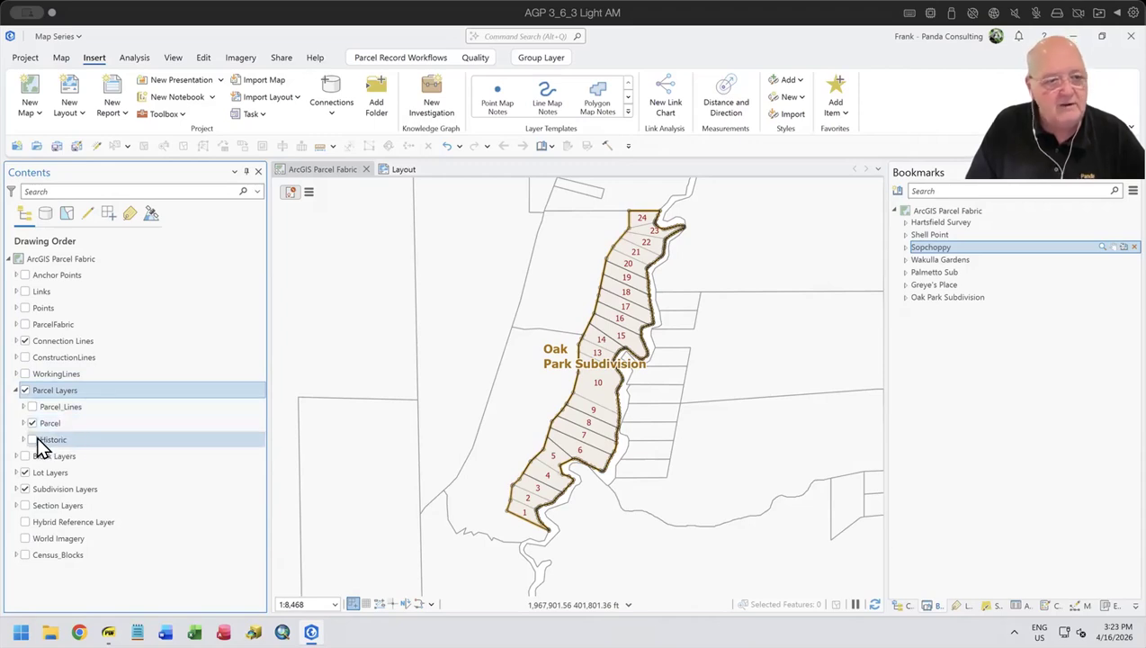
right_click(65, 388)
click(81, 299)
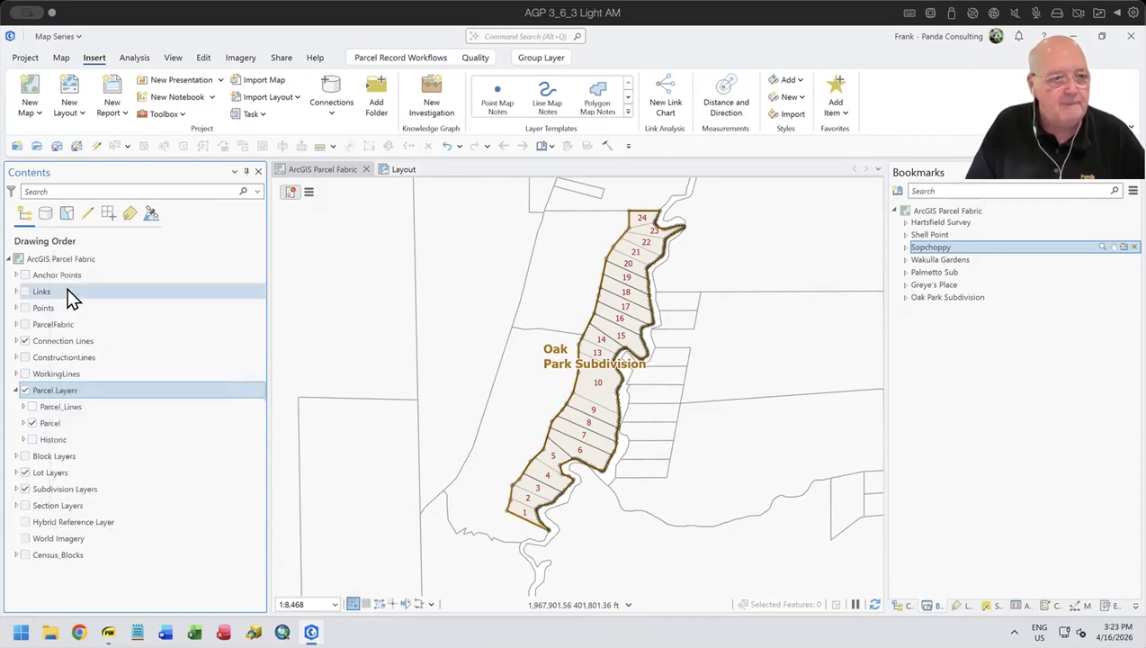
right_click(64, 253)
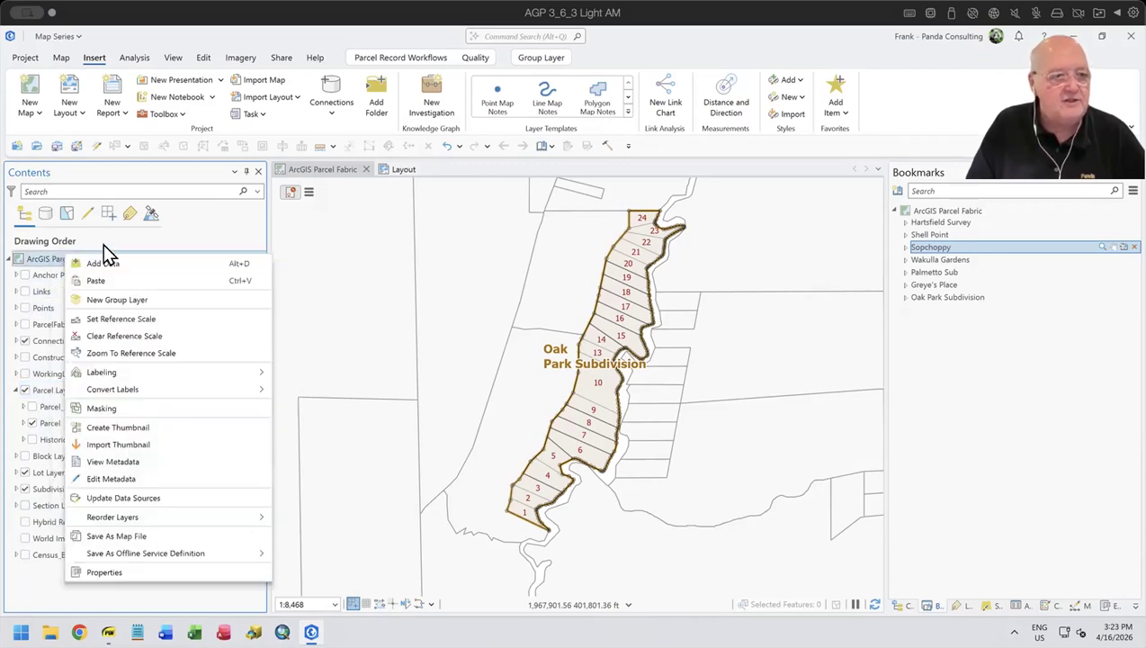
click(99, 280)
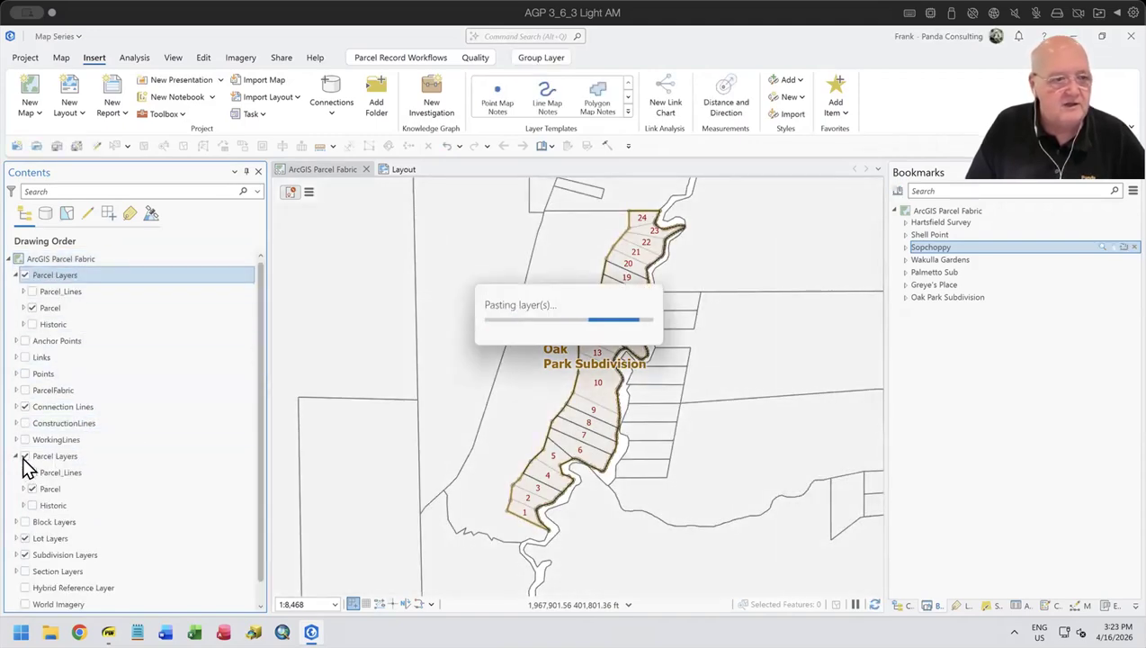
click(24, 457)
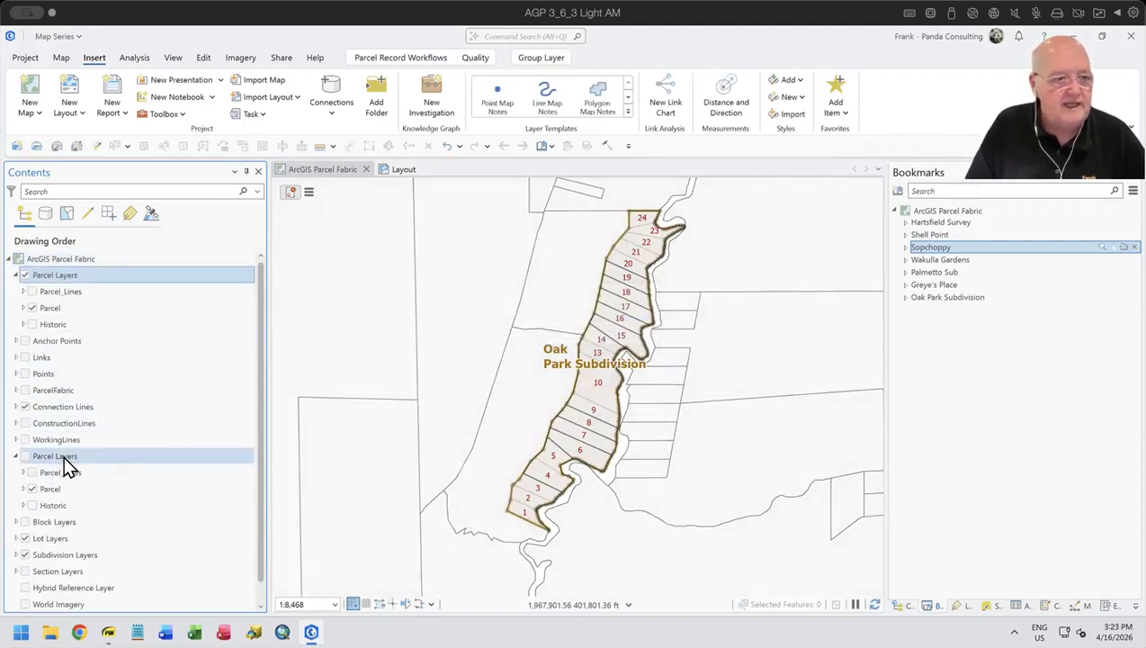
- Remove the Parcel_Lines layer from the duplicated Parcel Layers group
click(32, 308)
right_click(74, 297)
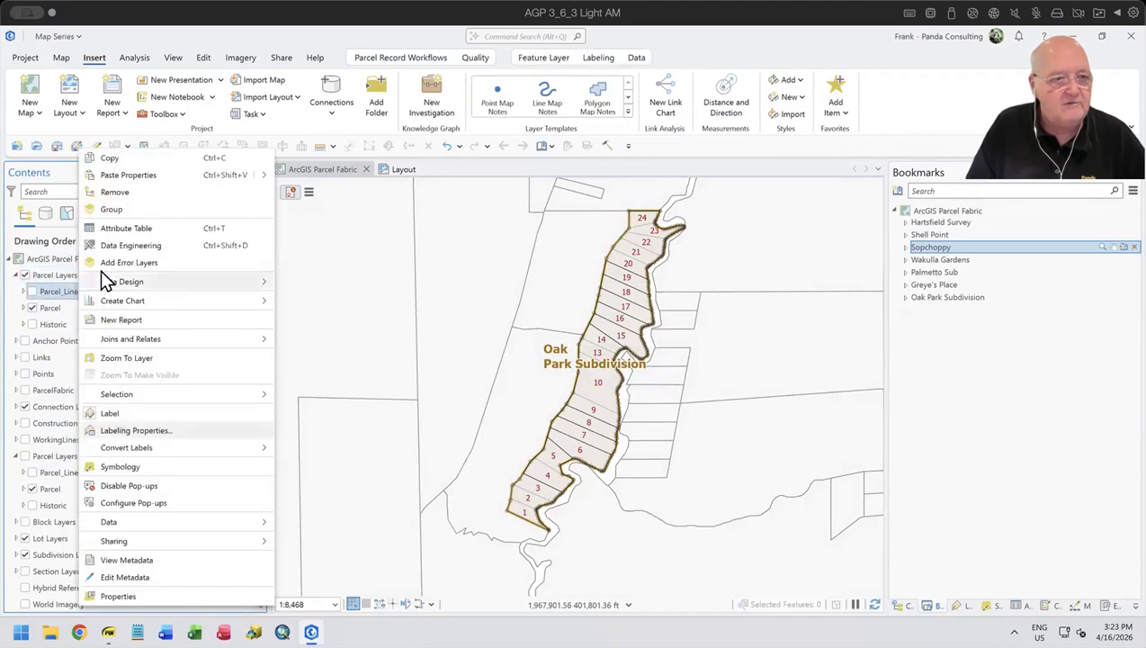
click(118, 193)
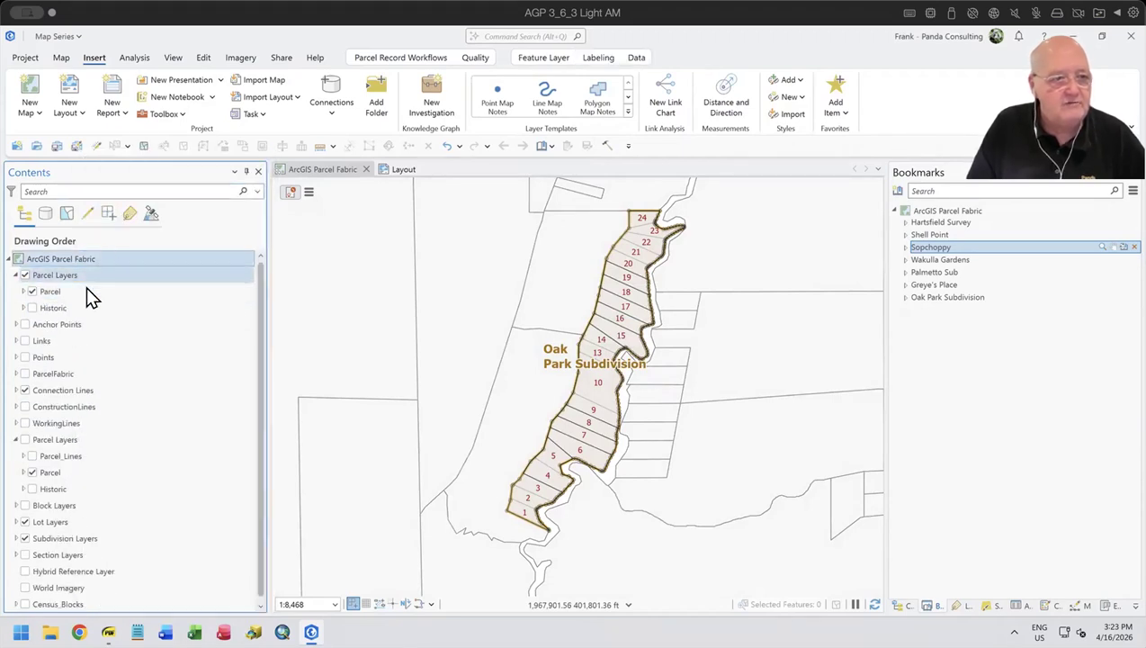
- Move Historic Parcel out of the duplicated group's Historic subgroup to sit directly below Parcel, and remove the leftover Historic subgroup
click(23, 307)
click(76, 336)
drag(76, 334, 67, 315)
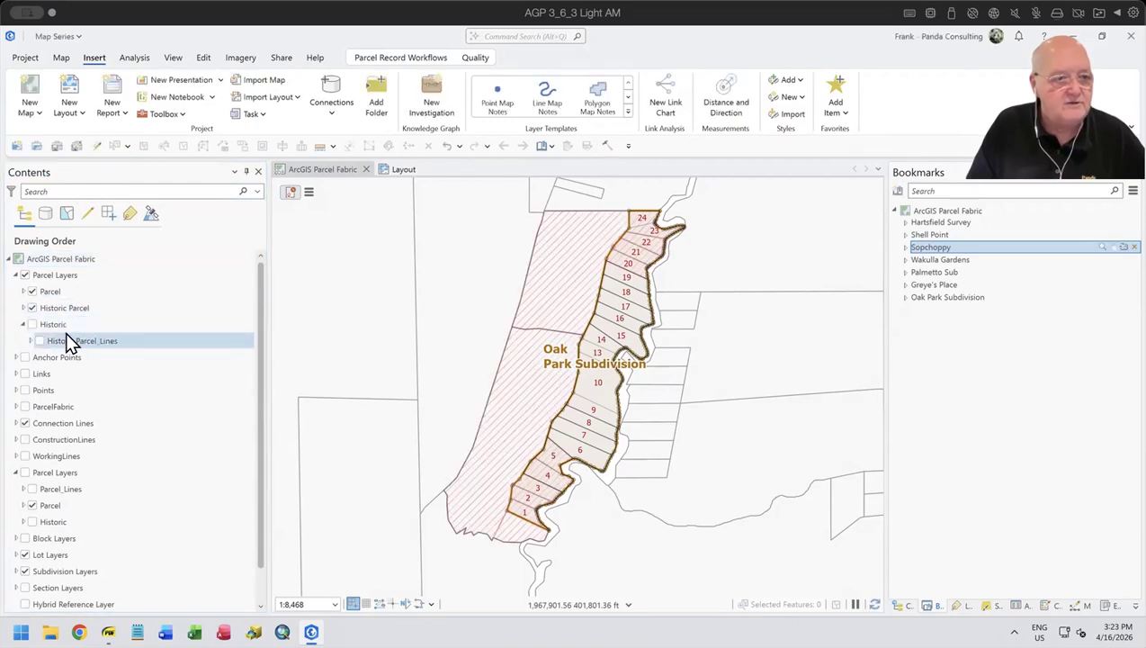
right_click(63, 325)
click(83, 359)
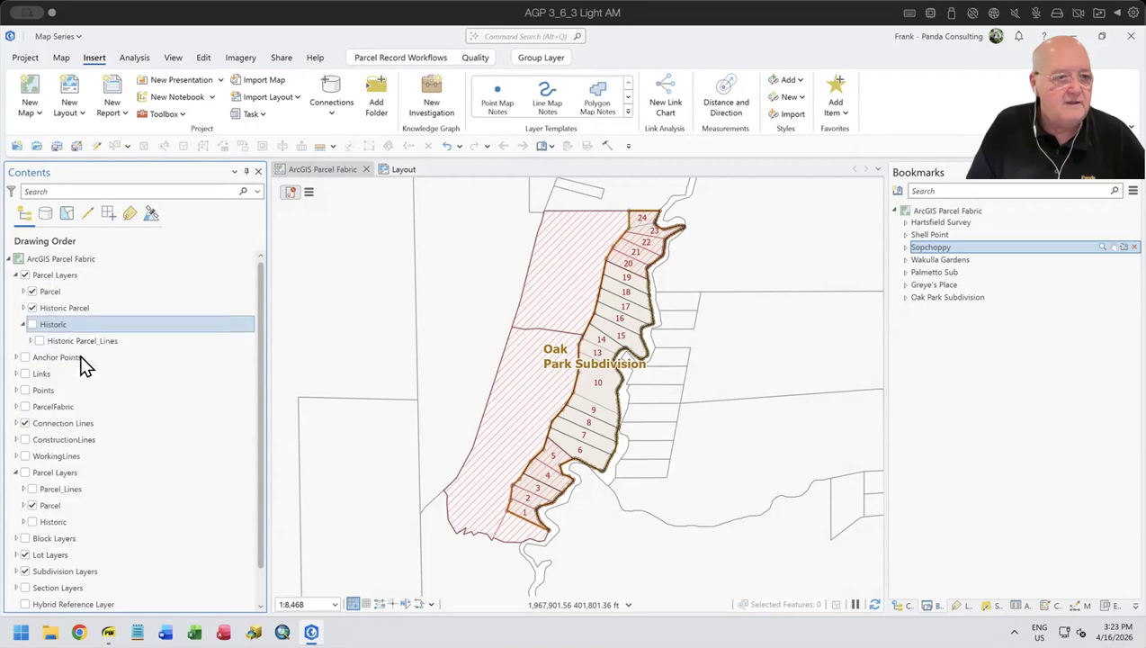
- Rename the Parcel layer in the duplicated Parcel Layers group to "Current Parcel"
click(51, 291)
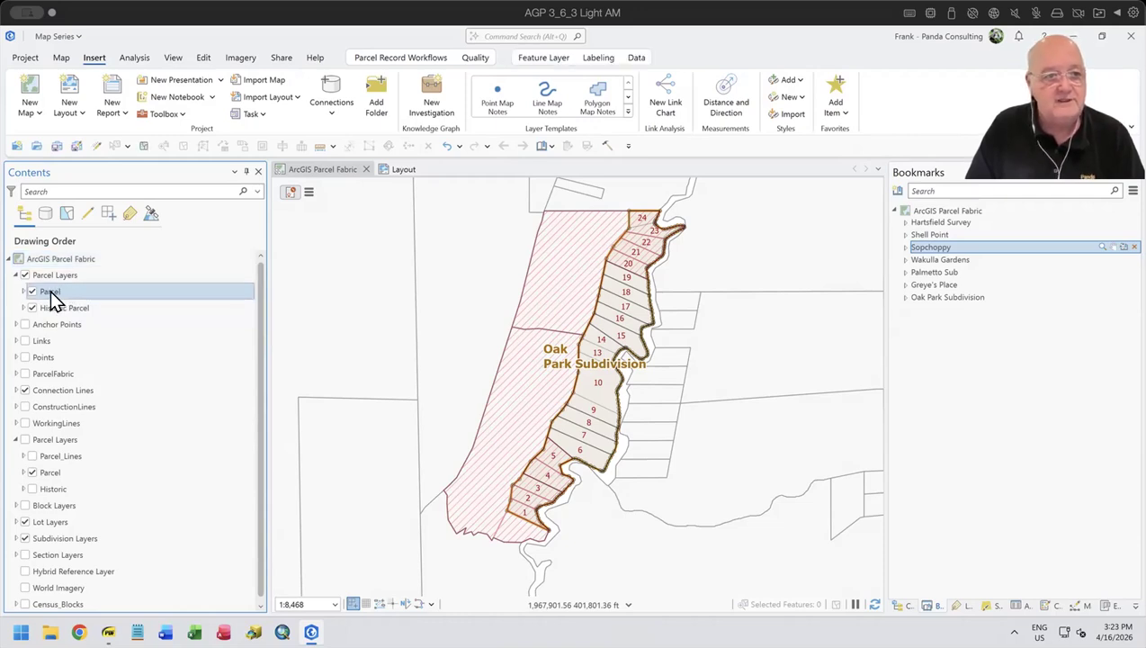
click(51, 291)
click(46, 291)
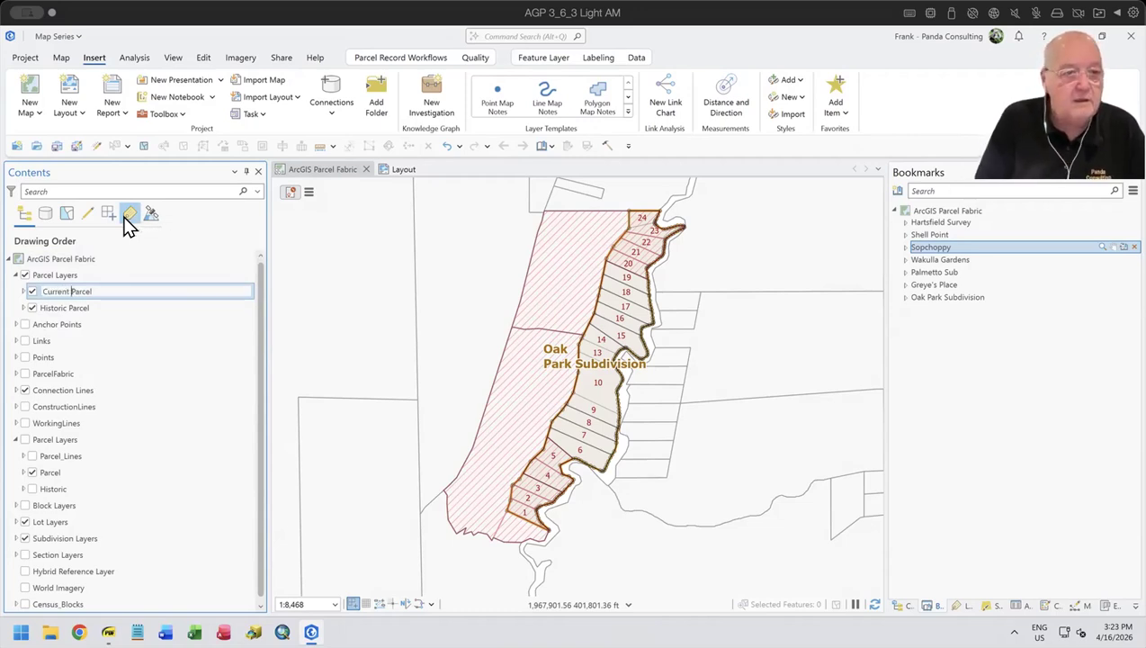
text(Current)
key(Return)
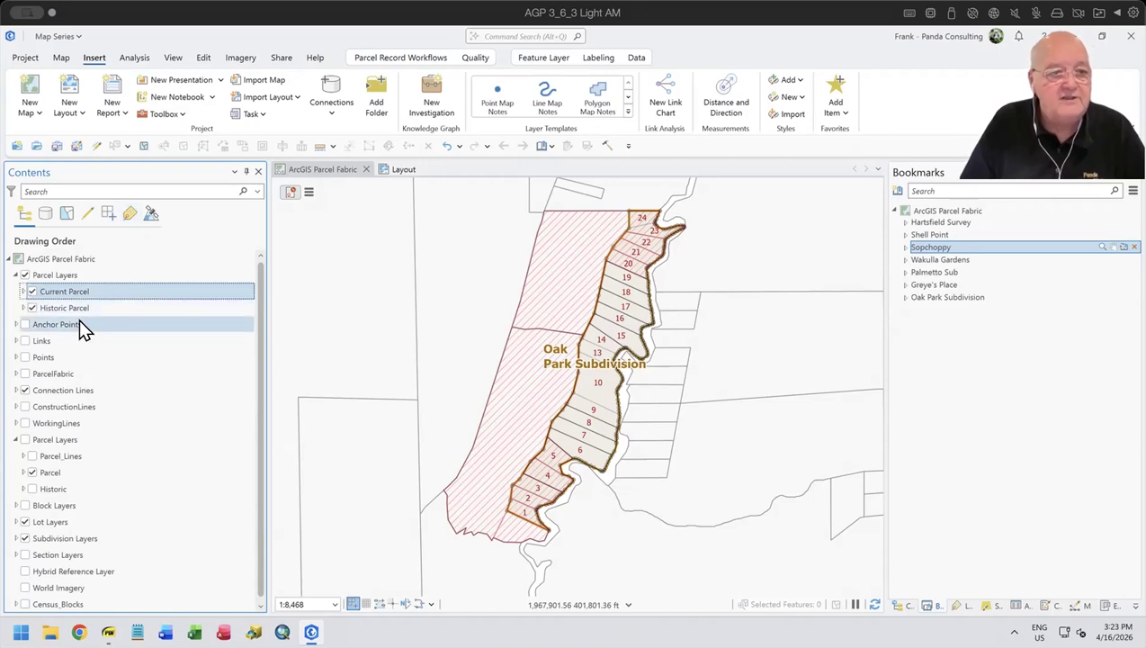
- Change the group type of the duplicated Parcel Layers group to Radio
click(77, 277)
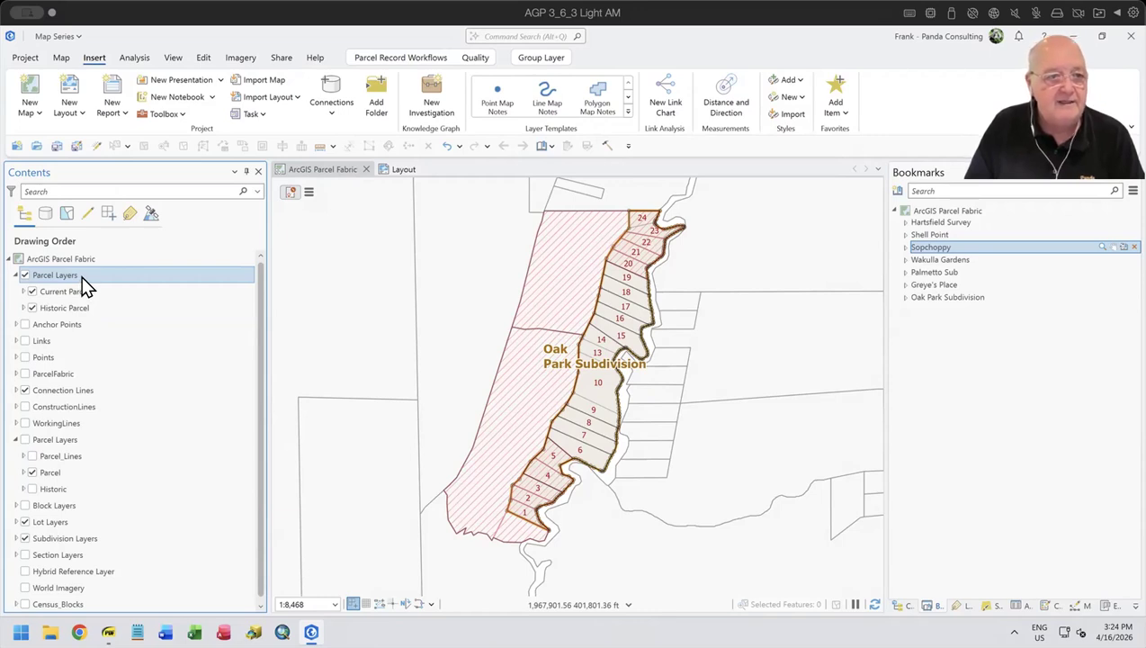
right_click(81, 276)
mouse_move(132, 325)
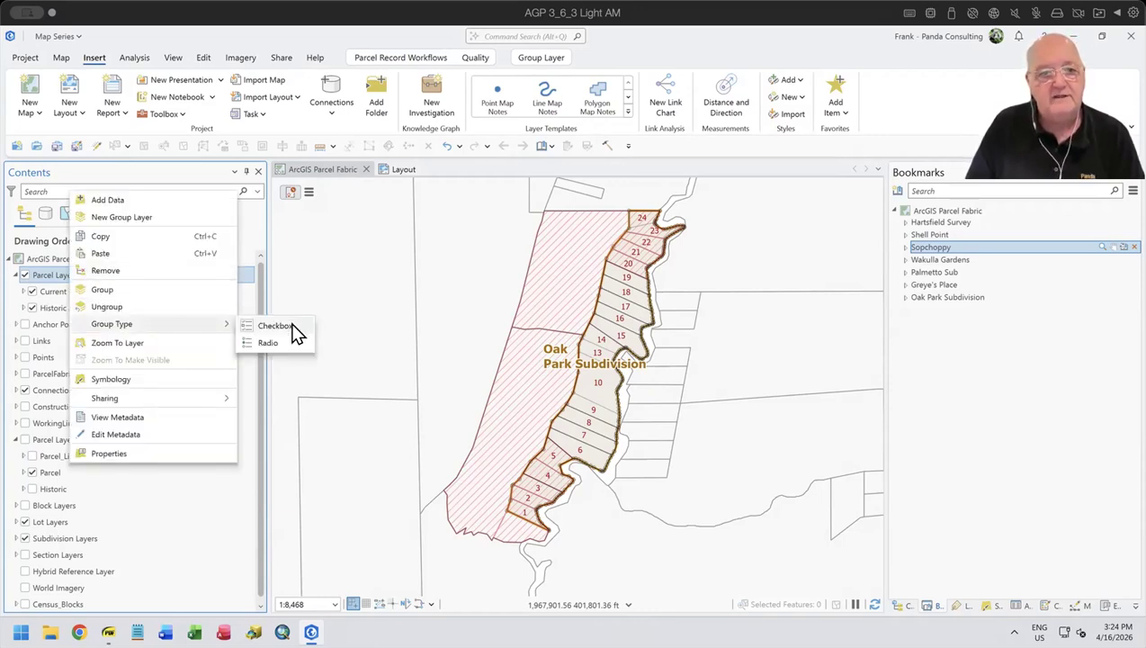
click(263, 341)
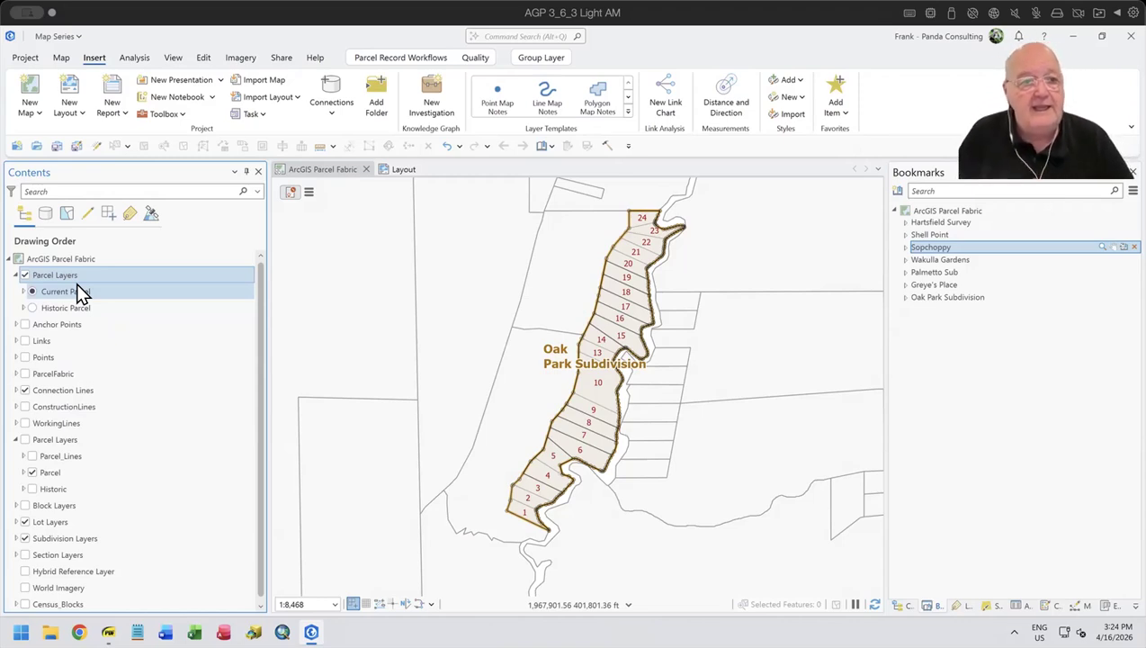
- Compare the Historic Parcel and Current Parcel themes, finish on Current Parcel, and collapse the original Parcel Layers group
click(57, 302)
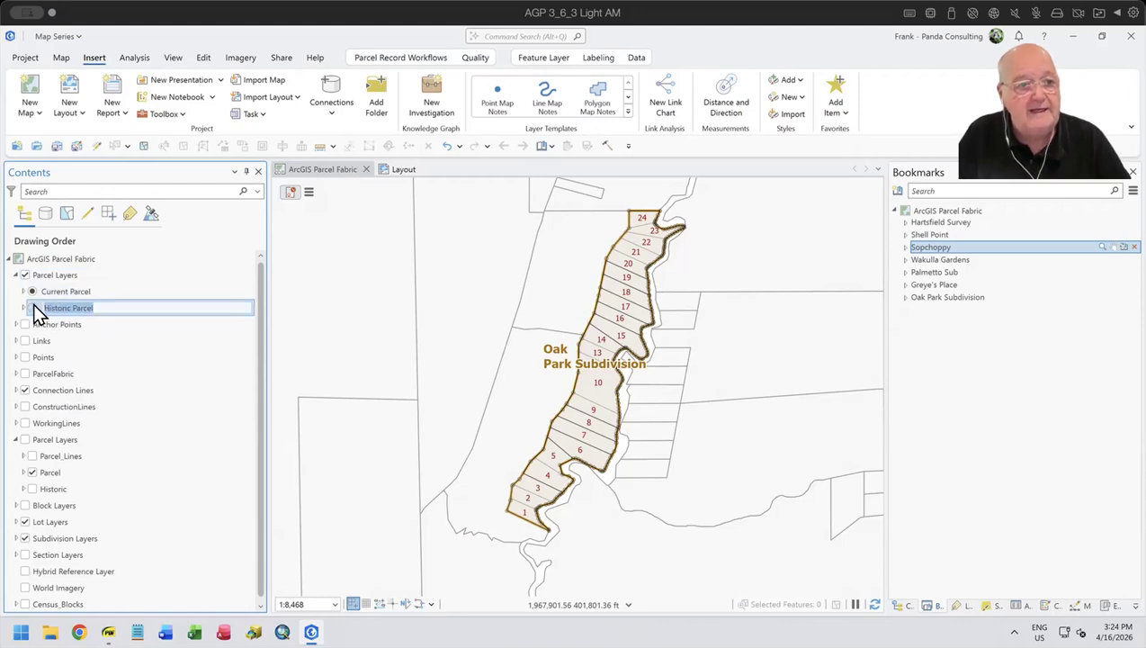
click(33, 307)
click(33, 291)
click(32, 306)
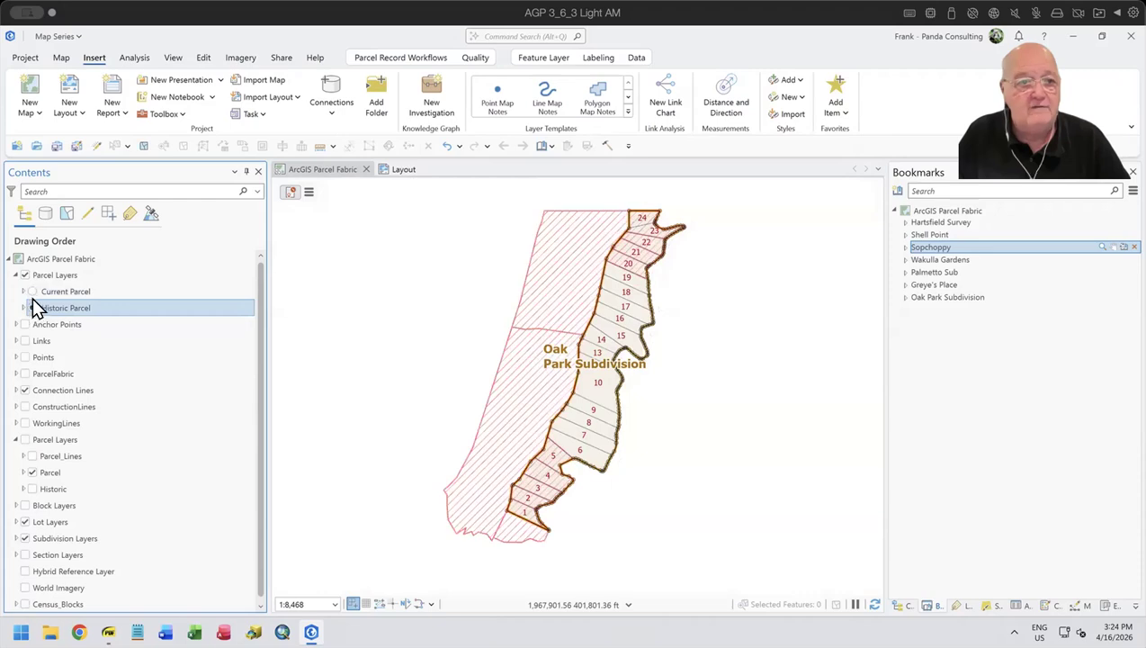
click(33, 291)
click(33, 307)
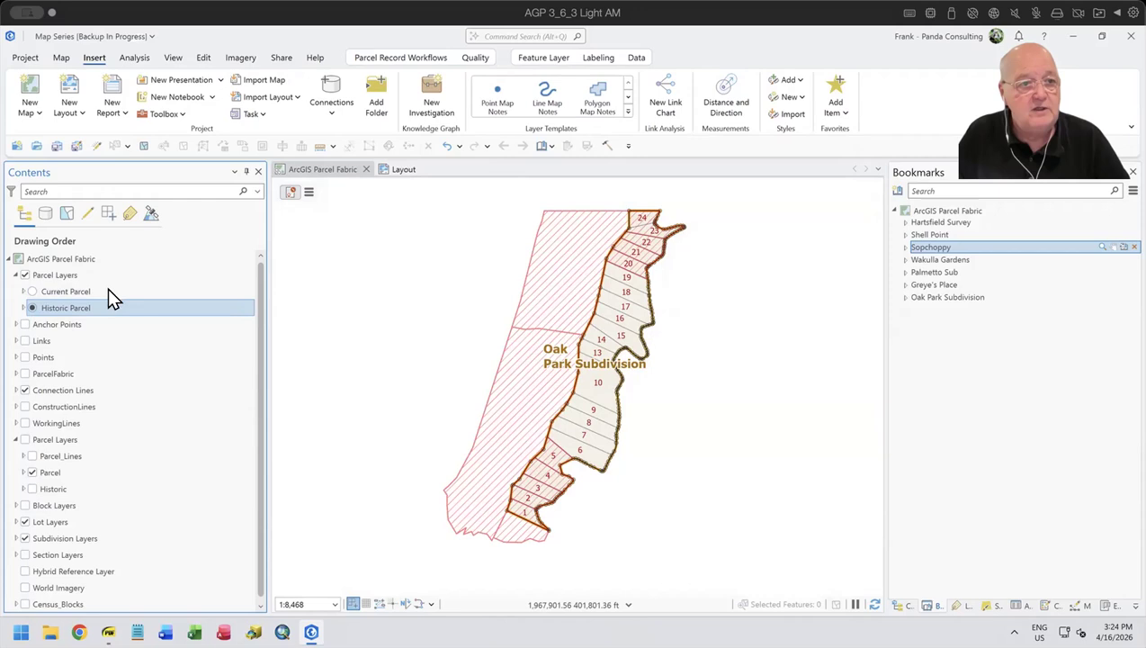
click(33, 291)
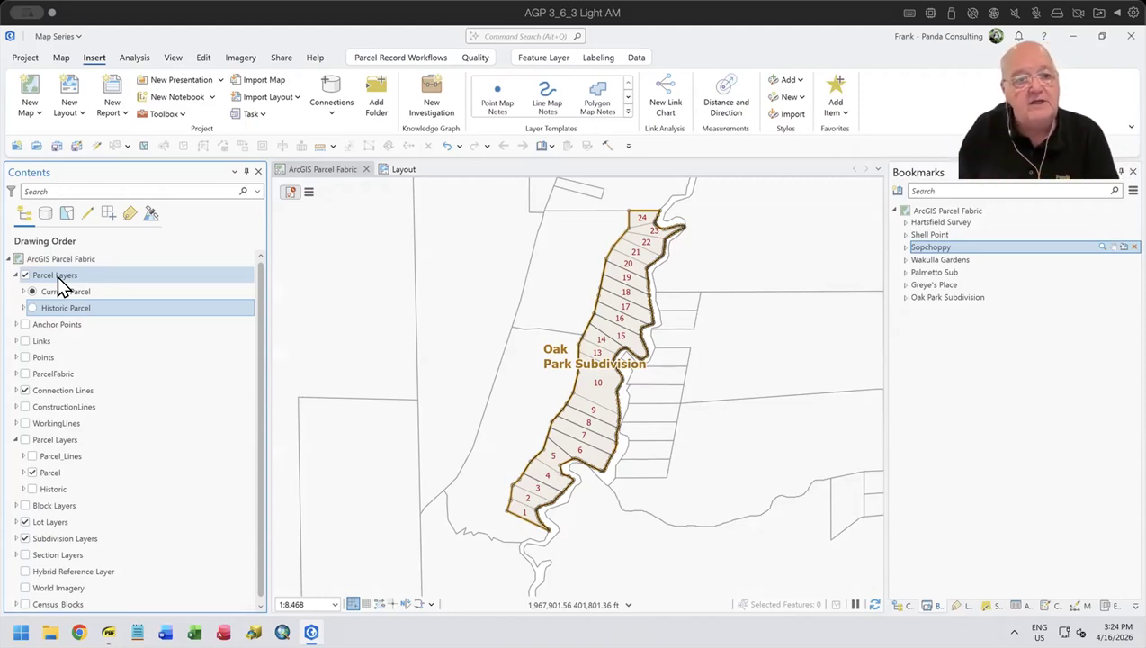
click(19, 439)
click(15, 438)
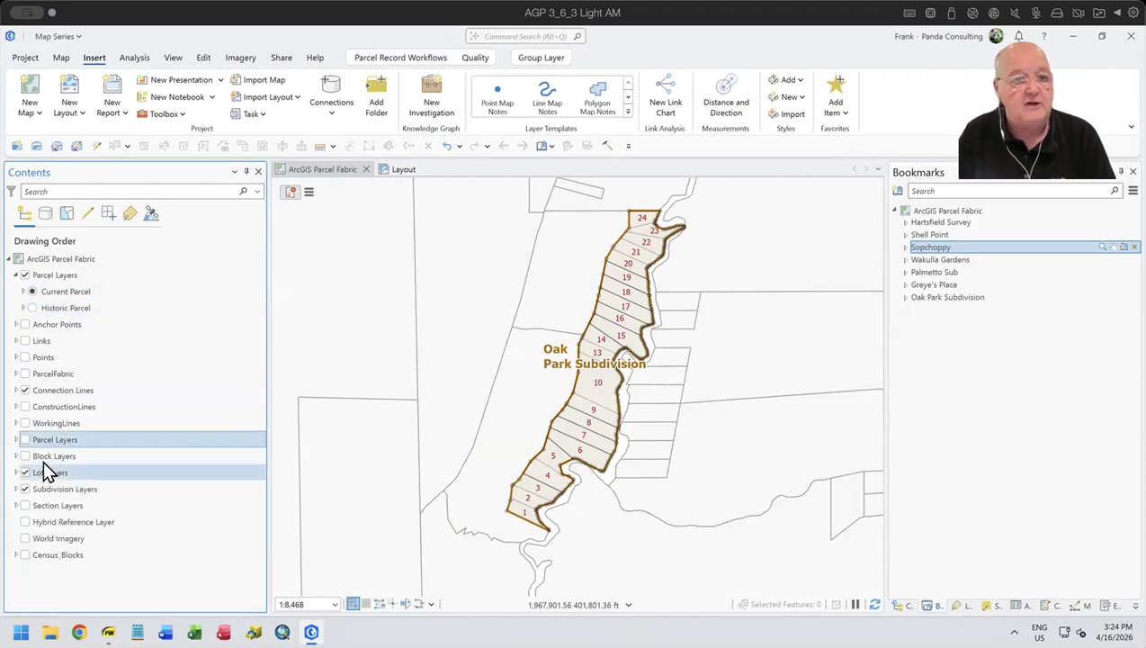
- Define a Thematic map series on the layout using Map Frame, radio group layer Parcel Layers and first page 1
click(403, 168)
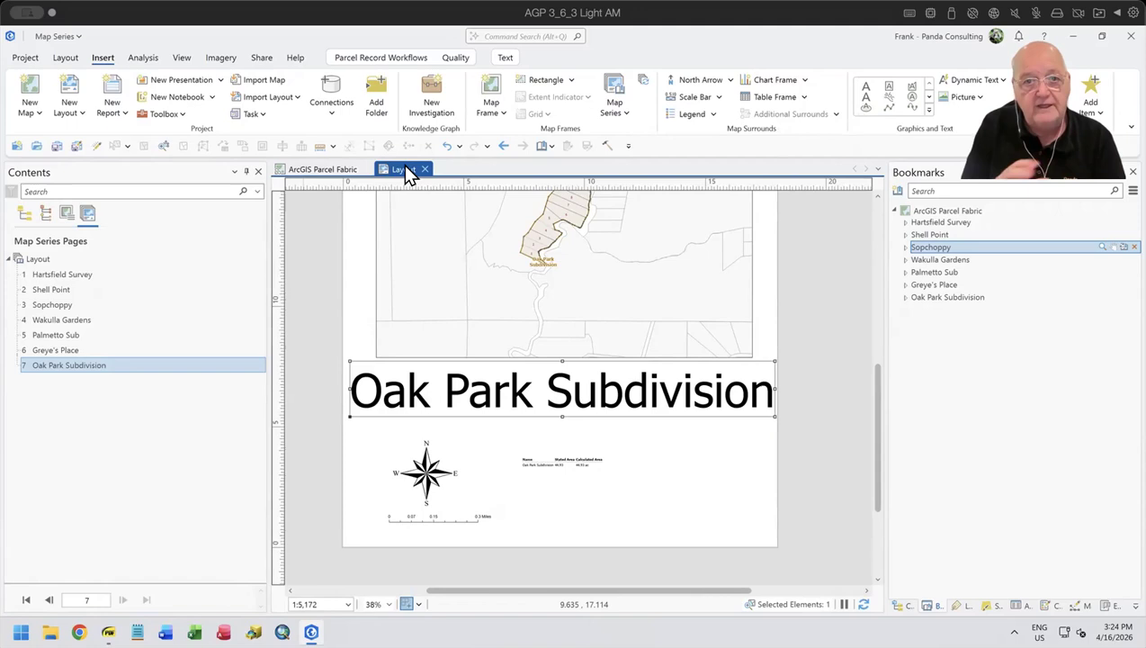
click(613, 112)
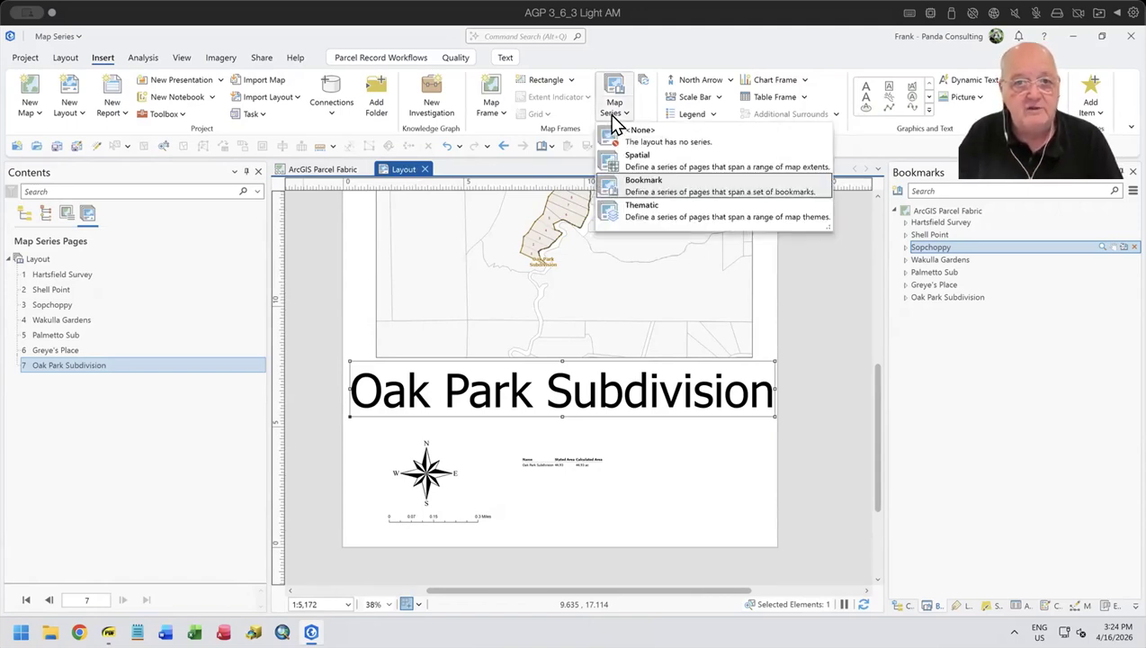
click(682, 212)
click(644, 381)
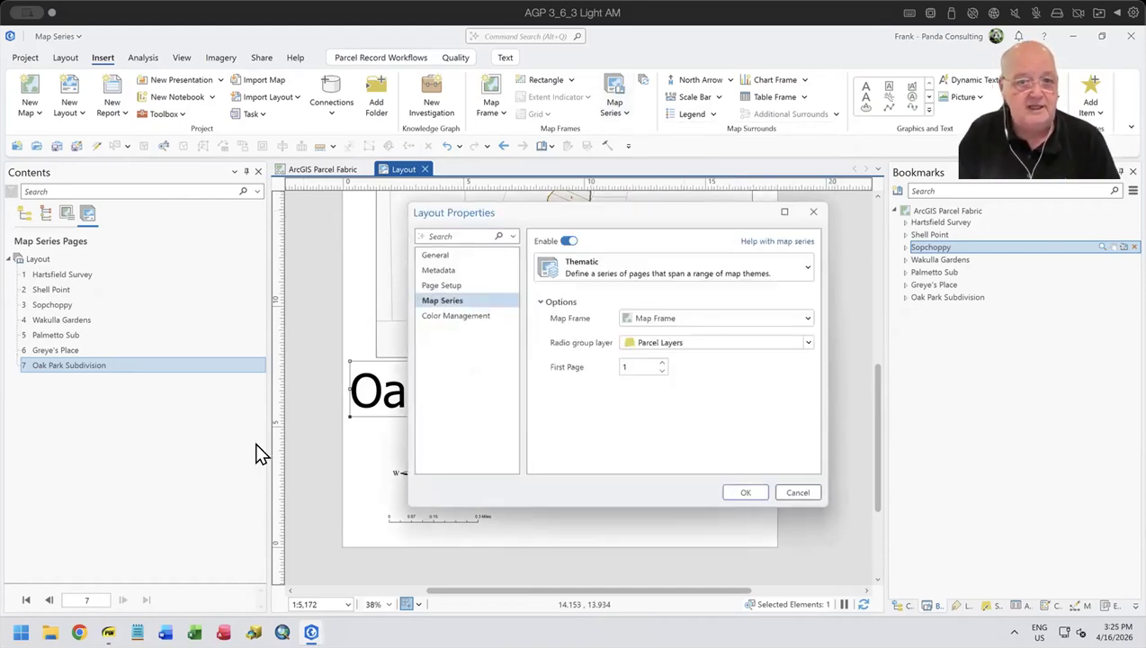
click(807, 346)
click(666, 366)
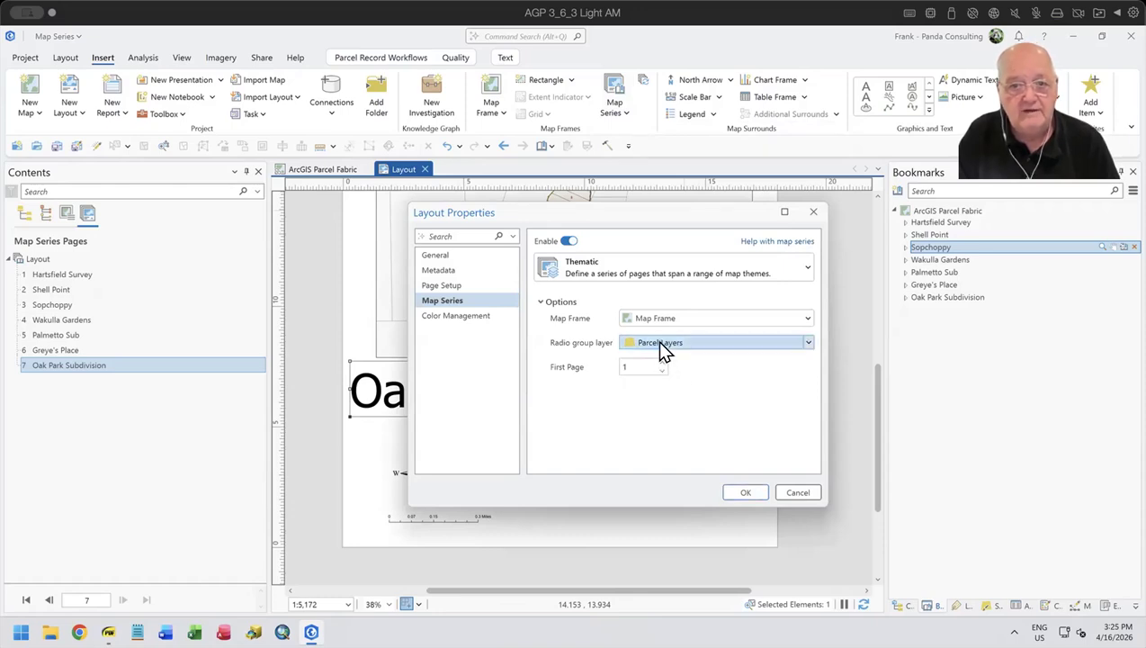
click(659, 347)
click(662, 357)
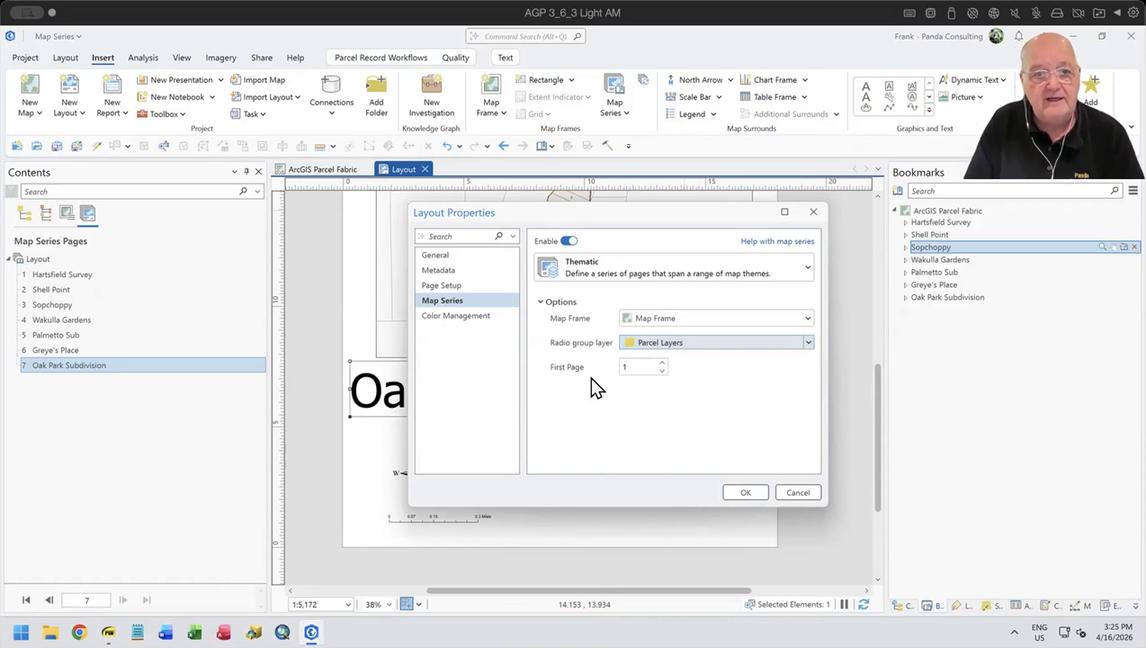
click(745, 493)
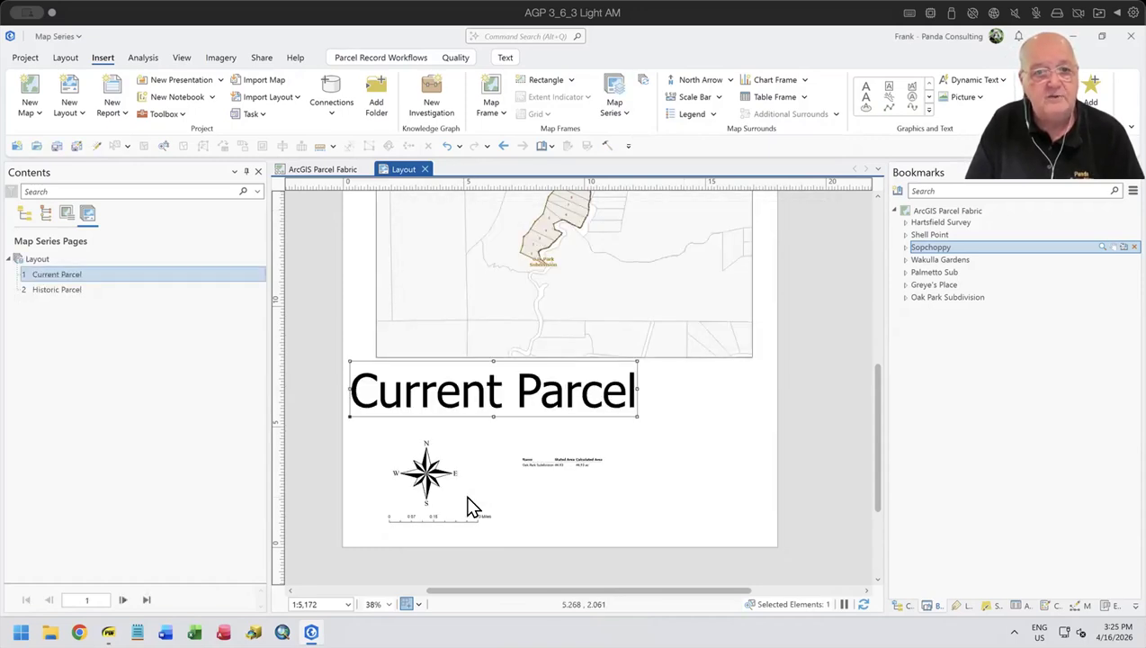
- Move the page-name dynamic text so it sits roughly centred beneath the map frame
drag(558, 388, 638, 401)
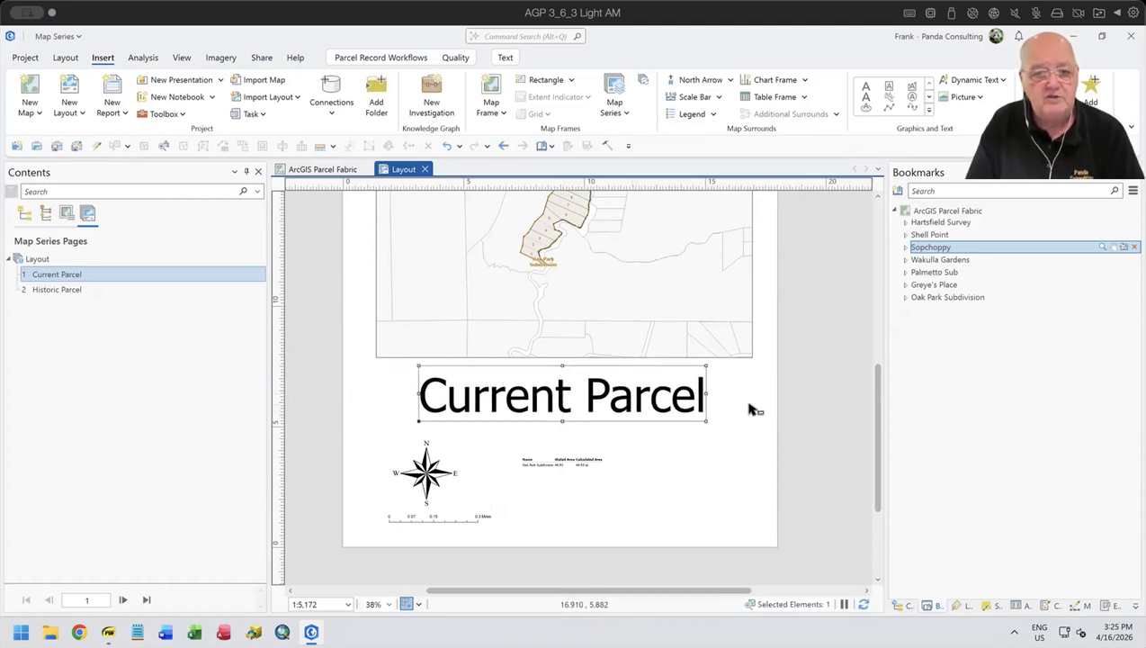
scroll(754, 409, down, 5)
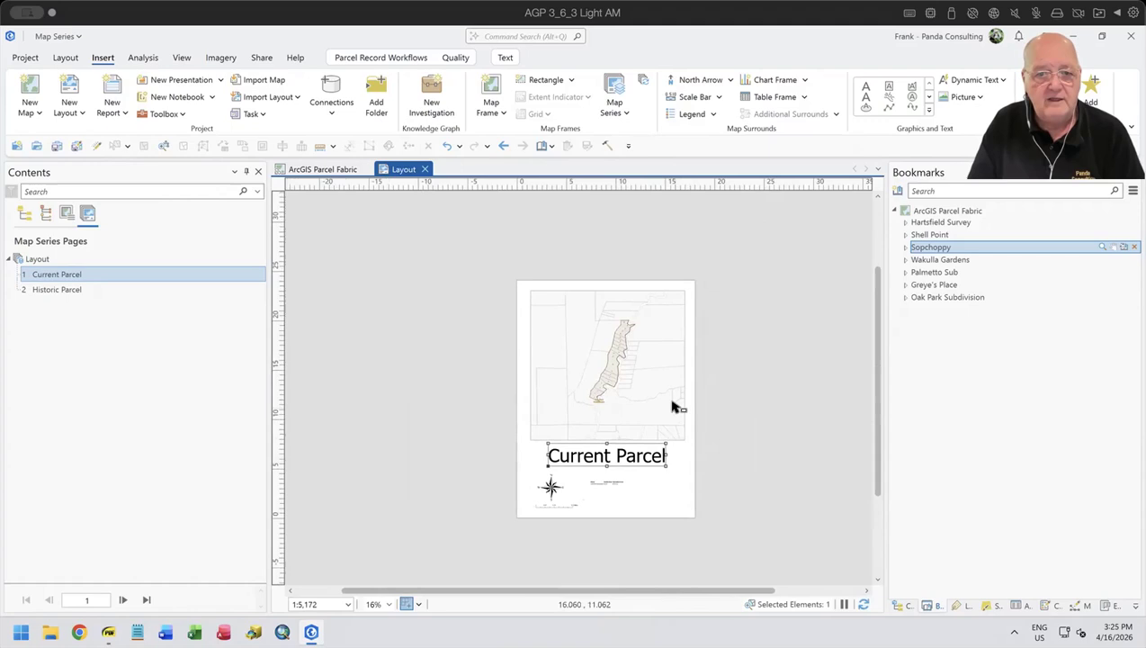
scroll(674, 408, up, 2)
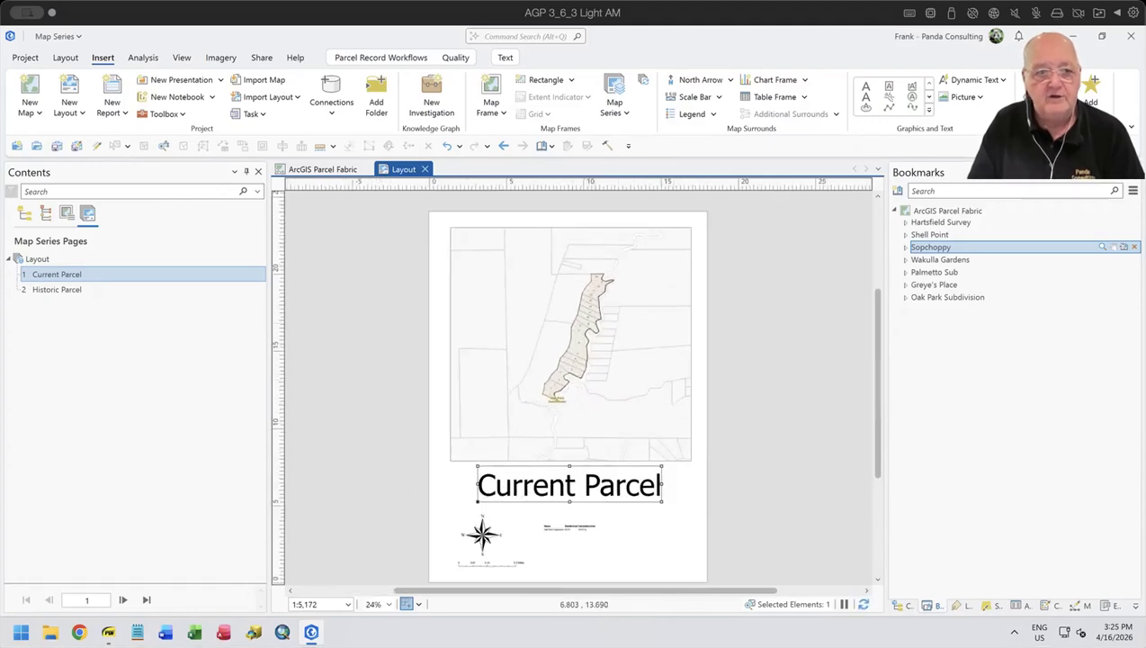
- Switch back and forth between the Historic Parcel and Current Parcel map series pages, finishing on Current Parcel
click(43, 286)
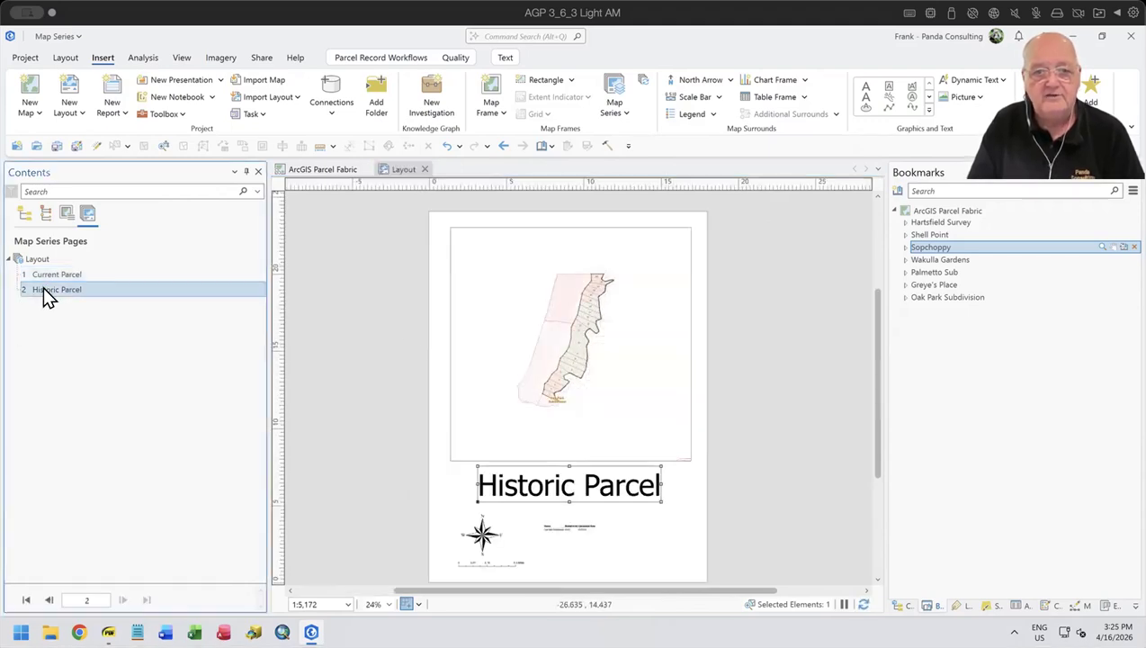
click(44, 275)
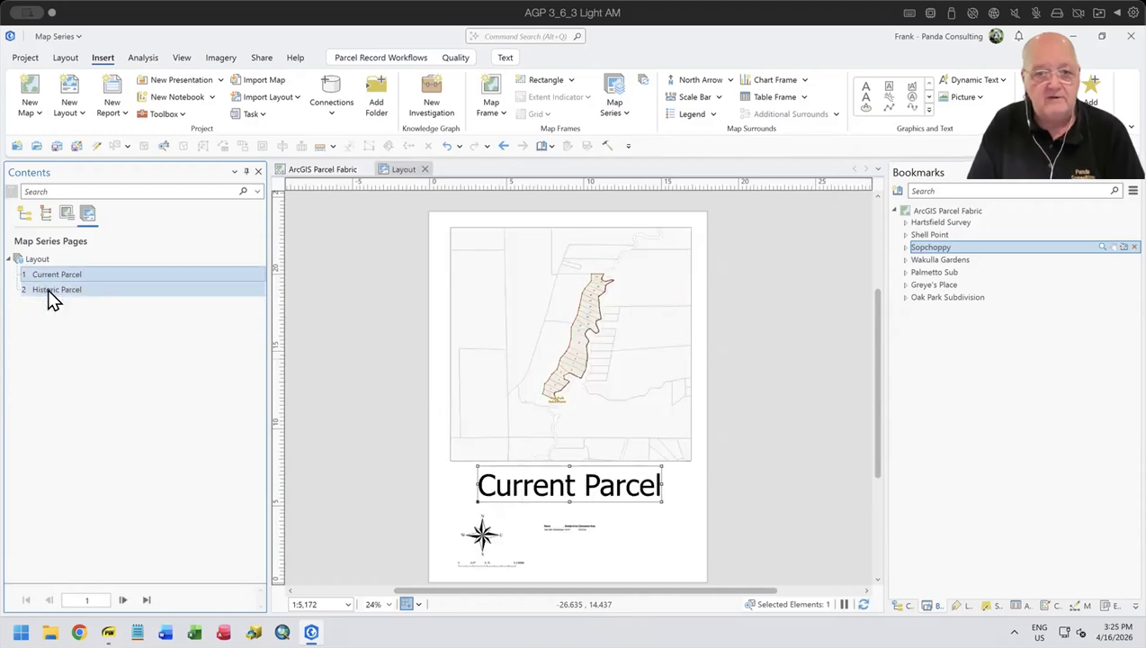
click(48, 288)
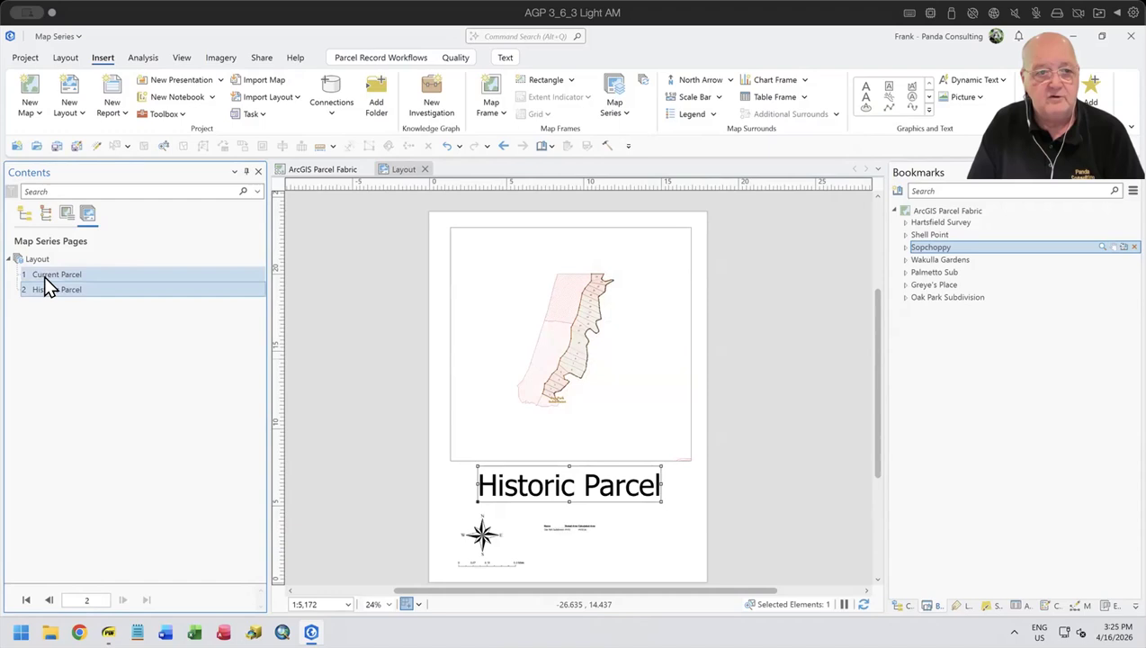
click(44, 274)
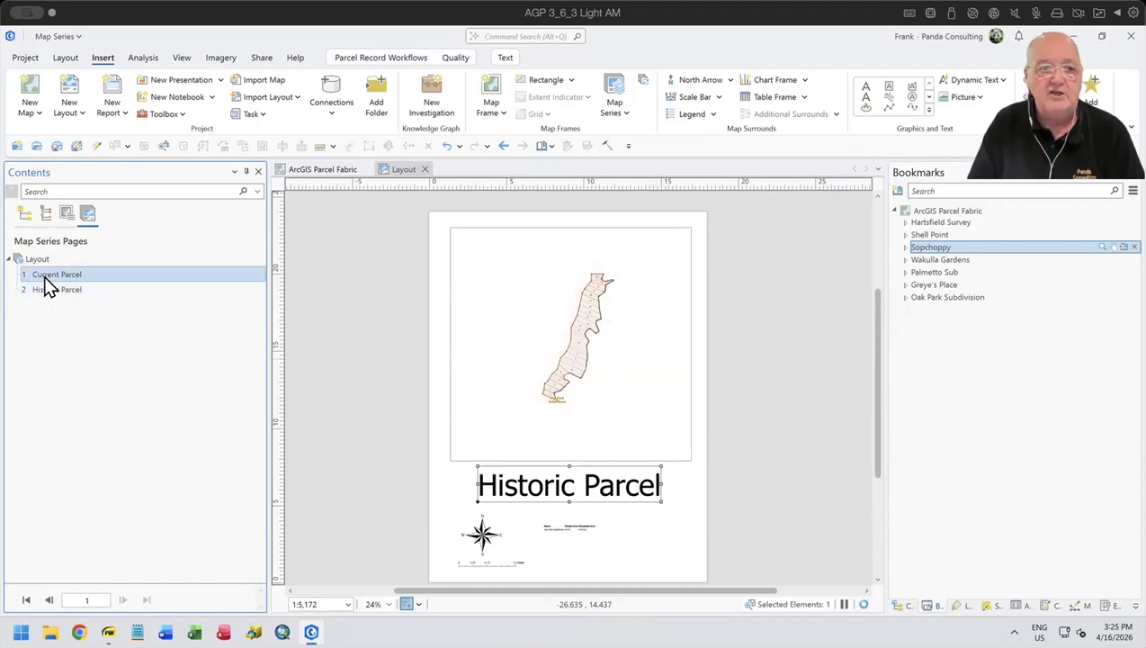
click(45, 287)
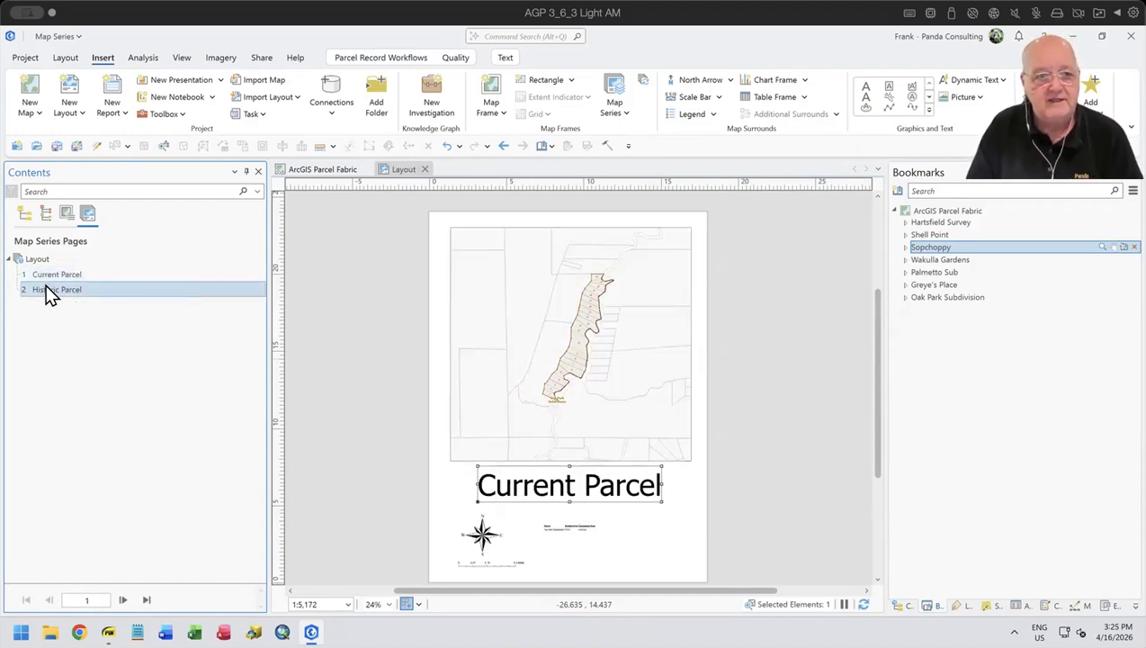
click(46, 273)
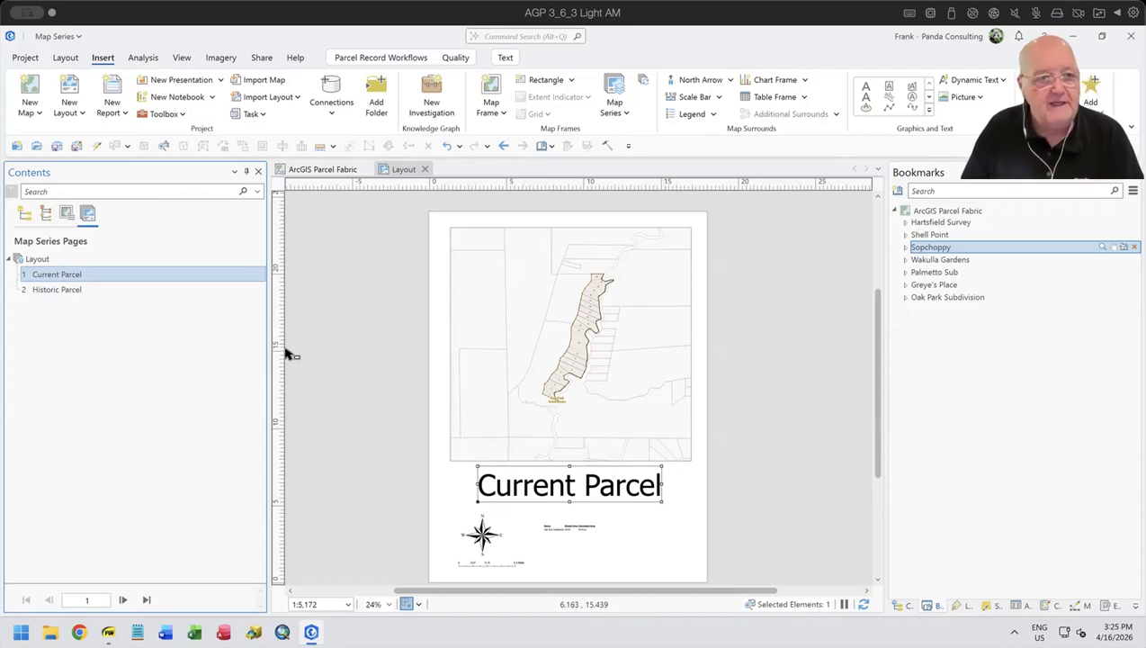
click(36, 260)
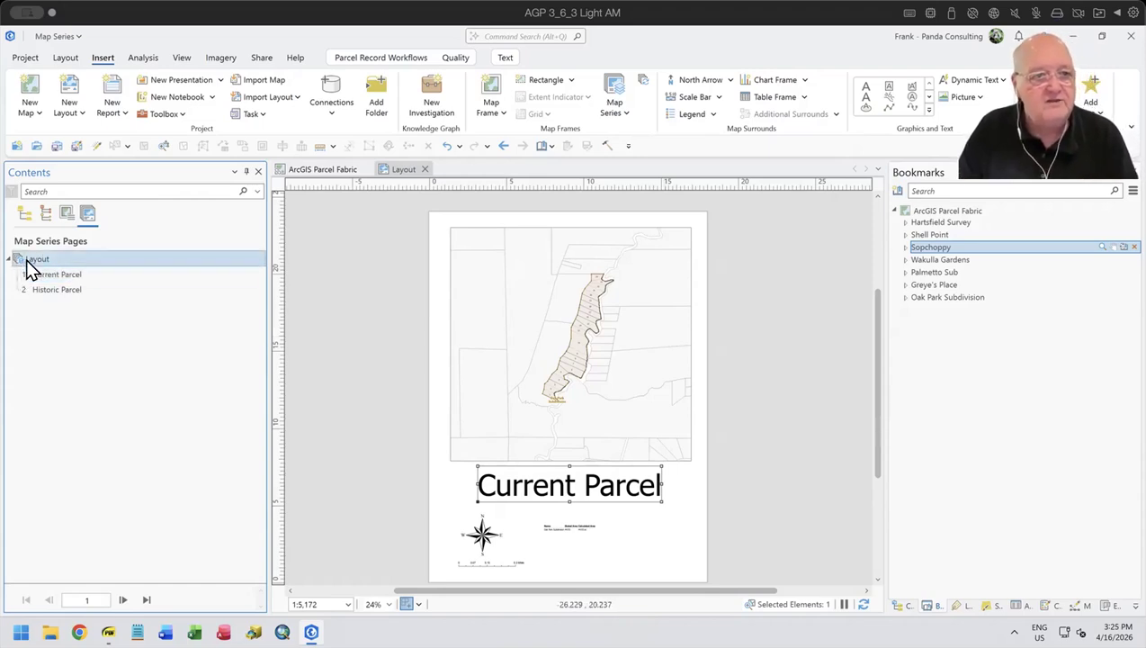
right_click(28, 260)
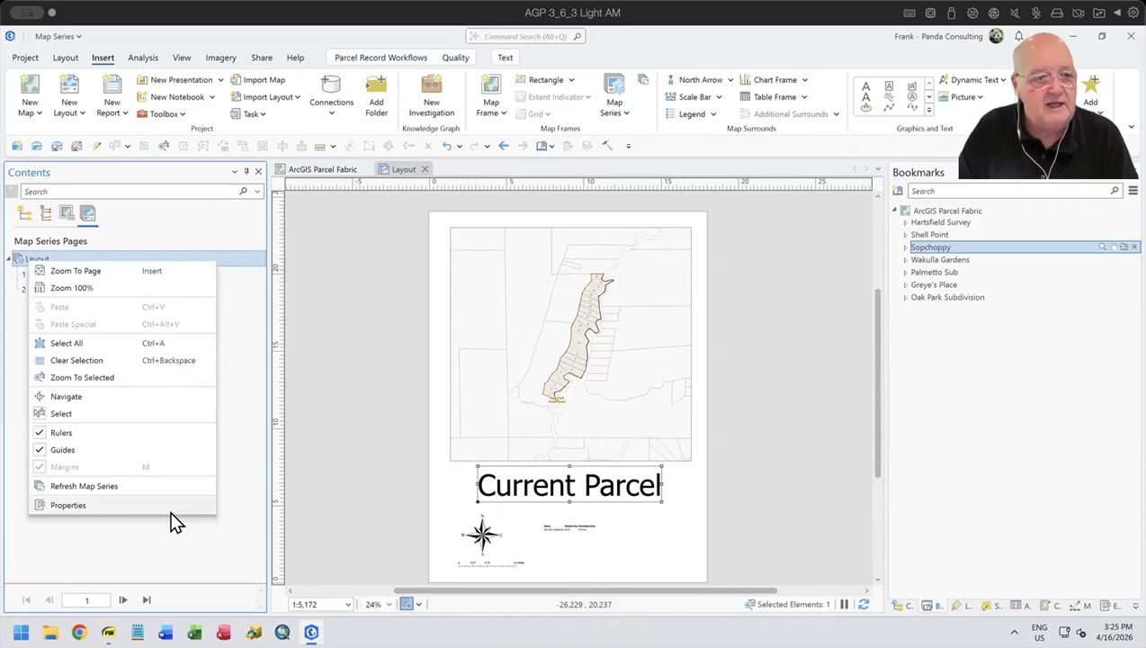
click(328, 34)
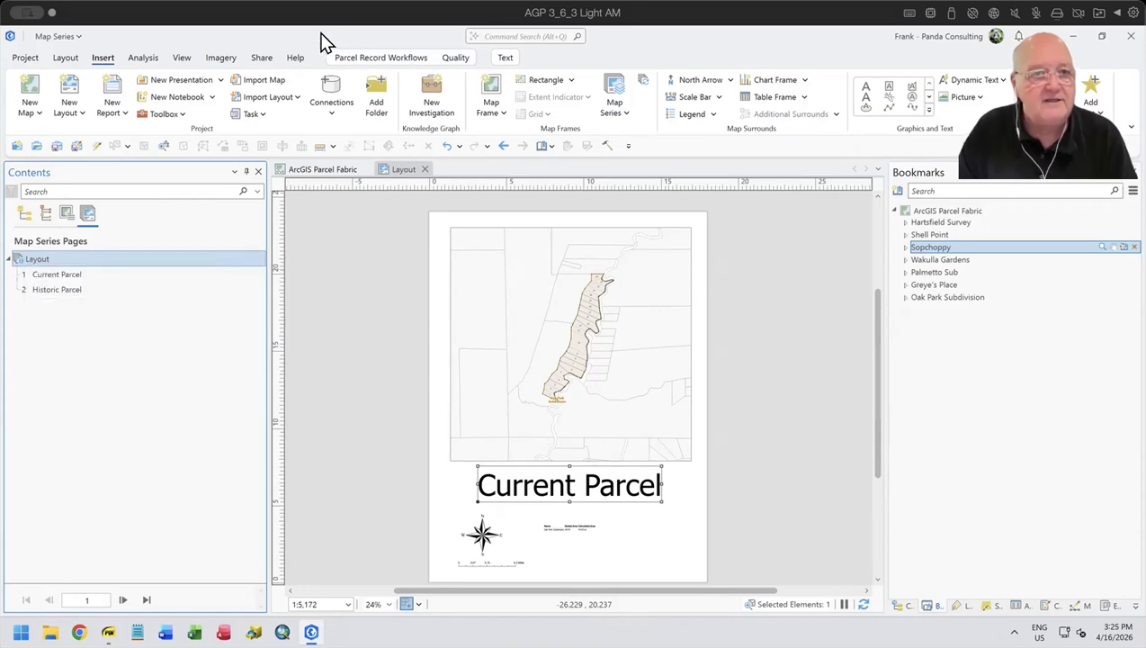
- Export the layout with the Flattened PDF preset as "Map Series" in the Map Series Demo folder
click(261, 57)
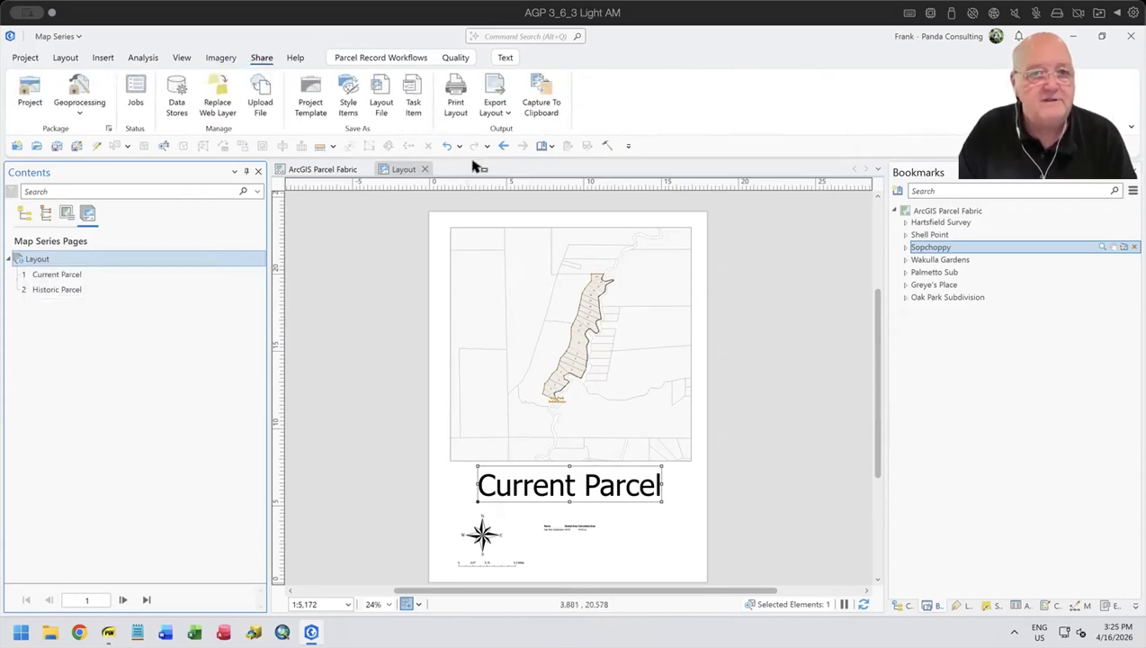
click(494, 111)
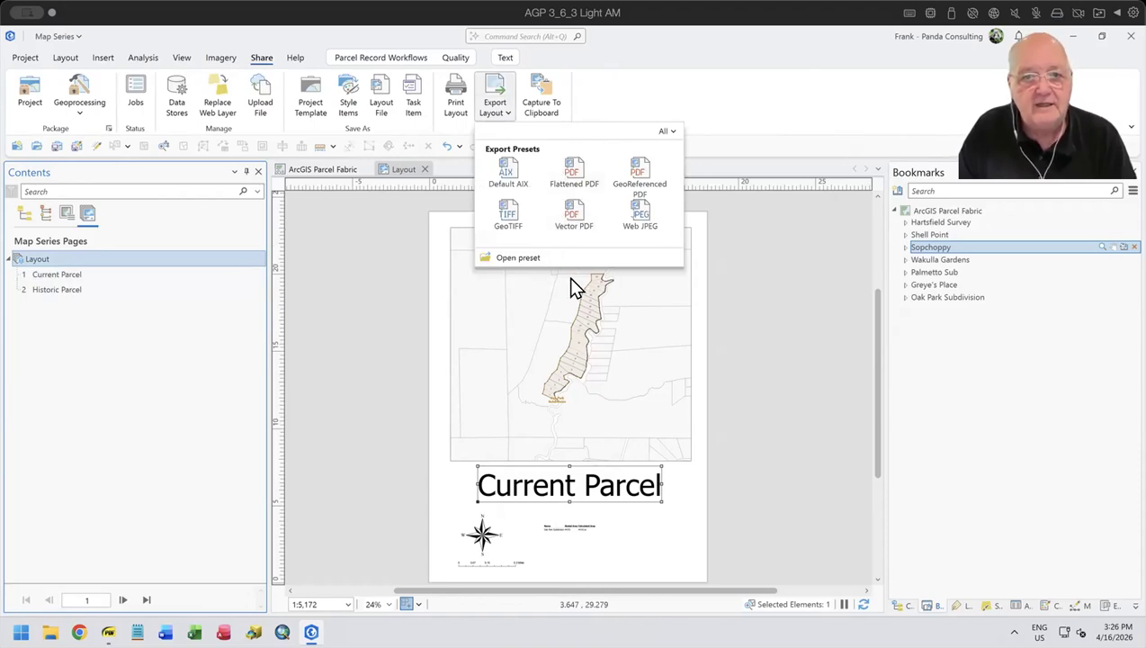
click(566, 178)
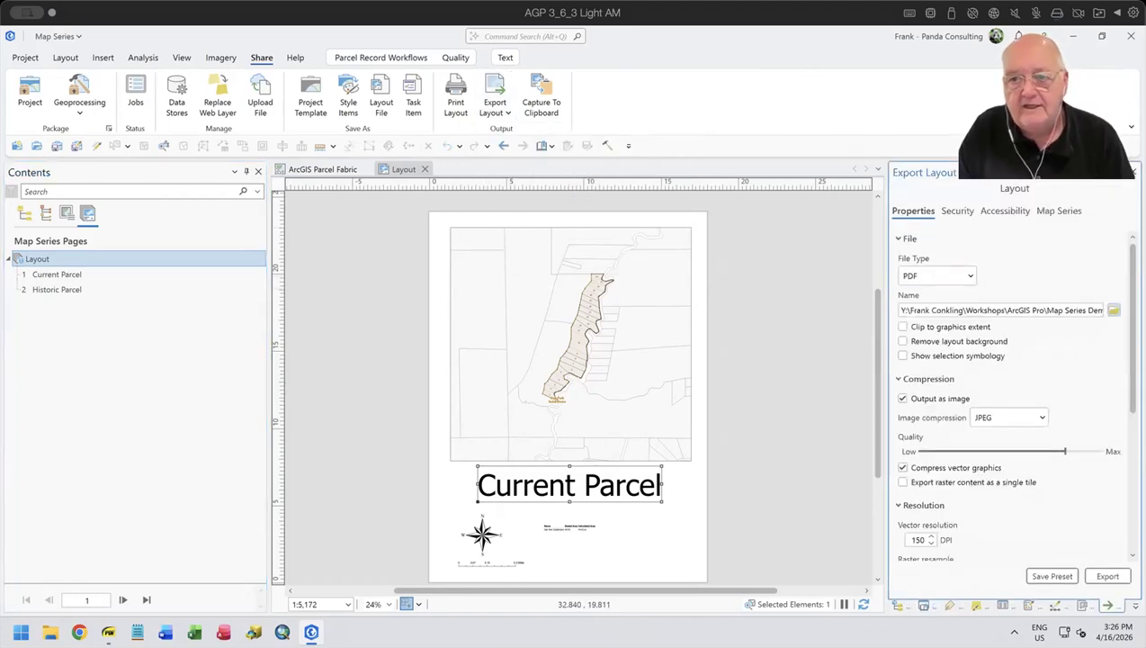
click(1113, 309)
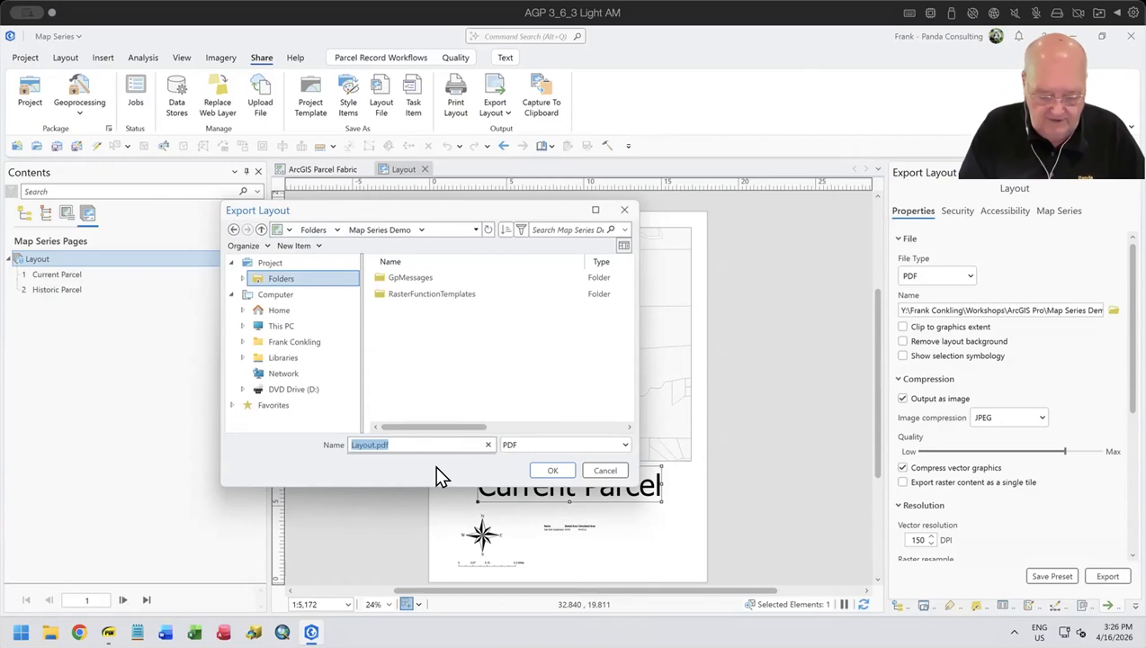
text(Map S)
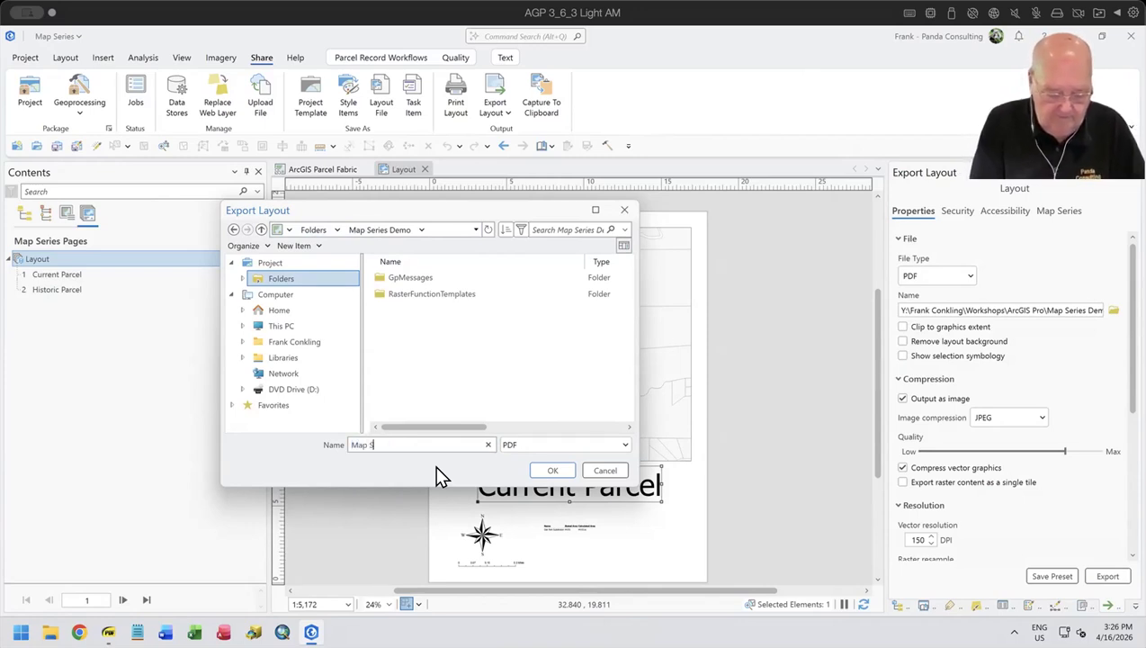
text(eries)
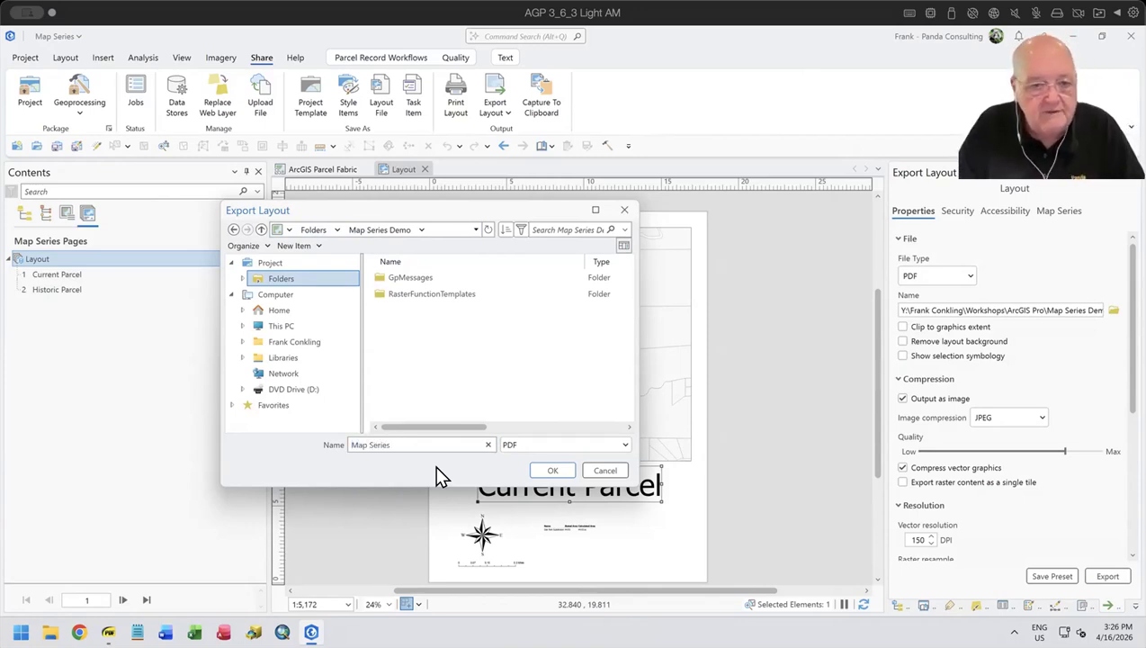
click(554, 470)
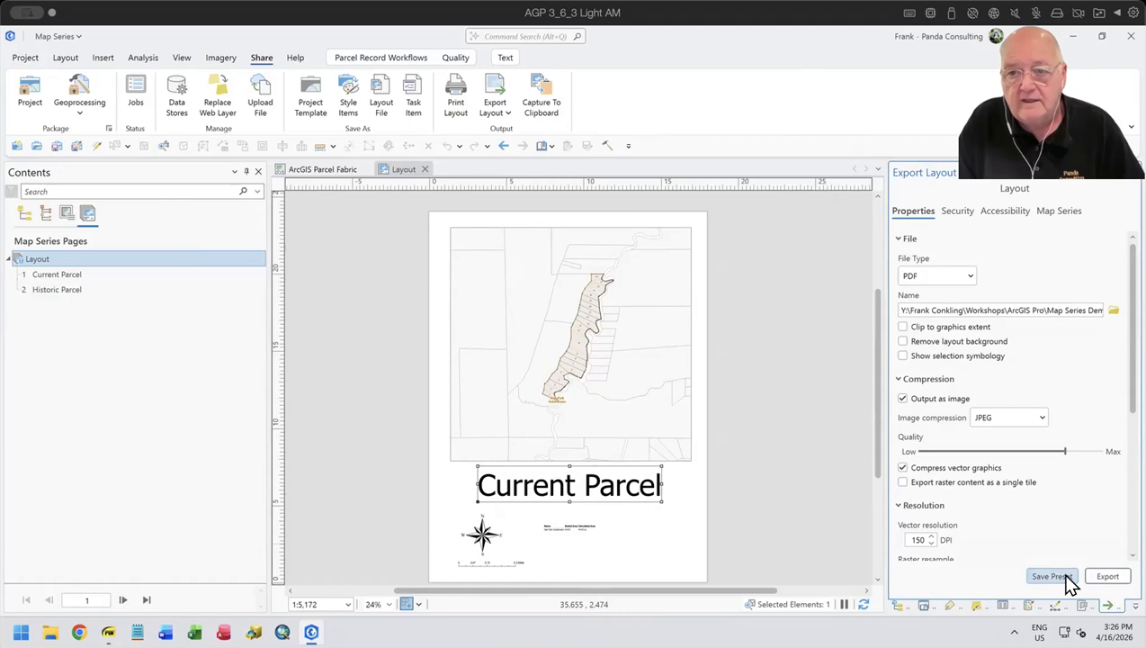
click(1105, 578)
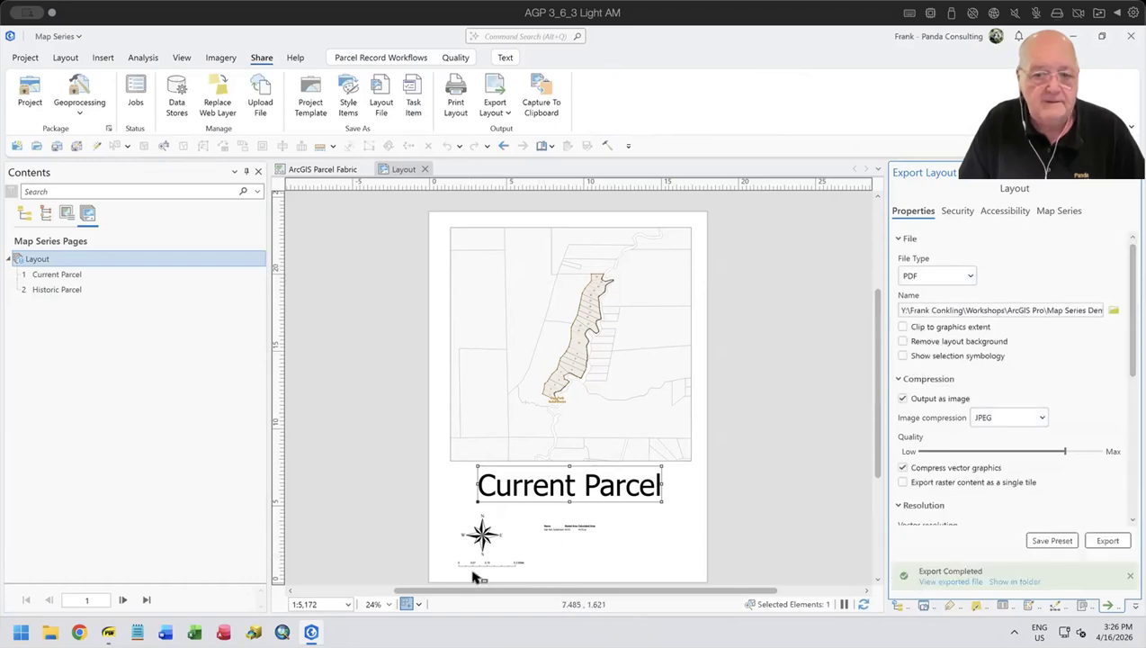
- Switch to File Explorer, browse to Workshops > ArcGIS Pro > Map Series Demo on the Y: drive, and open Map Series.pdf
click(50, 631)
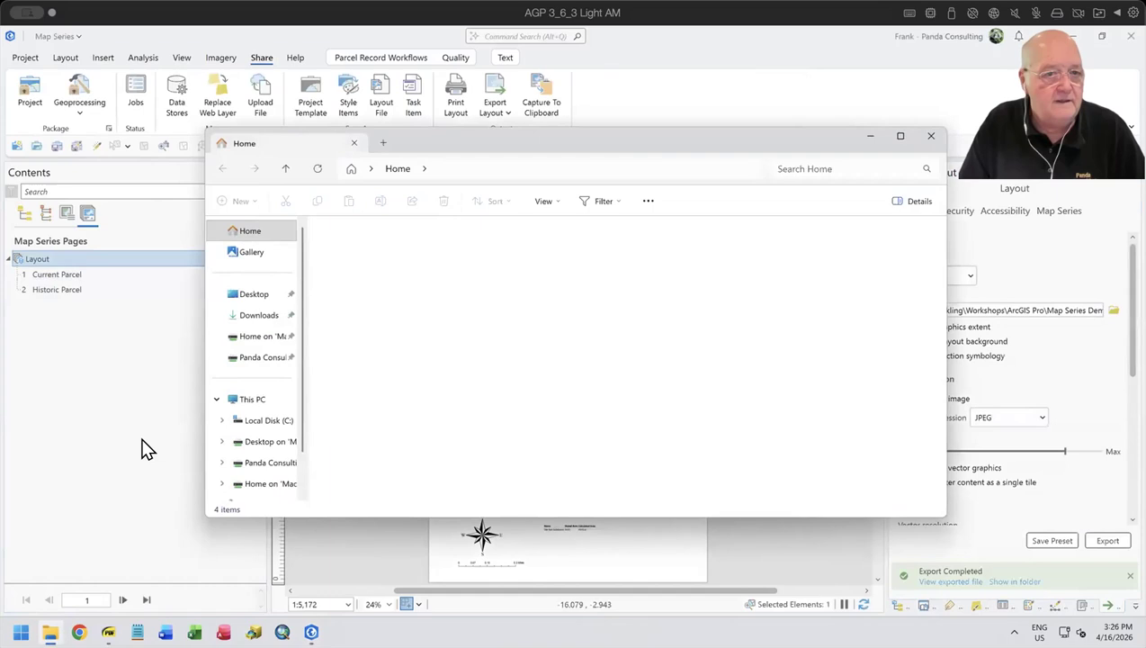
double_click(449, 337)
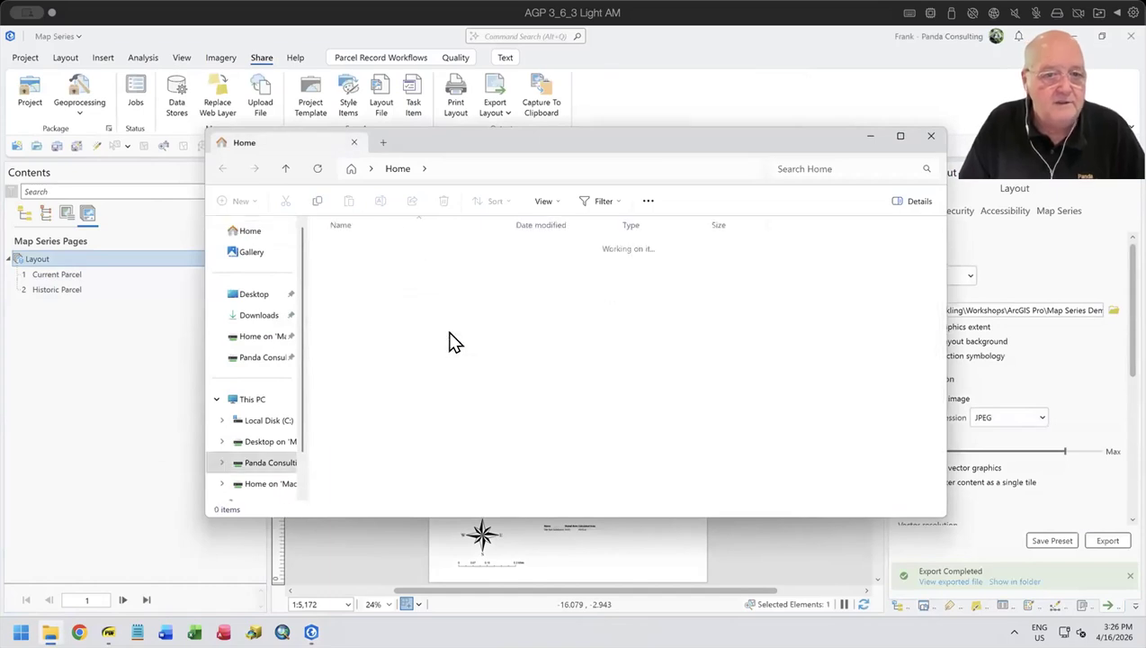
double_click(370, 284)
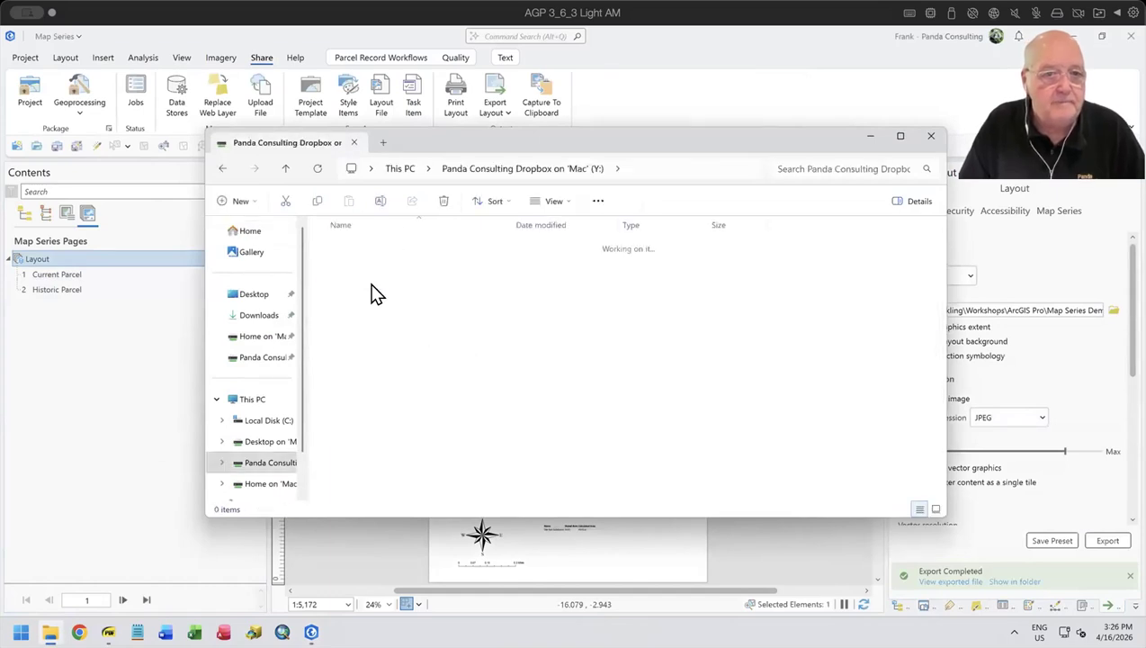
double_click(358, 313)
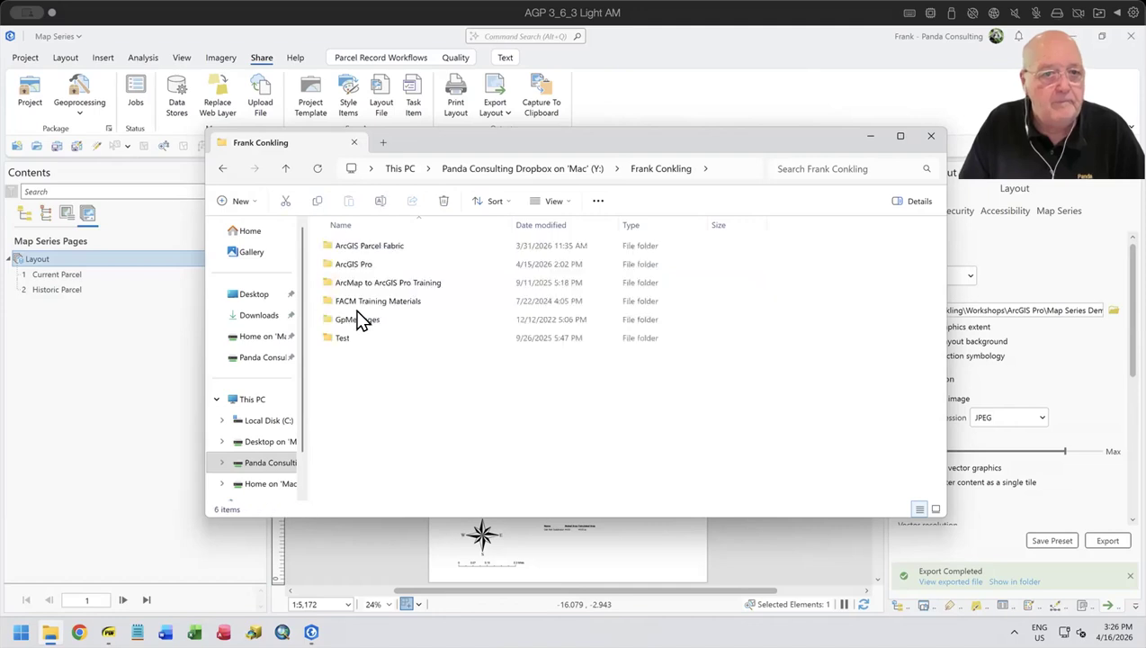
double_click(355, 249)
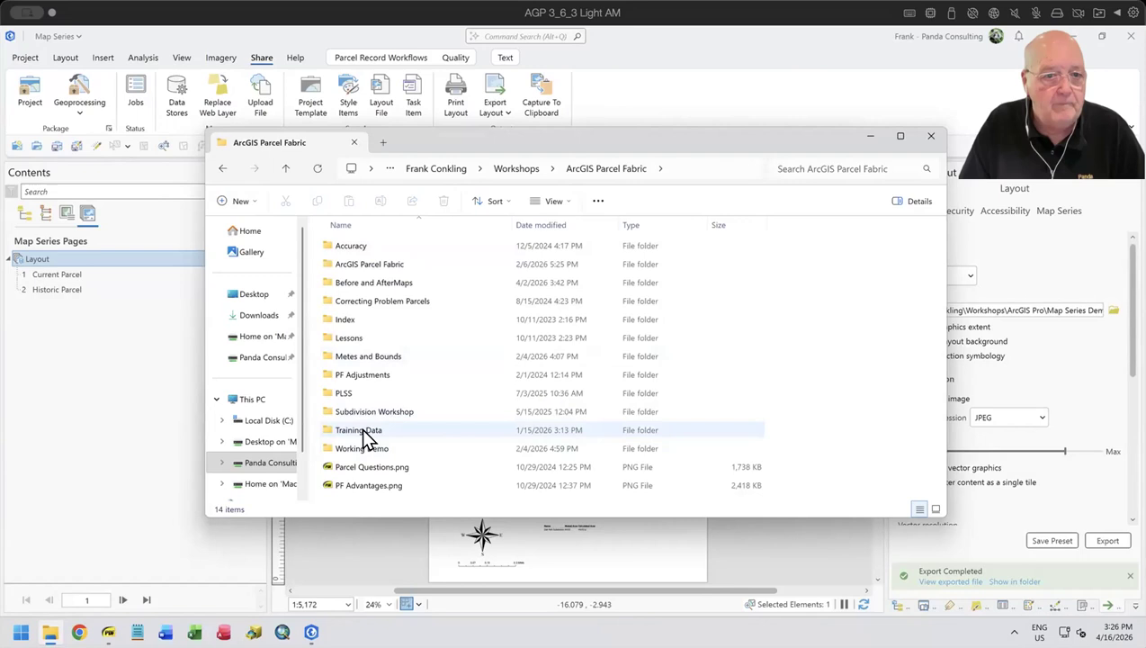
click(500, 170)
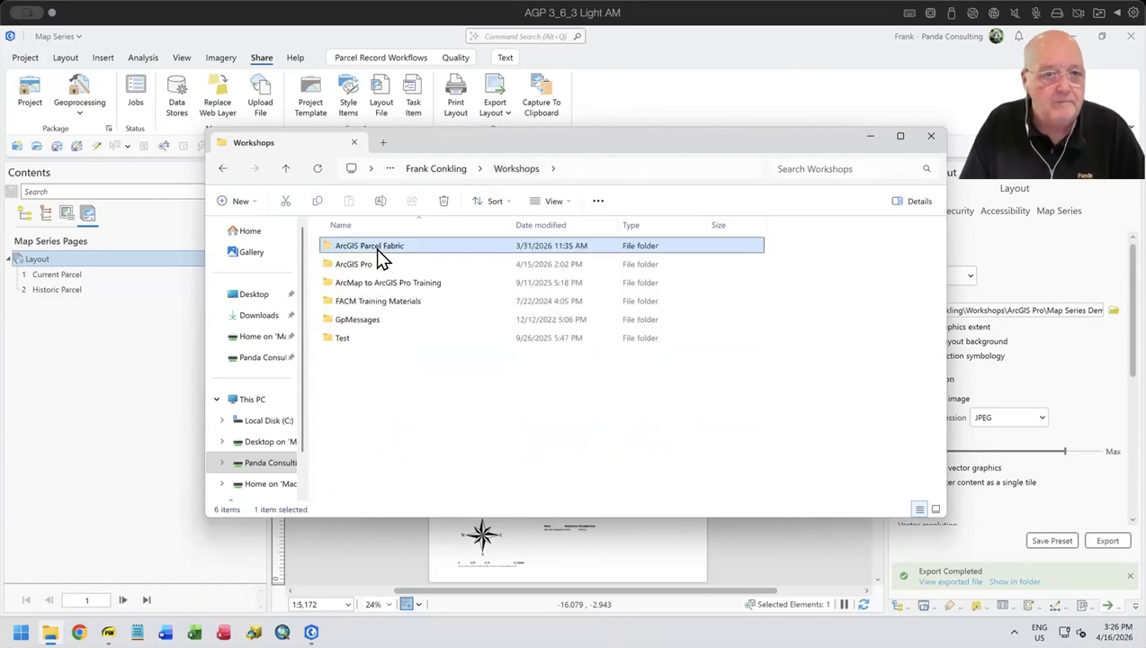
double_click(353, 266)
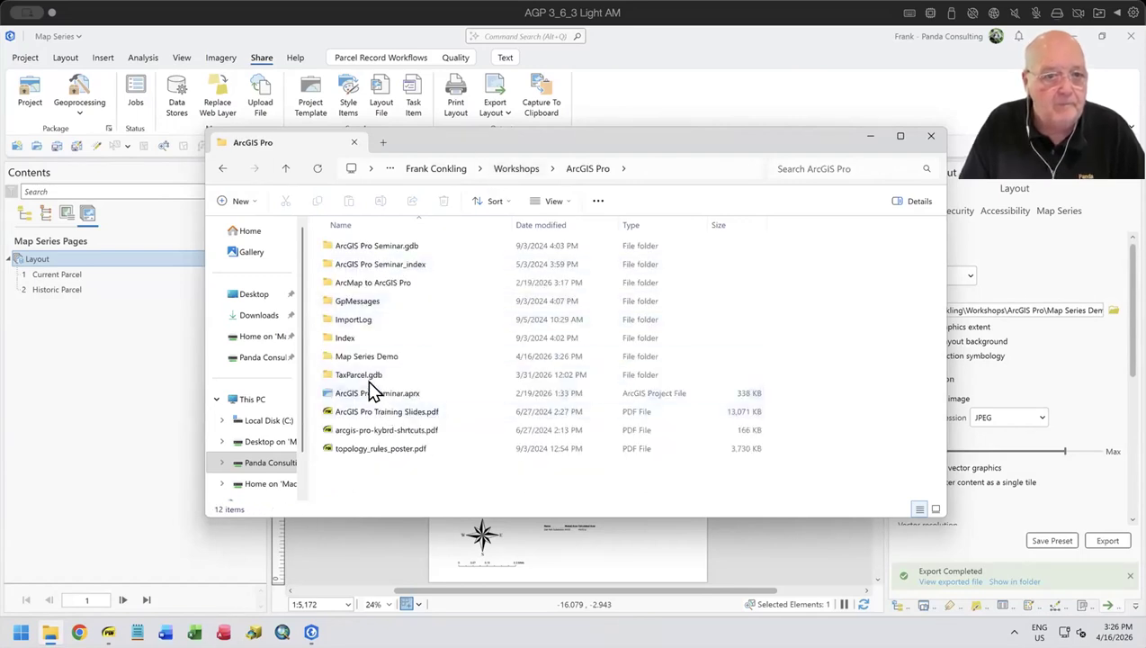
double_click(353, 355)
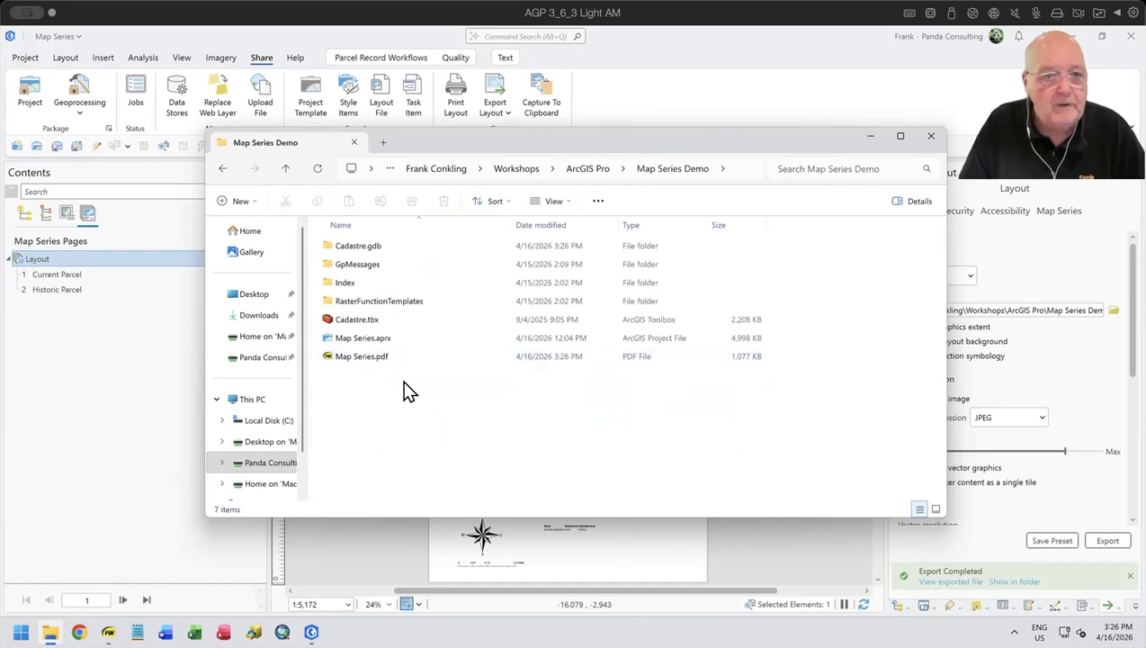
double_click(368, 356)
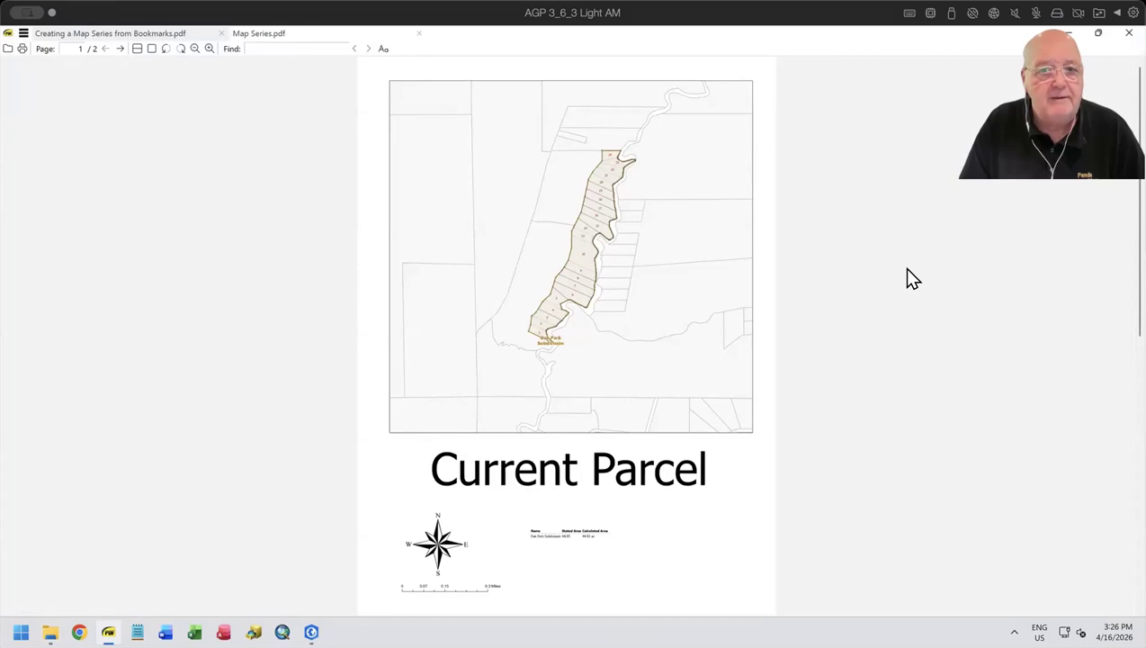
- Review the Current Parcel and Historic Parcel pages of the exported PDF, returning to the first page
scroll(905, 280, down, 1)
scroll(905, 280, down, 10)
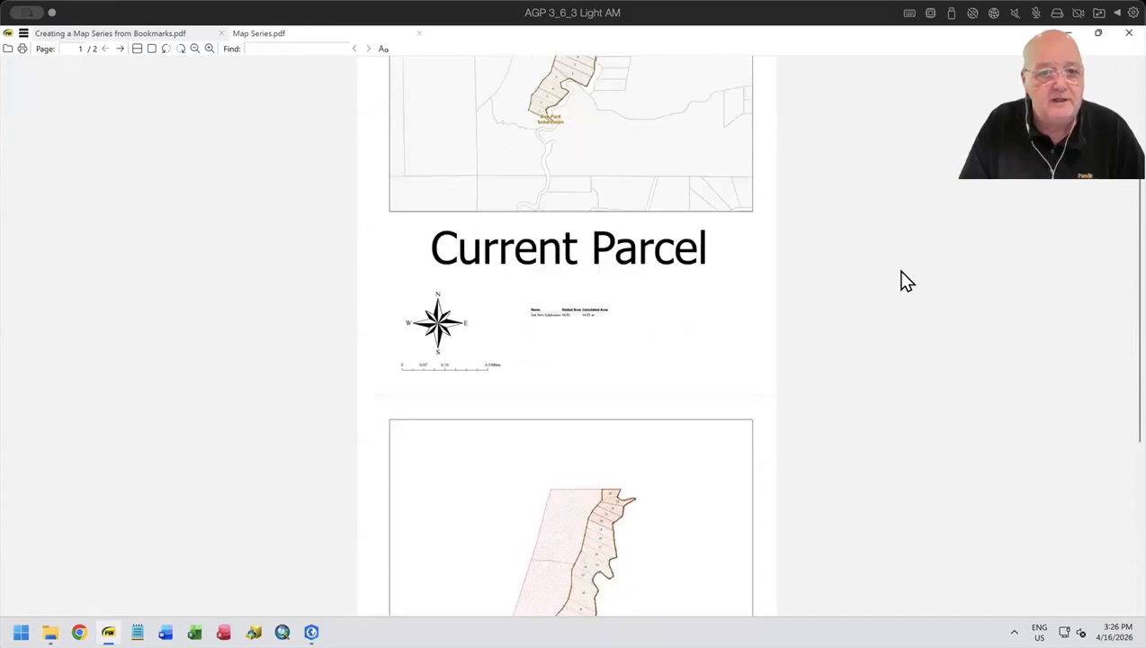
scroll(905, 281, up, 10)
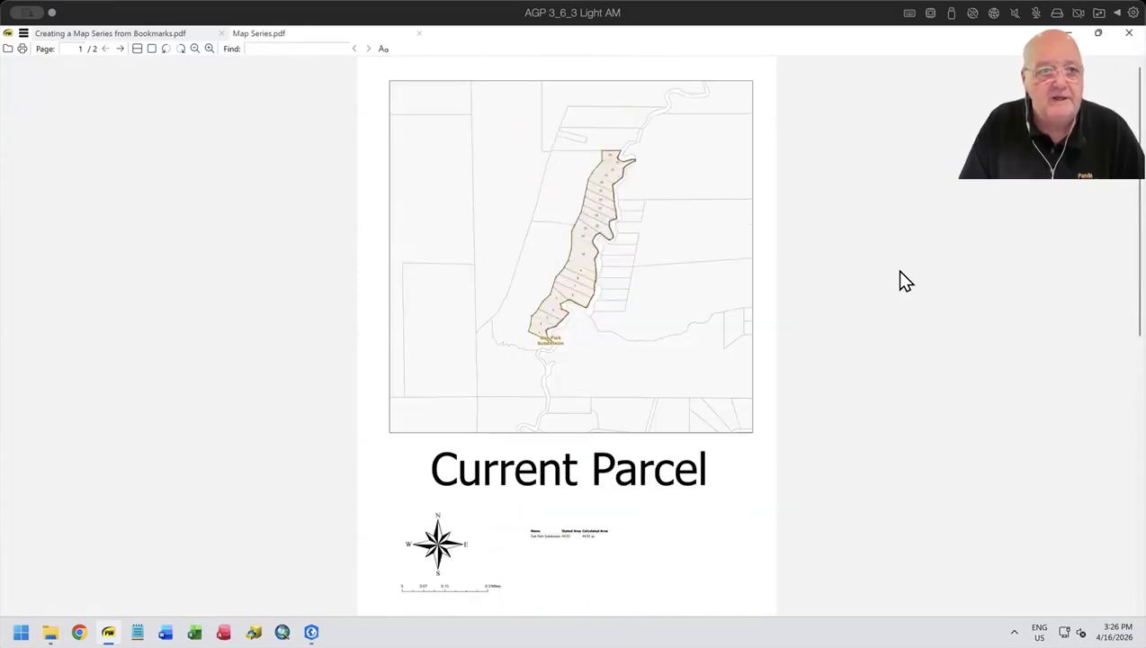
- Show the PDF in single-page view and flip repeatedly between its two pages to compare the parcel themes
click(151, 49)
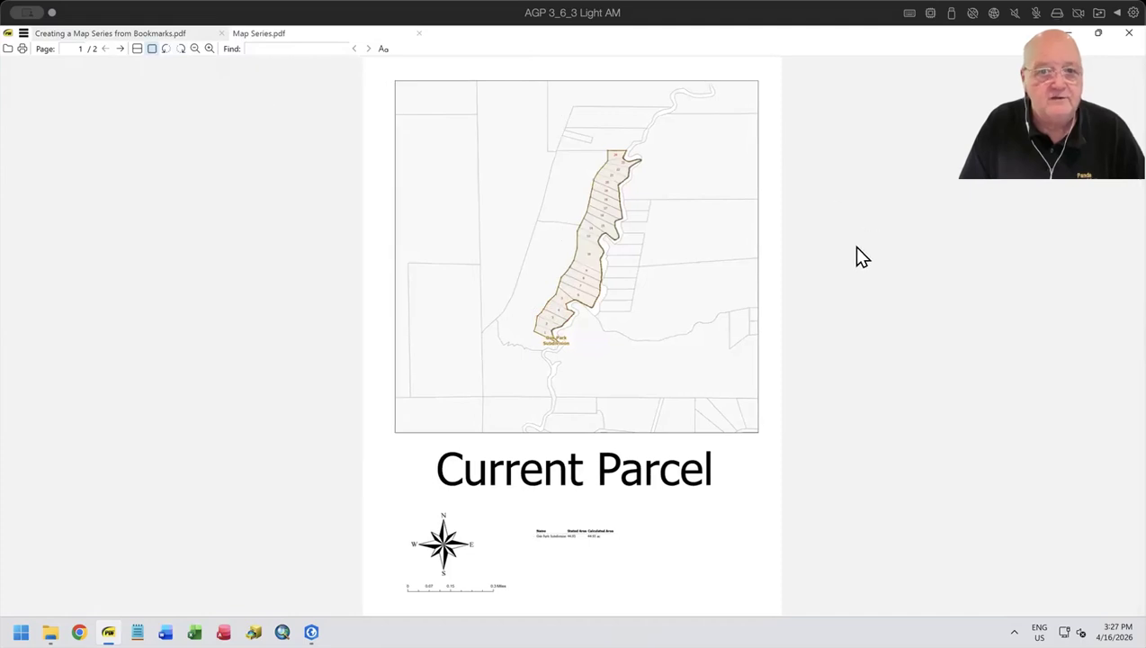
scroll(856, 247, down, 1)
scroll(857, 246, up, 1)
scroll(857, 246, down, 1)
scroll(856, 246, up, 1)
scroll(856, 247, down, 1)
scroll(856, 247, up, 1)
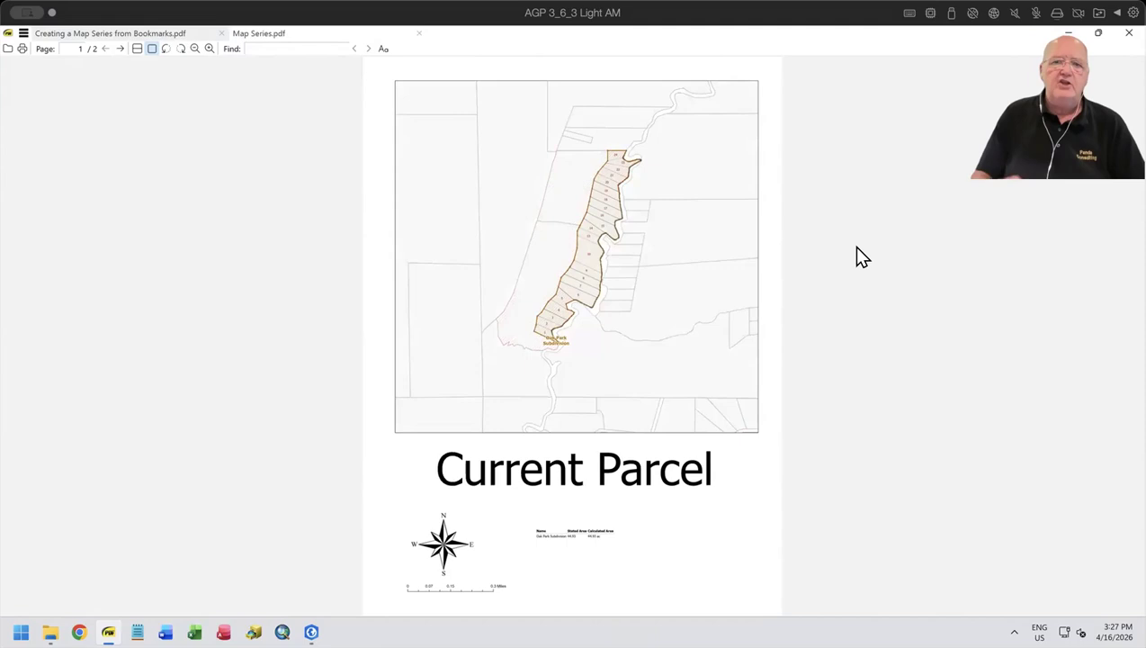
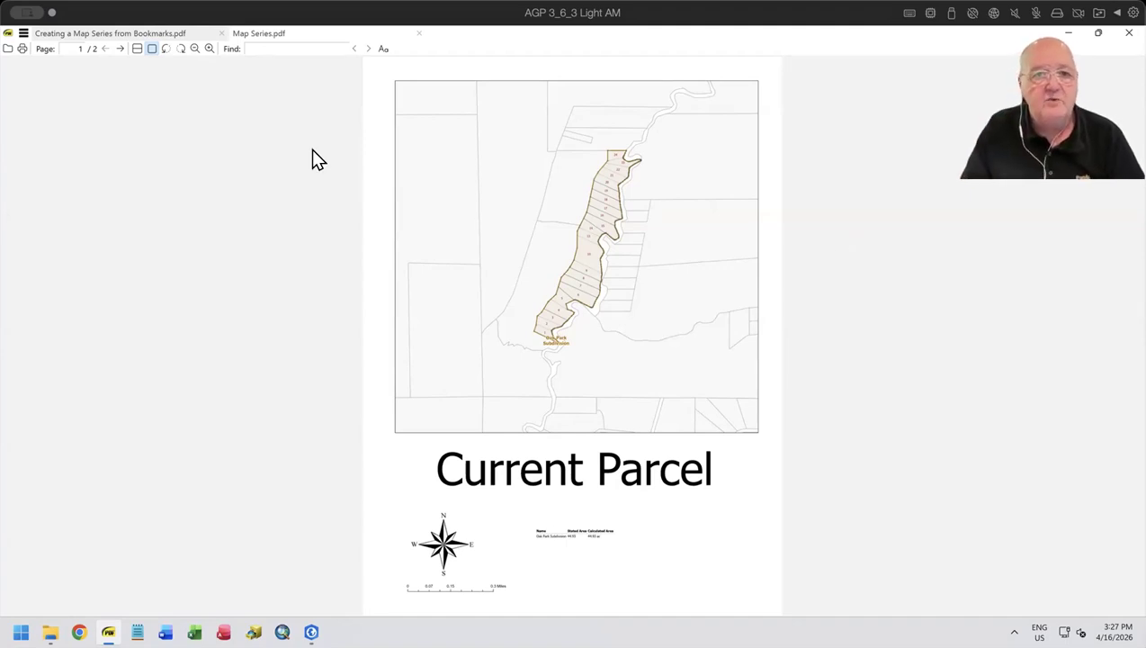
- Close Map Series.pdf, switch to ArcGIS Pro, and deselect the title on the layout
click(418, 33)
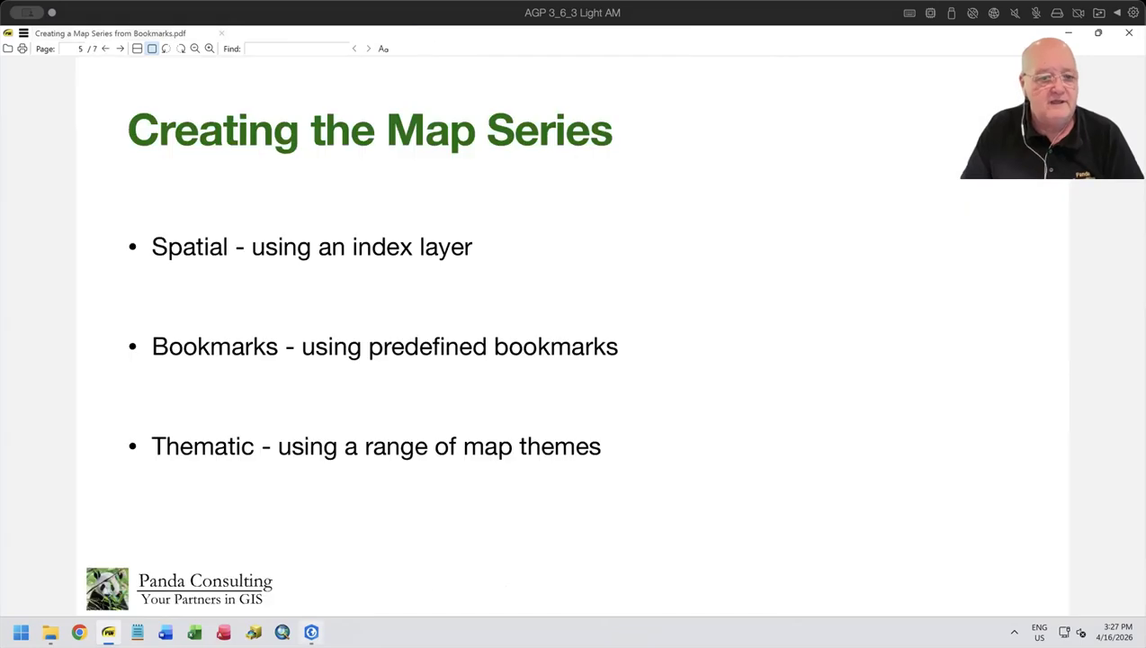
click(311, 633)
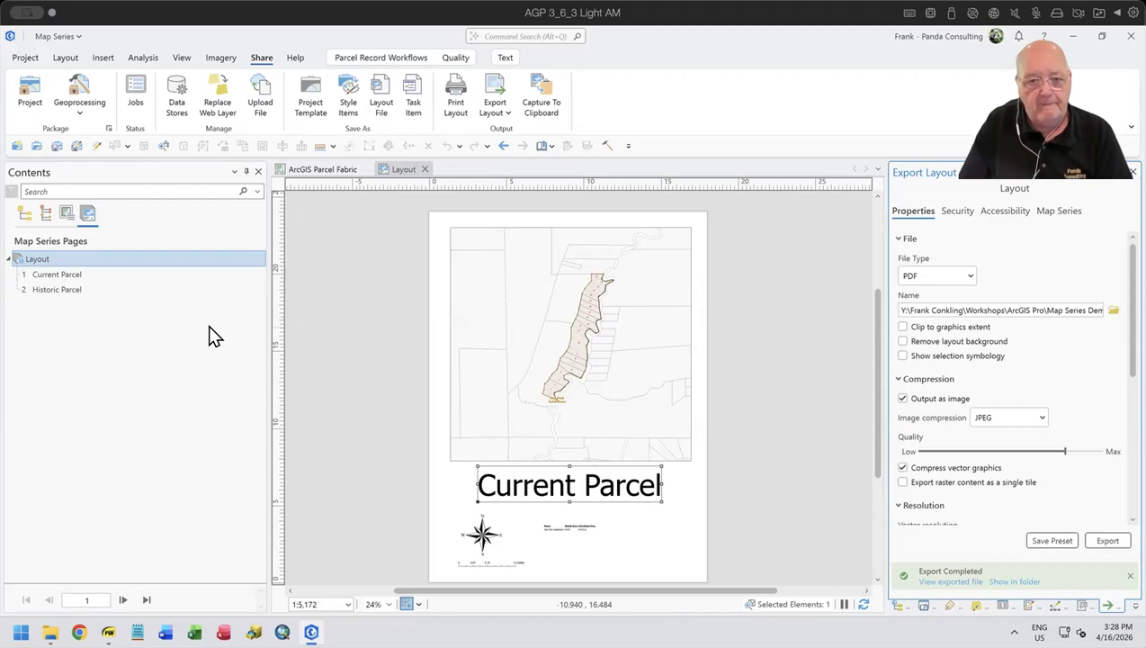
click(439, 479)
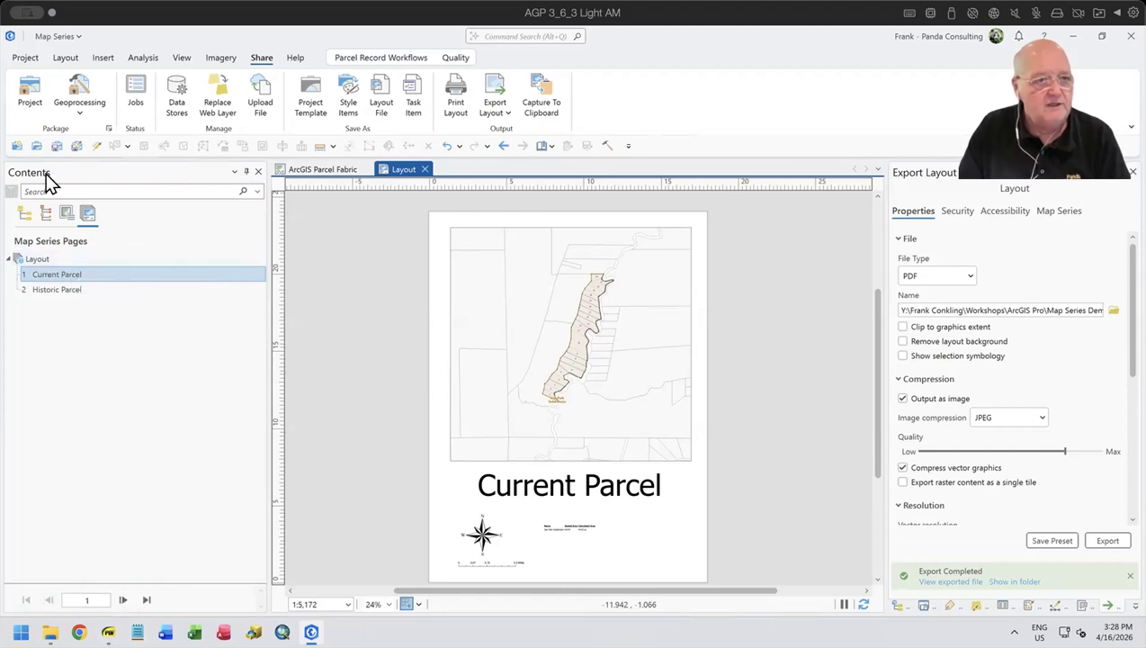
- Examine the fields available for a page query in the Current Parcel layer's properties, leaving the properties unchanged
click(25, 213)
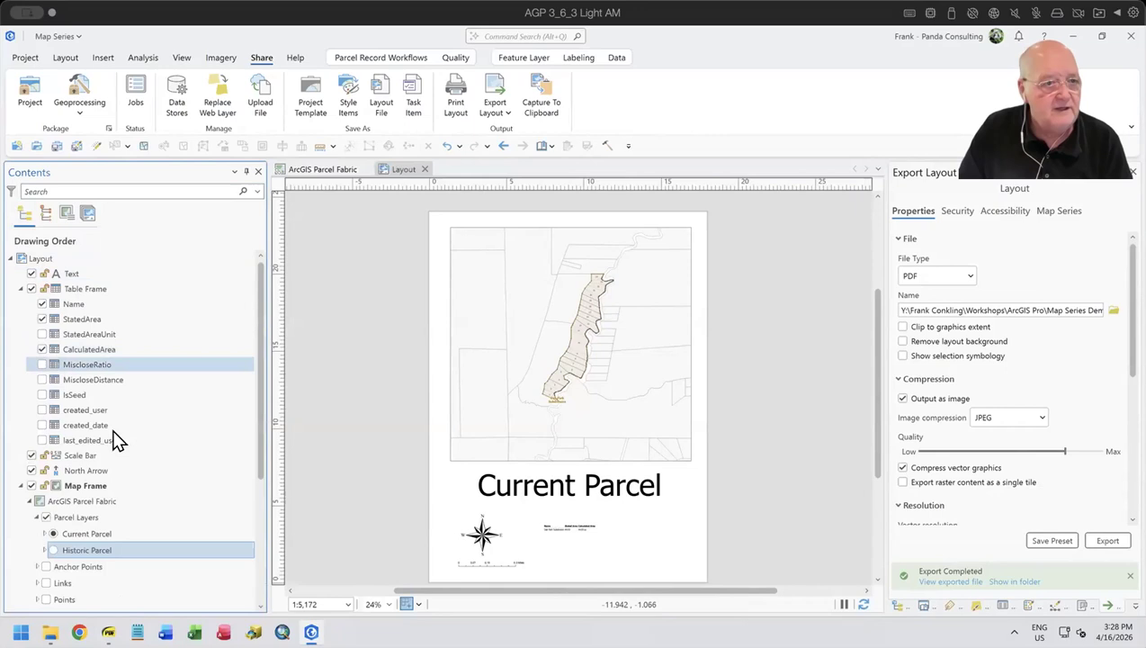
scroll(138, 504, down, 2)
scroll(138, 505, down, 1)
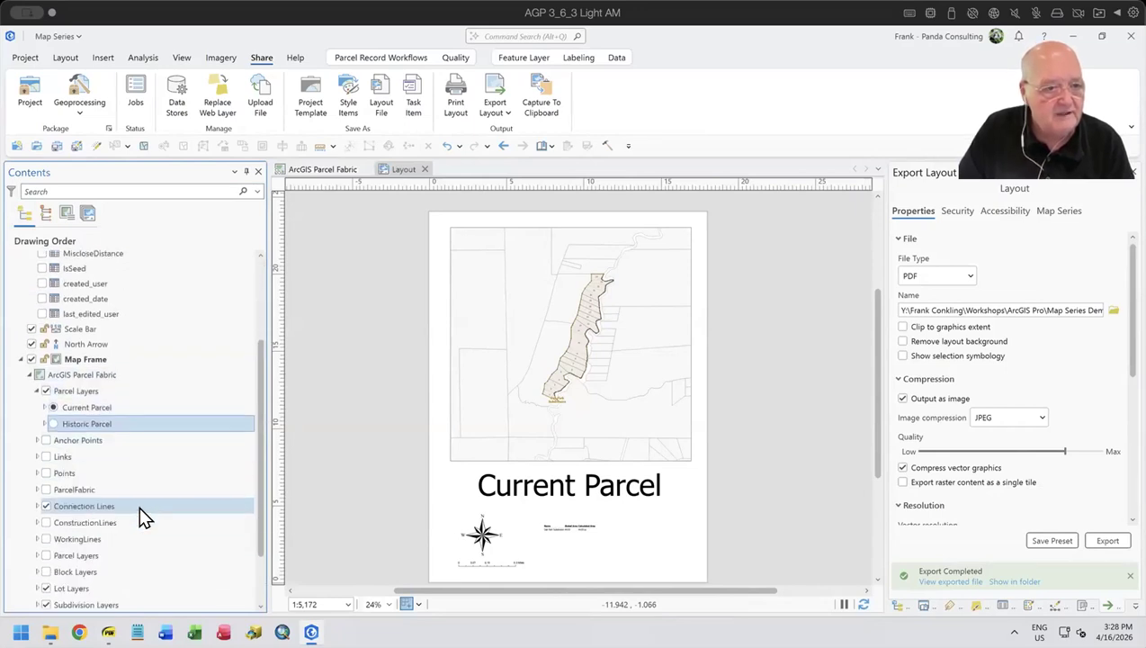
click(93, 405)
right_click(93, 405)
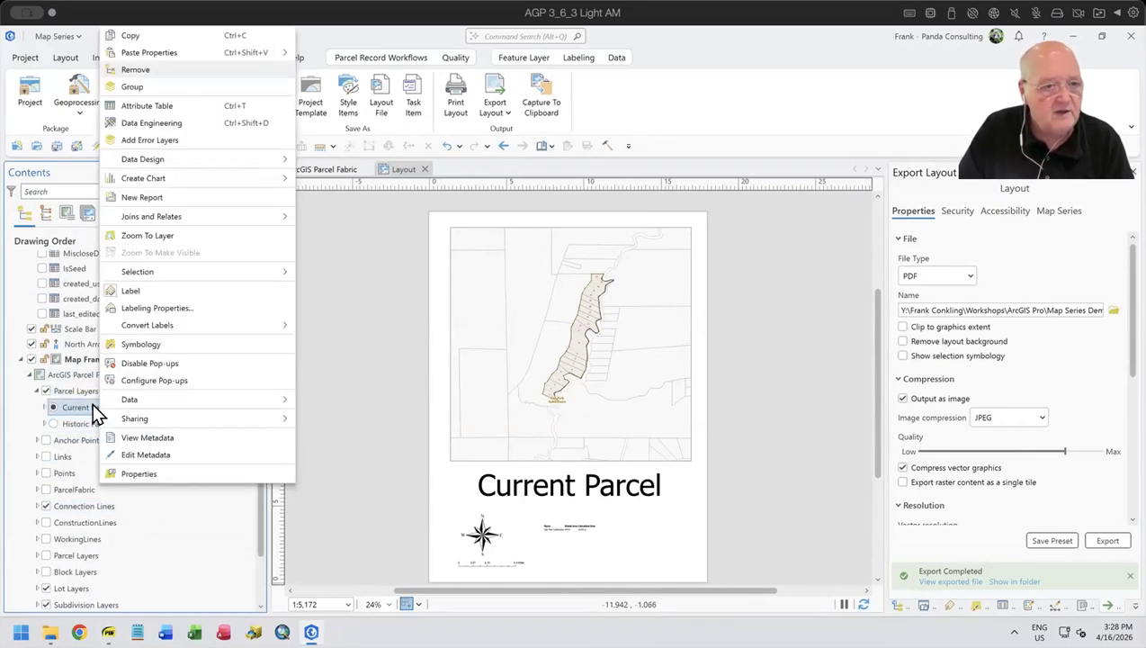
click(139, 474)
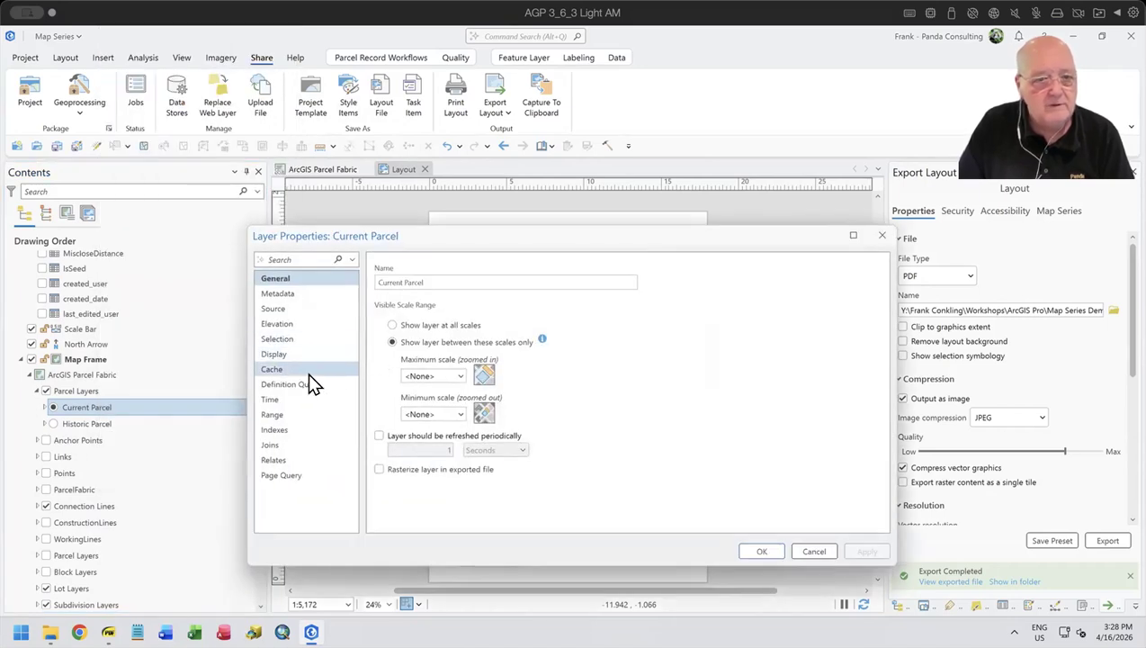
click(296, 474)
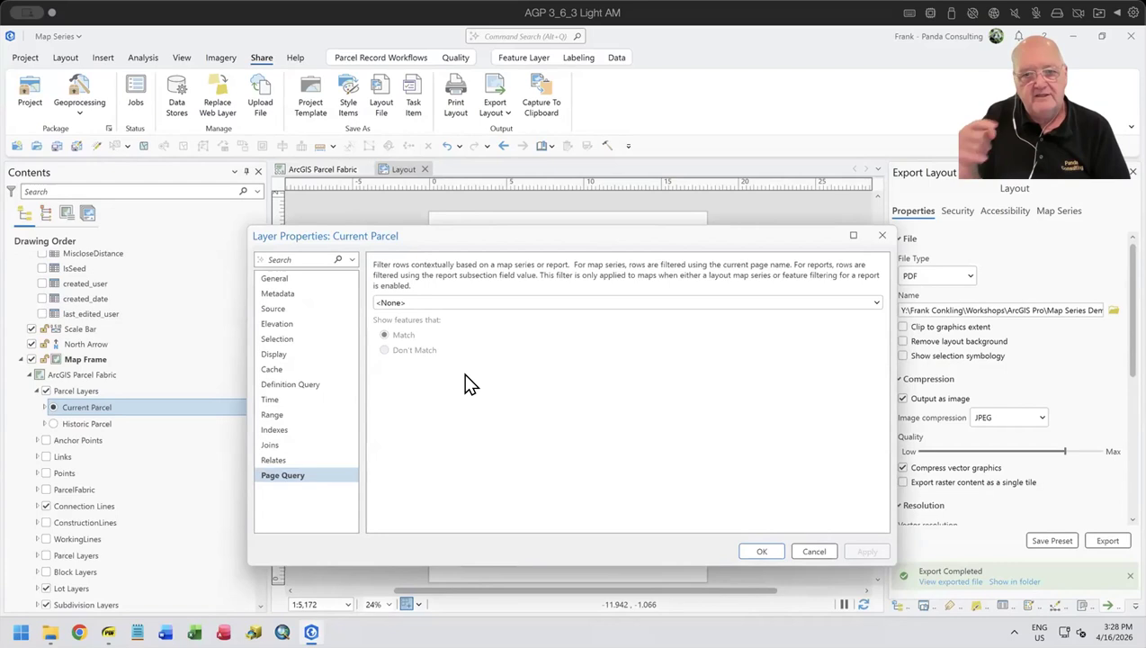
click(516, 304)
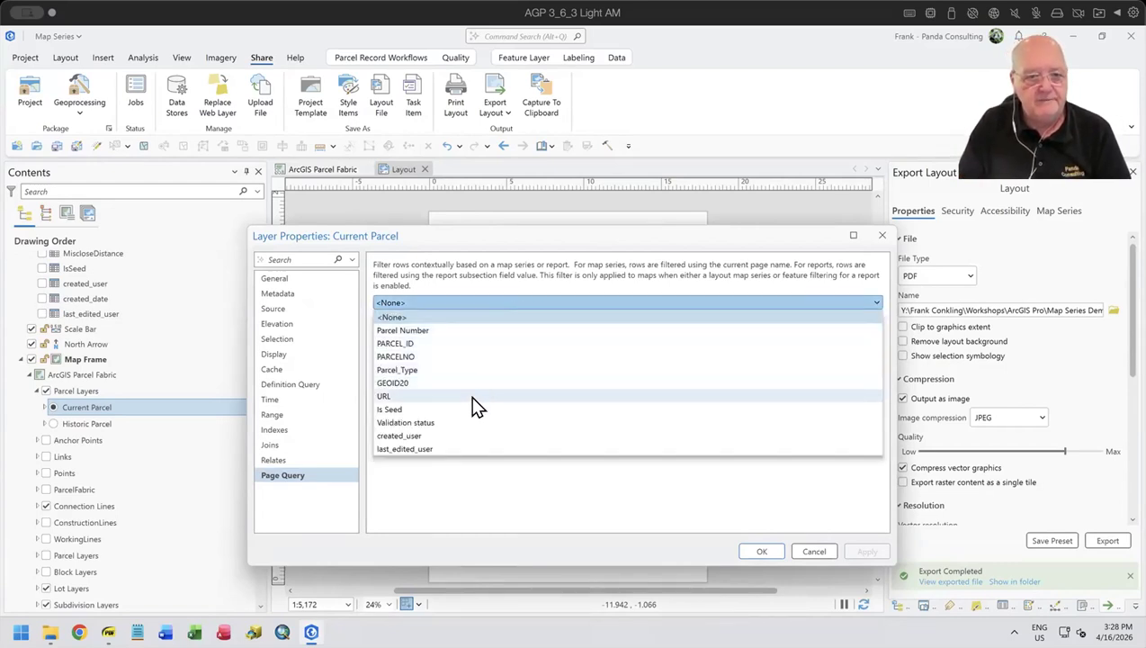
click(489, 476)
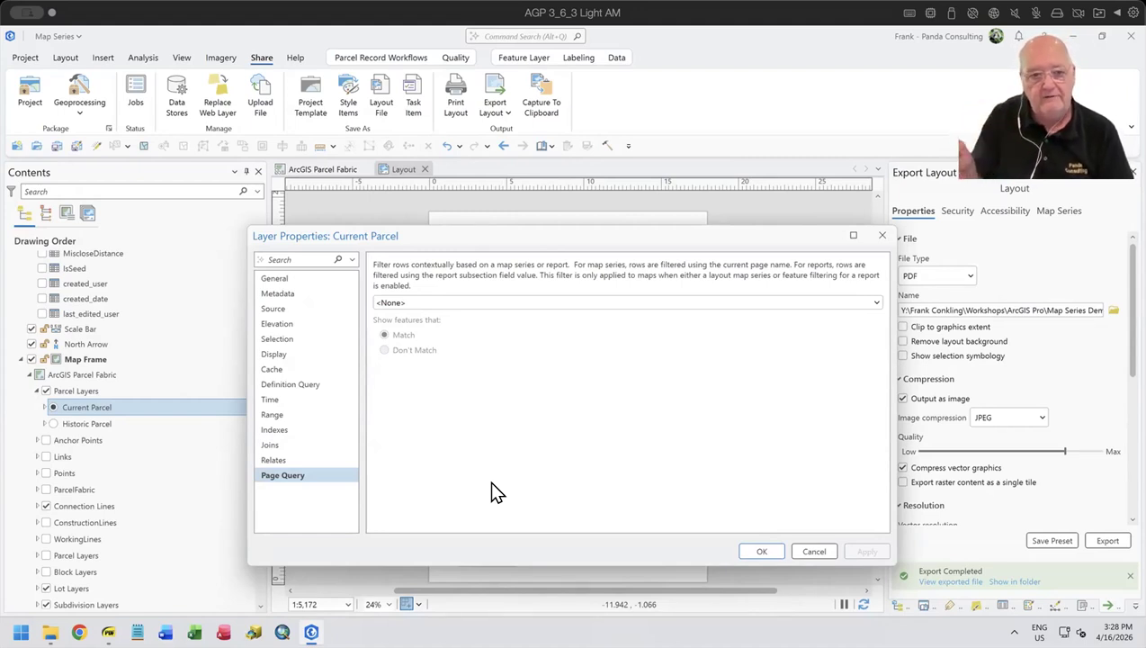
click(814, 550)
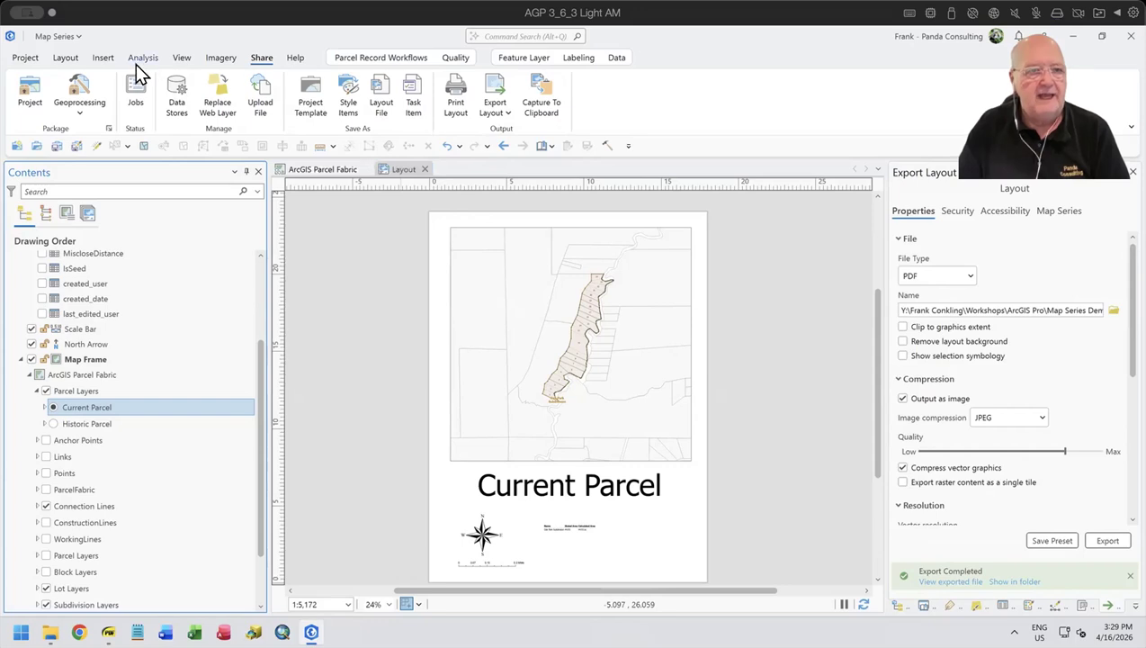
- Redefine the layout's map series as Spatial with Records as the index layer, and align the title with the map frame's left edge
click(183, 59)
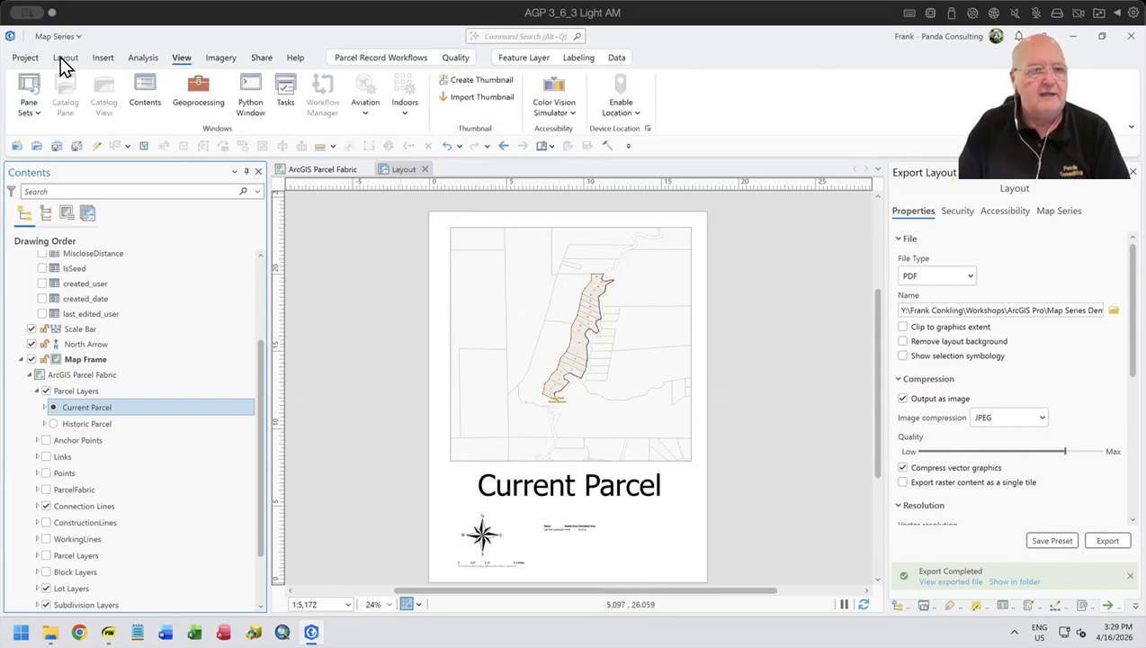
click(62, 59)
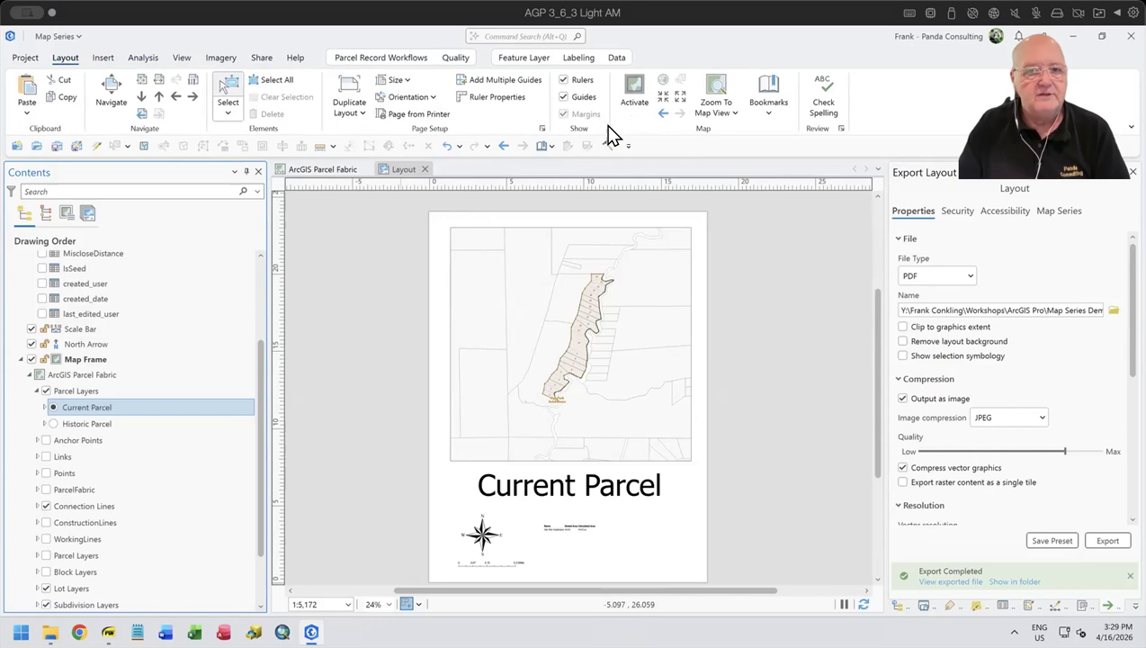
click(399, 171)
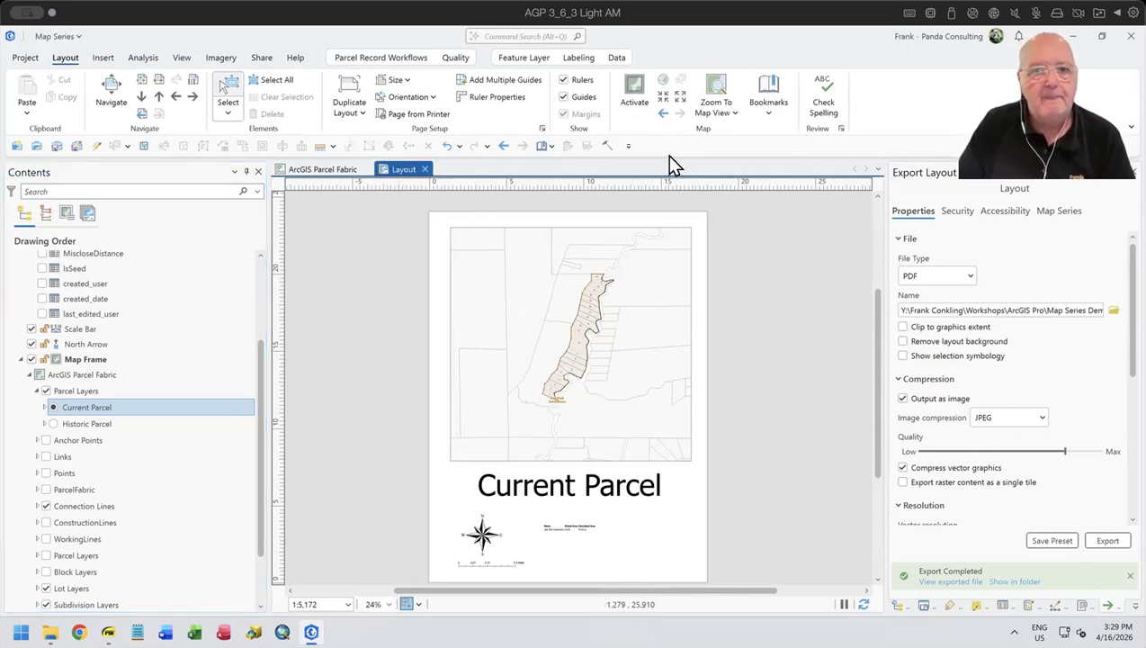
click(181, 57)
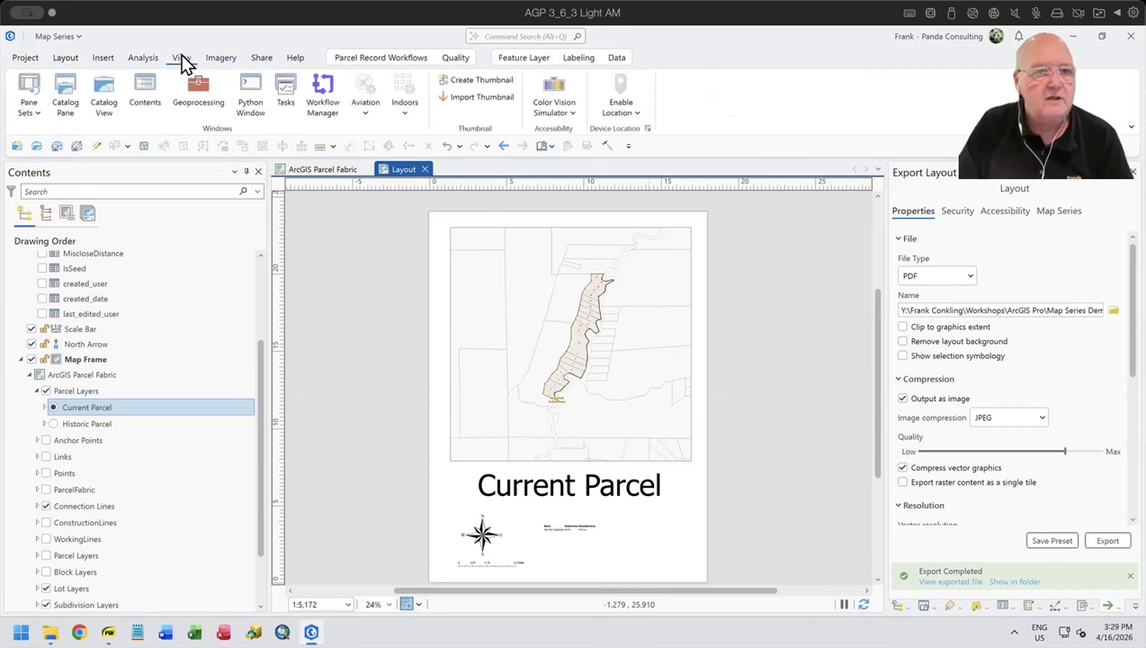
click(103, 60)
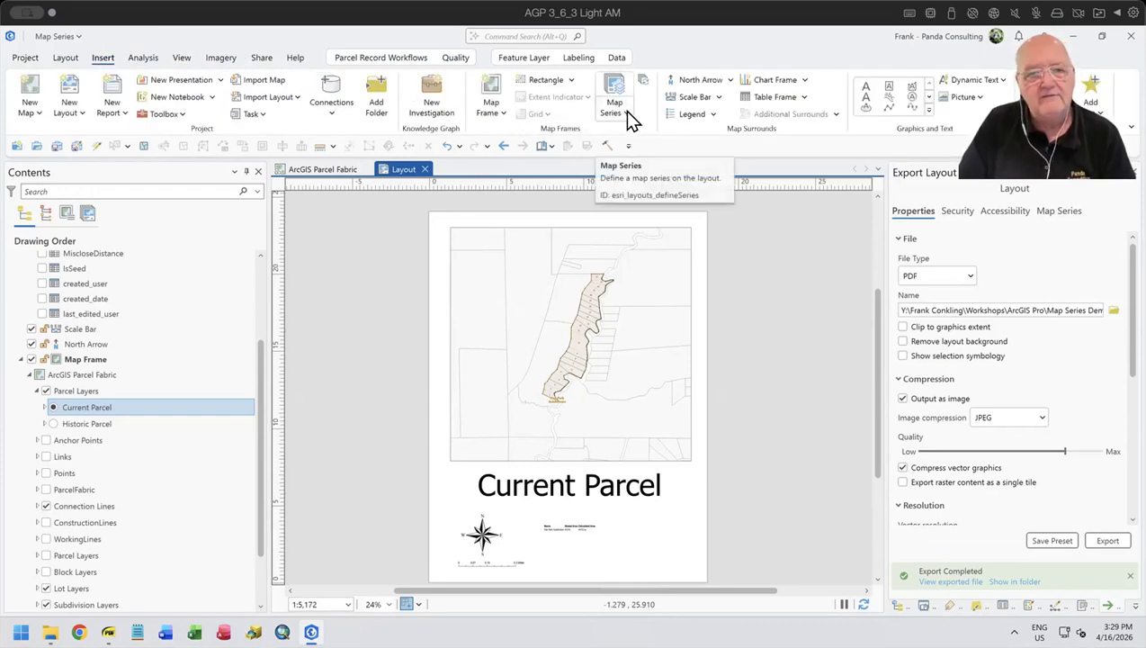
click(627, 112)
click(621, 160)
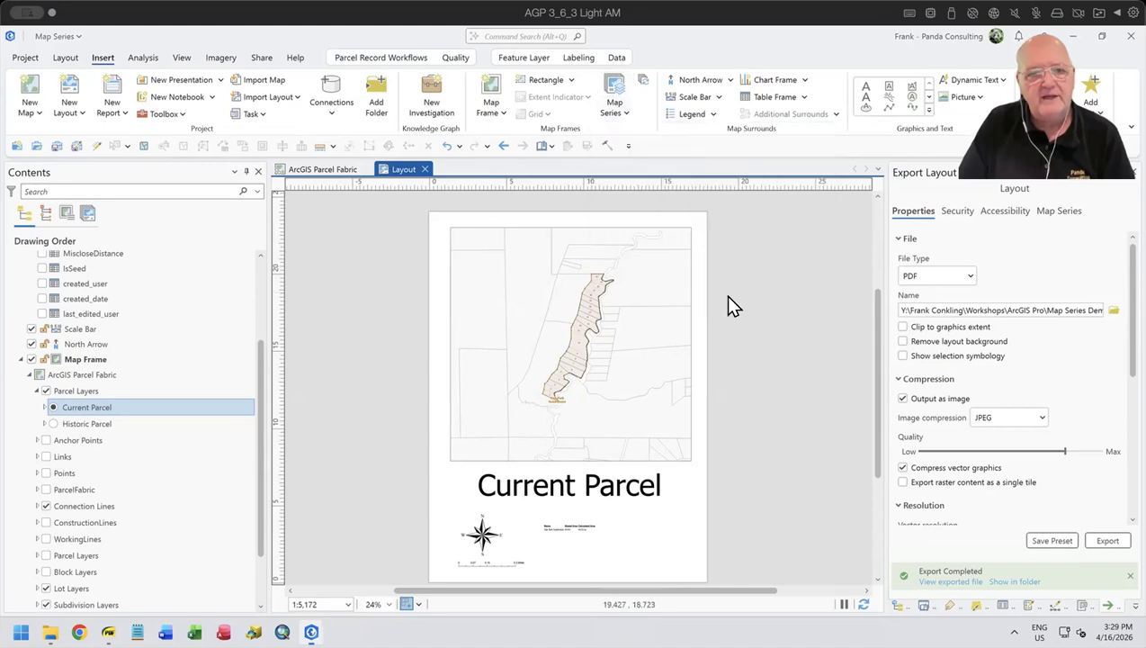
click(649, 377)
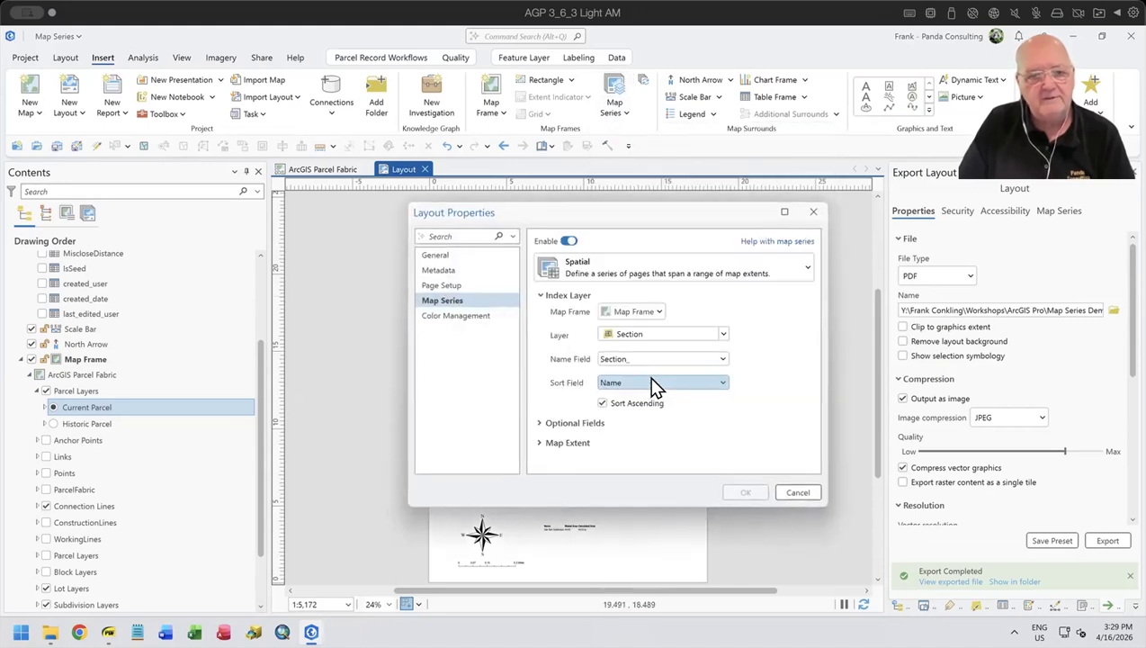
click(724, 334)
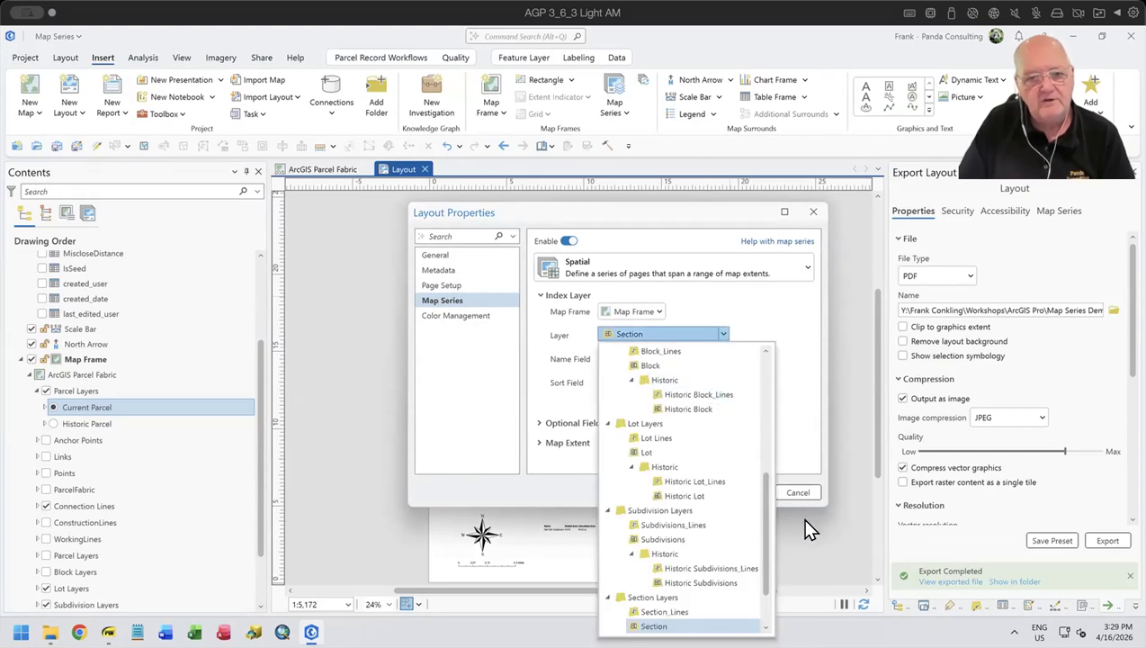
drag(763, 497, 763, 373)
click(651, 428)
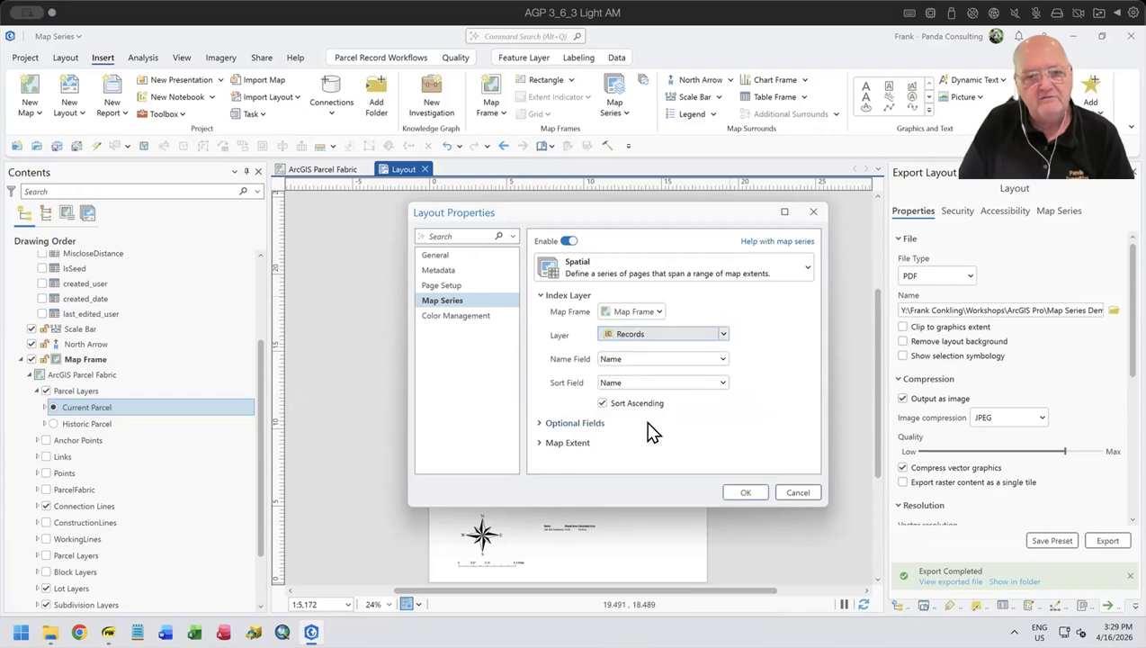
click(747, 492)
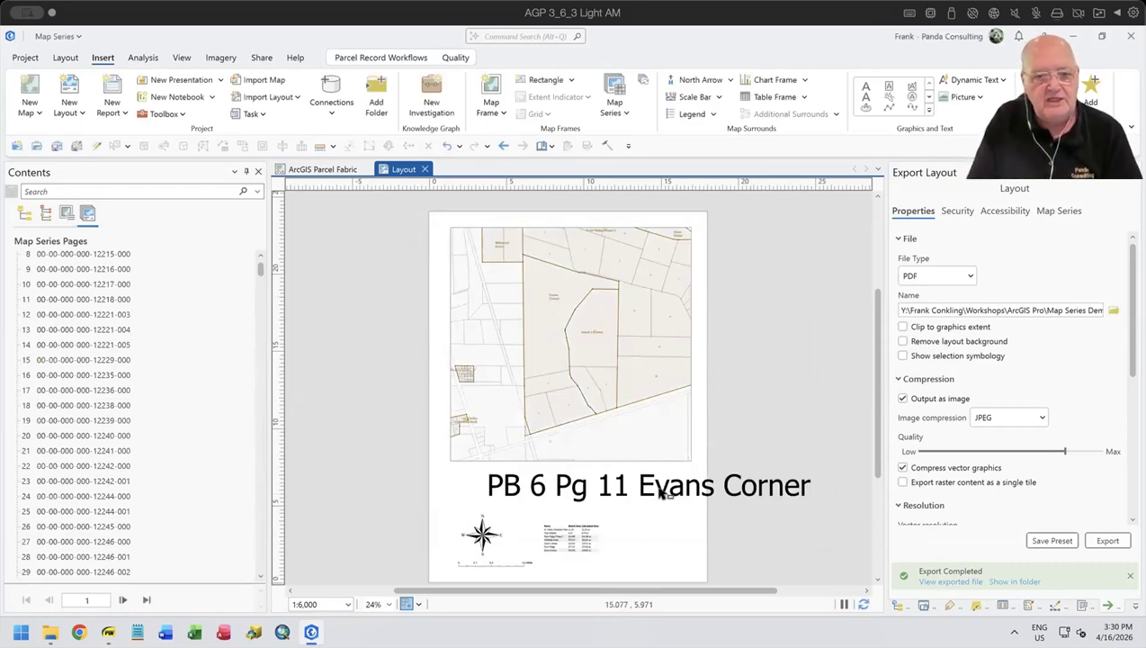
drag(627, 489, 600, 488)
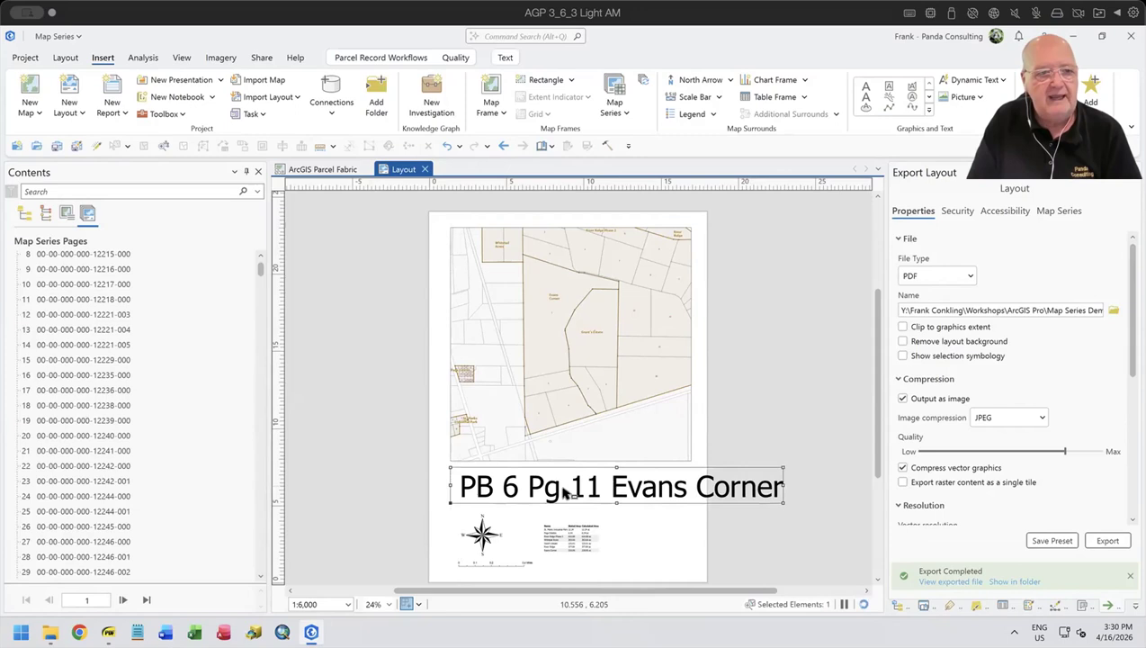
- Review map series pages 11, 47964 and 47965, and switch back to the Creating a Map Series from Bookmarks PDF
double_click(113, 295)
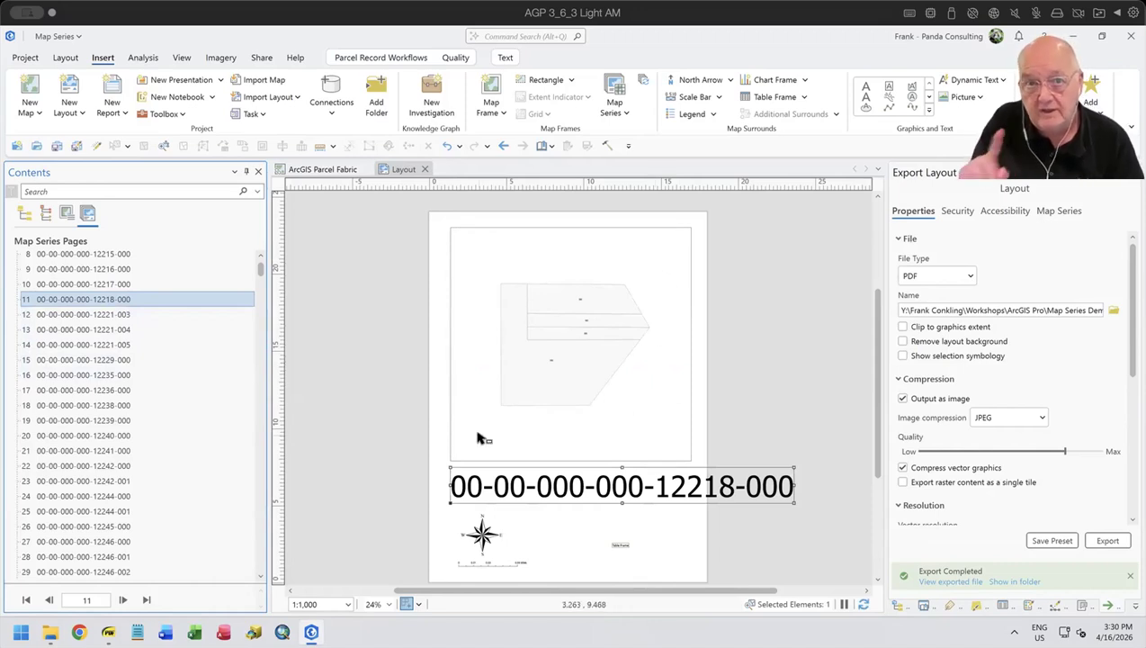
scroll(112, 412, down, 15)
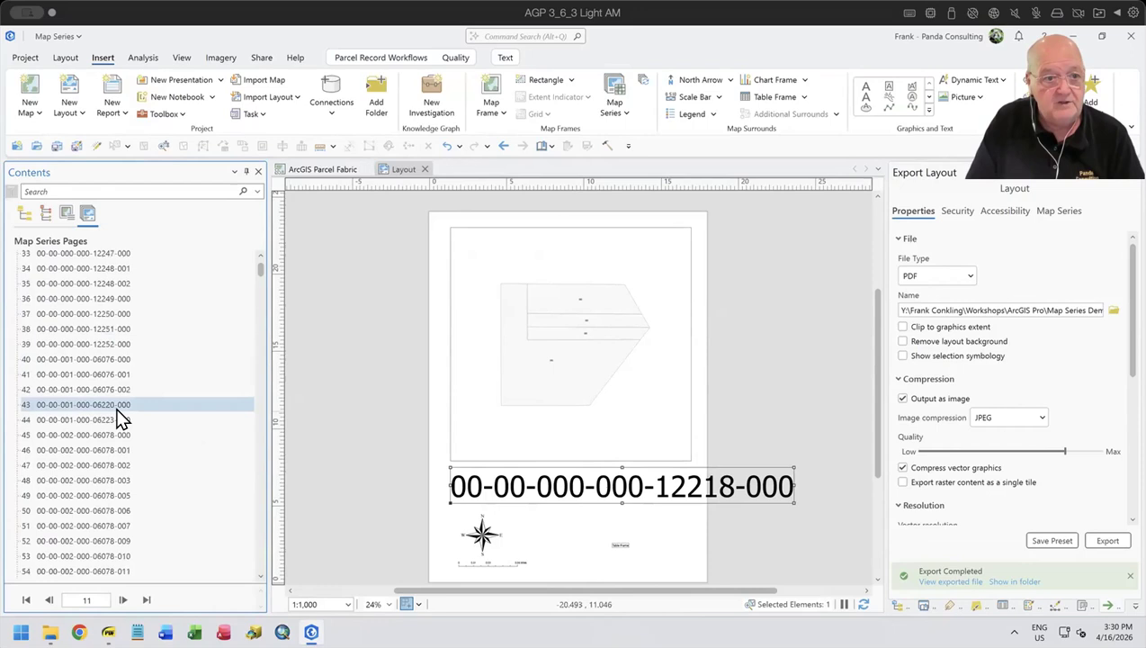
drag(260, 268, 260, 553)
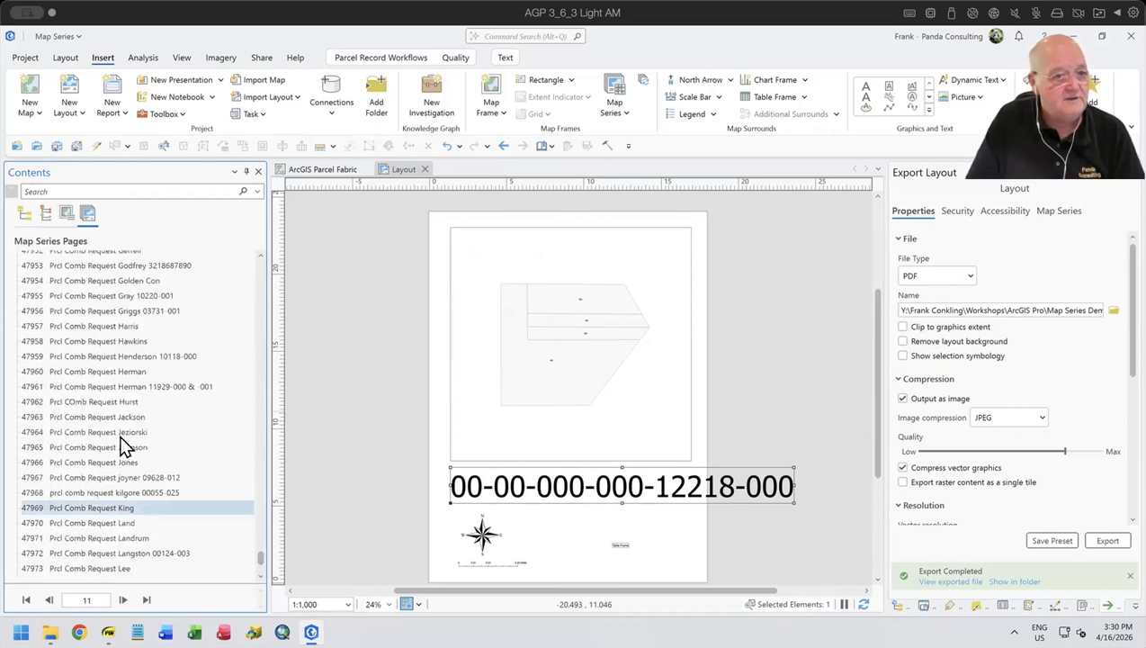
double_click(117, 433)
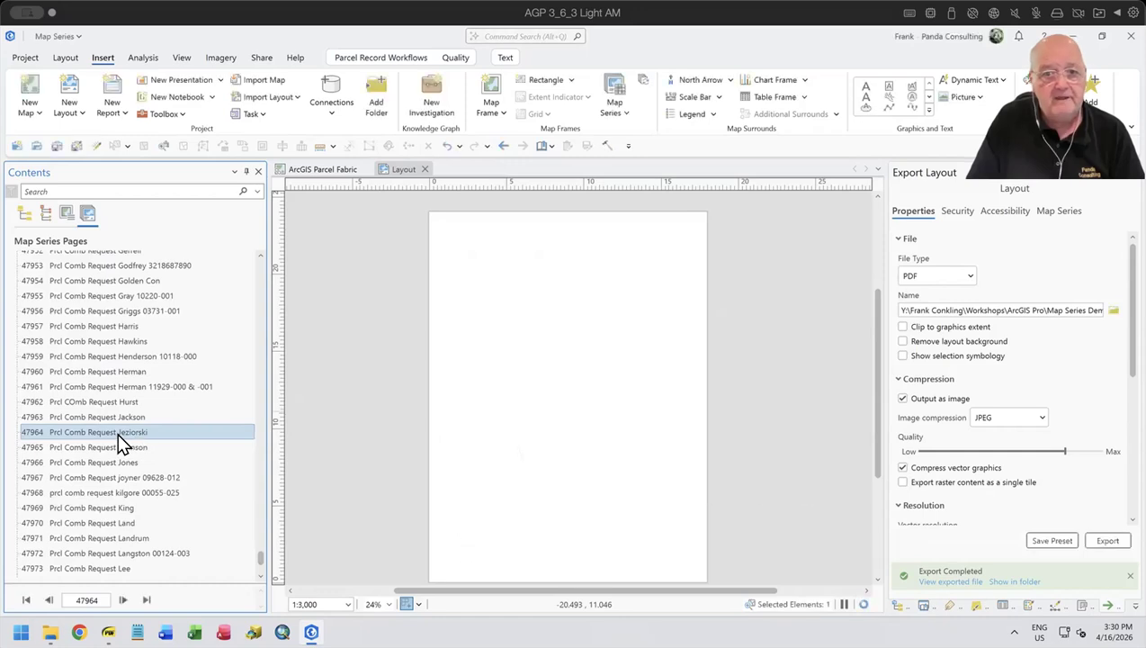
click(545, 472)
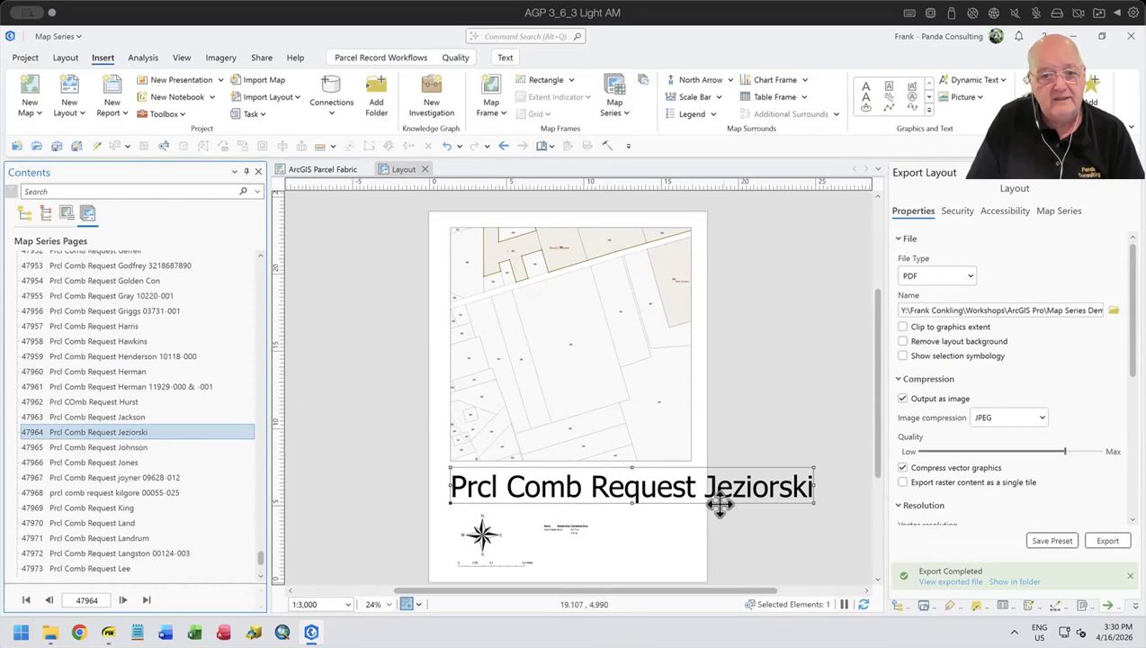
double_click(117, 448)
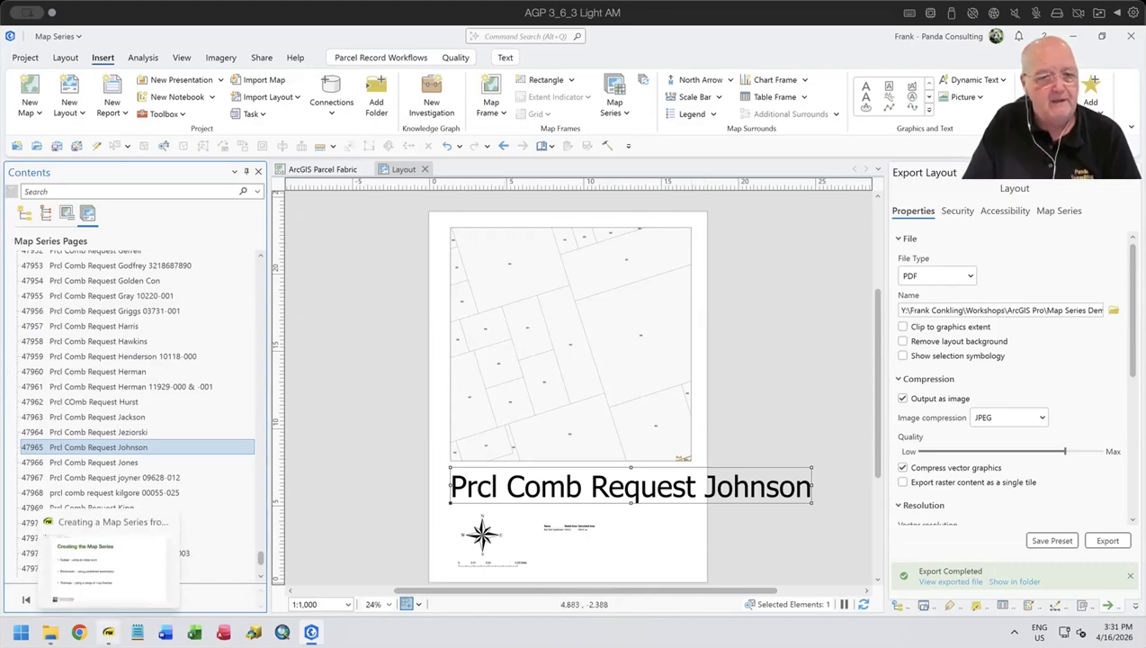
click(107, 633)
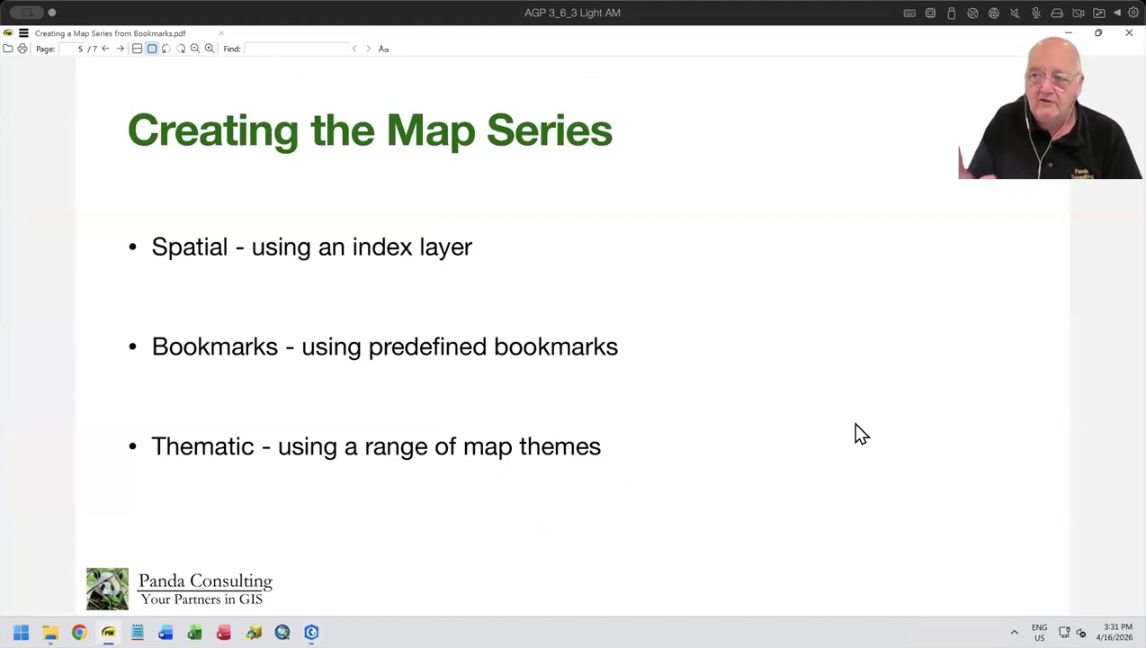